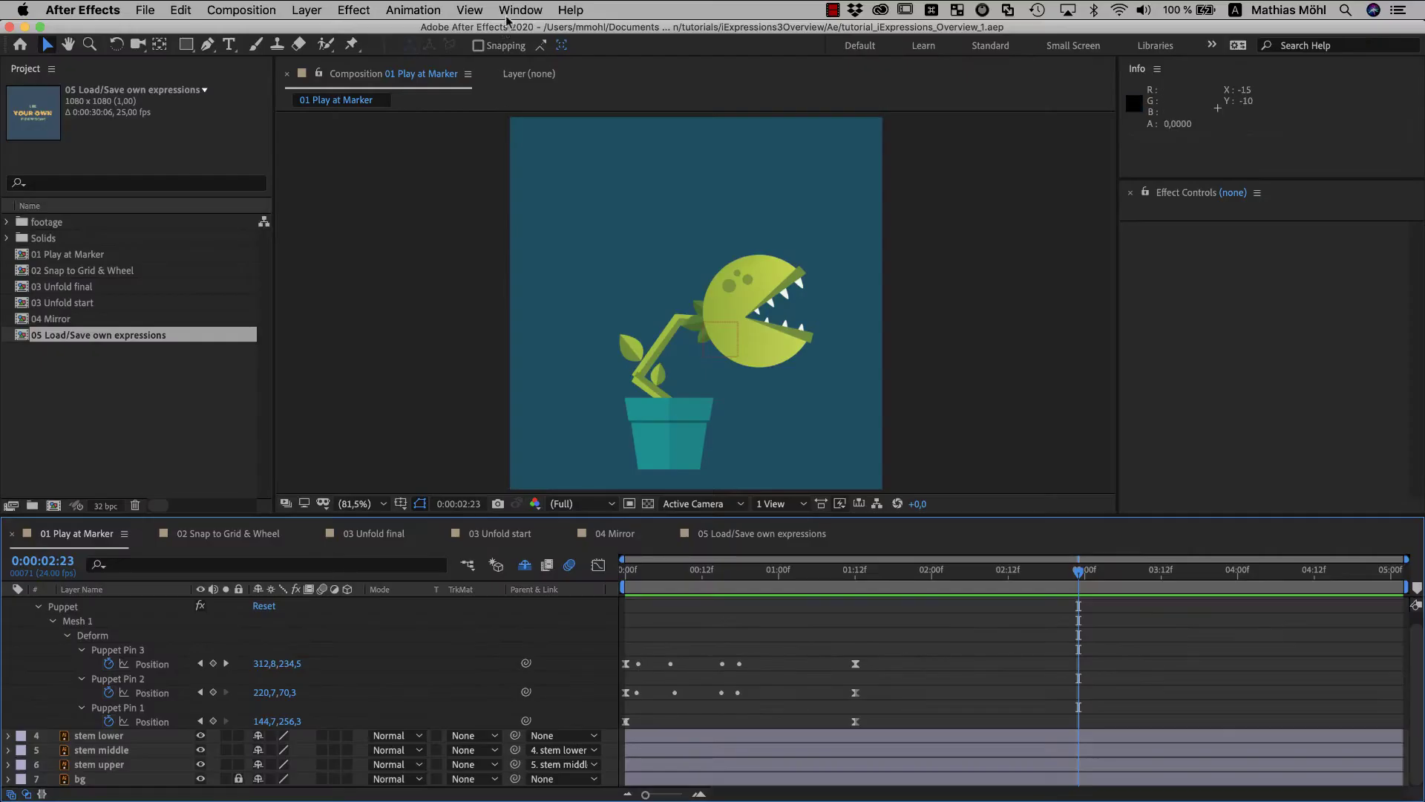
# - Open the iExpressions3.jsxbin panel from the Window menu and widen it slightly
pyautogui.click(510, 14)
pyautogui.scroll(-10, 541, 768)
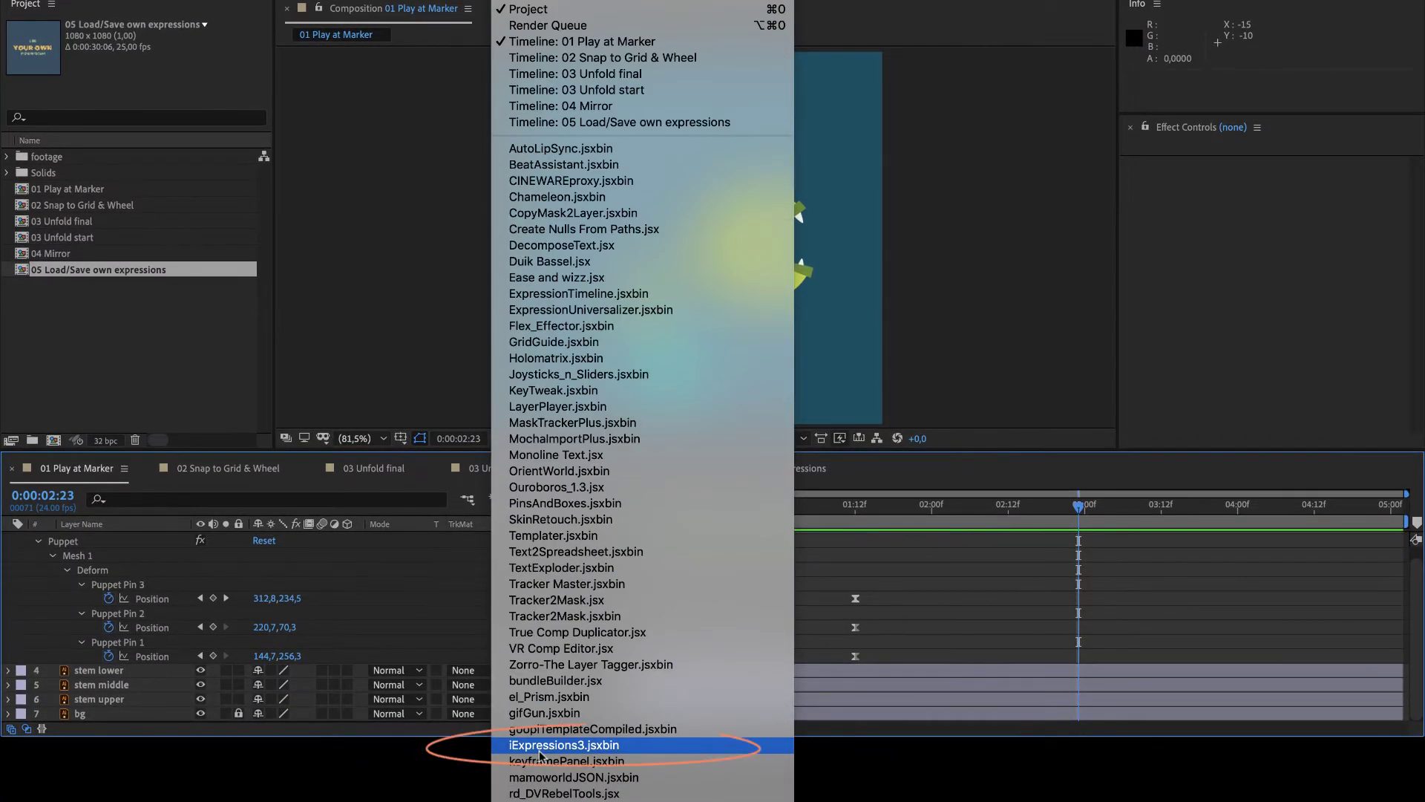
pyautogui.click(541, 746)
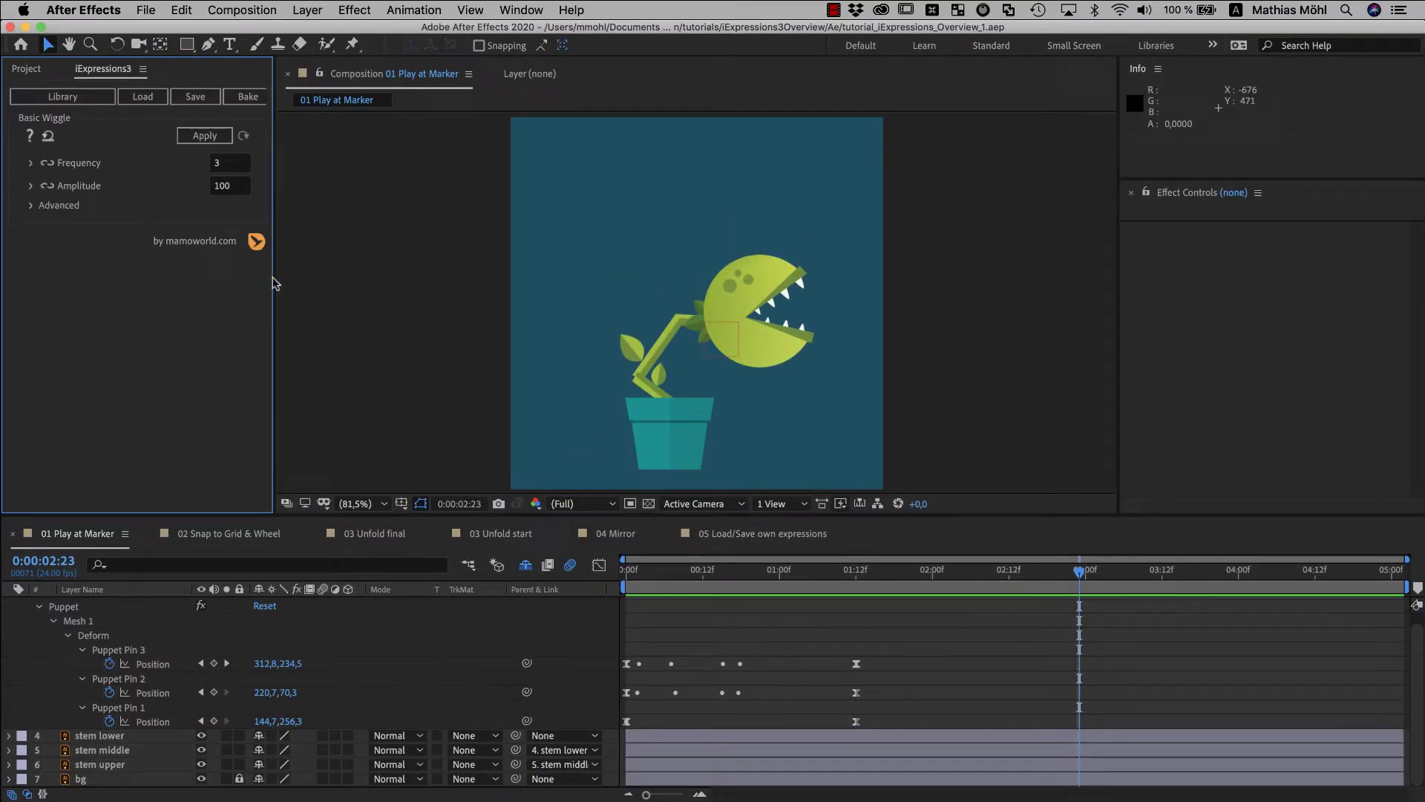
pyautogui.moveTo(272, 283); pyautogui.dragTo(307, 299)
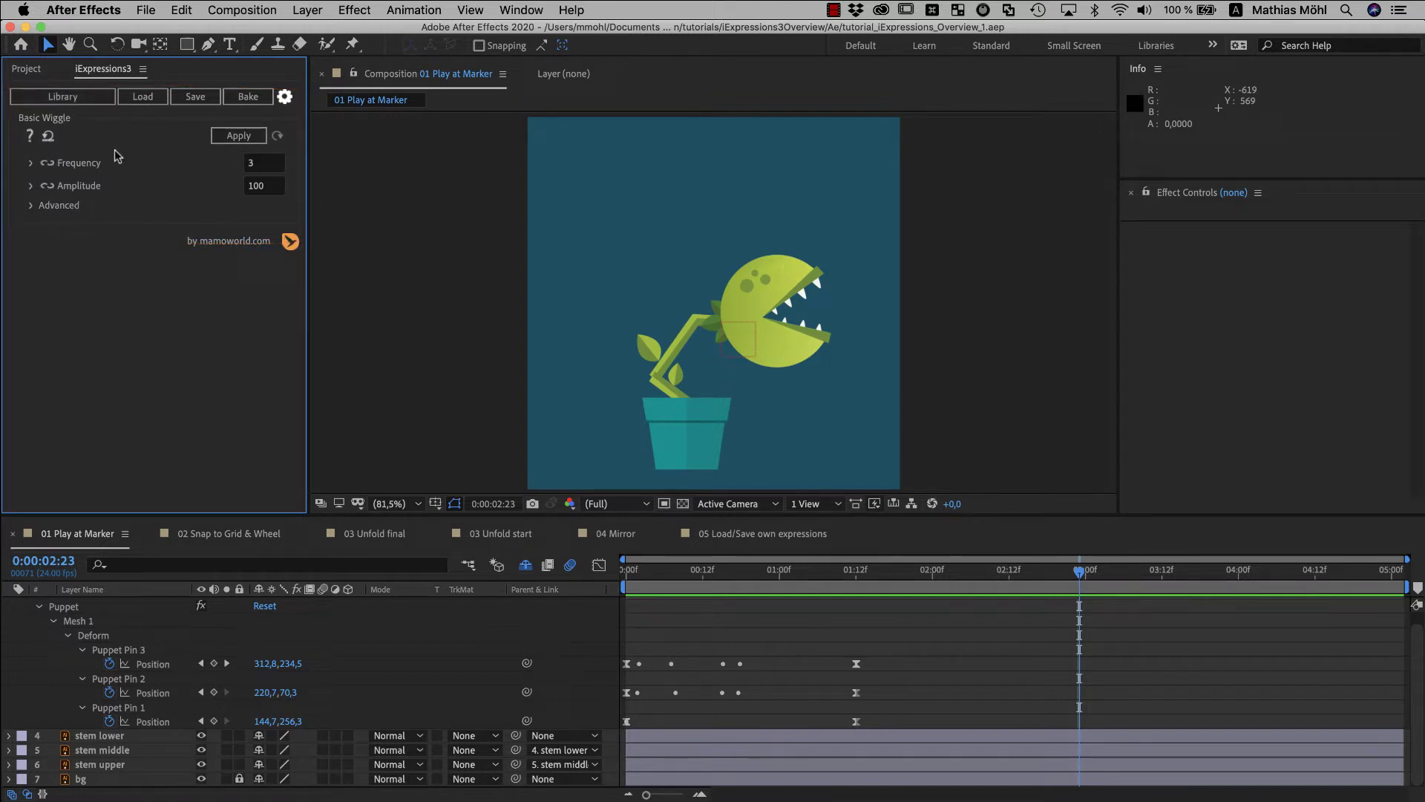
# - In the iExpressions library, search names for 'marker' and select Play Animation at Marker
pyautogui.click(91, 96)
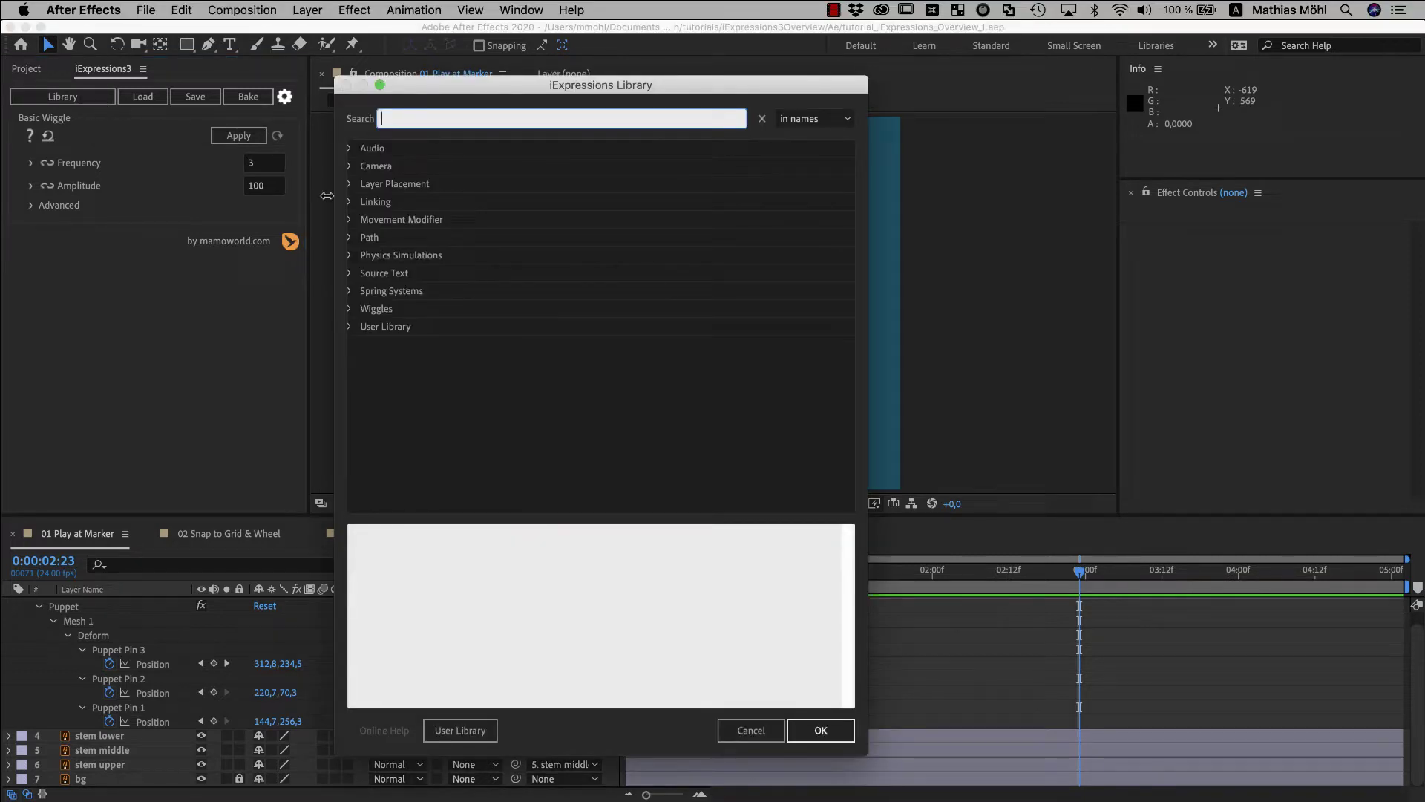
pyautogui.click(350, 220)
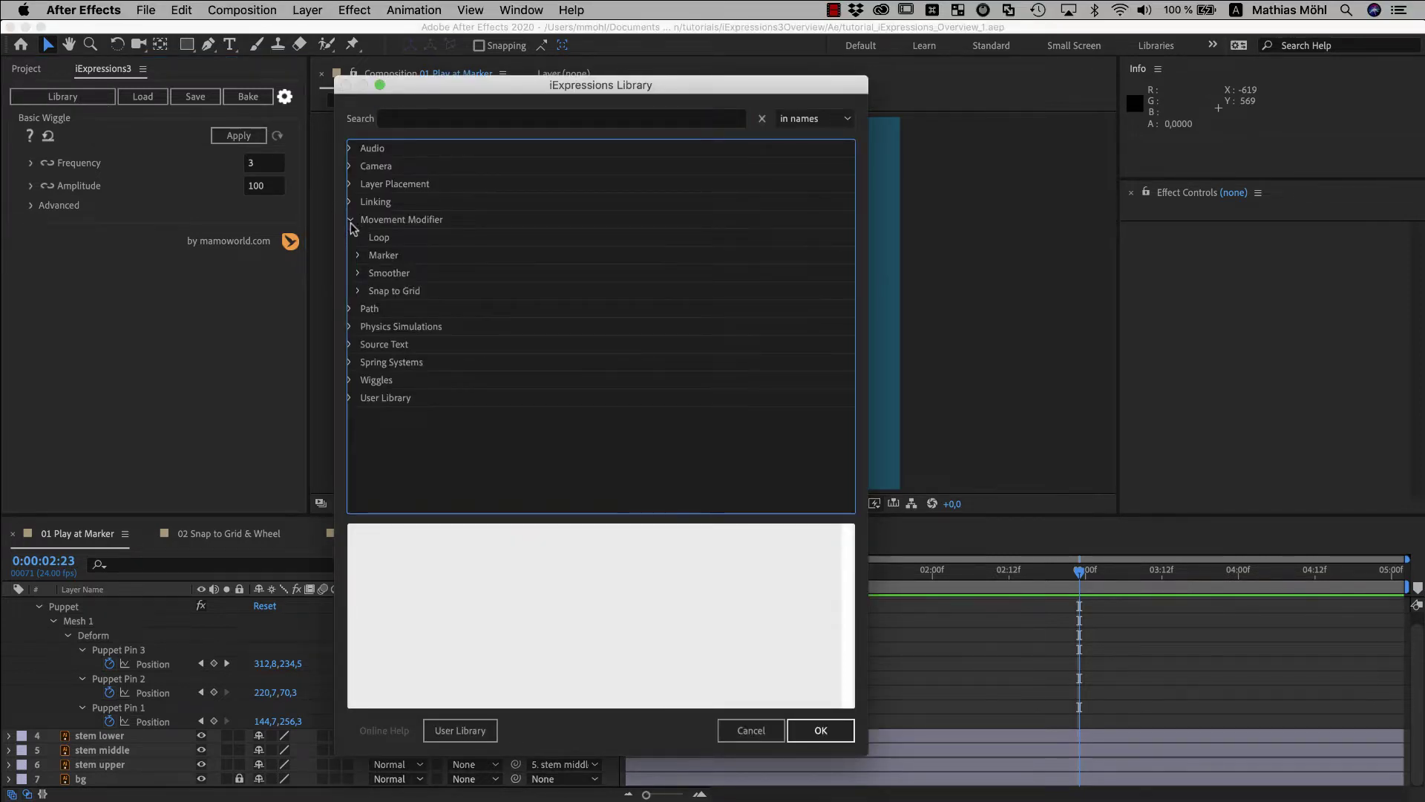
pyautogui.click(359, 256)
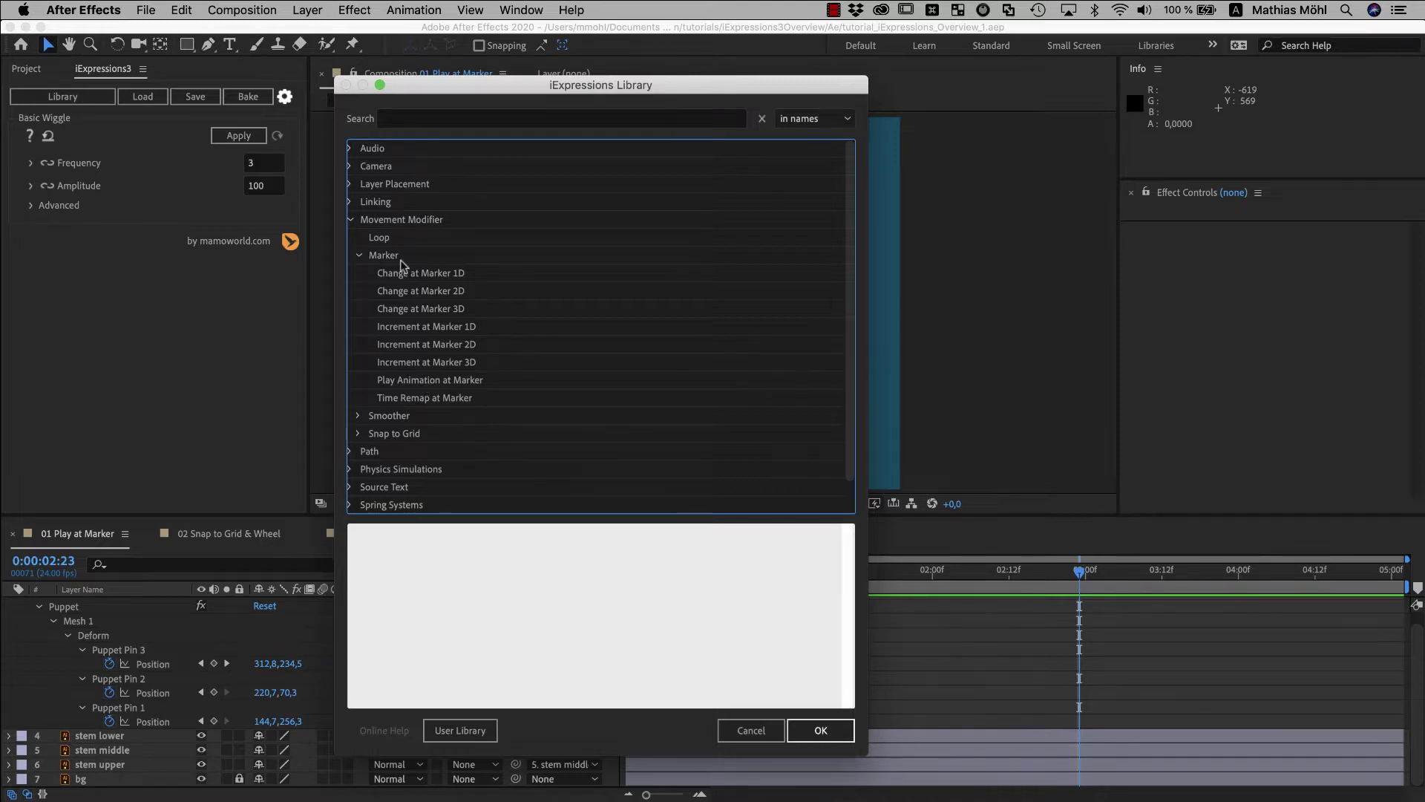
pyautogui.click(424, 118)
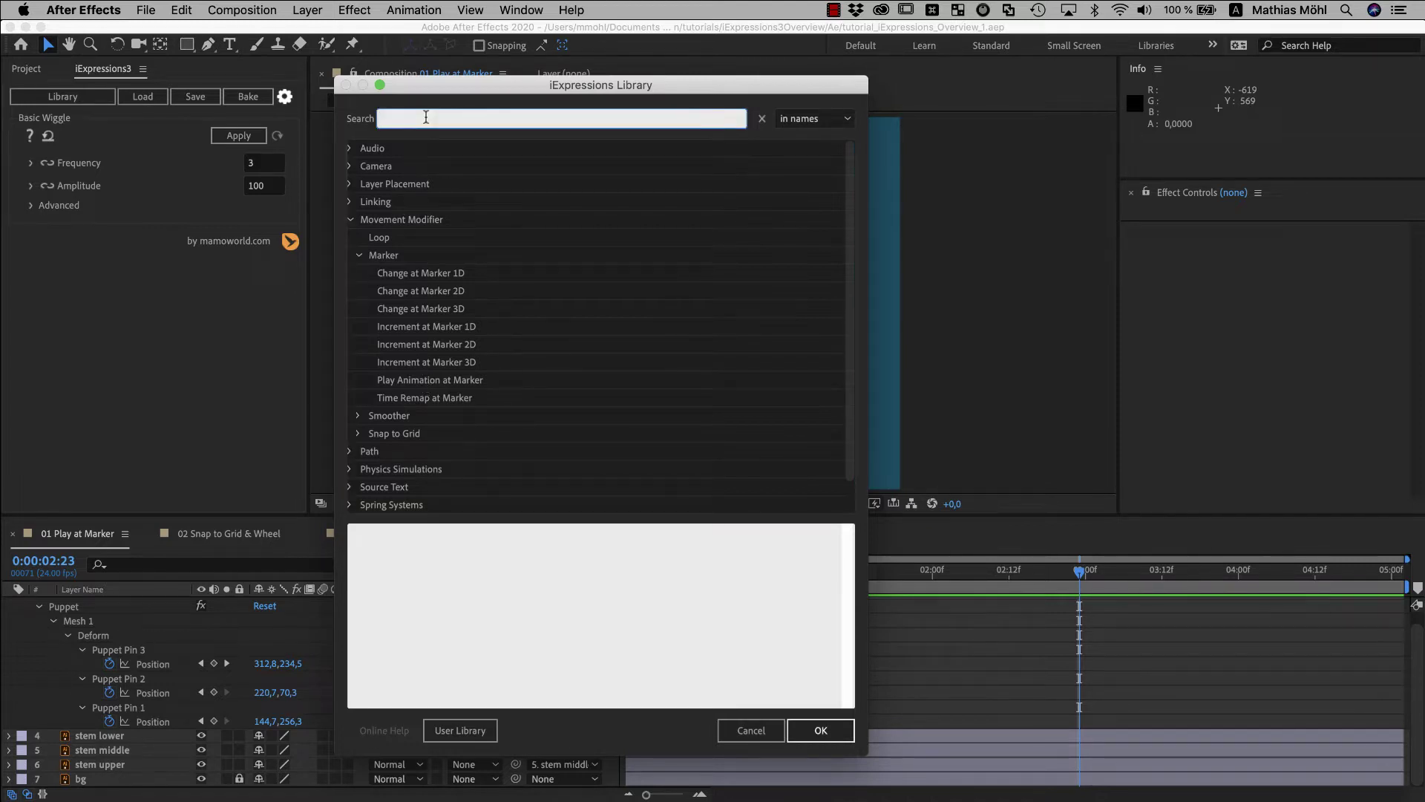
pyautogui.write('marker')
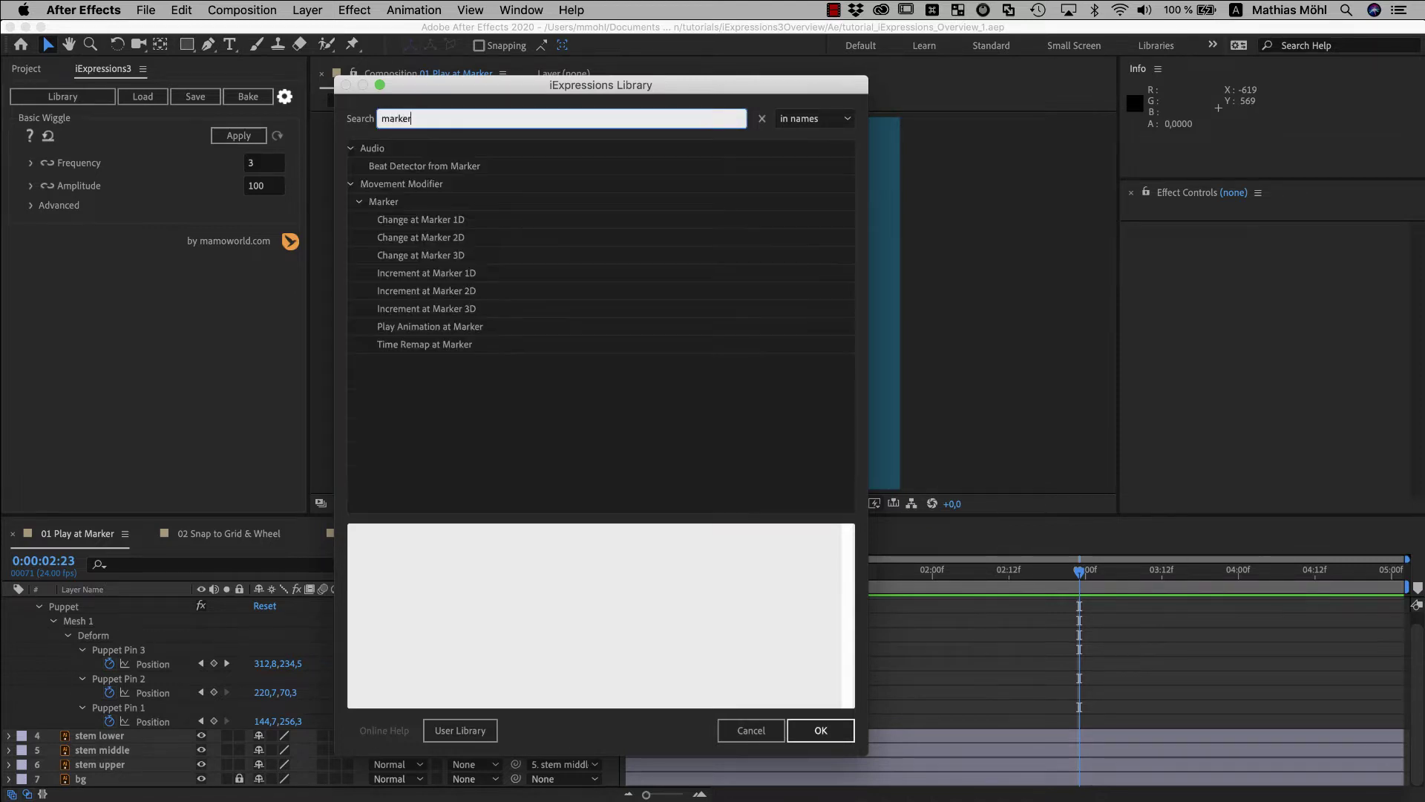
pyautogui.click(809, 120)
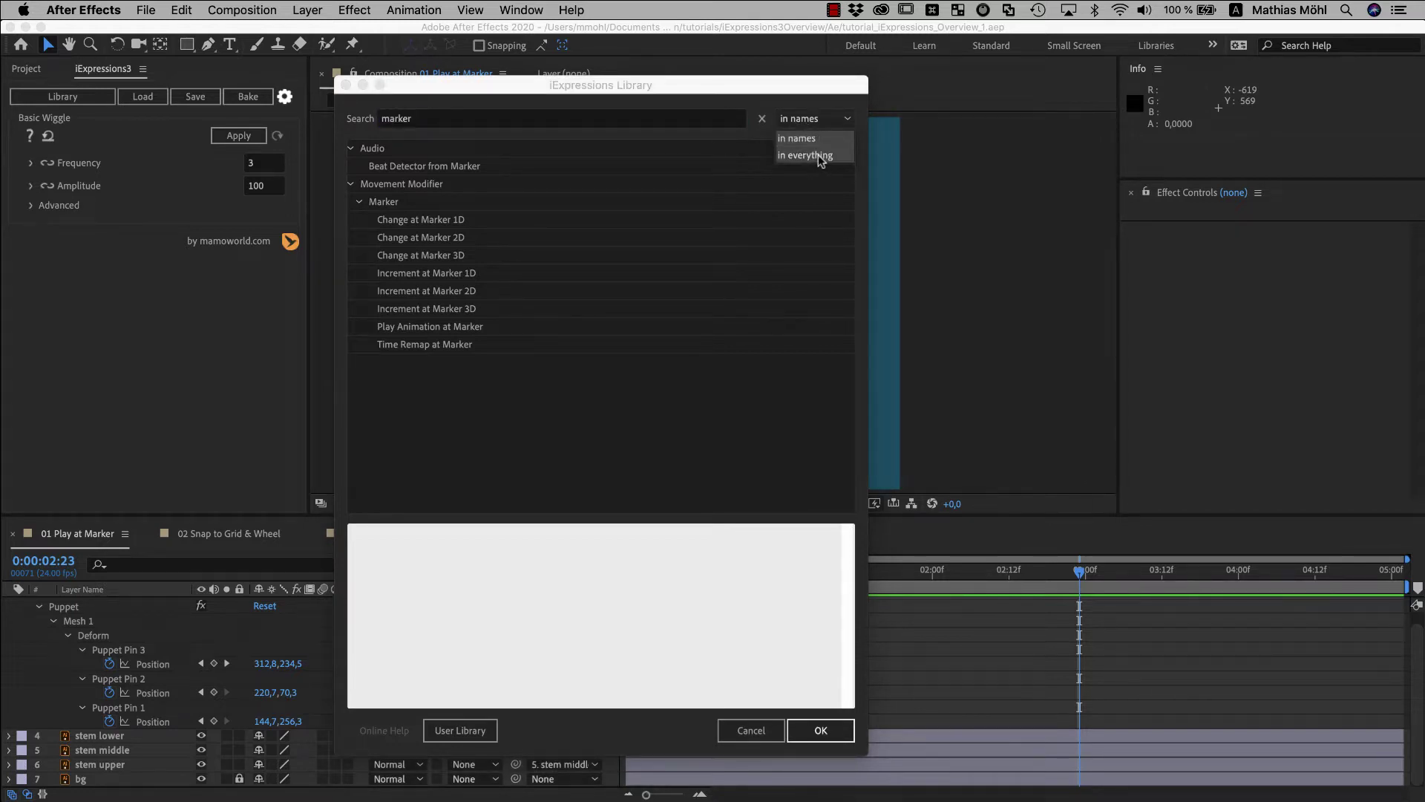
pyautogui.click(796, 138)
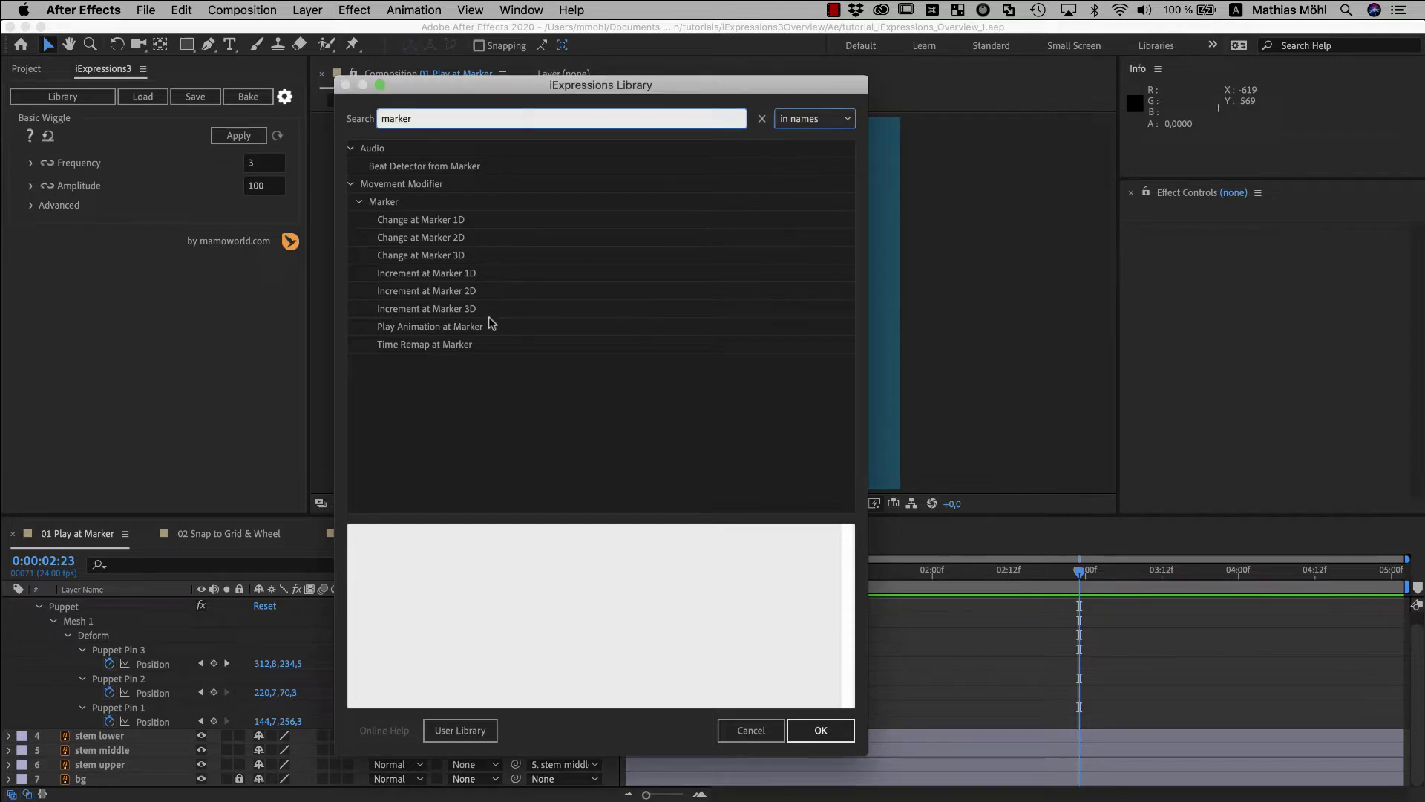
pyautogui.click(472, 330)
# - Load Play Animation at Marker into the panel, preview the plant, and move to 0:00:01:12
pyautogui.click(798, 727)
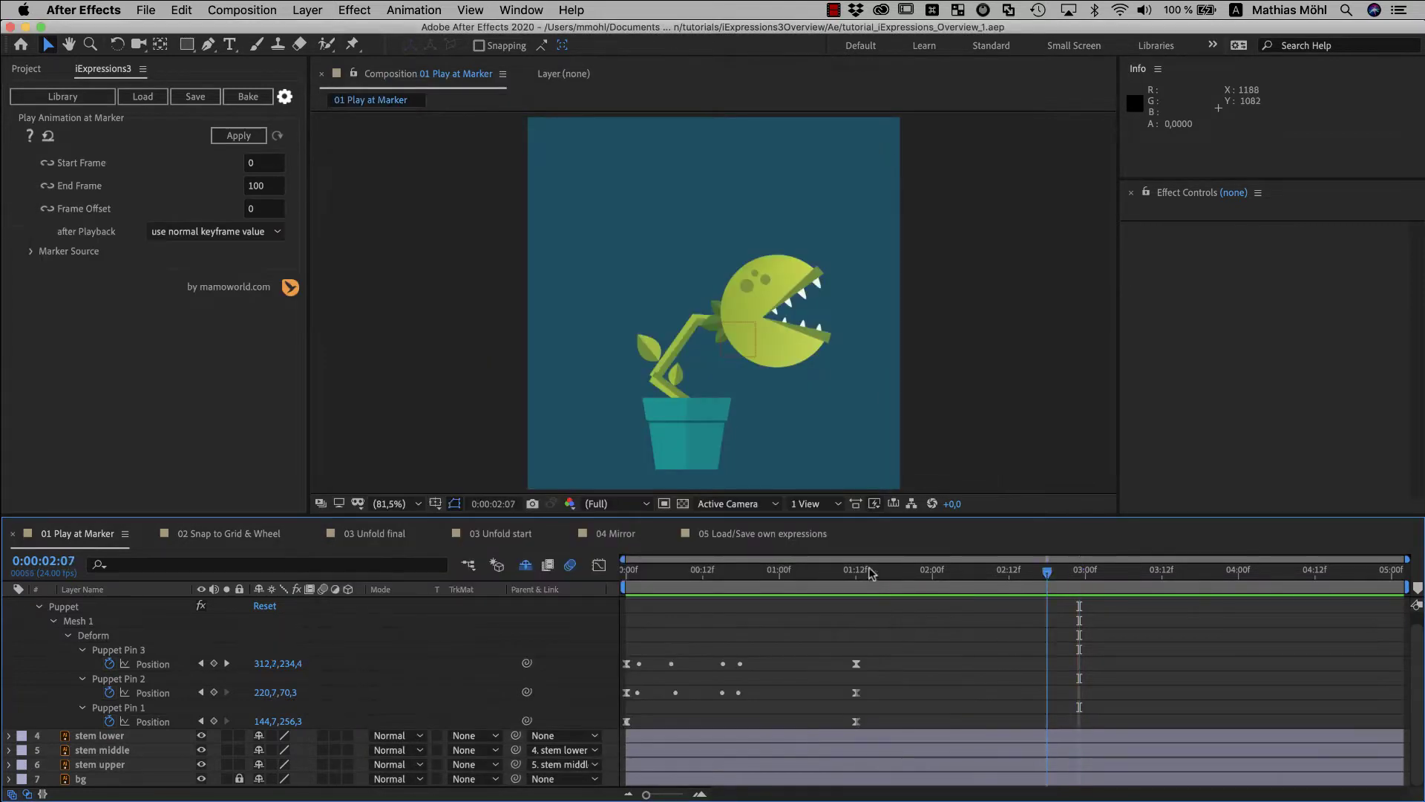
pyautogui.press('Home')
pyautogui.press('space')
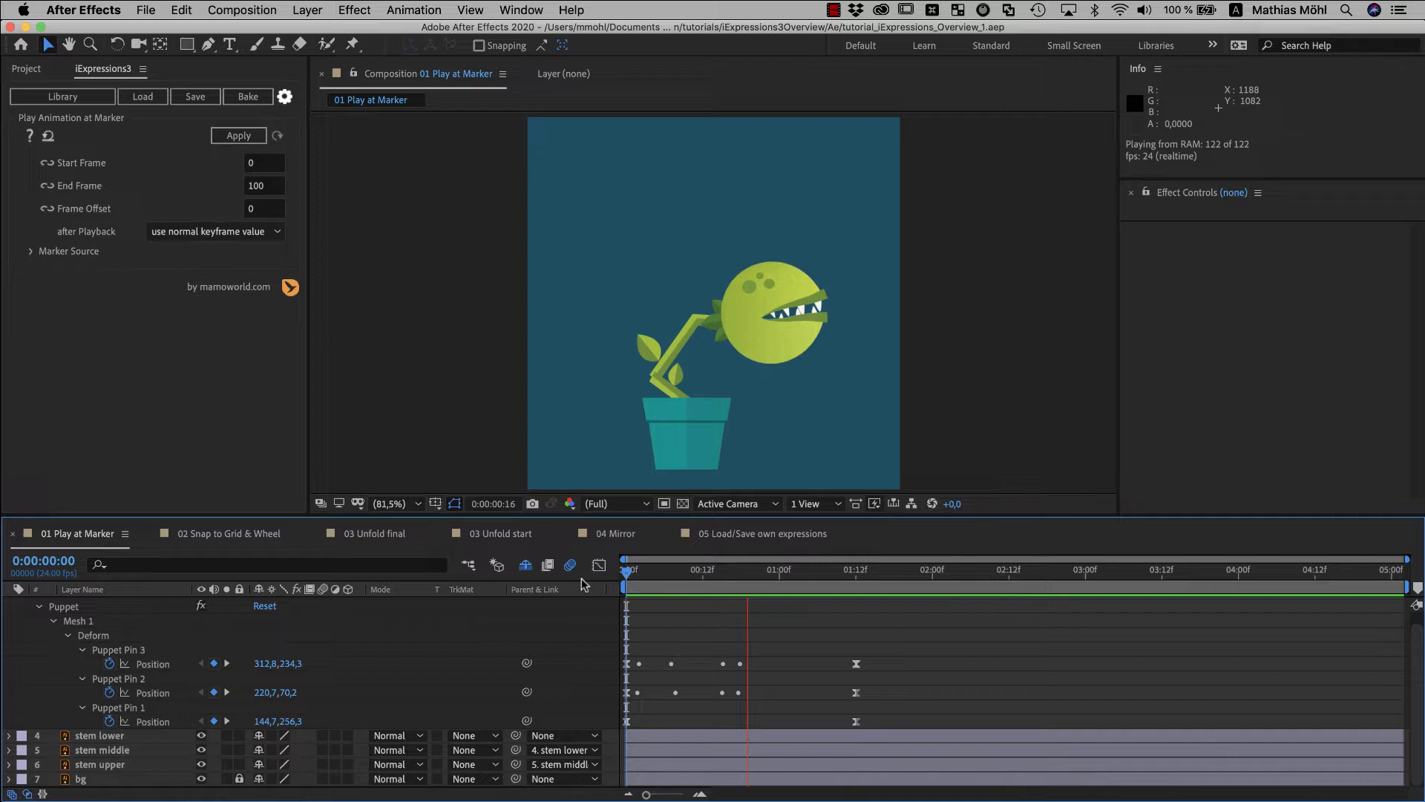
pyautogui.press('space')
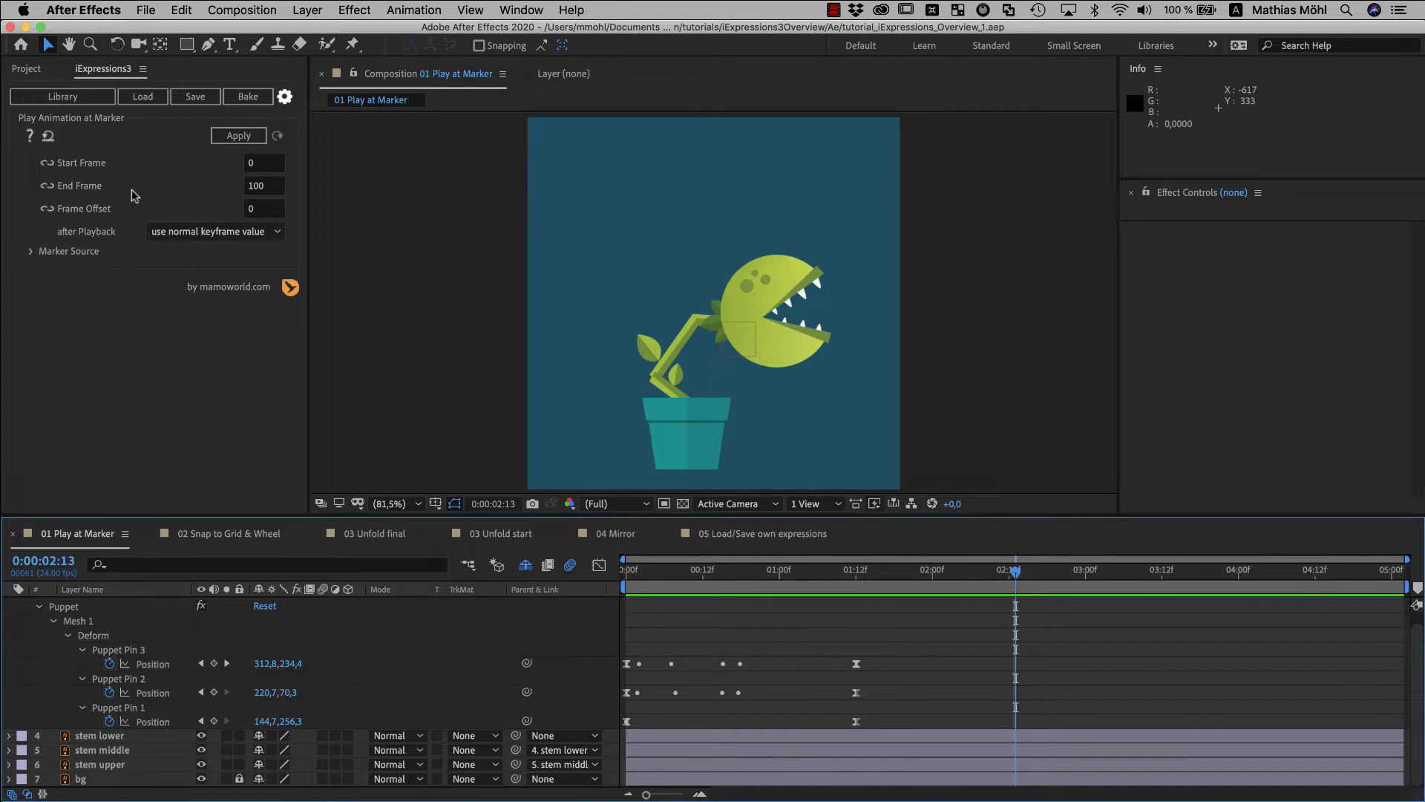
pyautogui.moveTo(97, 166)
pyautogui.moveTo(679, 577); pyautogui.dragTo(624, 572)
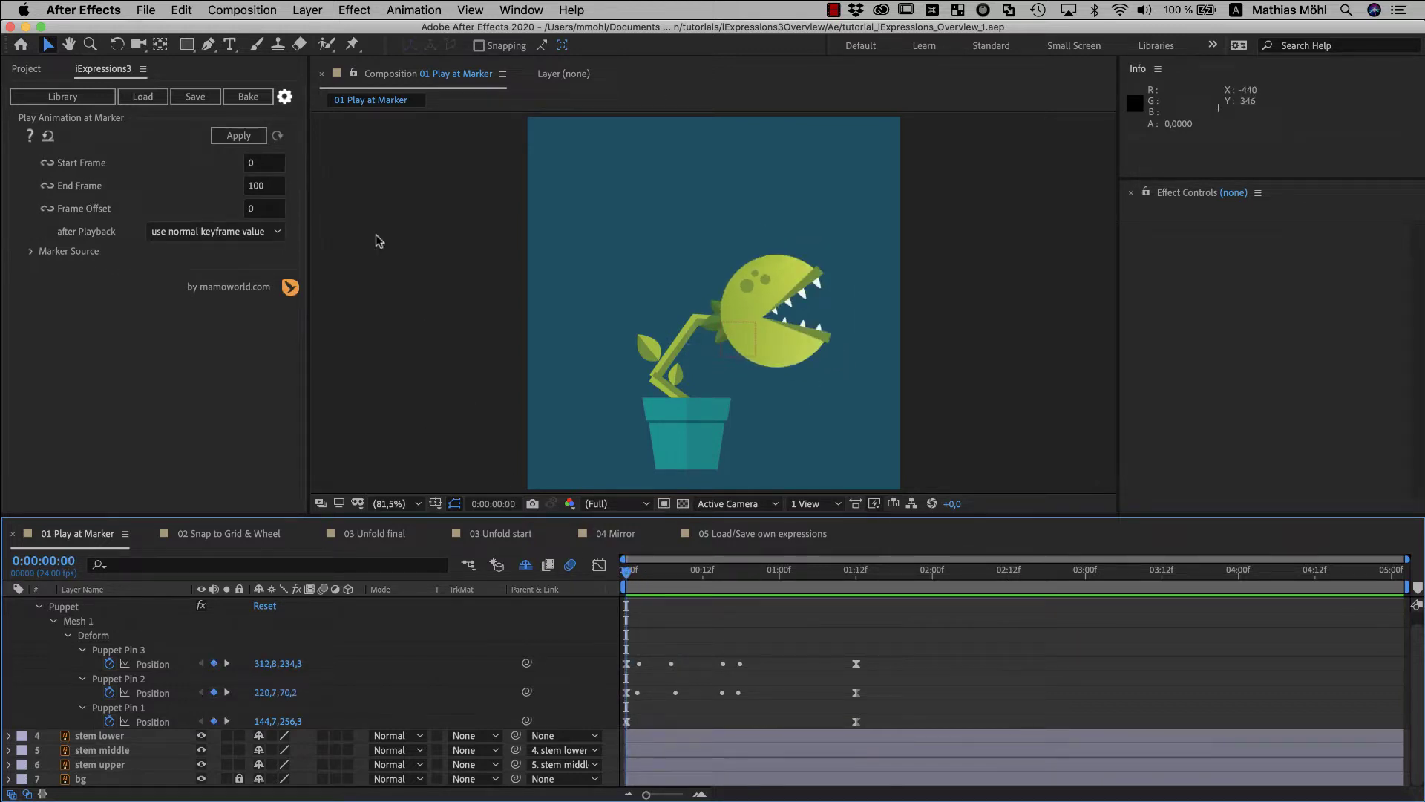
pyautogui.moveTo(764, 572); pyautogui.dragTo(856, 571)
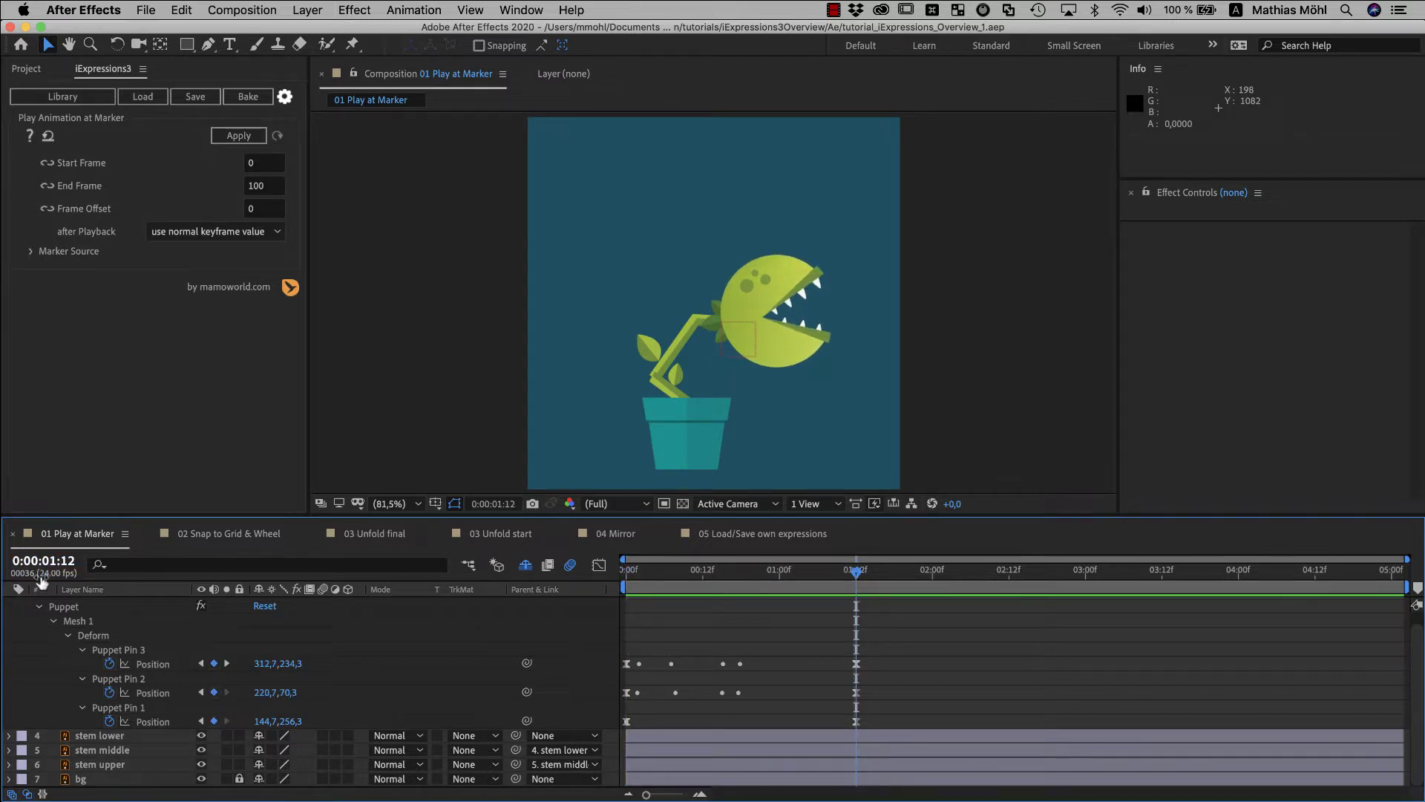
# - Set End Frame to 36 and apply it to Puppet Pin 3, 2 and 1 Position
pyautogui.click(260, 186)
pyautogui.write('36')
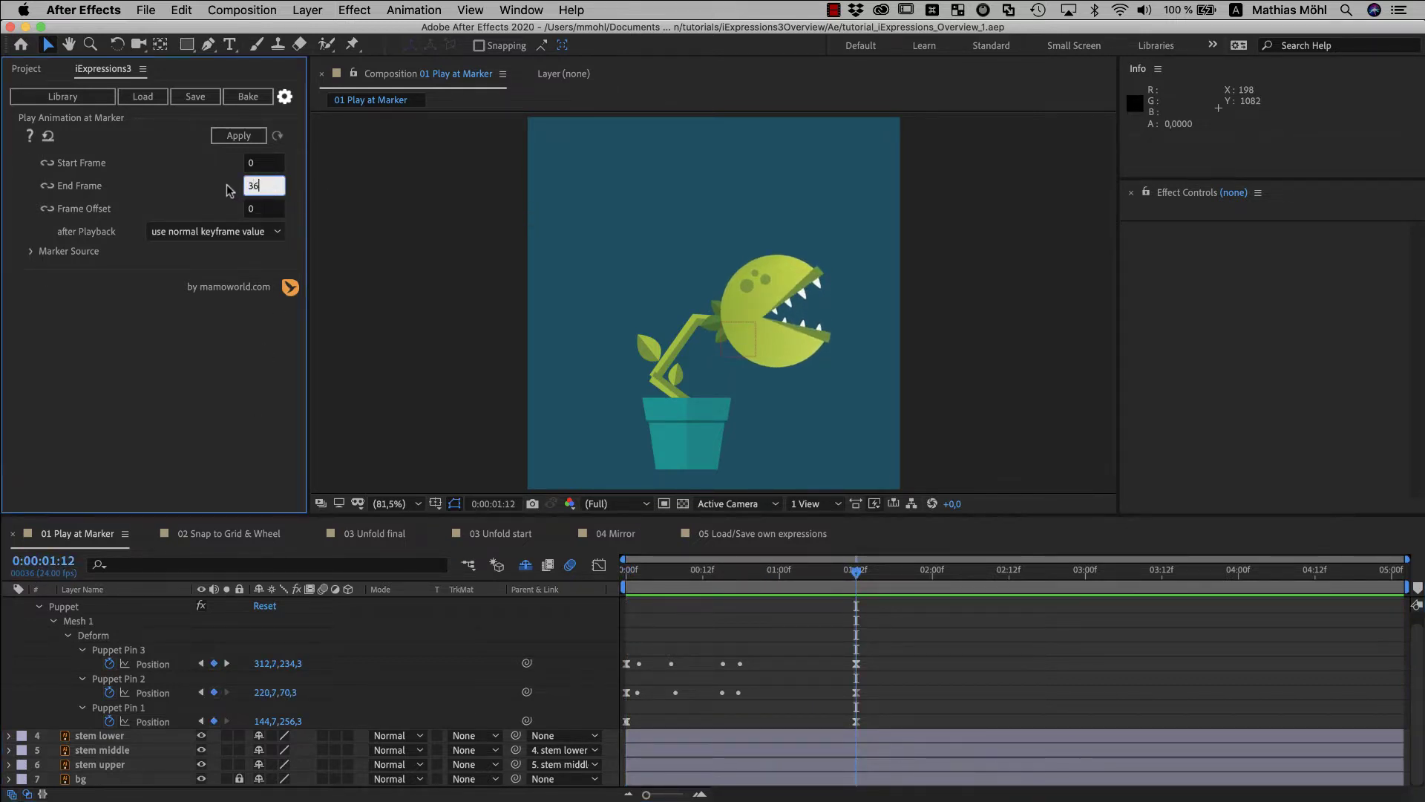
pyautogui.press('Return')
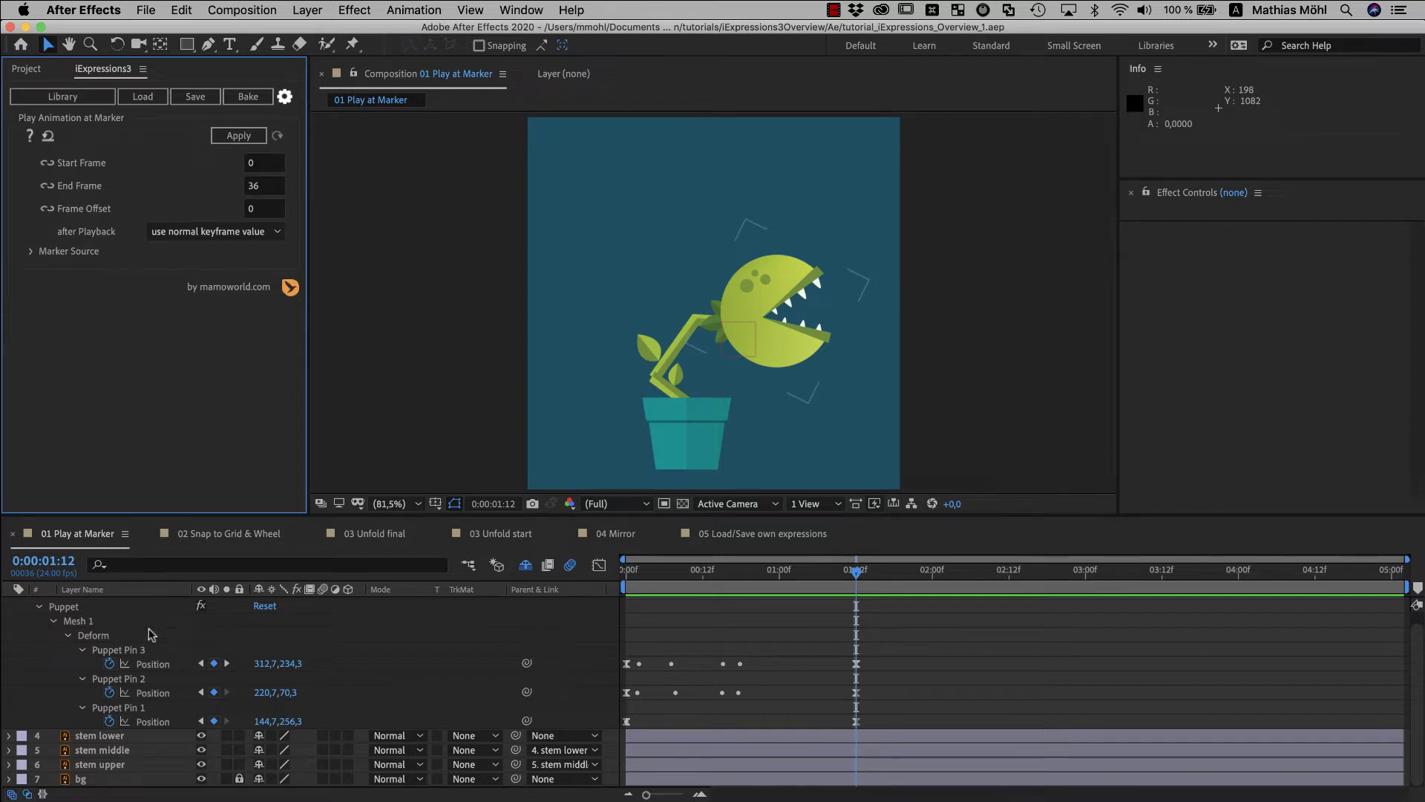
pyautogui.click(153, 664)
pyautogui.keyDown('shift'); pyautogui.click(154, 695); pyautogui.keyUp('shift')
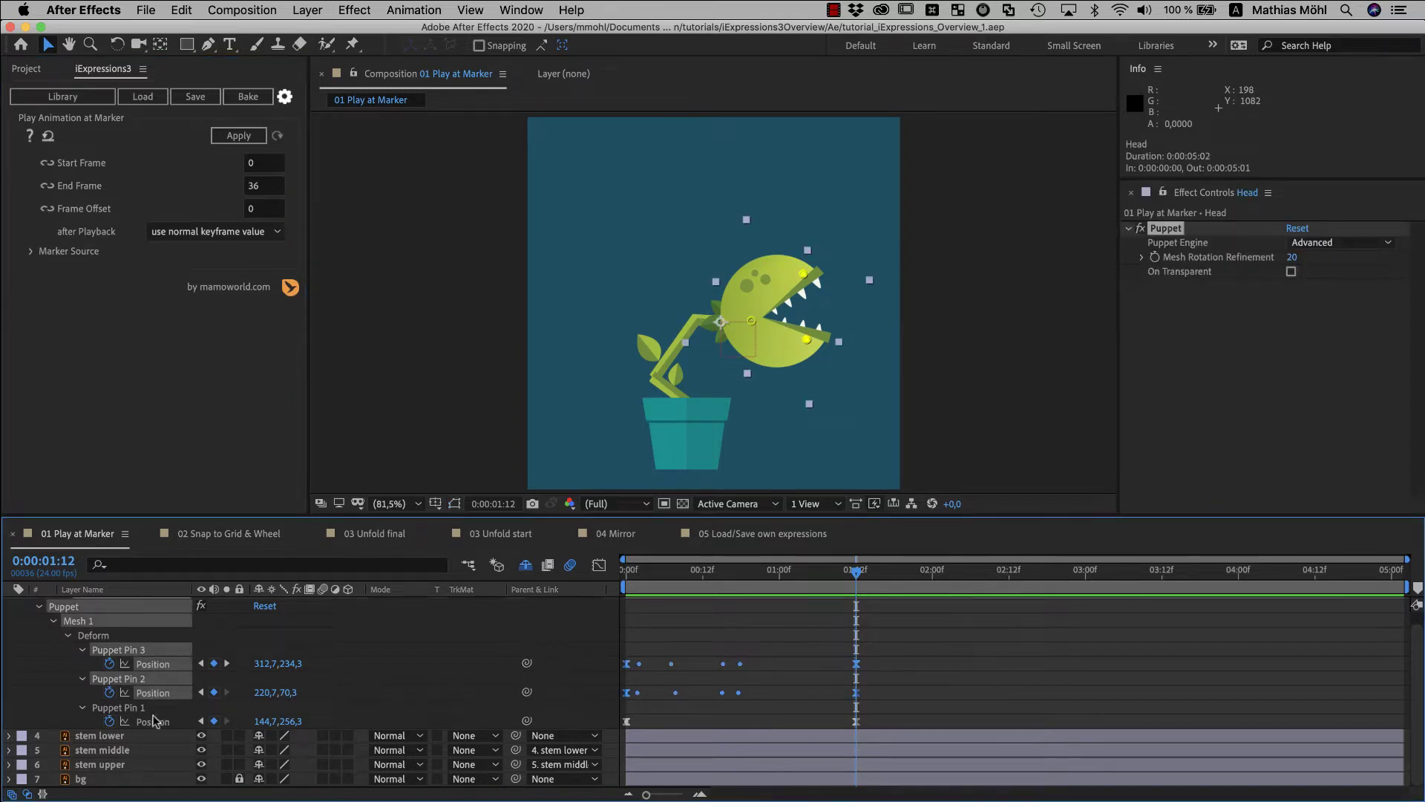
pyautogui.keyDown('shift'); pyautogui.click(155, 723); pyautogui.keyUp('shift')
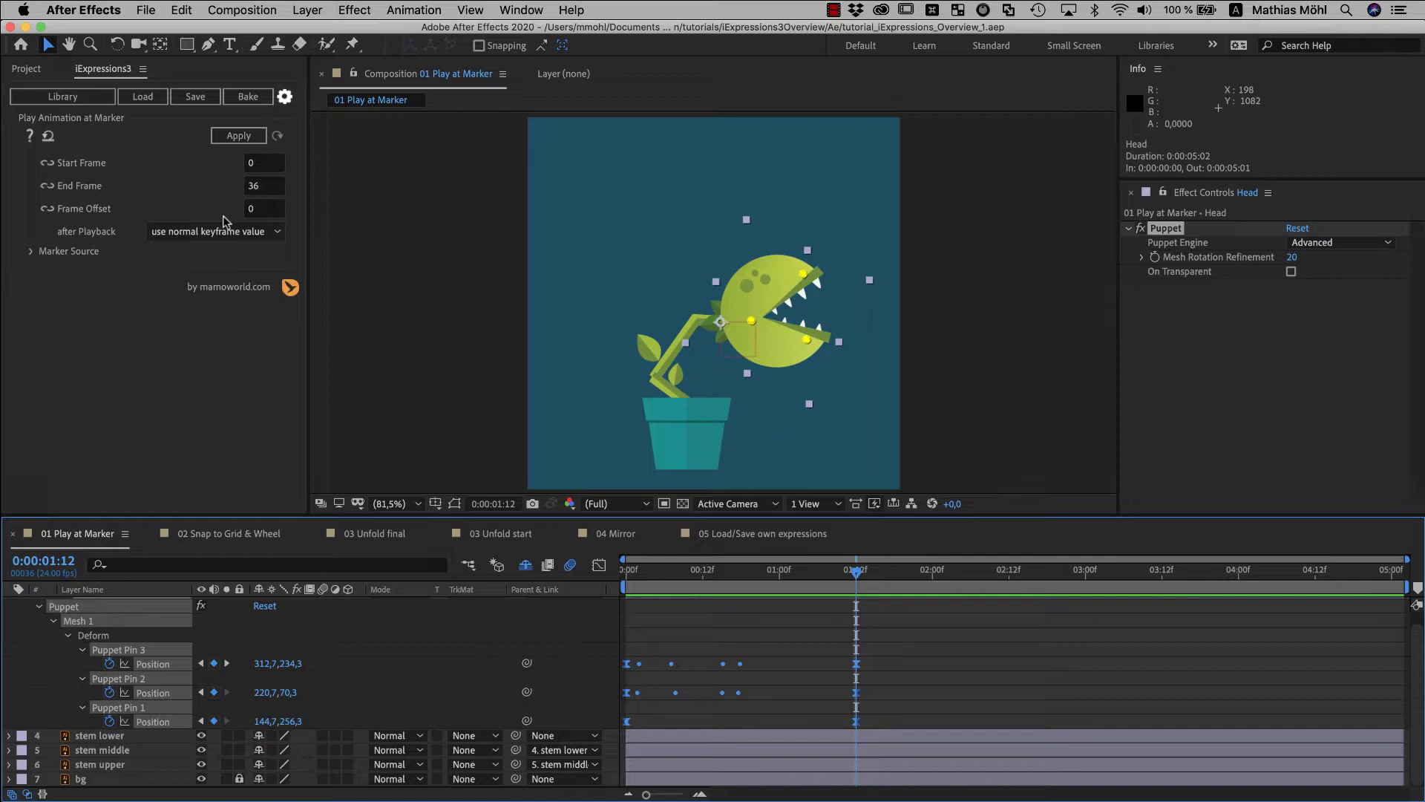
pyautogui.click(237, 137)
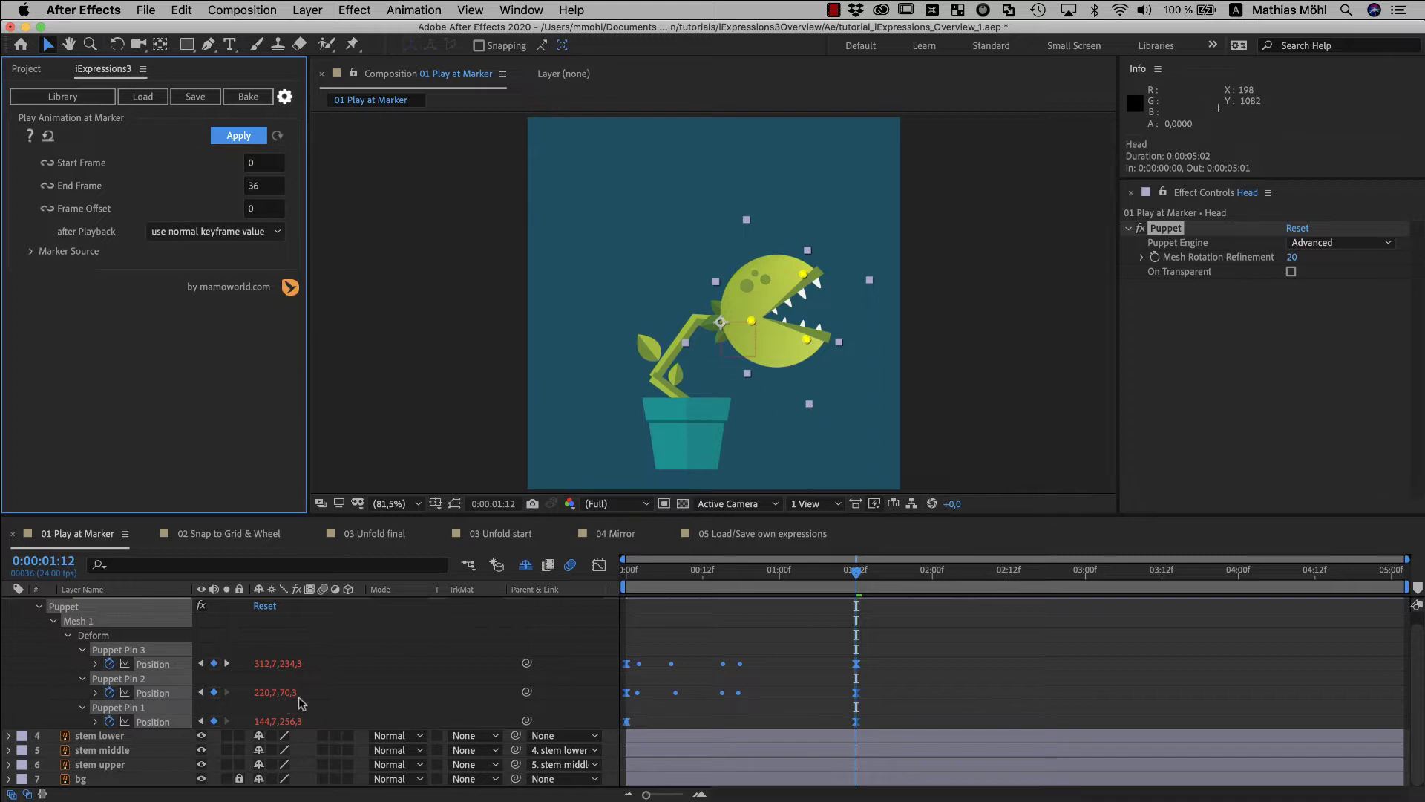
pyautogui.moveTo(702, 573); pyautogui.dragTo(926, 582)
# - Give the Head layer's marker the comment 200%, previewing the animation before and after
pyautogui.press('space')
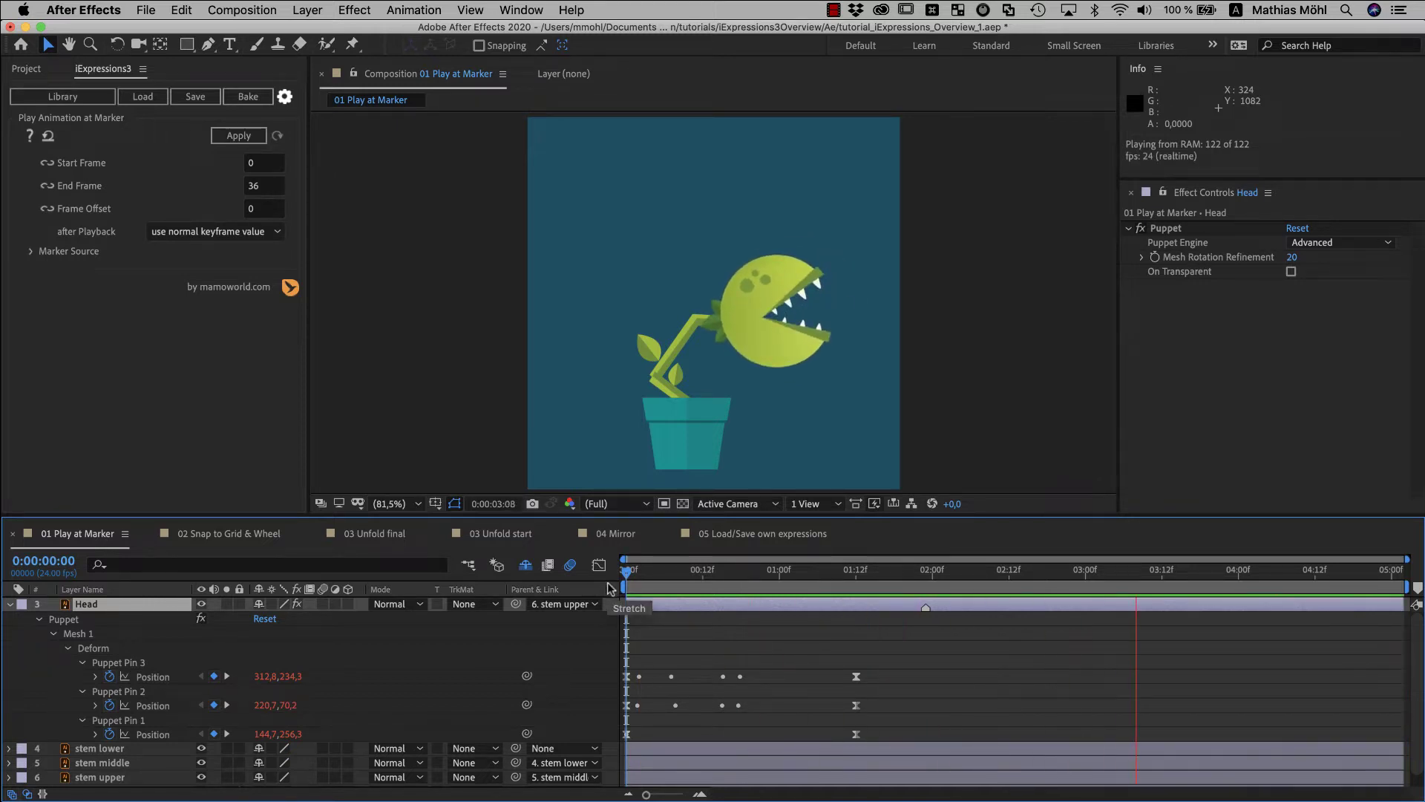
pyautogui.press('space')
pyautogui.doubleClick(926, 607)
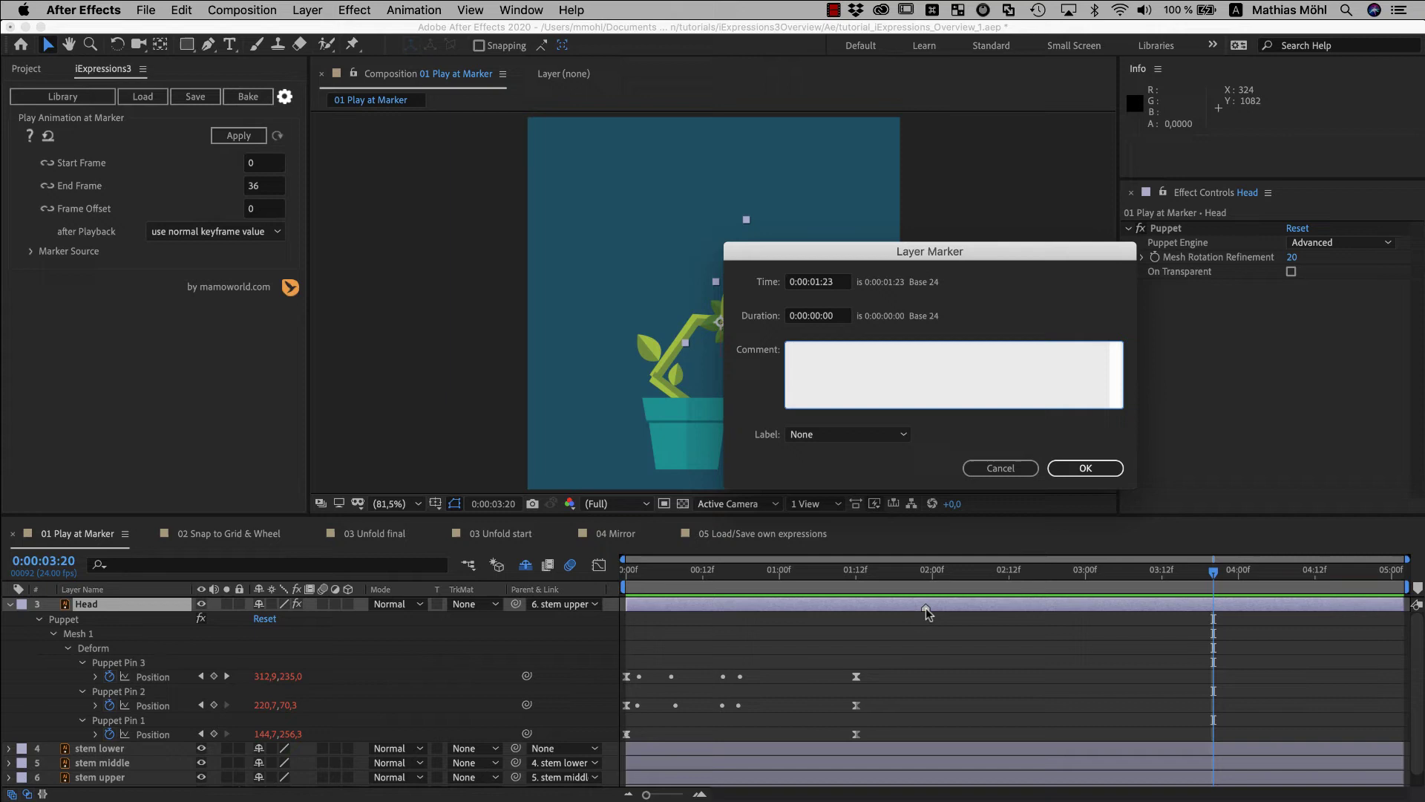
pyautogui.click(1085, 468)
pyautogui.press('space')
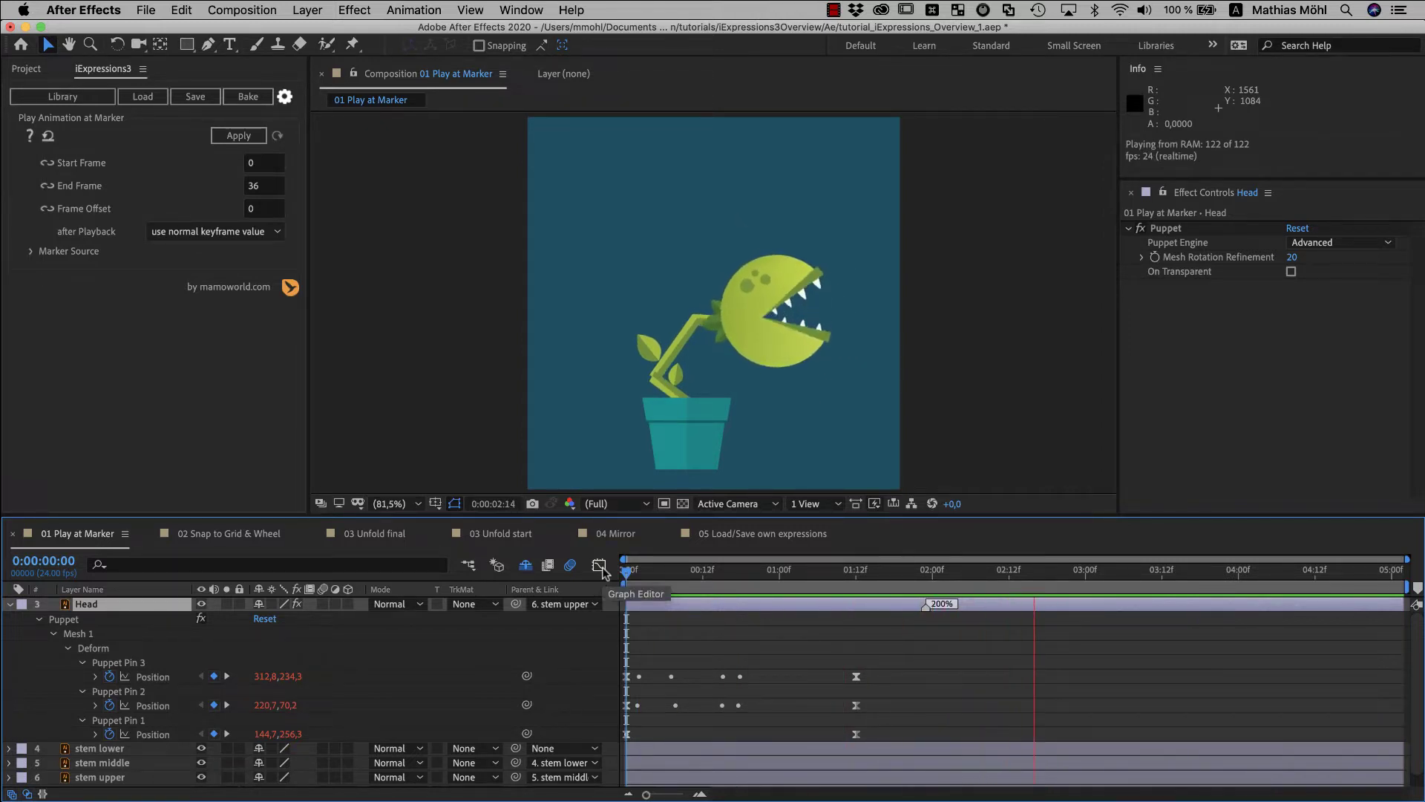
pyautogui.click(622, 571)
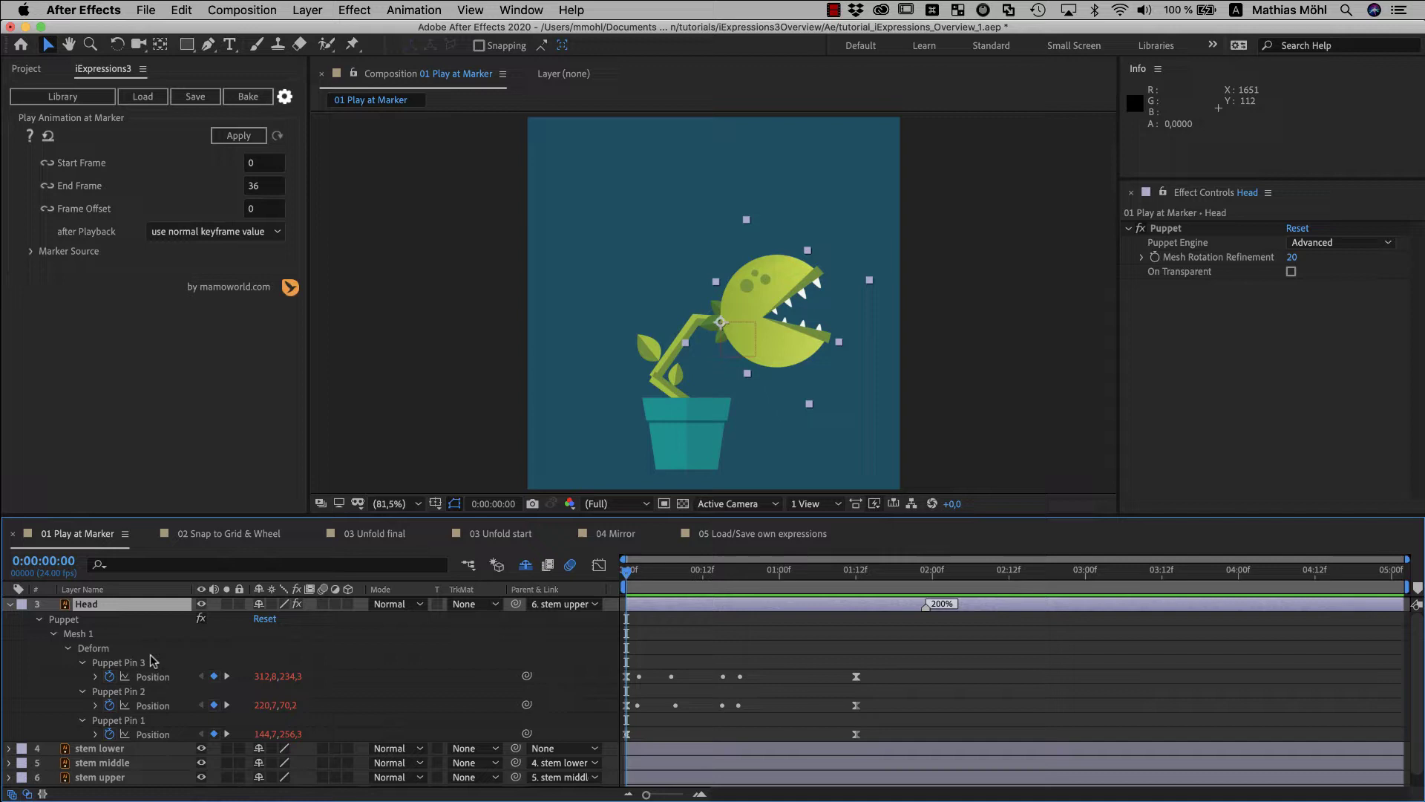
# - Set Marker Source to composition markers and add a composition marker at 0:00:03:13
pyautogui.click(30, 252)
pyautogui.click(222, 271)
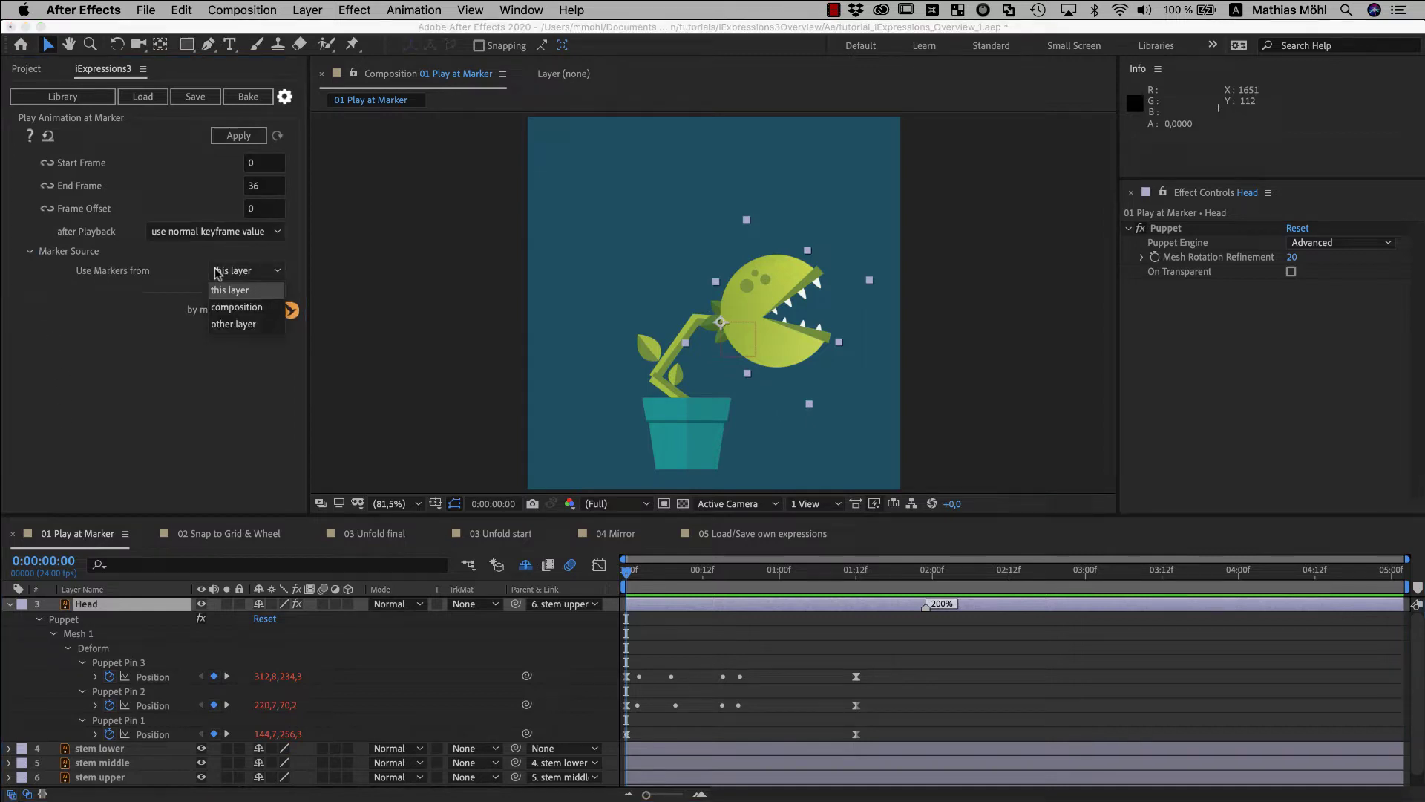
pyautogui.click(238, 307)
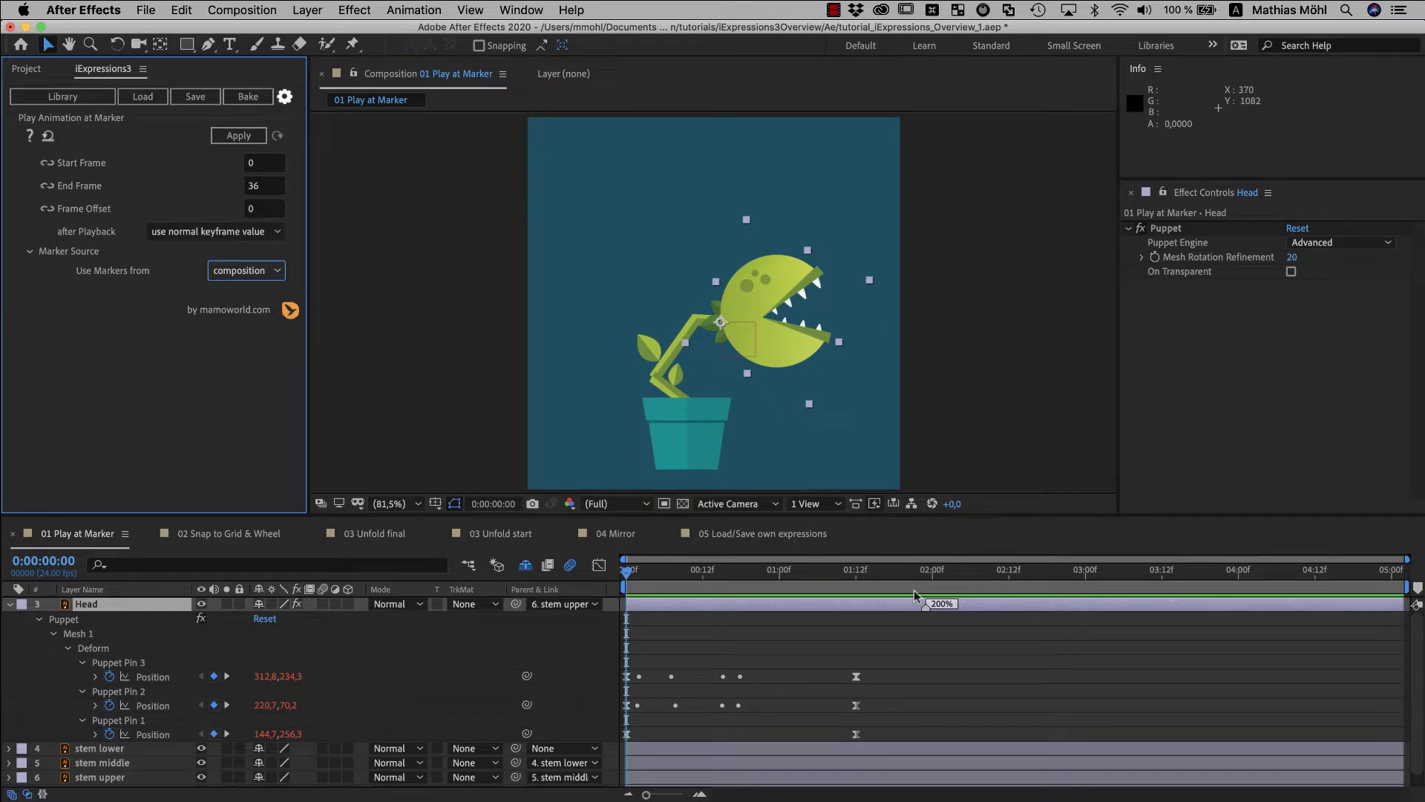
pyautogui.moveTo(1116, 571)
pyautogui.mouseDown()
pyautogui.moveTo(1225, 576)
pyautogui.moveTo(1150, 586)
pyautogui.moveTo(1225, 594)
pyautogui.moveTo(1175, 594)
pyautogui.mouseUp()
pyautogui.press('KP_Multiply')
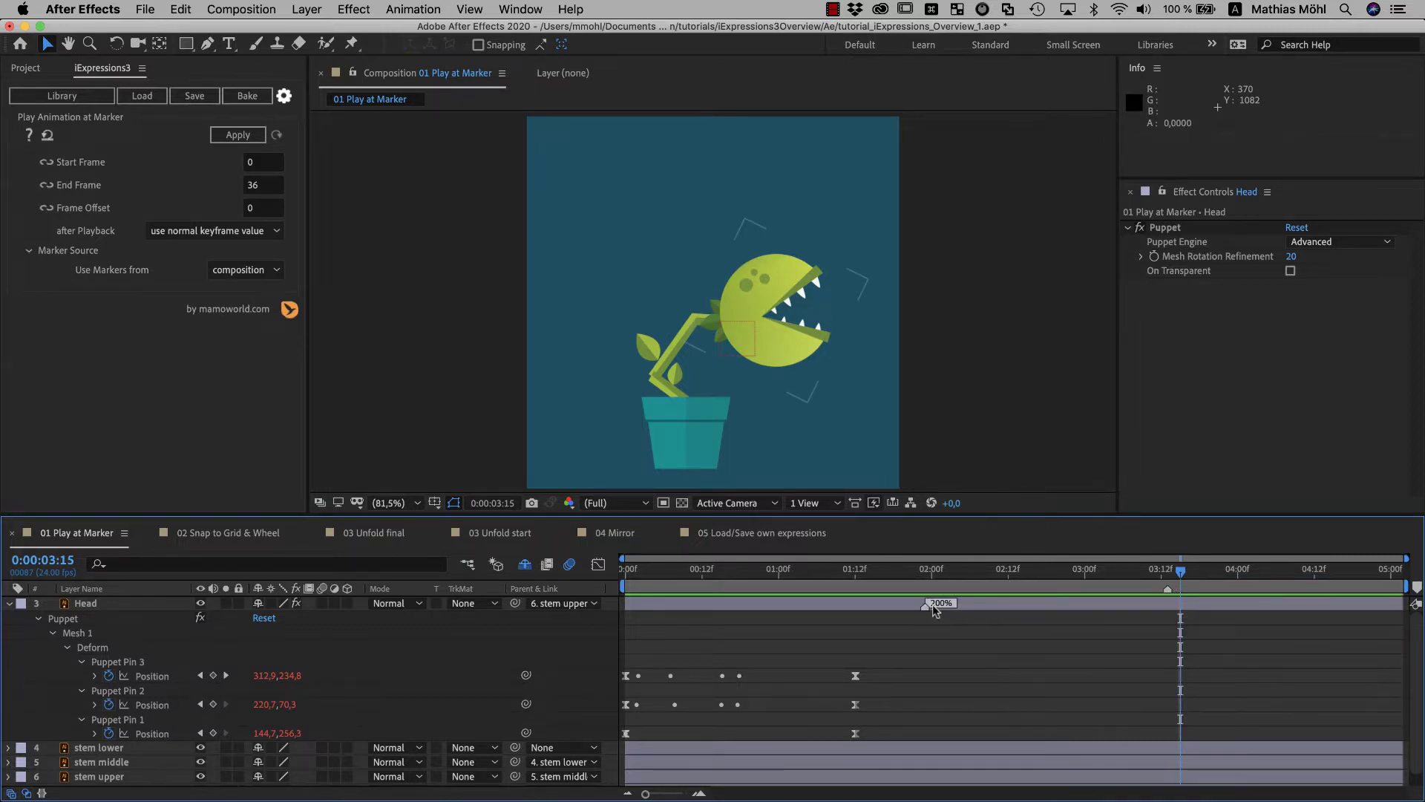
# - Apply the marker animation to the three Puppet Pin positions and preview the plant's bite
pyautogui.click(152, 677)
pyautogui.keyDown('shift'); pyautogui.click(153, 704); pyautogui.keyUp('shift')
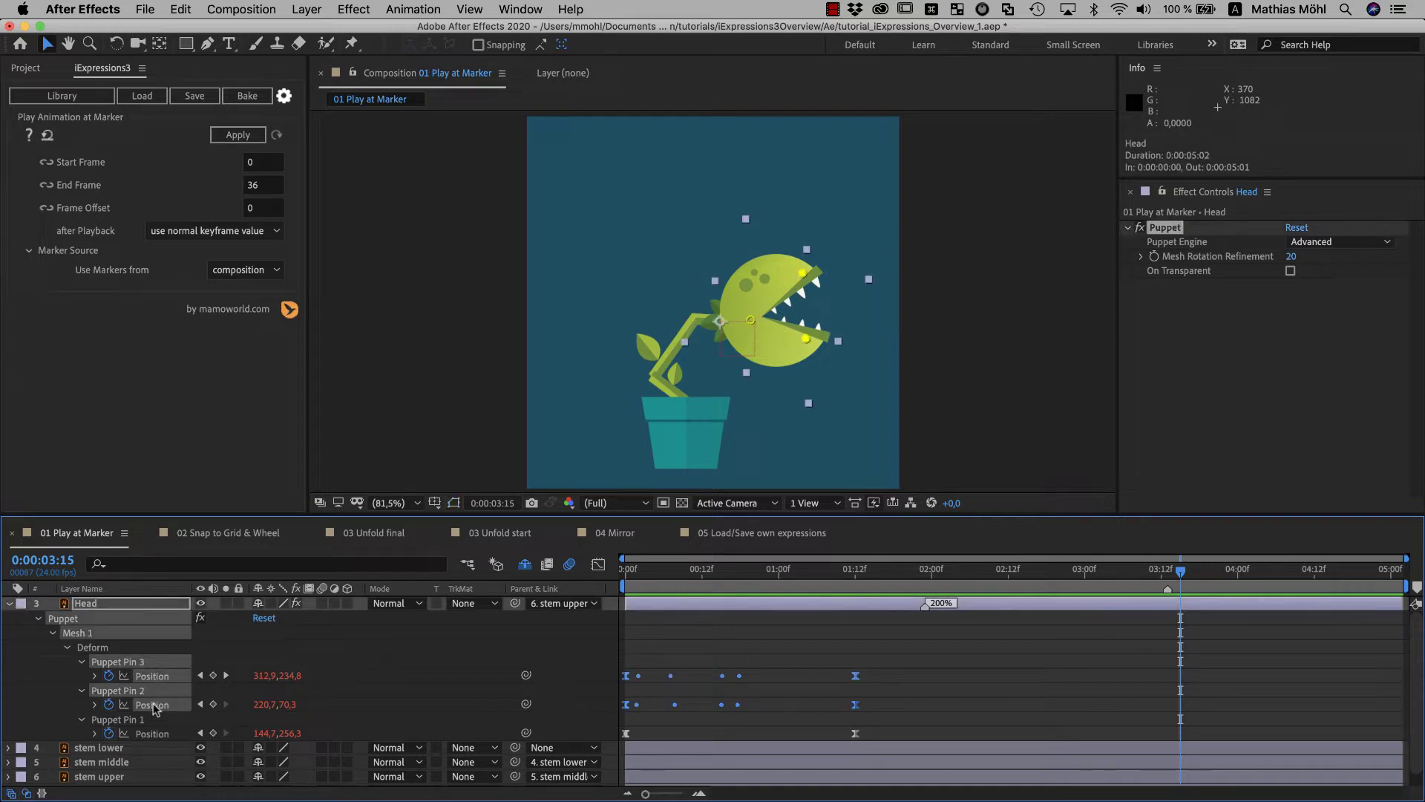
pyautogui.keyDown('shift'); pyautogui.click(148, 734); pyautogui.keyUp('shift')
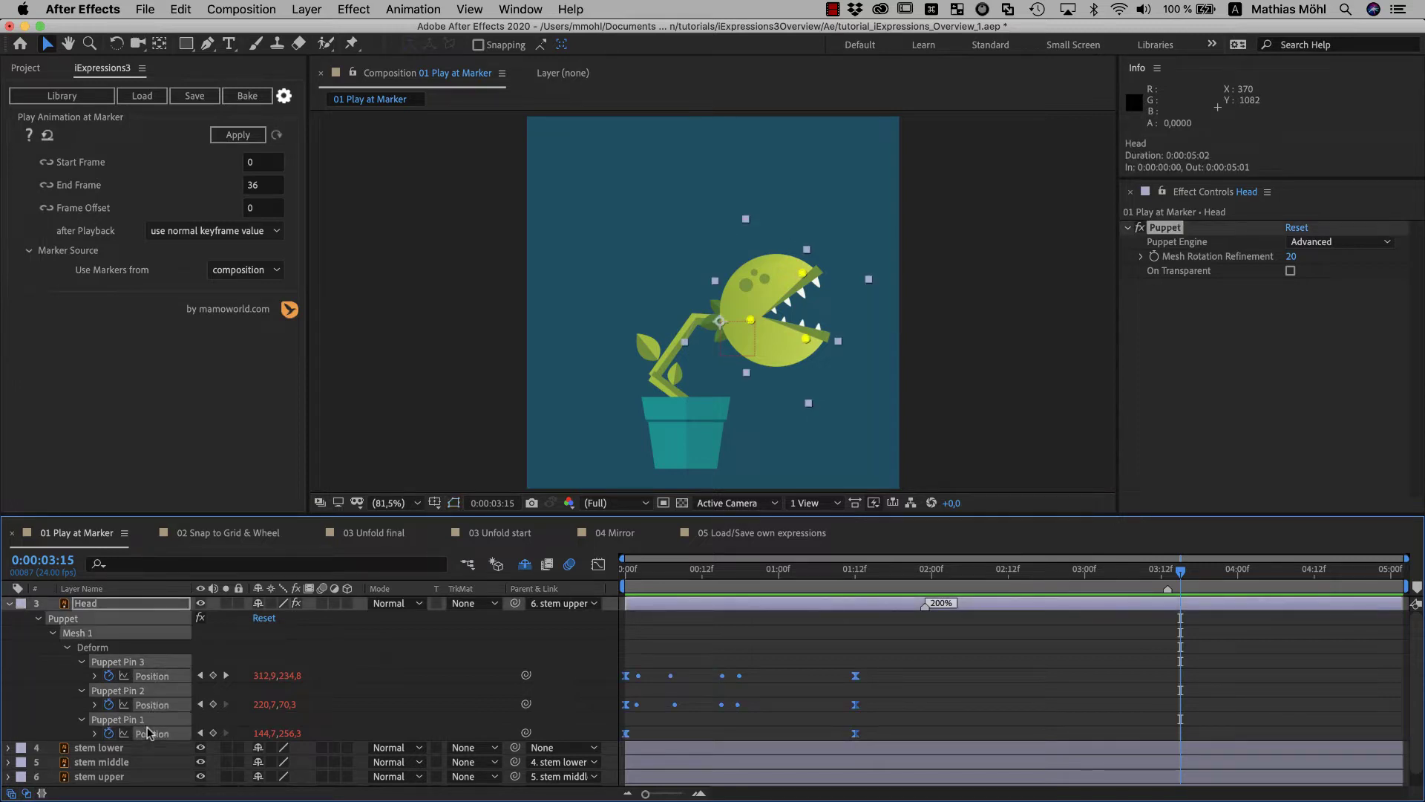
pyautogui.click(243, 137)
pyautogui.press('space')
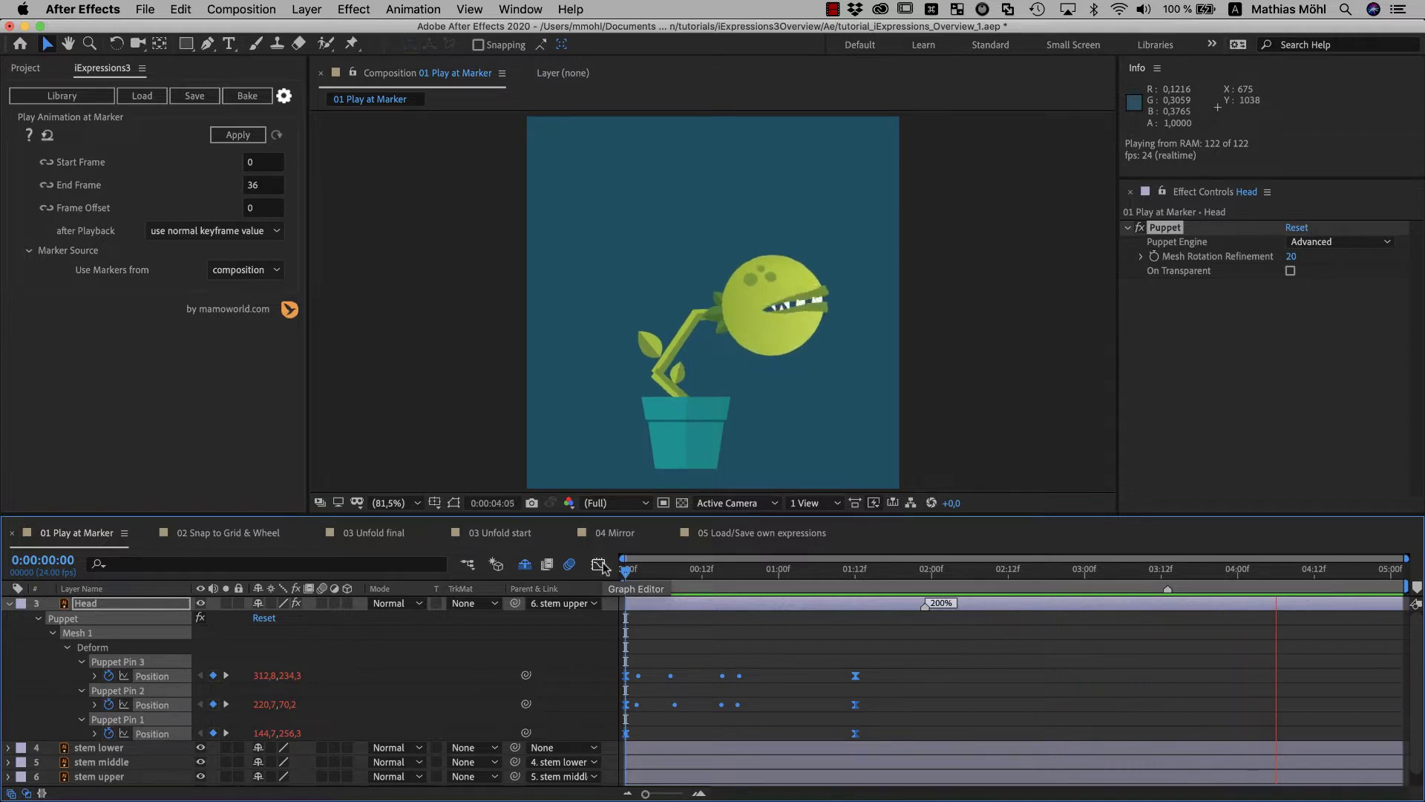
pyautogui.press('space')
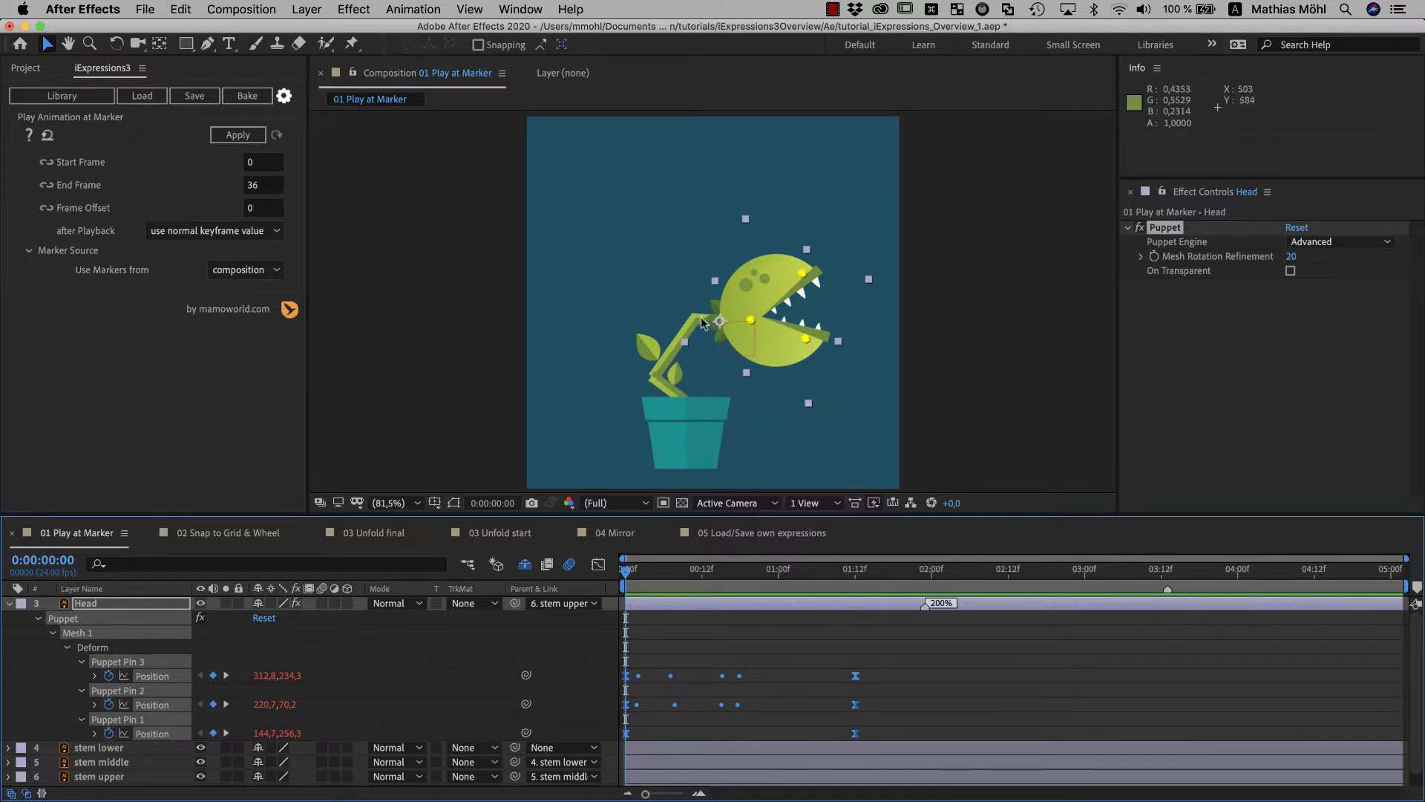
# - Drag the goal null to test the head, and show the three stem layers' Rotation
pyautogui.moveTo(727, 321)
pyautogui.mouseDown()
pyautogui.moveTo(705, 285)
pyautogui.moveTo(716, 350)
pyautogui.moveTo(718, 302)
pyautogui.mouseUp()
pyautogui.scroll(-1, 165, 669)
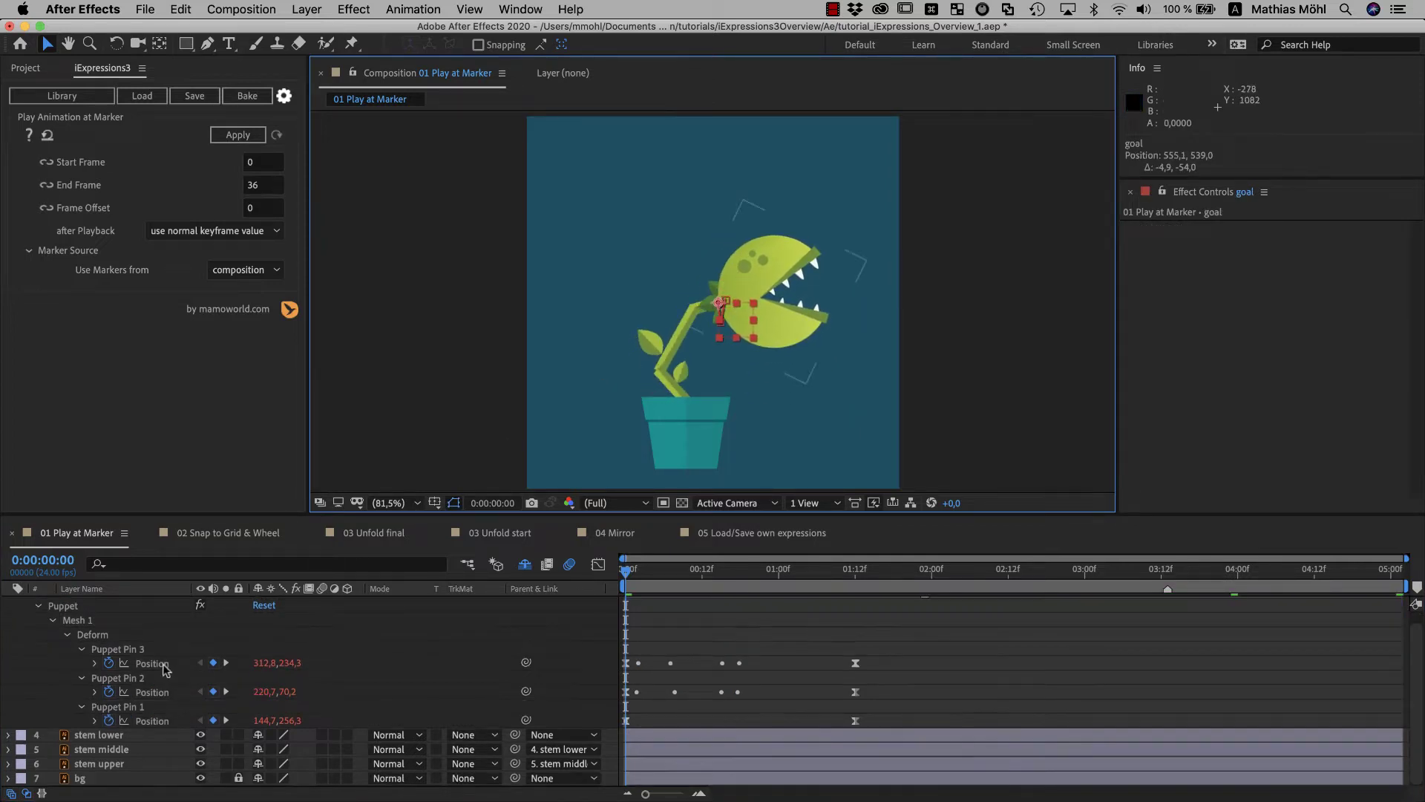
pyautogui.click(104, 734)
pyautogui.keyDown('shift'); pyautogui.click(108, 763); pyautogui.keyUp('shift')
pyautogui.press('r')
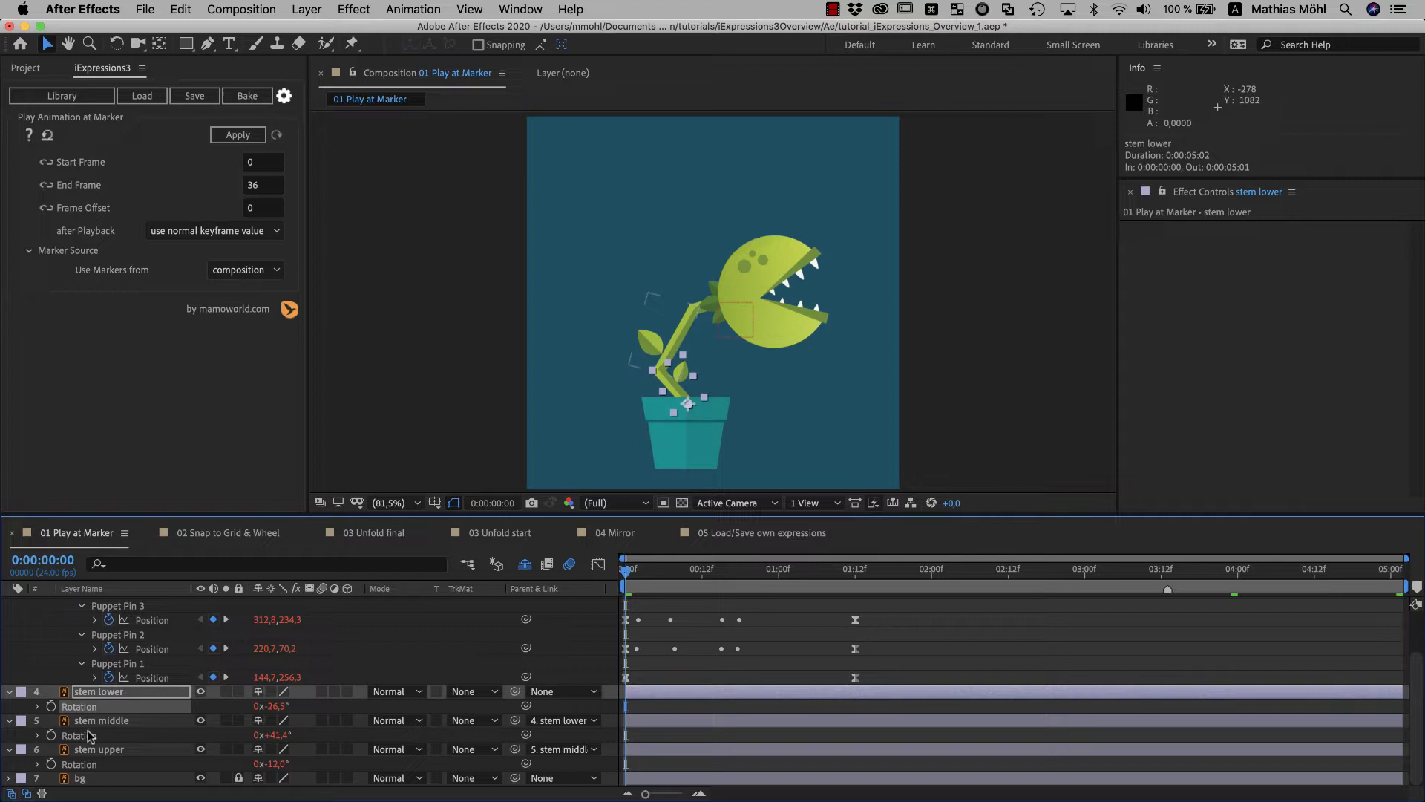
# - Load the IK Arm With 3 Segments 2D settings, then Play Animation at Marker from Puppet Pin 3
pyautogui.click(37, 707)
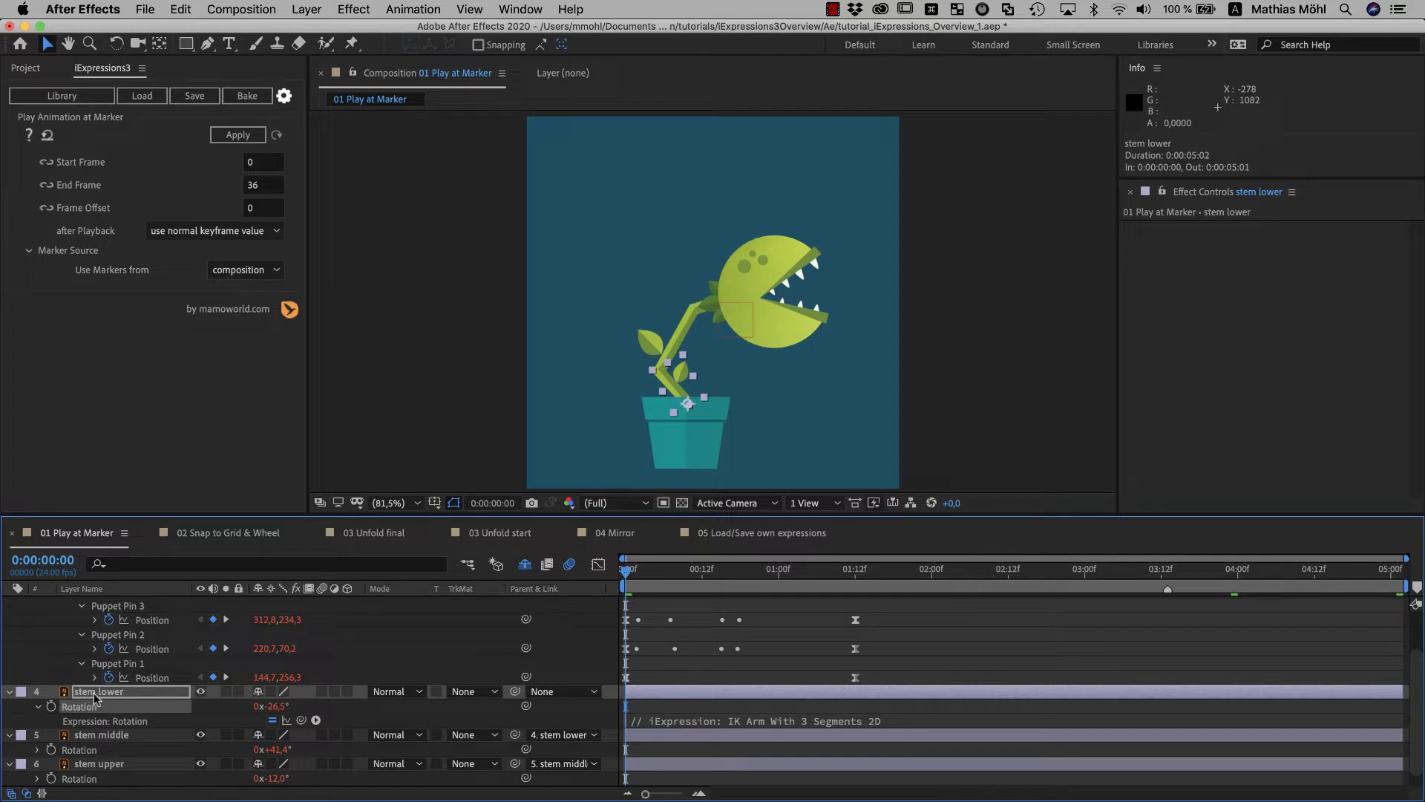
pyautogui.click(140, 98)
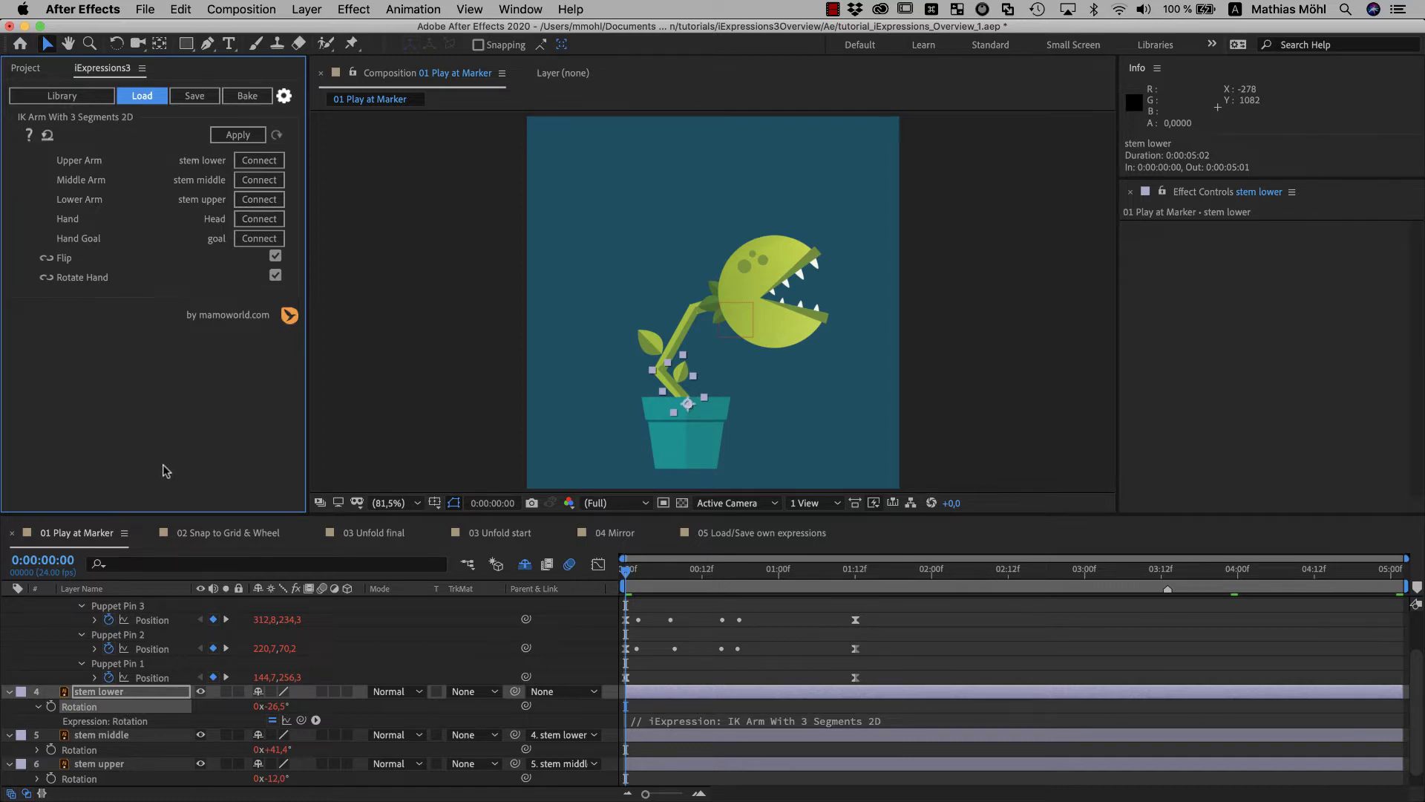
pyautogui.click(154, 621)
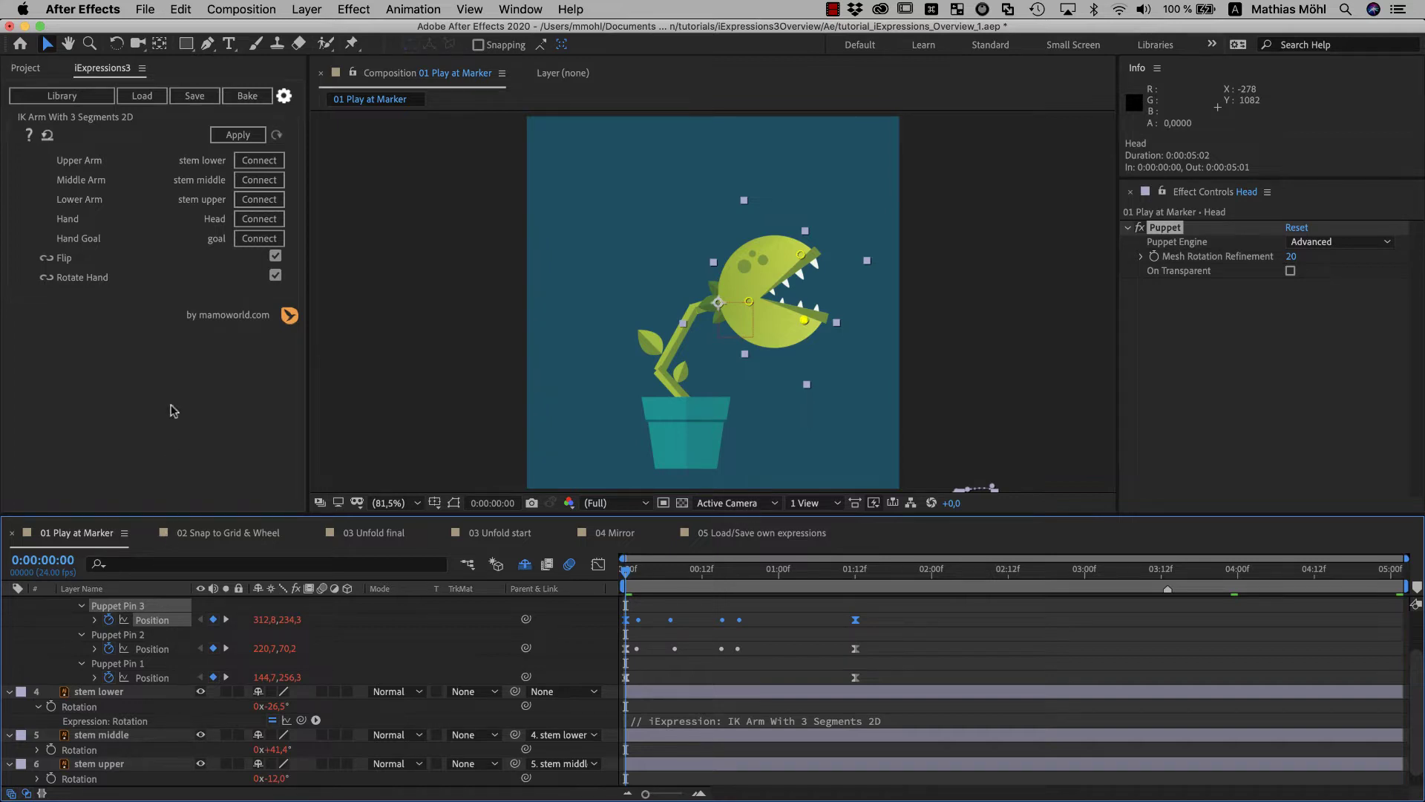
pyautogui.click(141, 97)
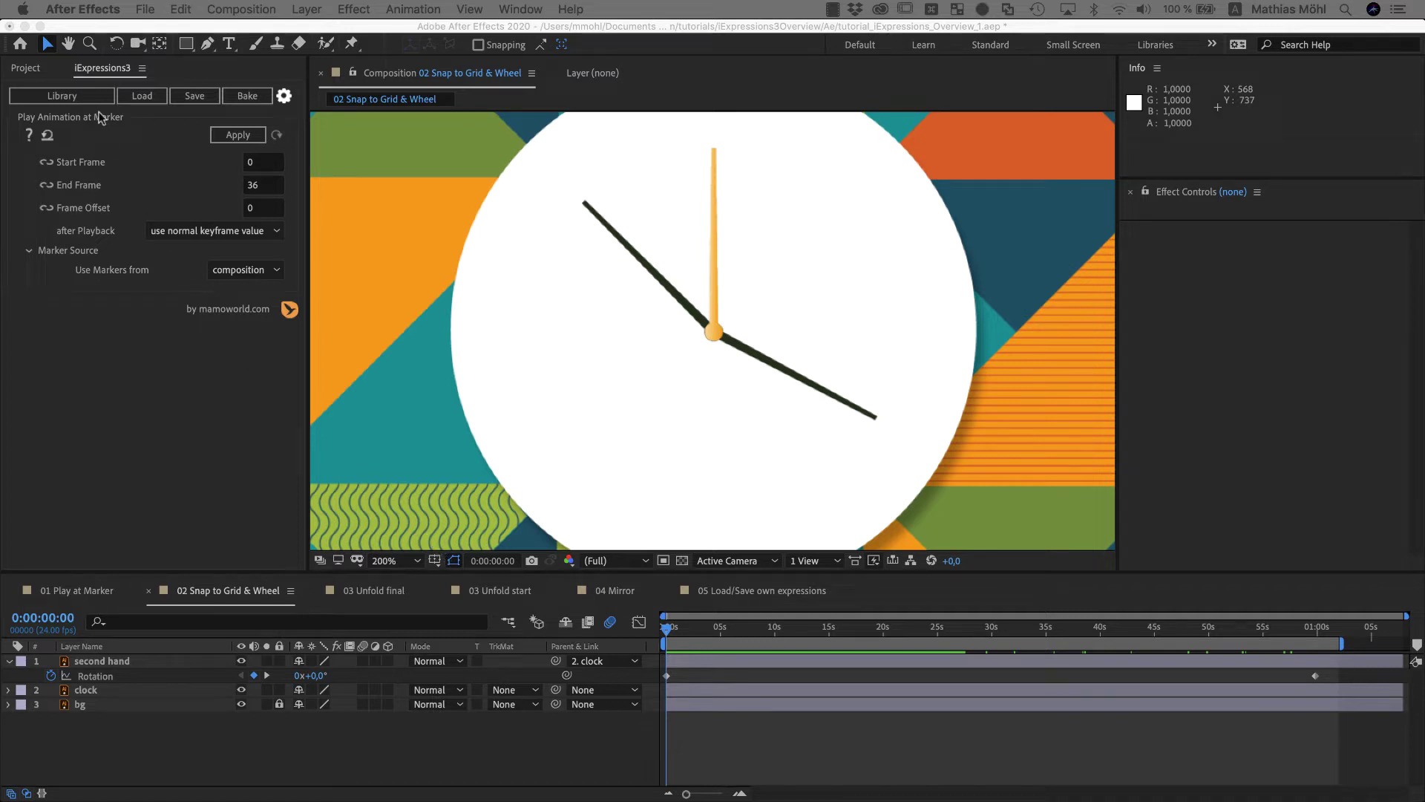
# - Open the iExpressions library and expand Movement Modifier down to the Snap to Grid group
pyautogui.click(94, 100)
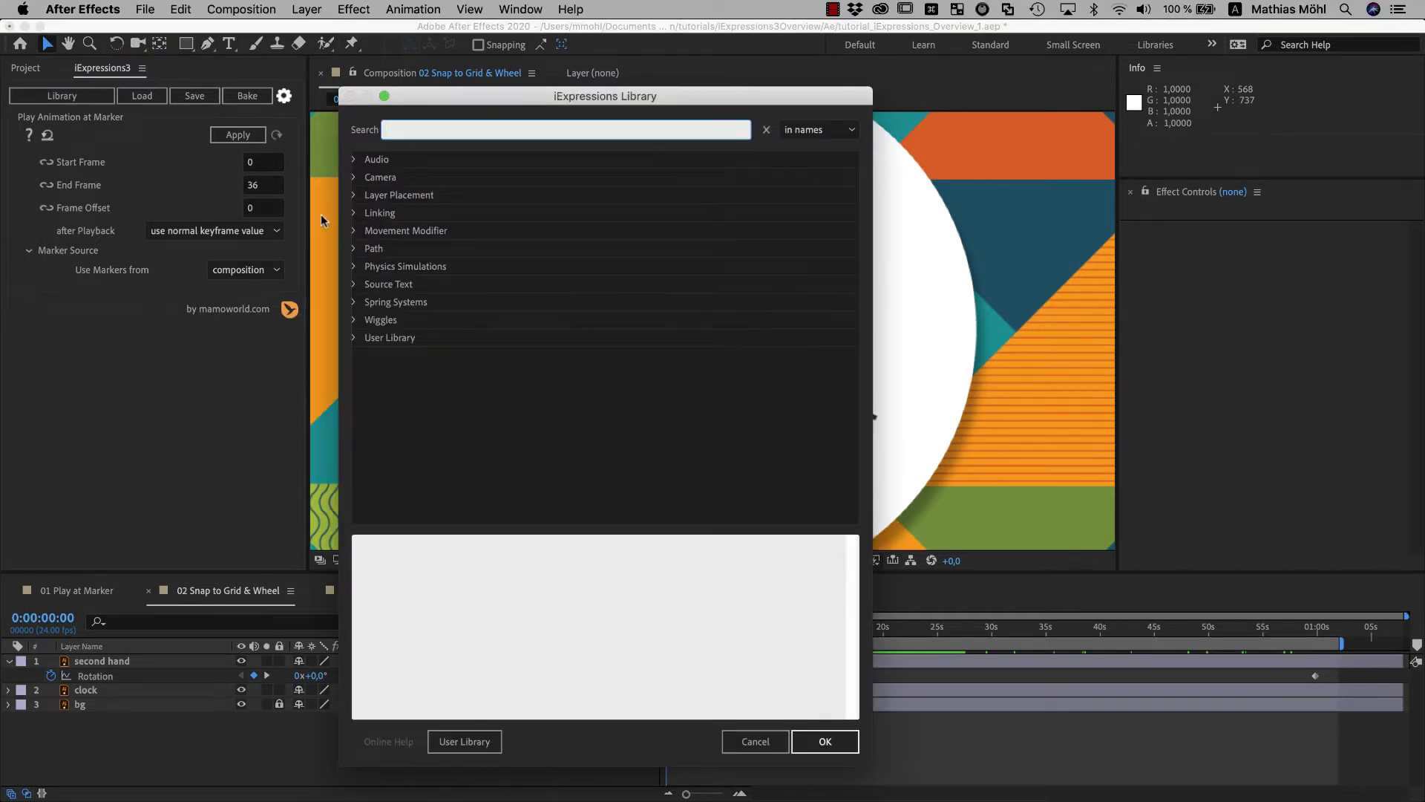
pyautogui.click(353, 232)
pyautogui.click(354, 231)
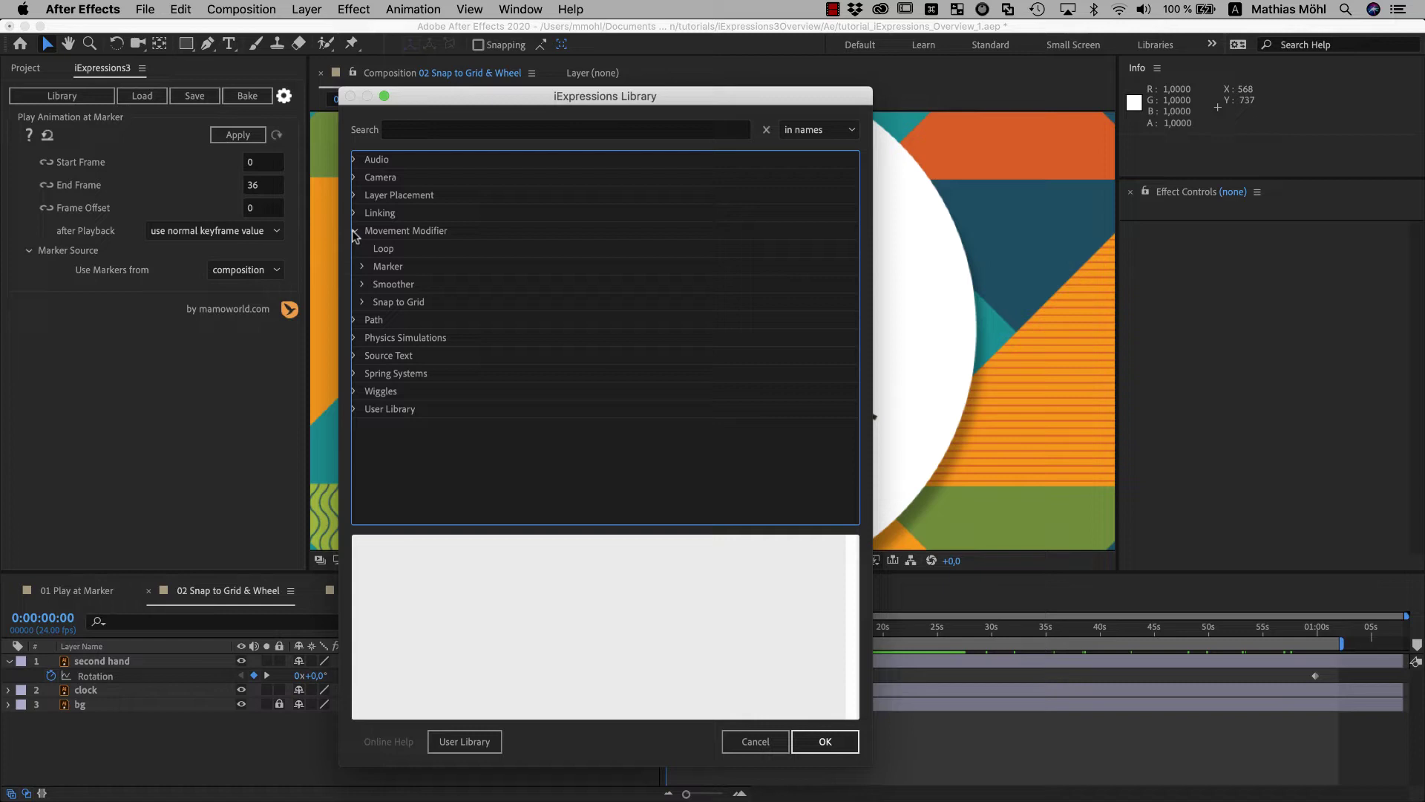
pyautogui.click(363, 302)
# - Load the Snap to Grid expression into the panel and preview the clock animation
pyautogui.click(405, 358)
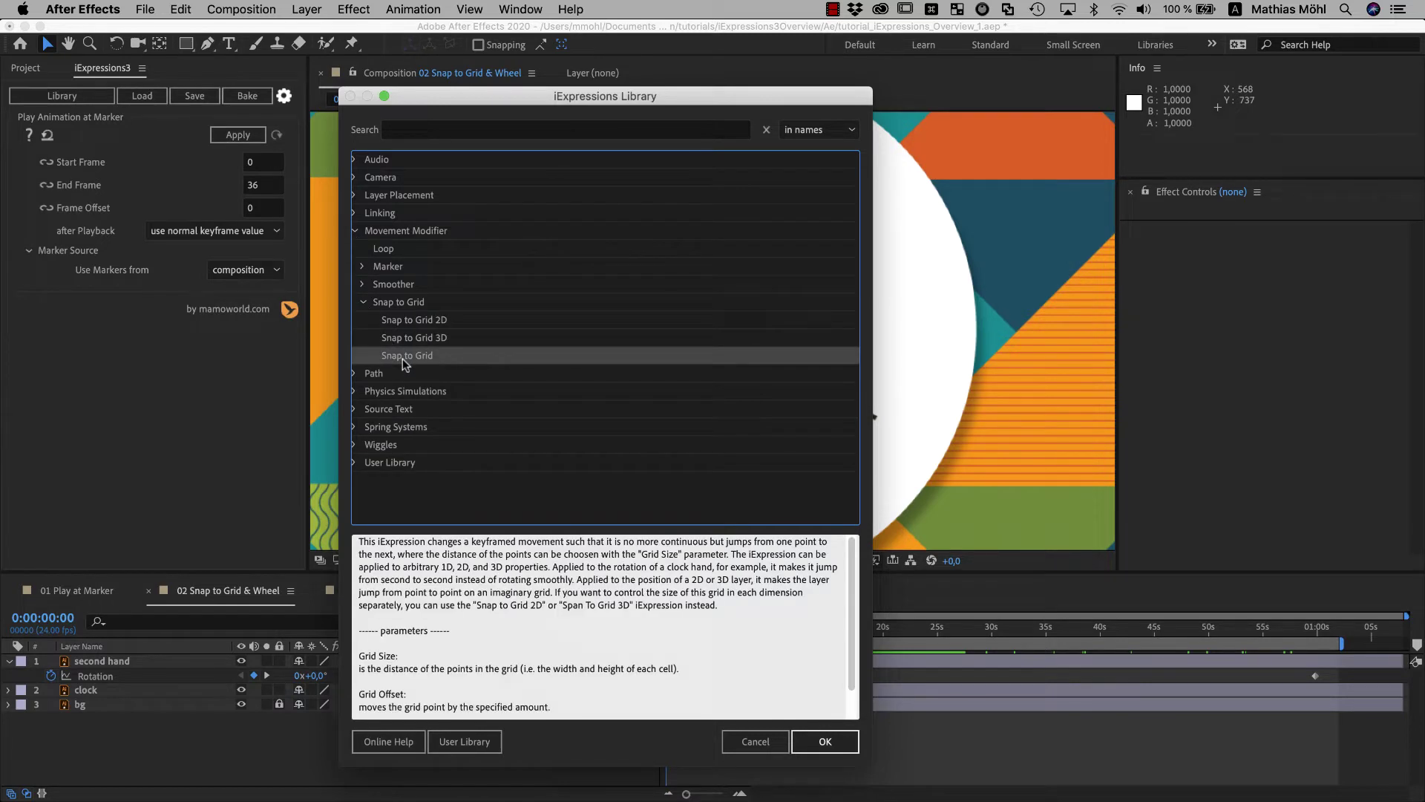
pyautogui.click(826, 742)
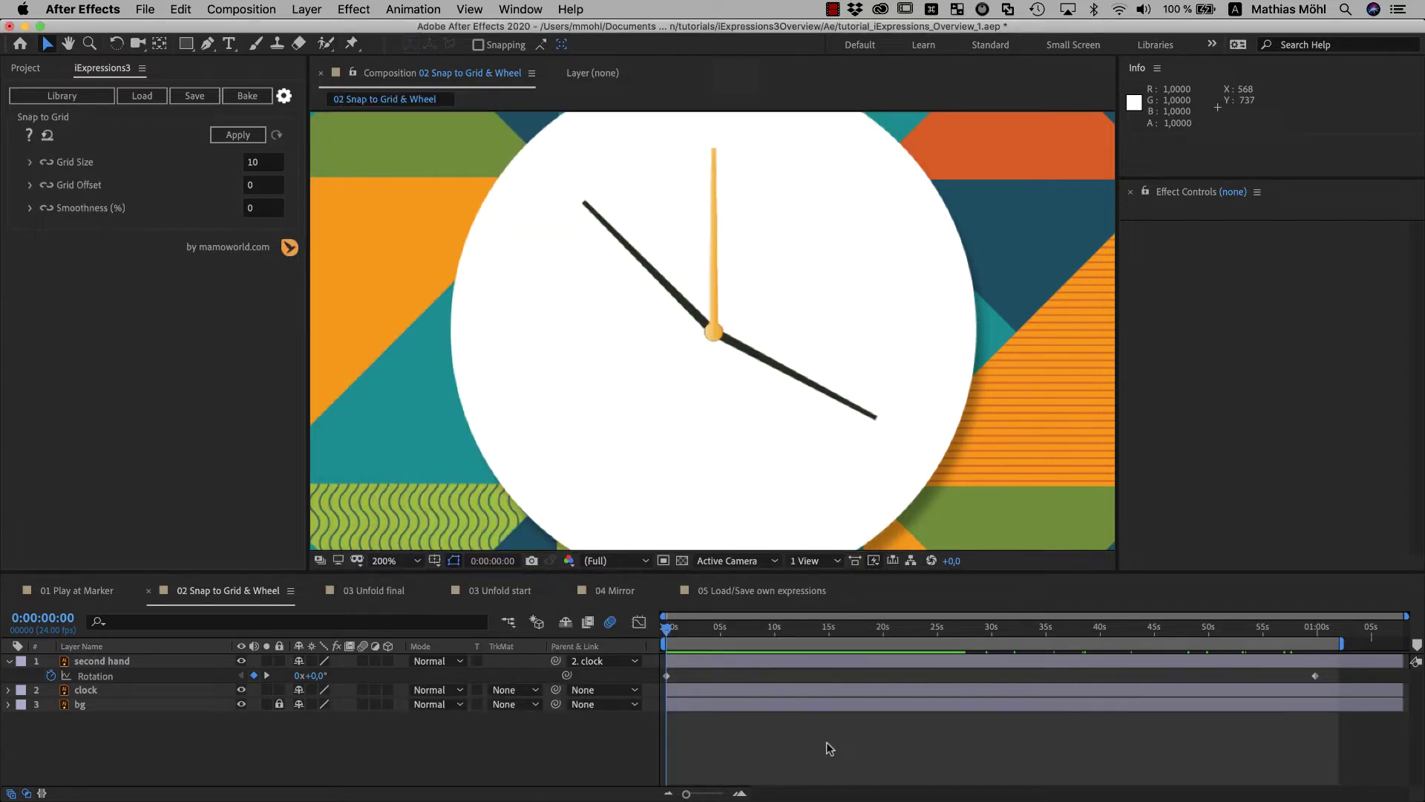
pyautogui.click(666, 629)
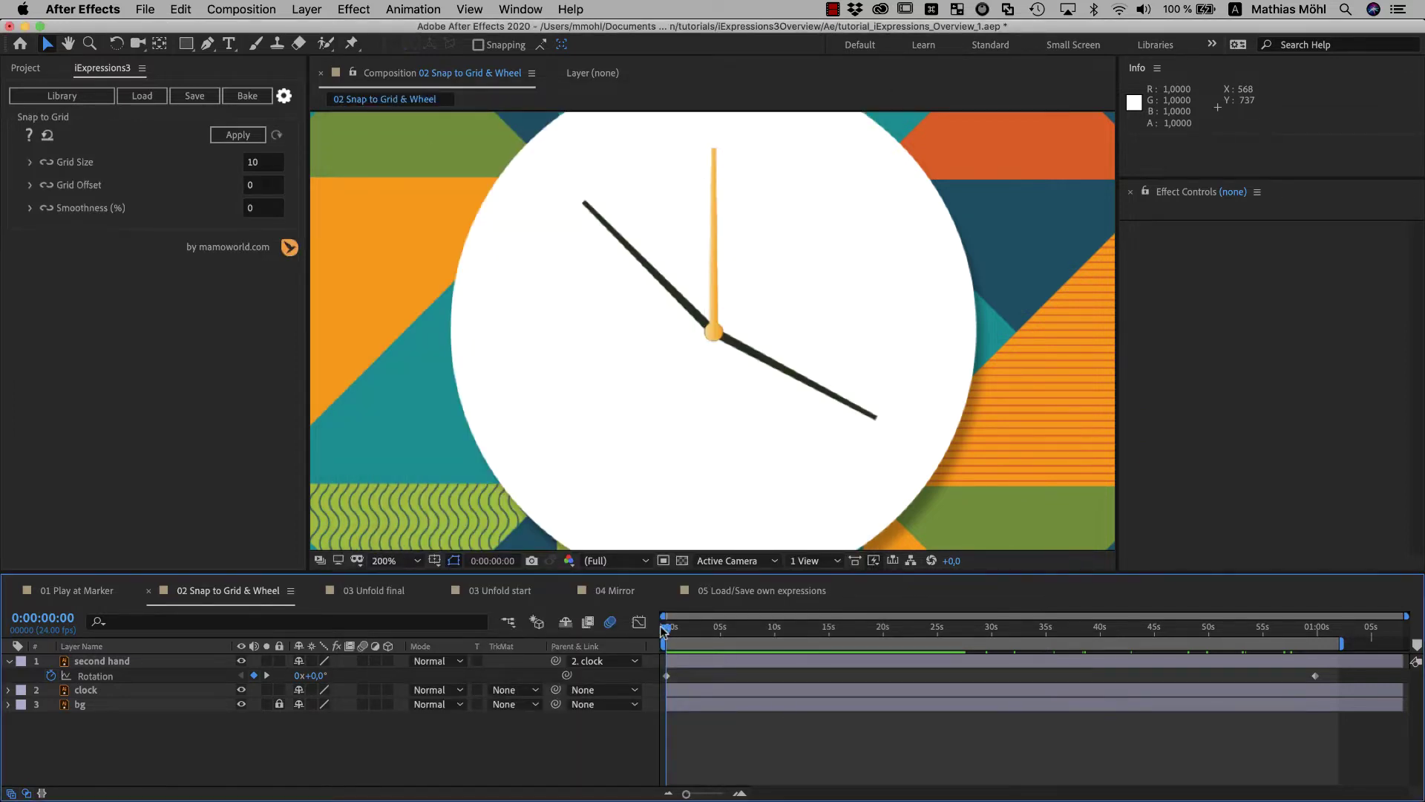
pyautogui.press('space')
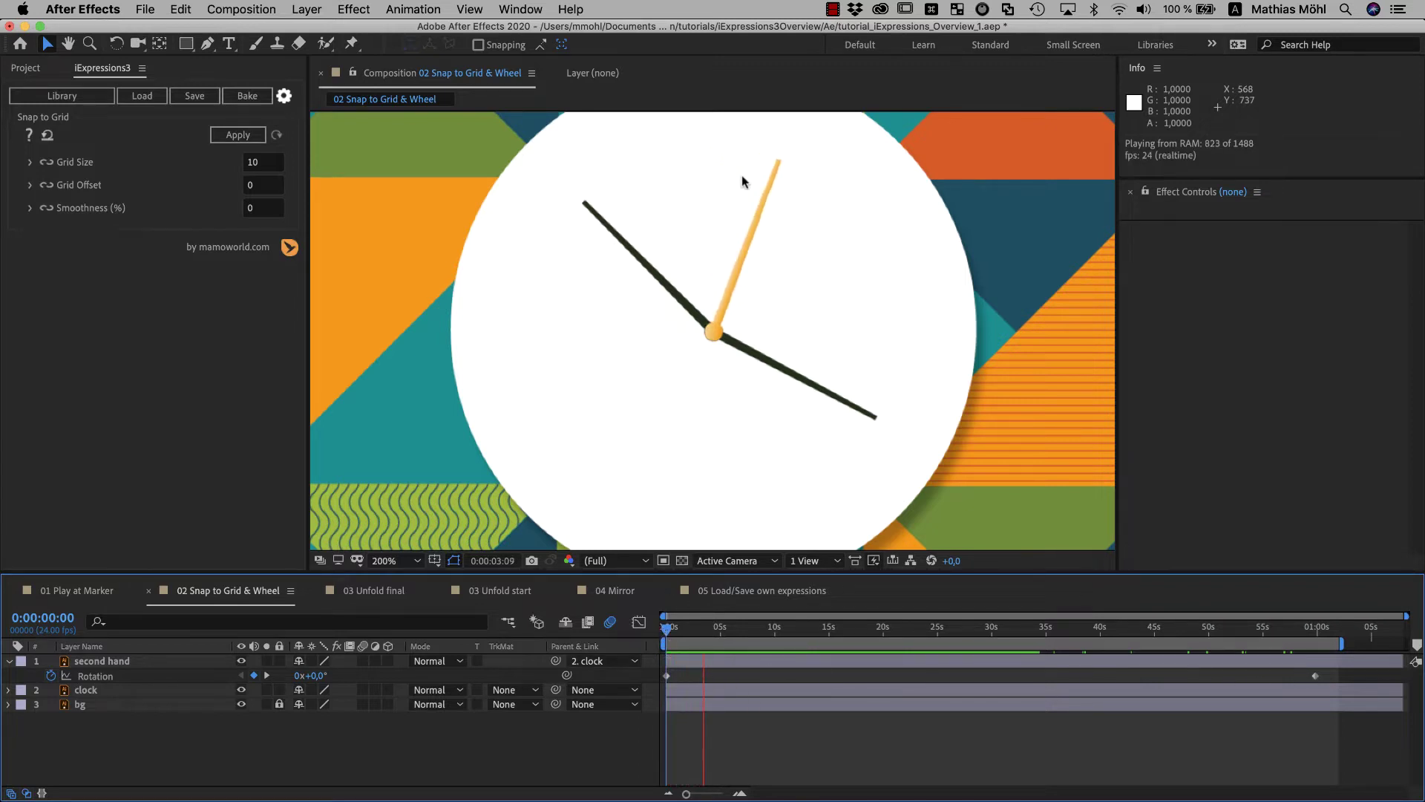
pyautogui.press('space')
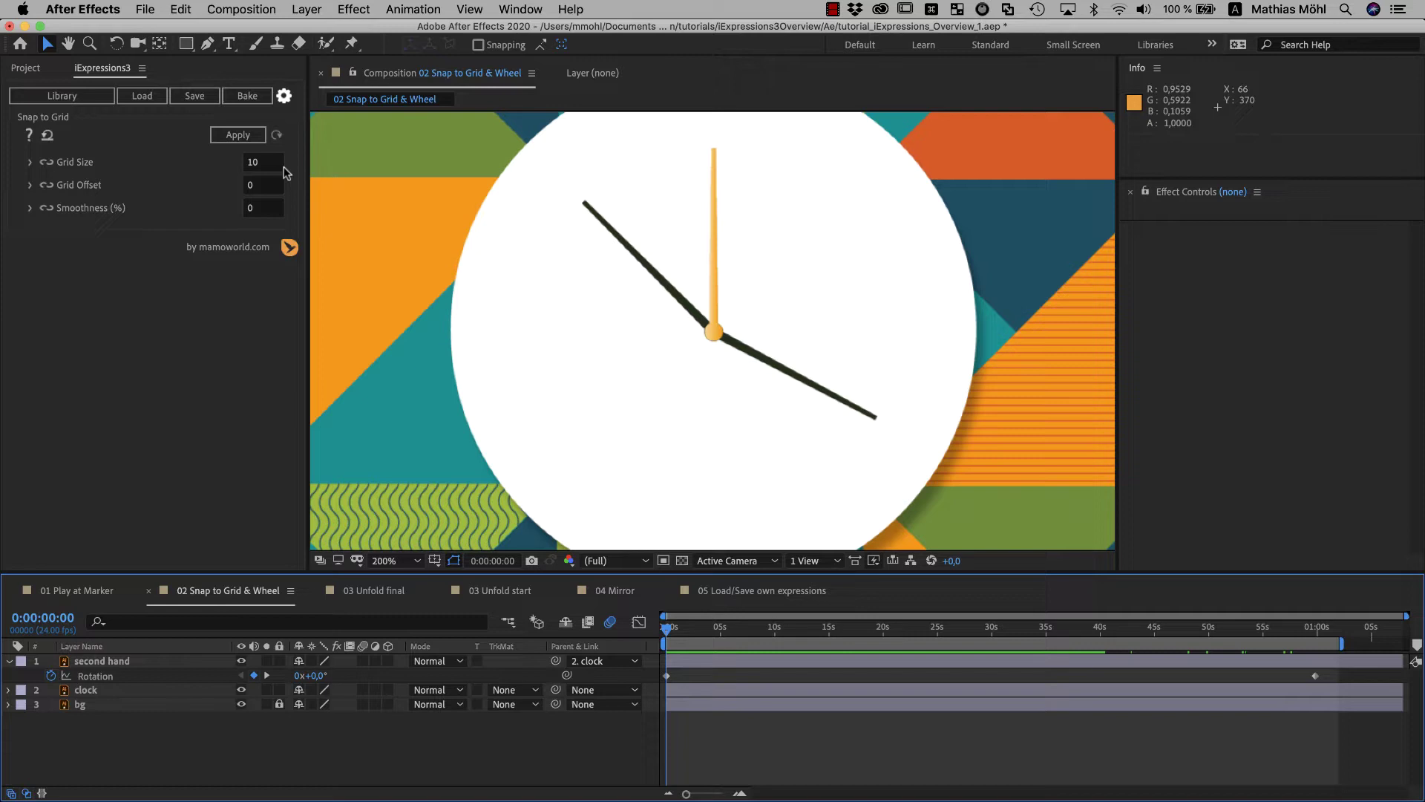
# - Set Grid Size to 360/60 (6) and select the second hand's Rotation property
pyautogui.click(267, 165)
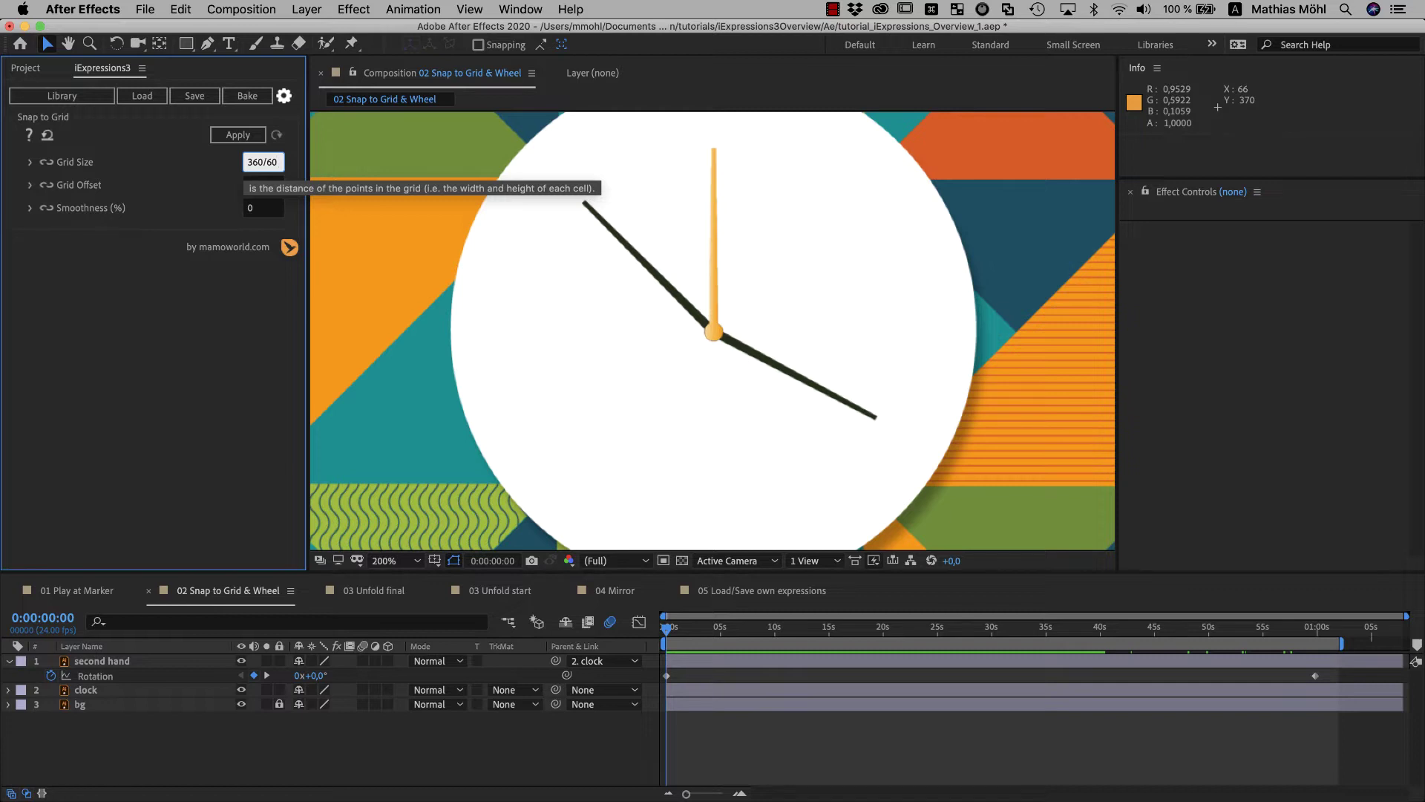
pyautogui.press('Return')
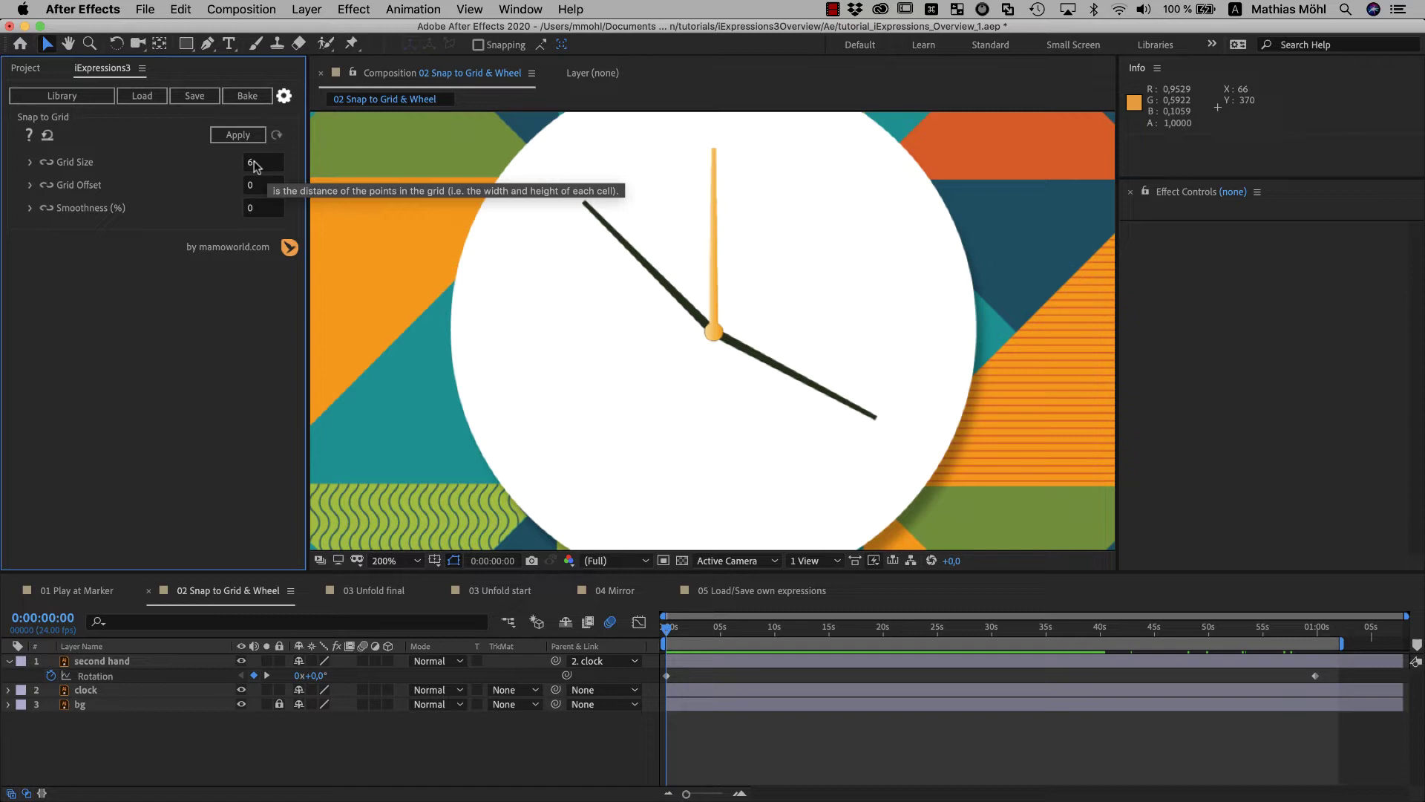
pyautogui.click(94, 674)
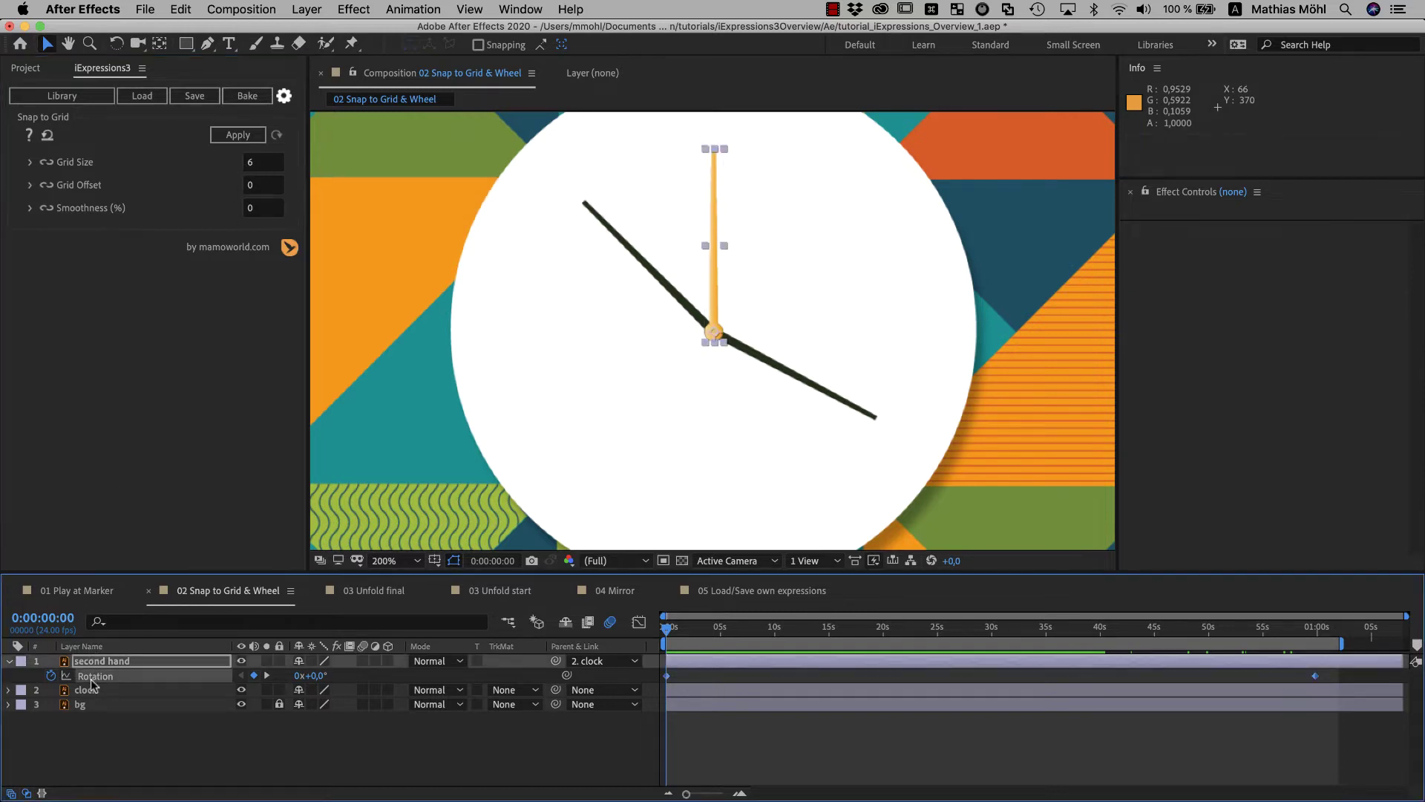
# - Apply Snap to Grid to the second hand's Rotation and preview the ticking
pyautogui.click(237, 136)
pyautogui.press('space')
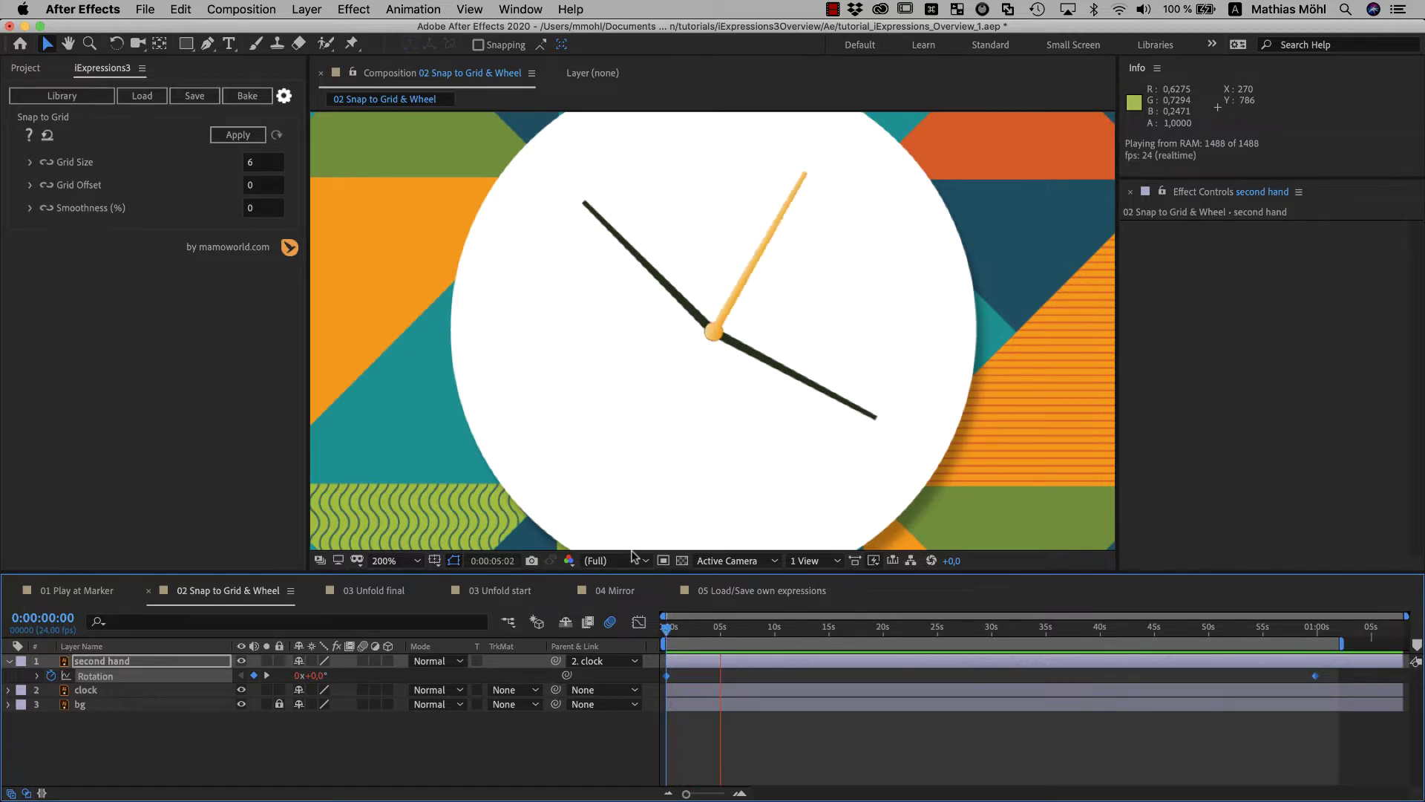
pyautogui.click(191, 309)
# - Reapply with Smoothness 20.05, preview, and show Snap to Grid's library description
pyautogui.click(29, 208)
pyautogui.moveTo(165, 229); pyautogui.dragTo(186, 229)
pyautogui.click(237, 134)
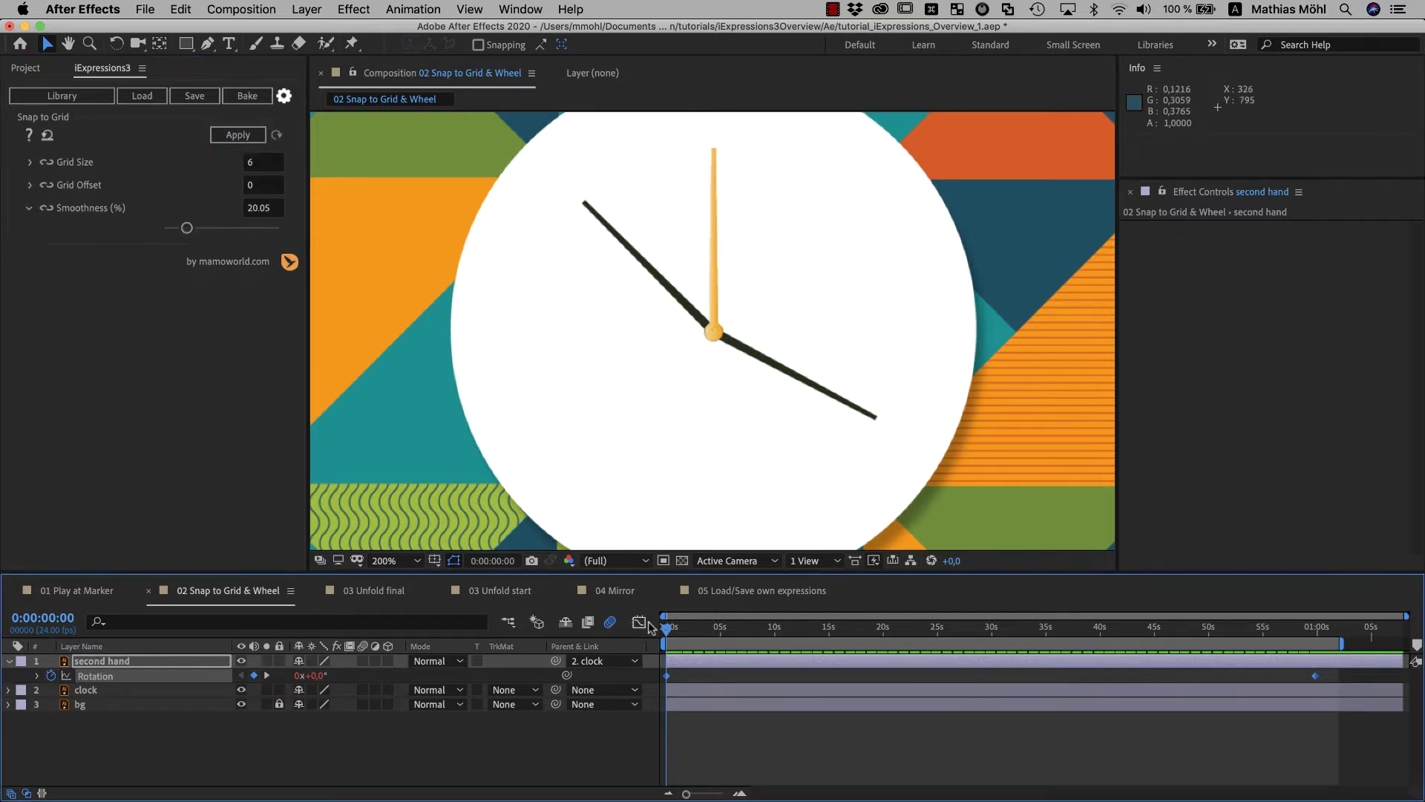
pyautogui.press('space')
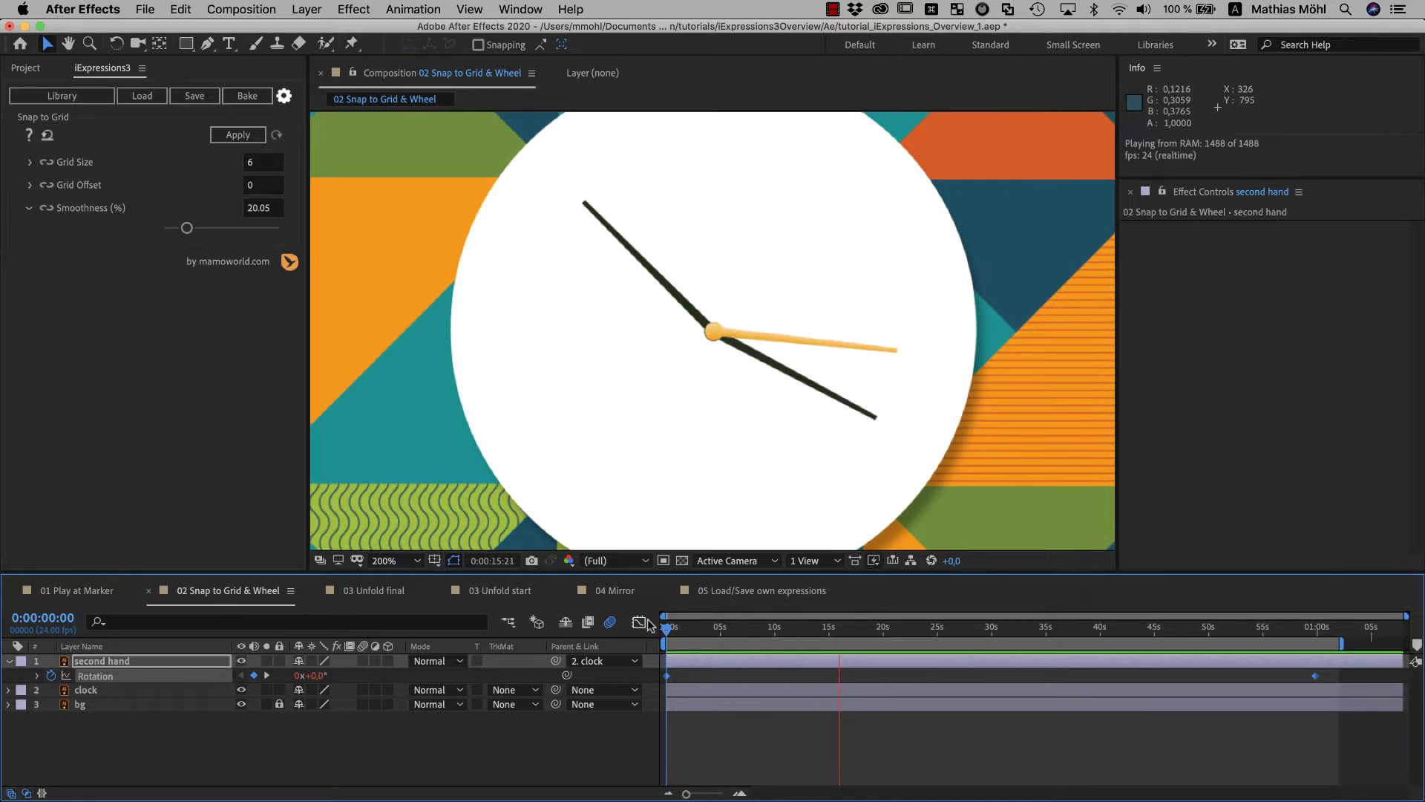
pyautogui.press('space')
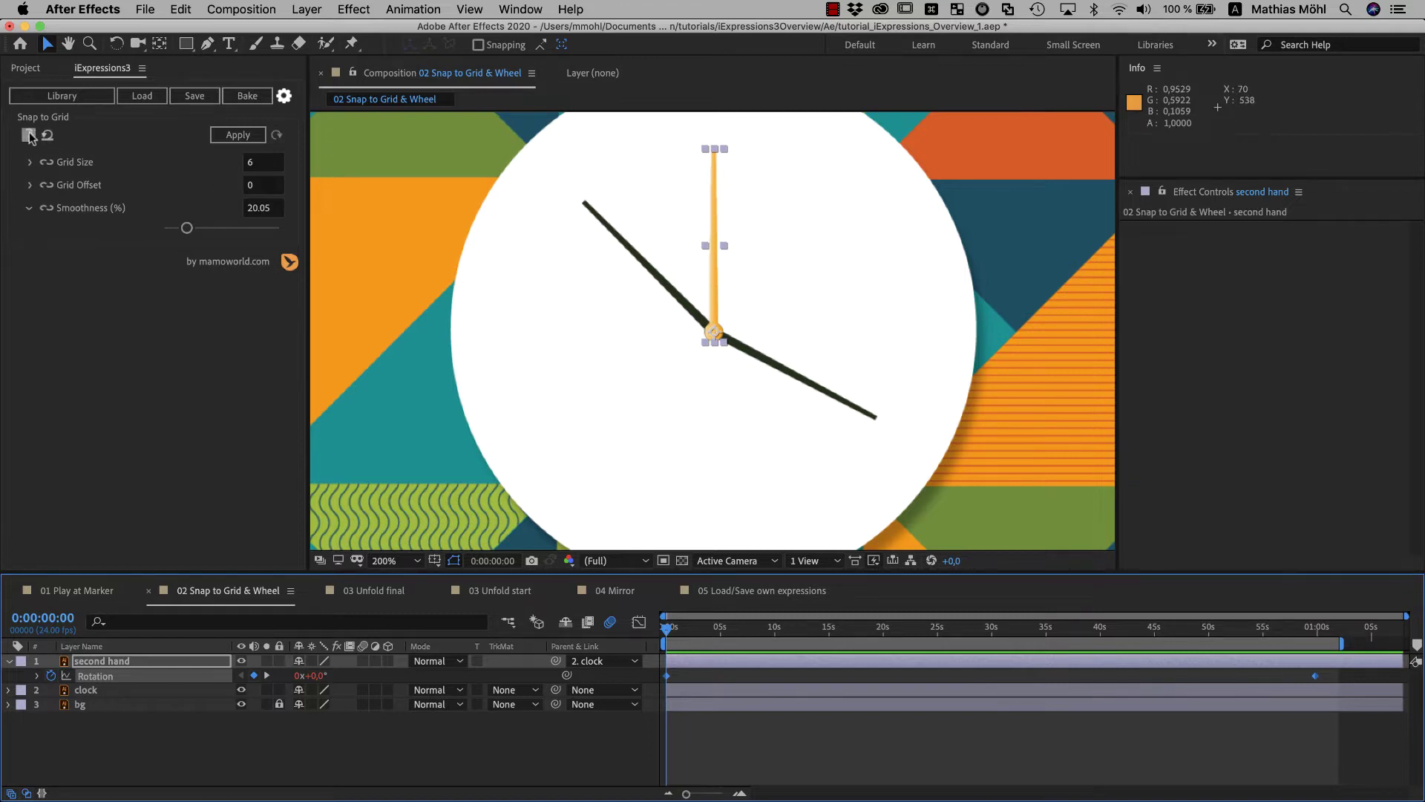
pyautogui.click(80, 97)
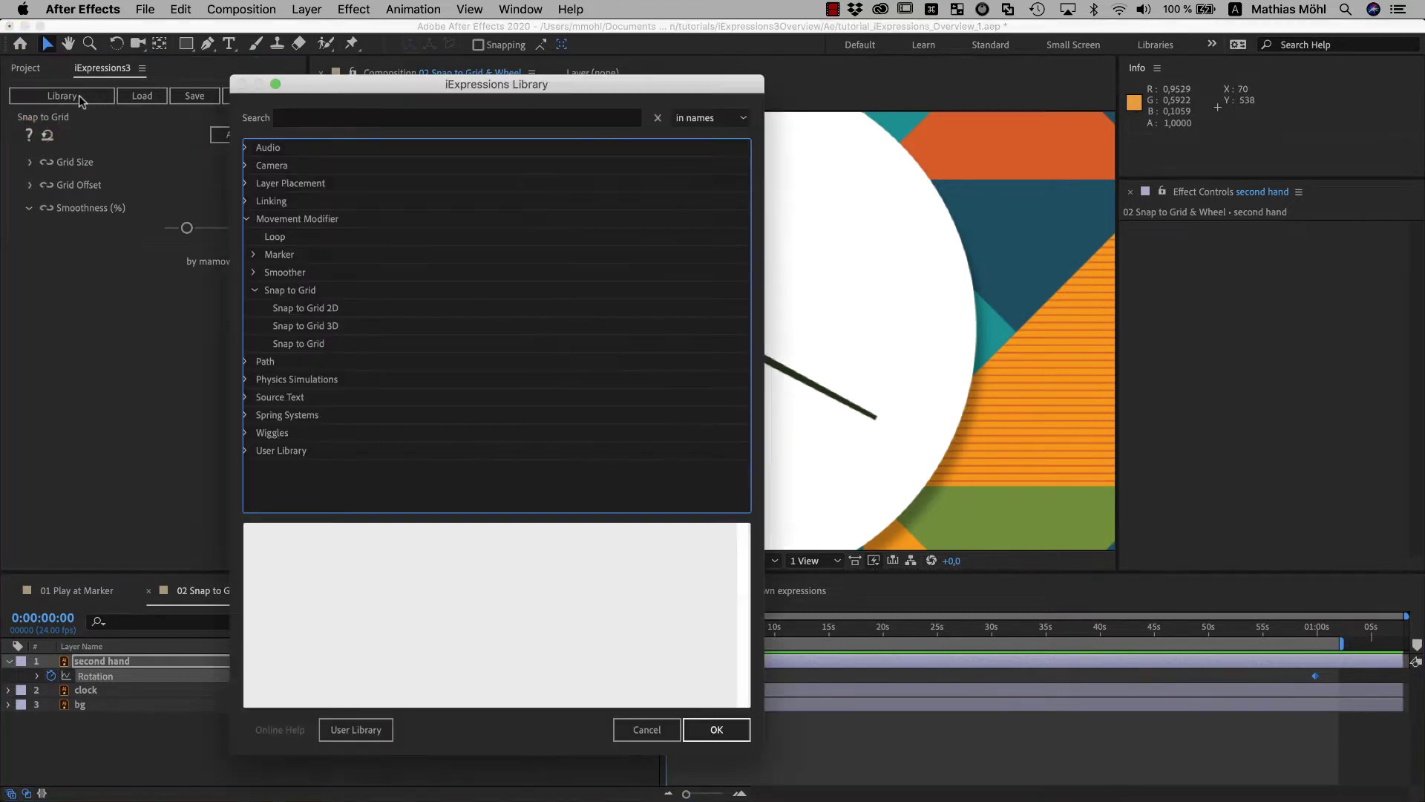
pyautogui.click(283, 344)
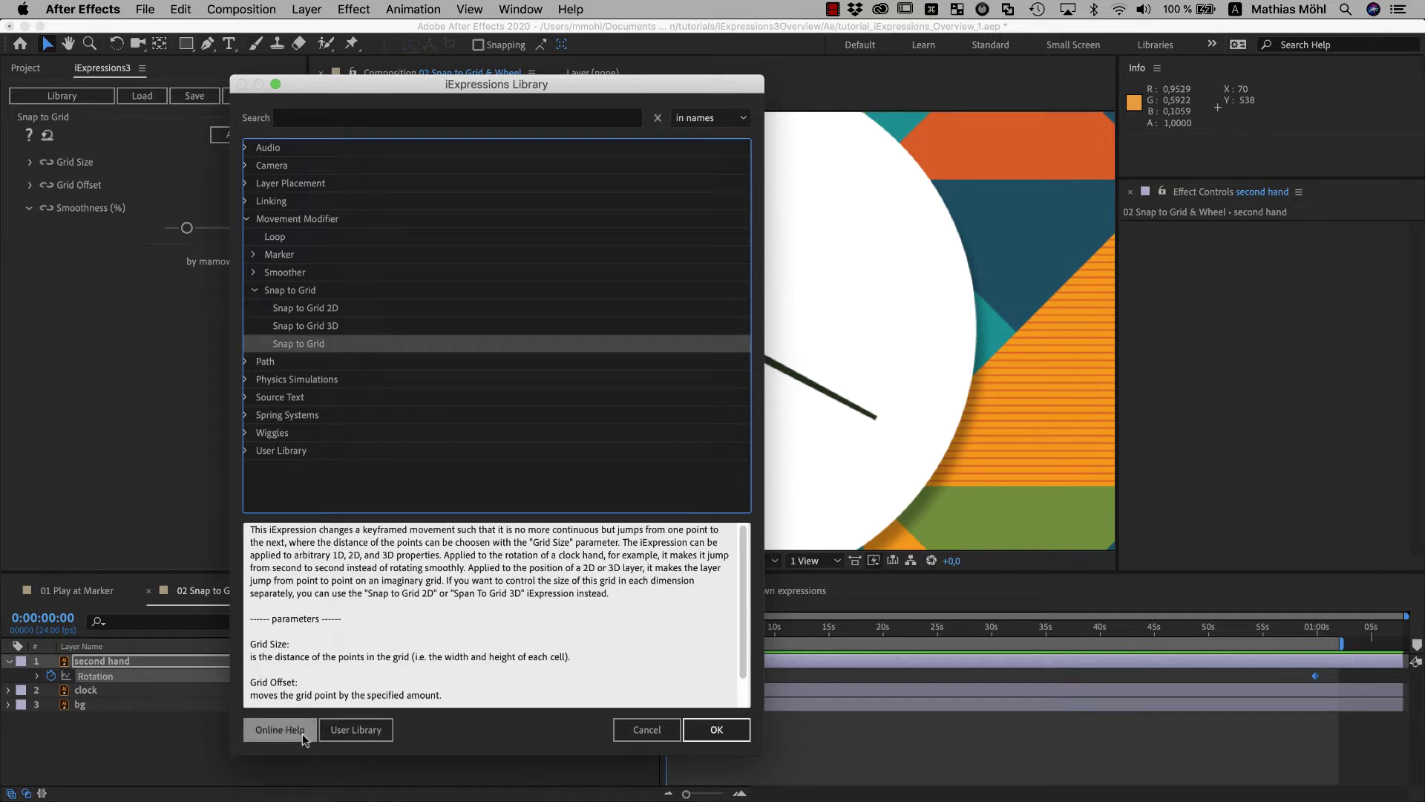
# - Read the Snap to Grid online help examples in Chrome, then move After Effects' time to about 1:13
pyautogui.click(279, 730)
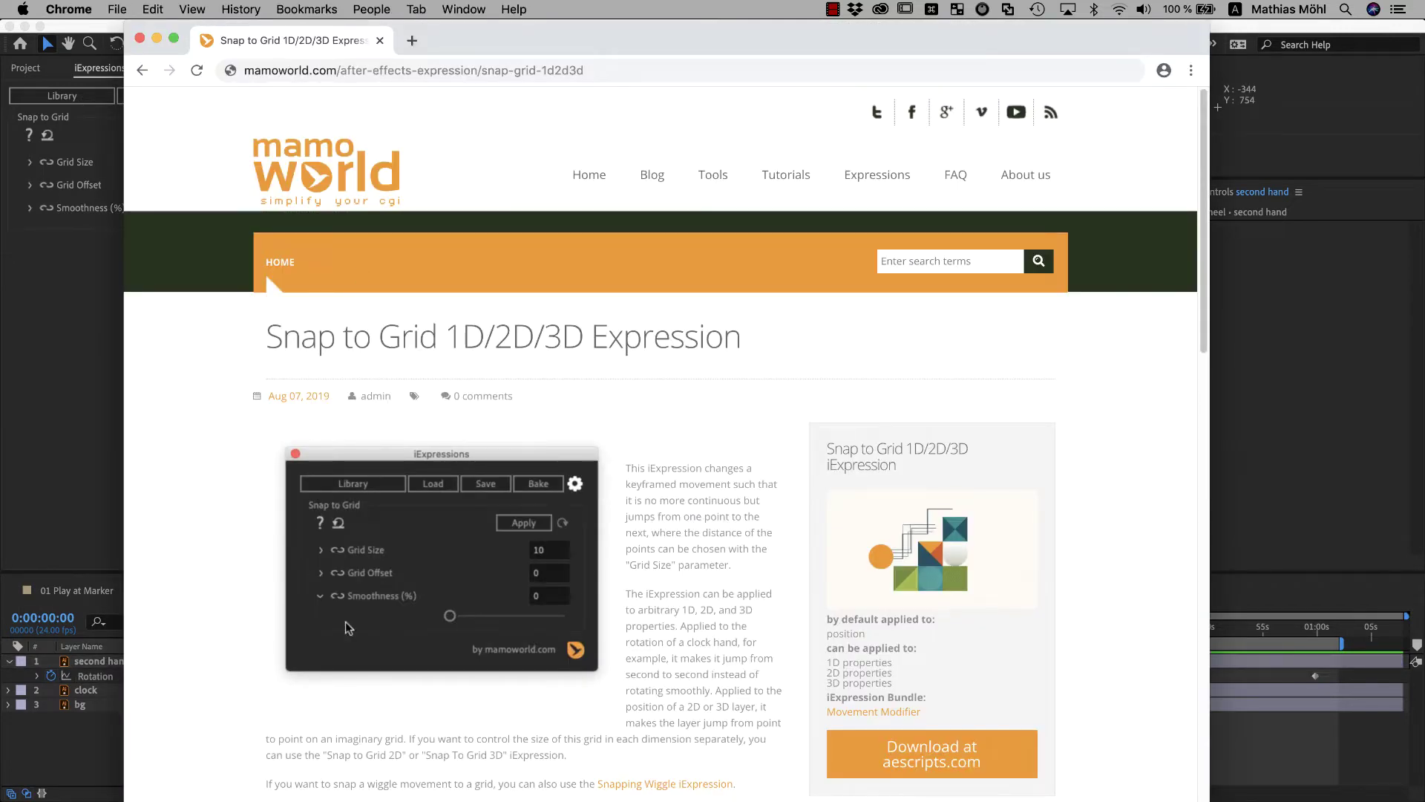
pyautogui.scroll(-10, 707, 615)
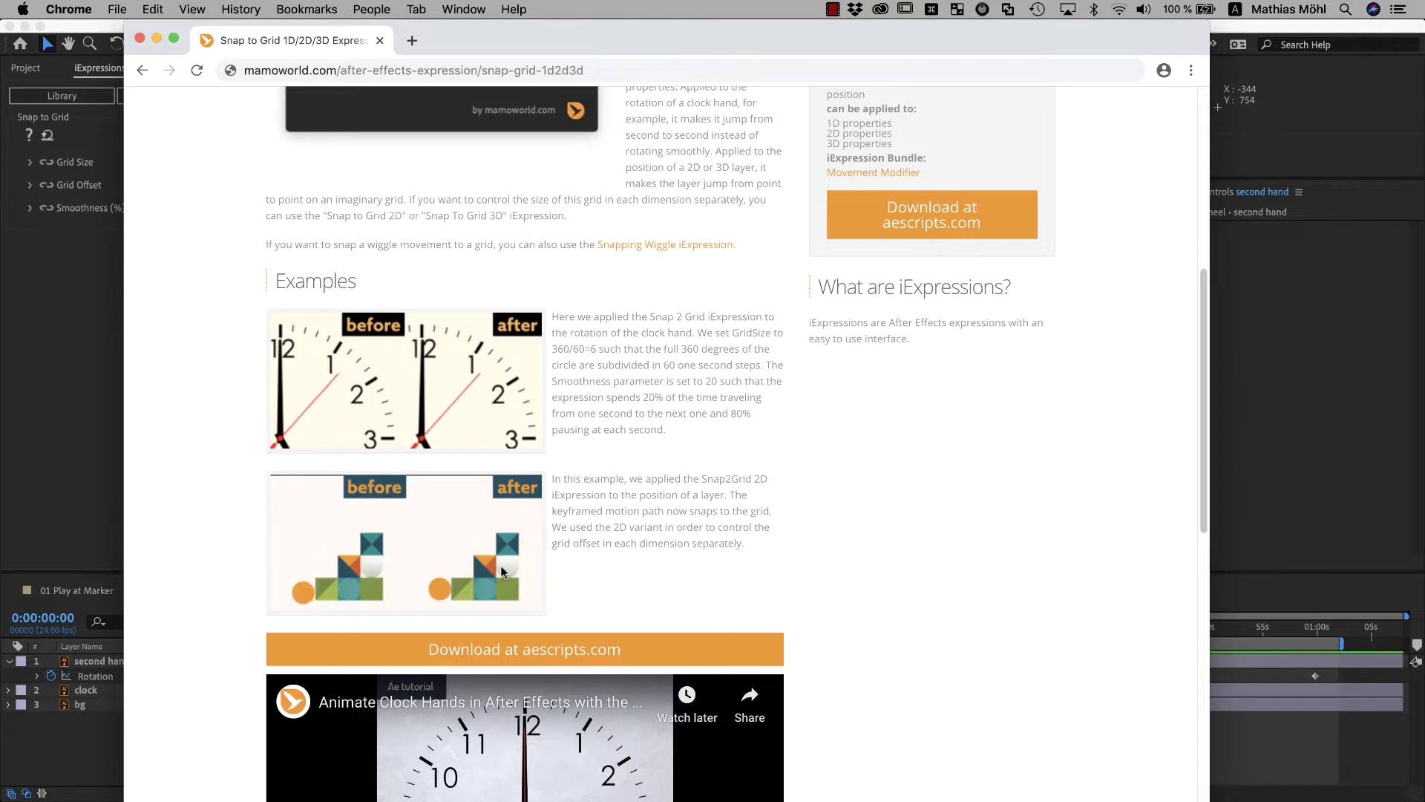
pyautogui.scroll(-5, 502, 570)
pyautogui.scroll(-5, 507, 578)
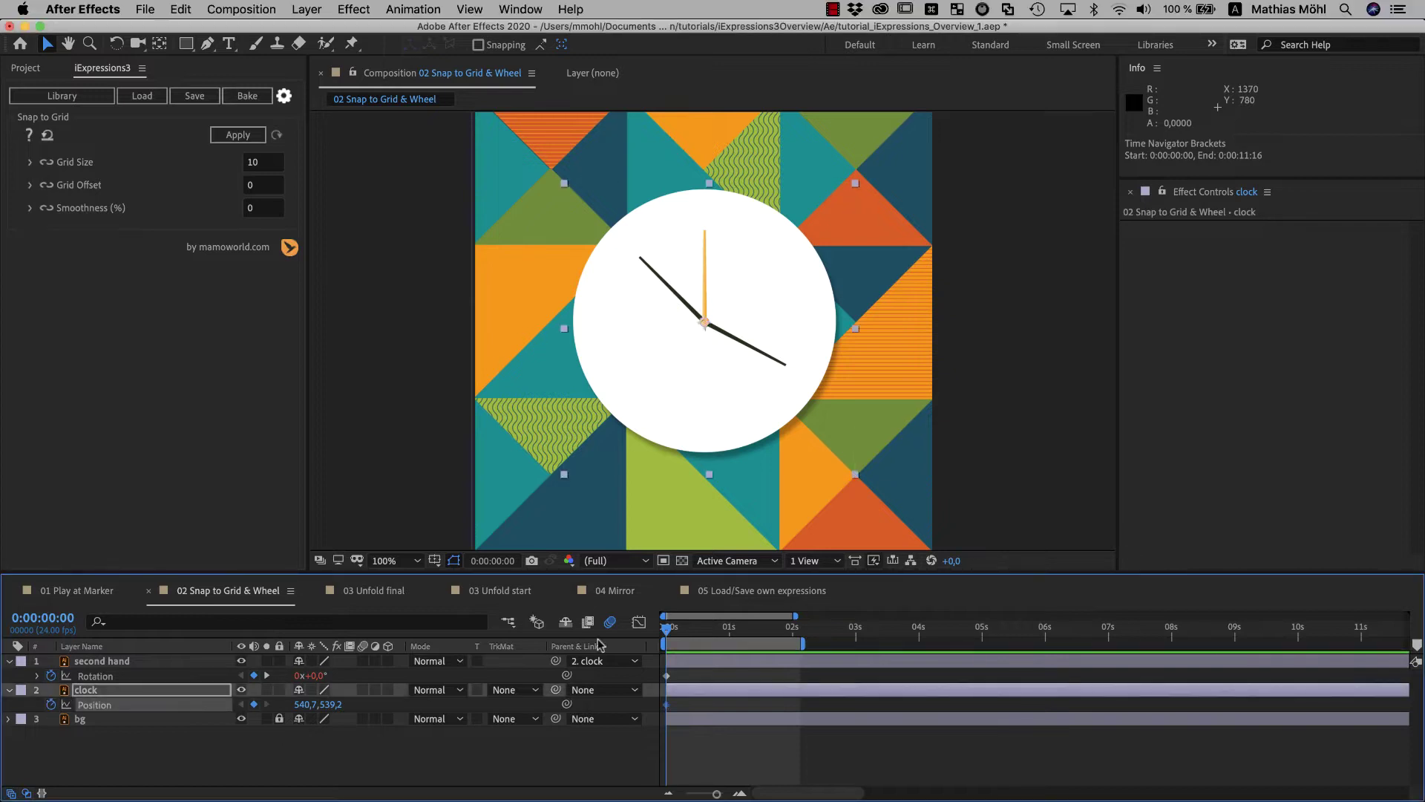
pyautogui.moveTo(667, 628); pyautogui.dragTo(764, 629)
# - Key the clock's position at the far right, then load Rotating Wheel Linear Motion via a 'whee' search
pyautogui.moveTo(653, 376); pyautogui.dragTo(1106, 382)
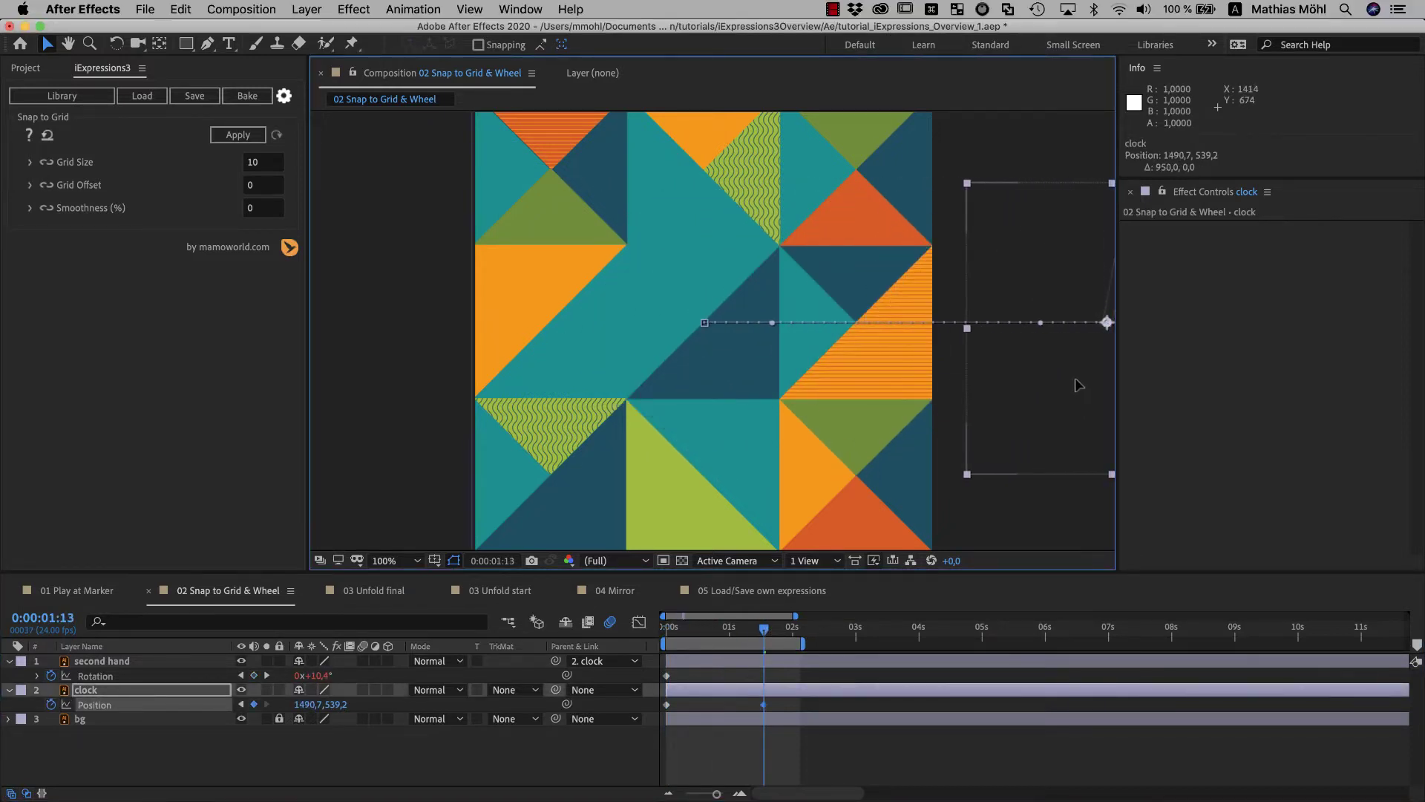
pyautogui.click(667, 628)
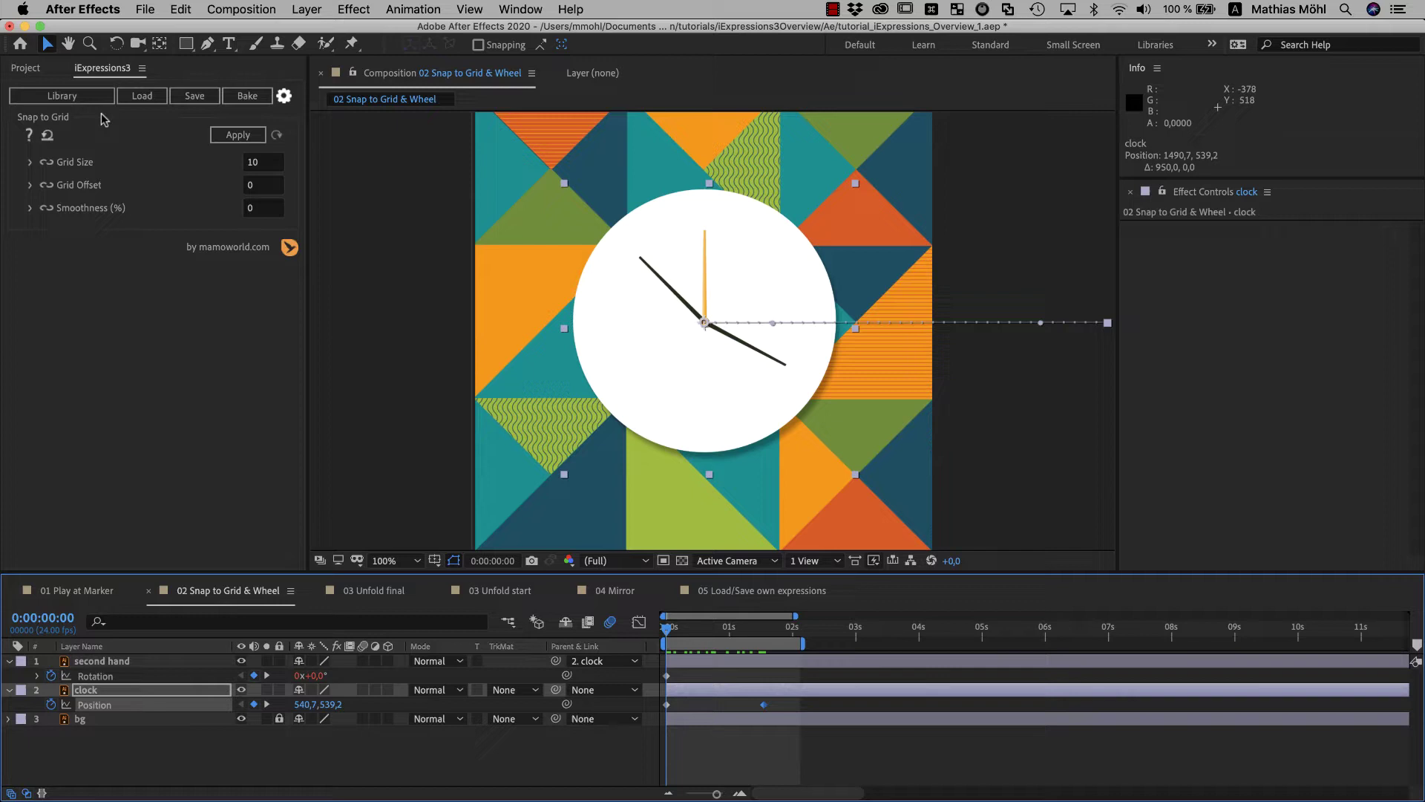
pyautogui.click(74, 97)
pyautogui.write('wheel')
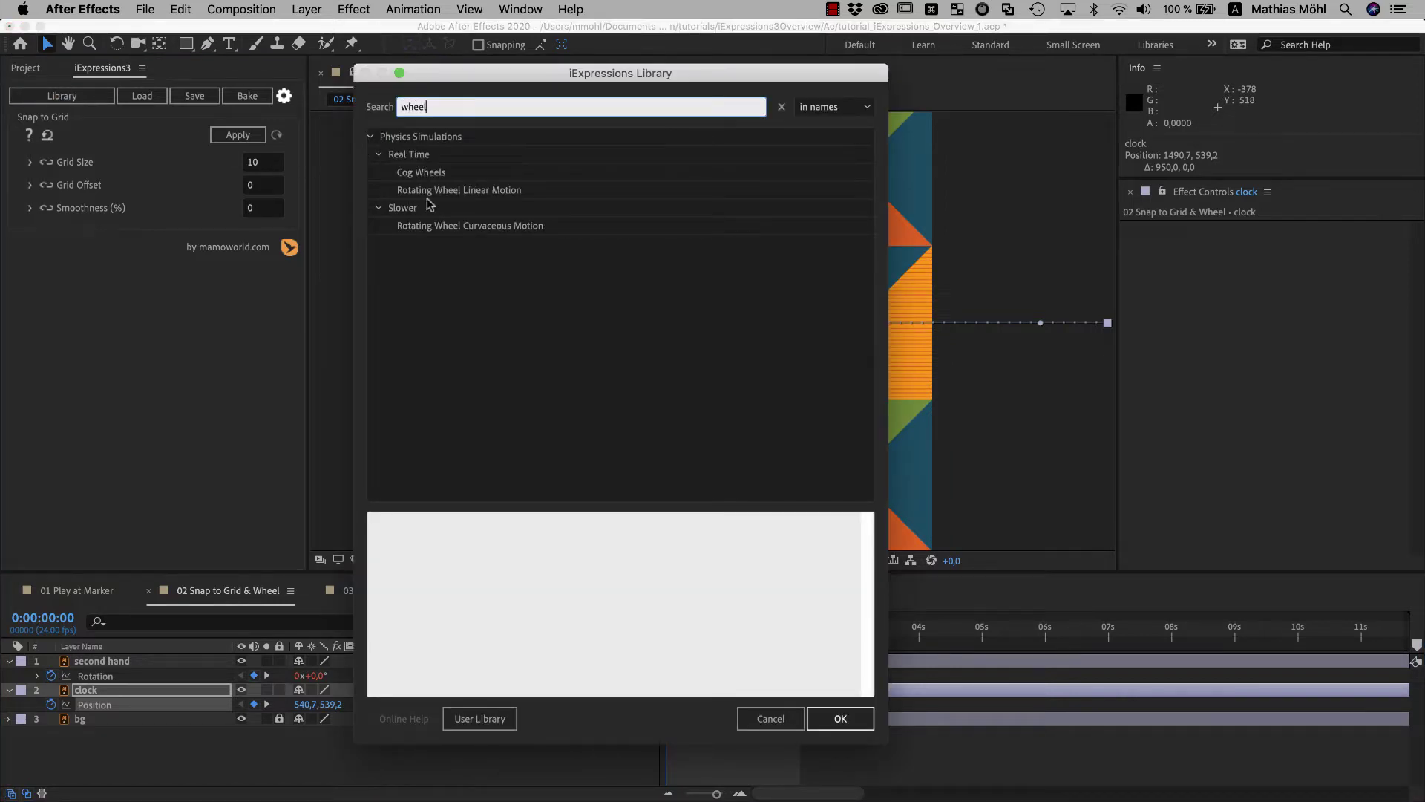
pyautogui.click(468, 192)
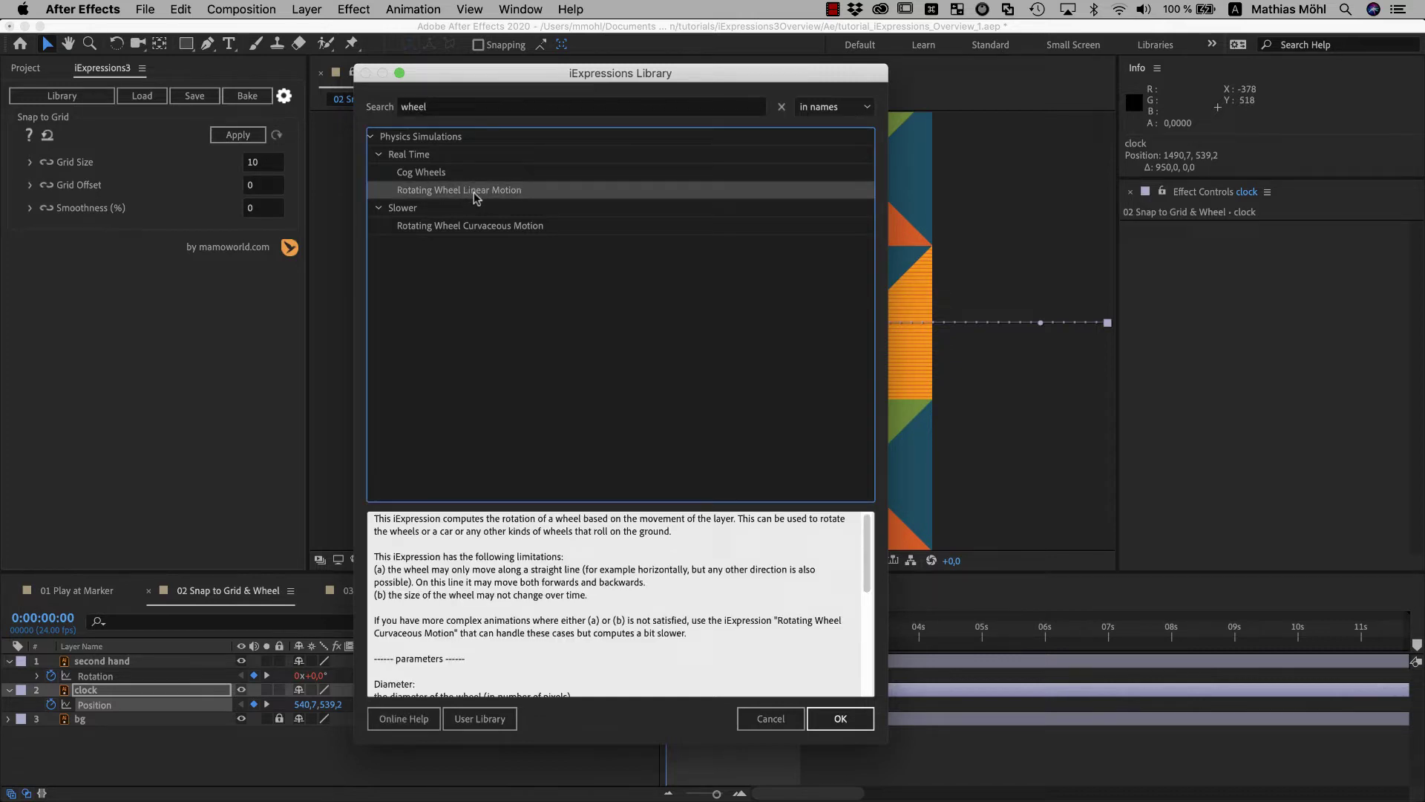
pyautogui.click(826, 720)
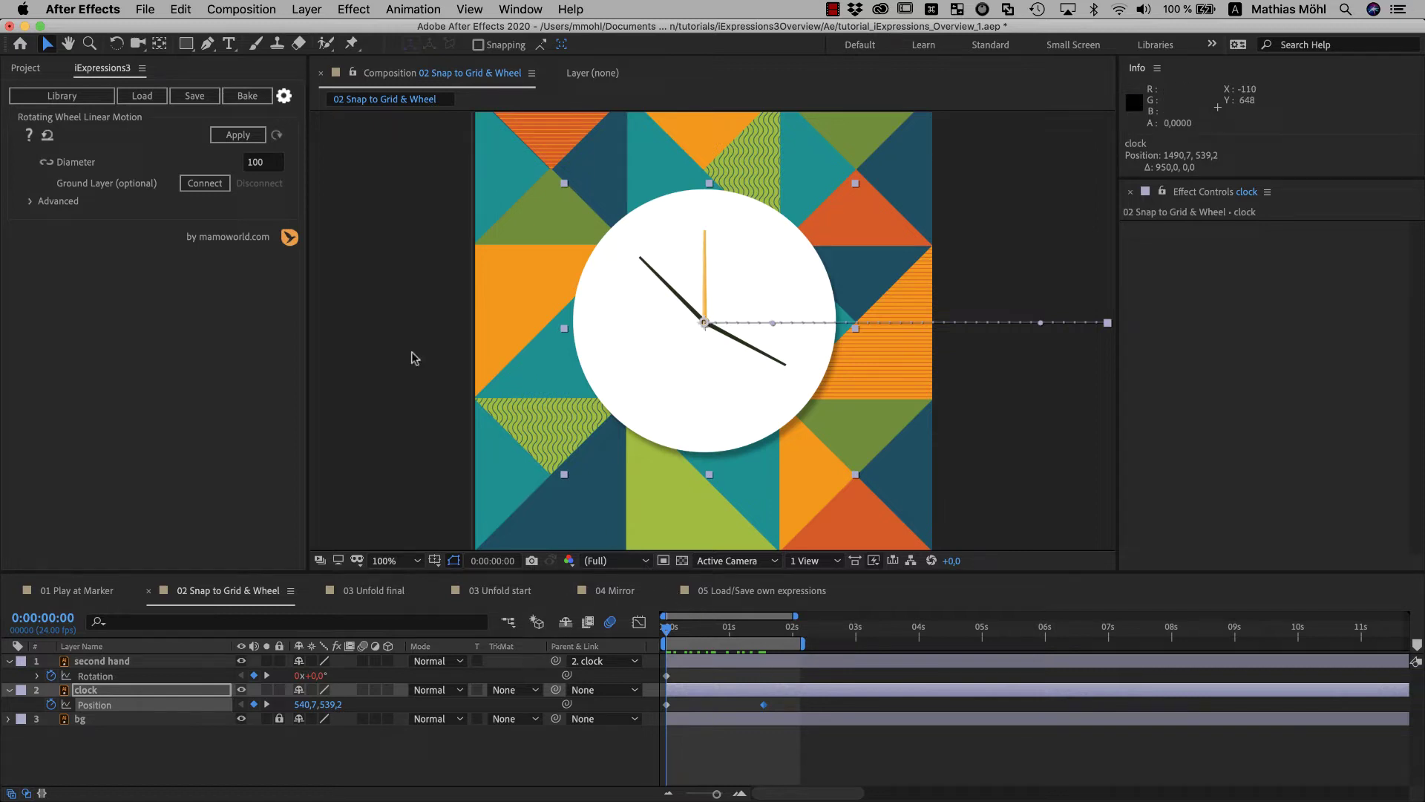
# - Set the wheel Diameter to 620 and apply the expression to the clock layer
pyautogui.click(272, 163)
pyautogui.write('620')
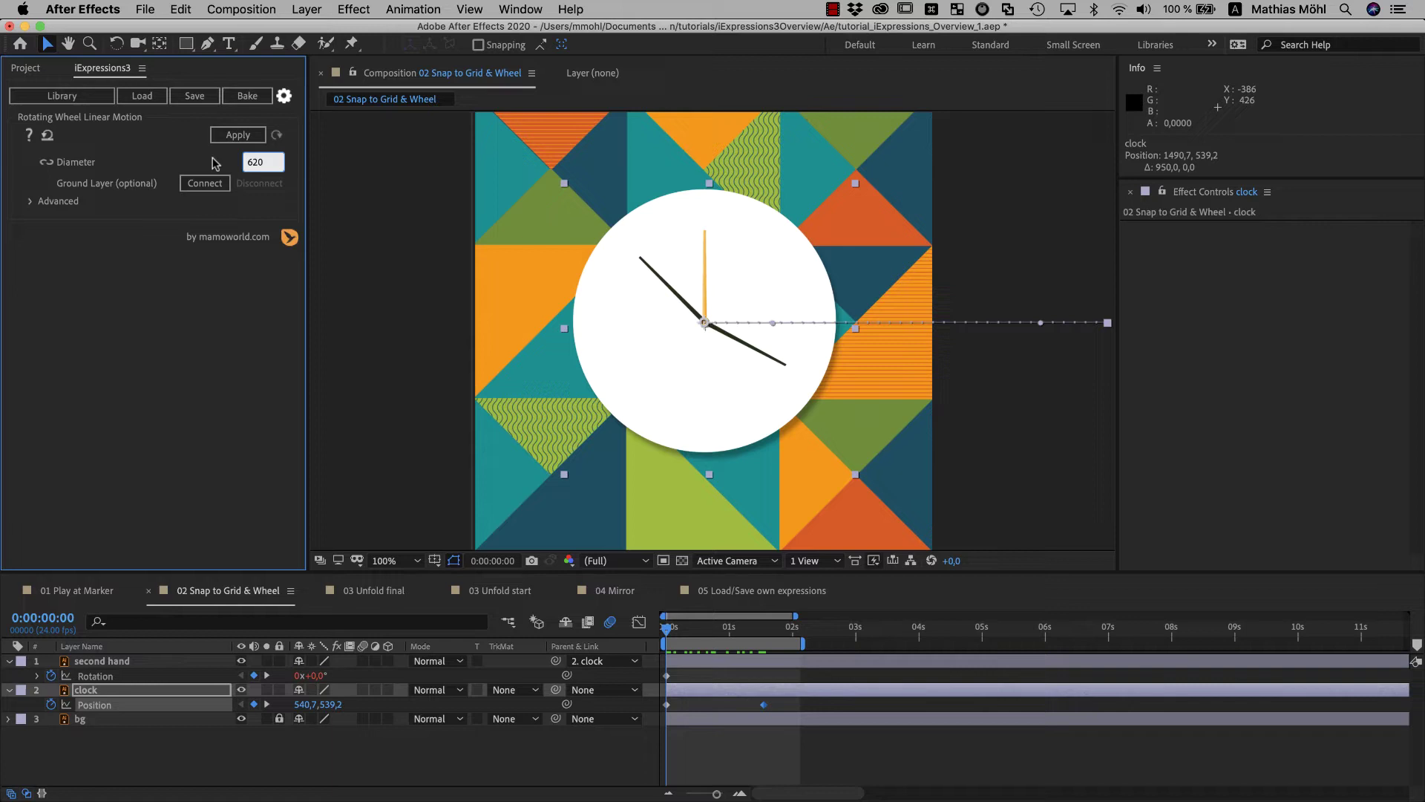
pyautogui.press('Return')
pyautogui.click(102, 691)
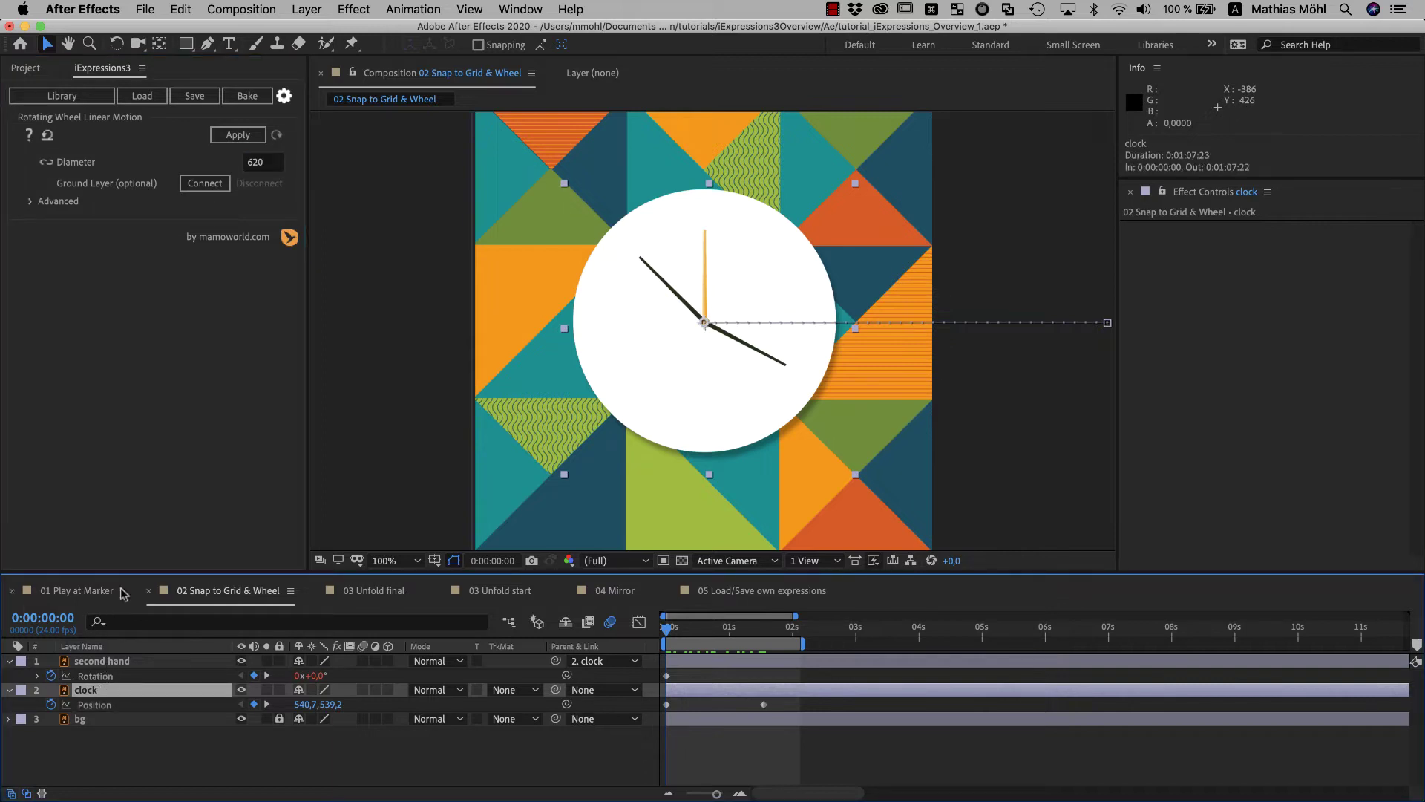
pyautogui.click(237, 136)
# - Preview the rolling clock, then reveal its Rotation property to show the applied expression
pyautogui.press('space')
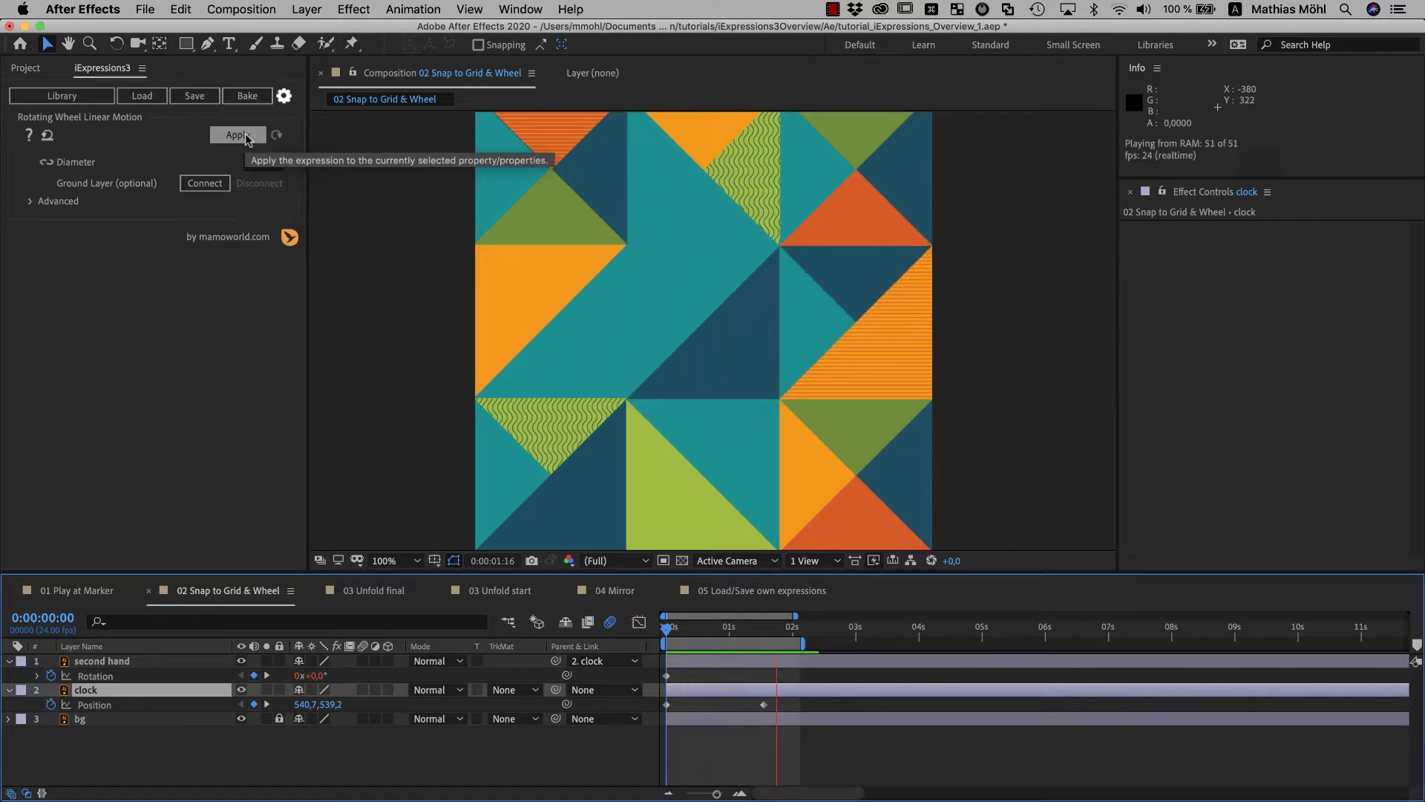
pyautogui.press('space')
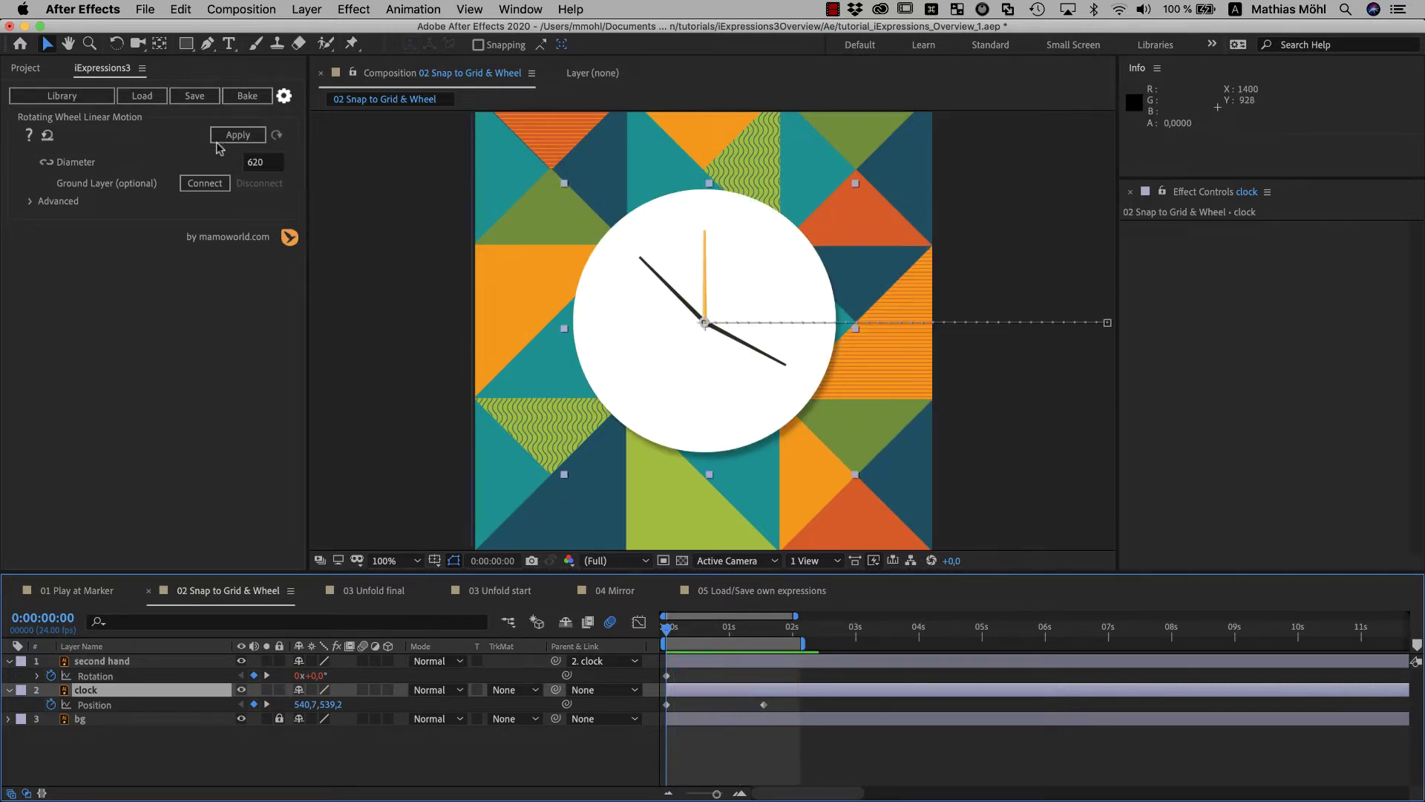
pyautogui.click(117, 689)
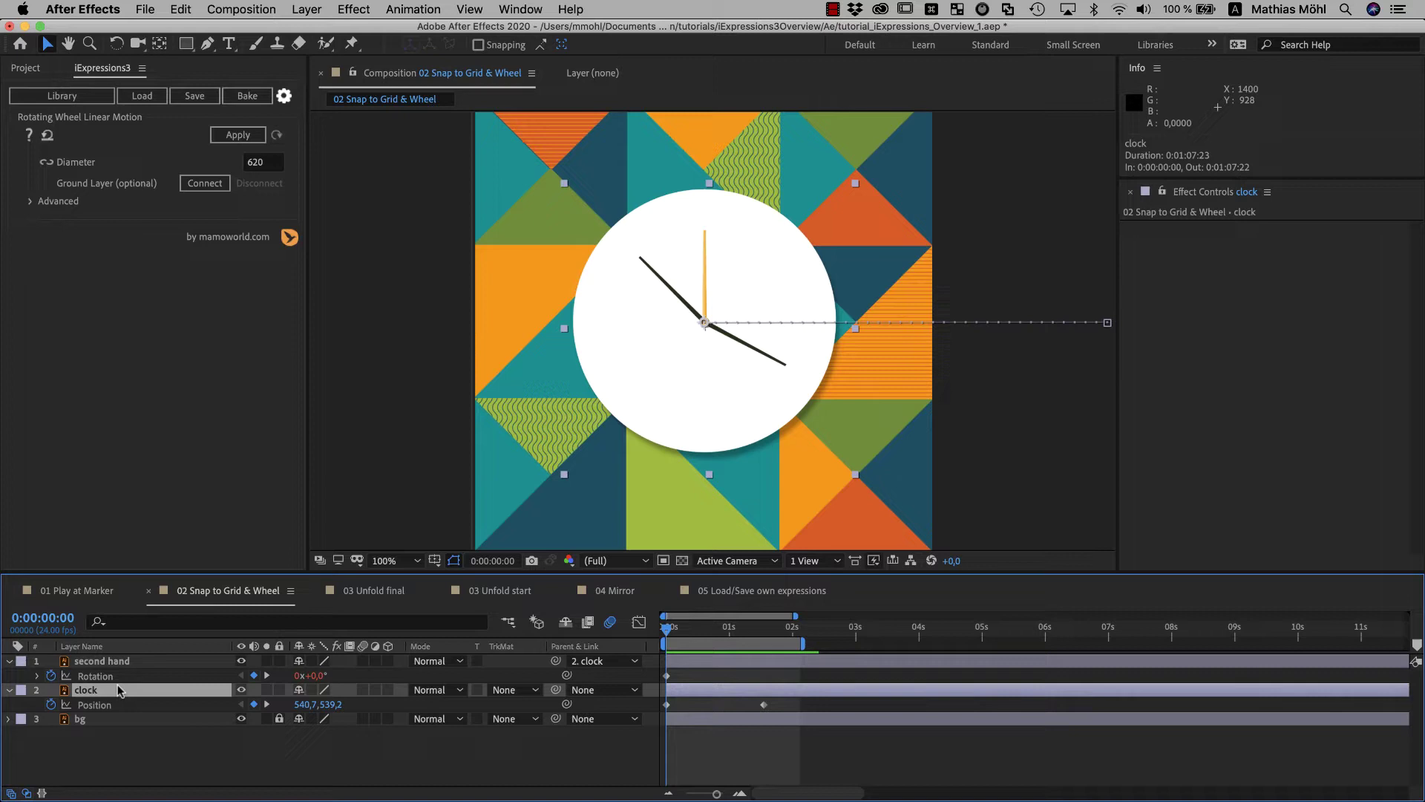
pyautogui.hotkey('shift', 'r')
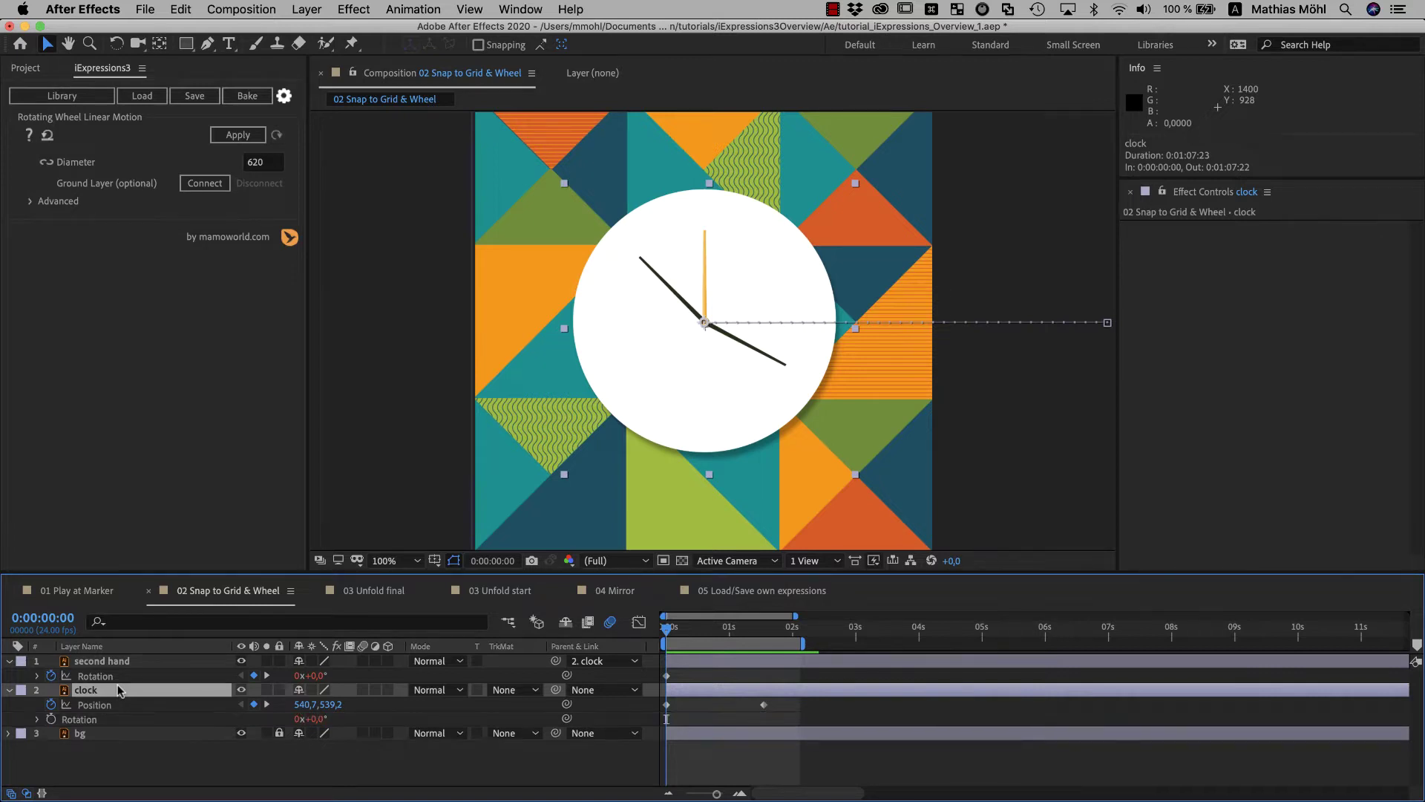
pyautogui.click(37, 720)
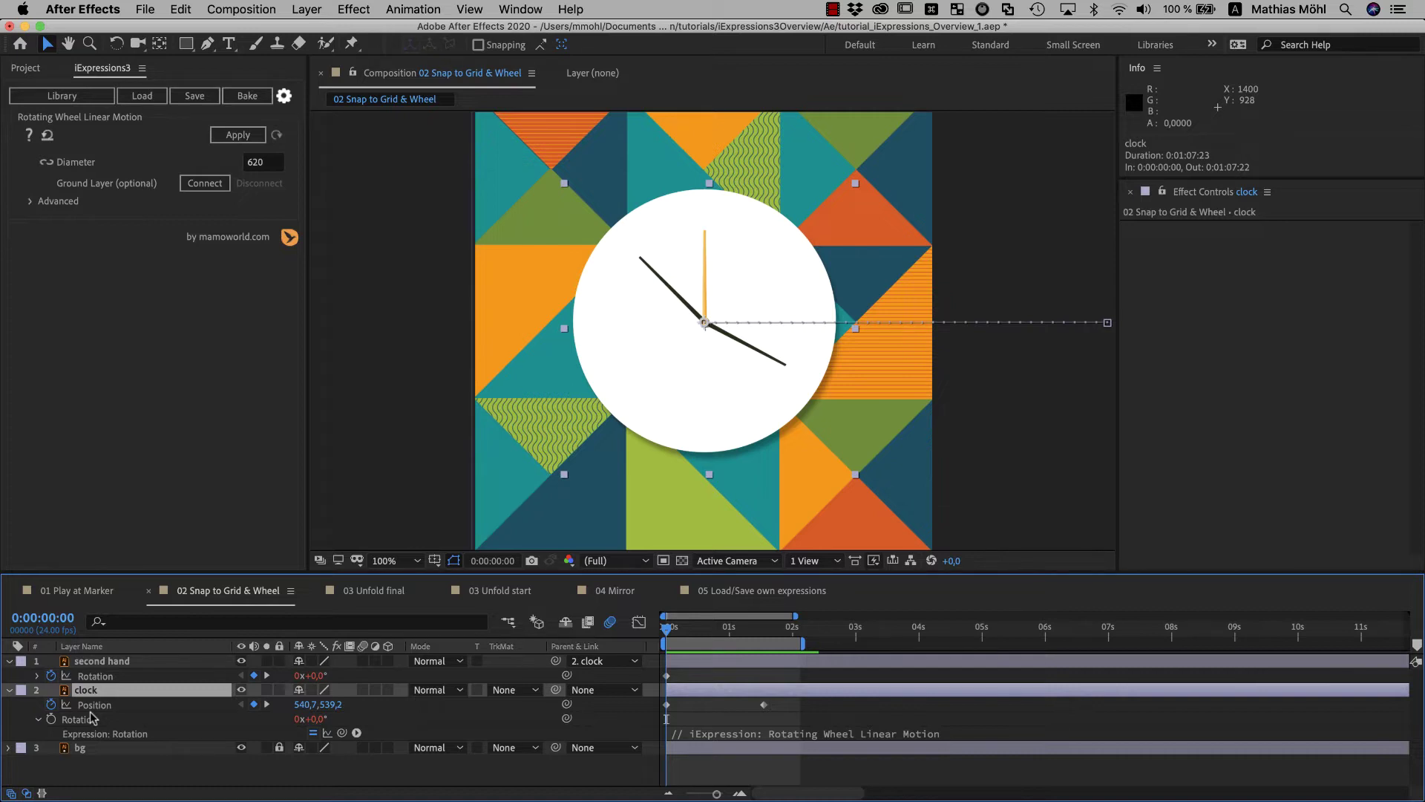
pyautogui.press('super+alt+2')
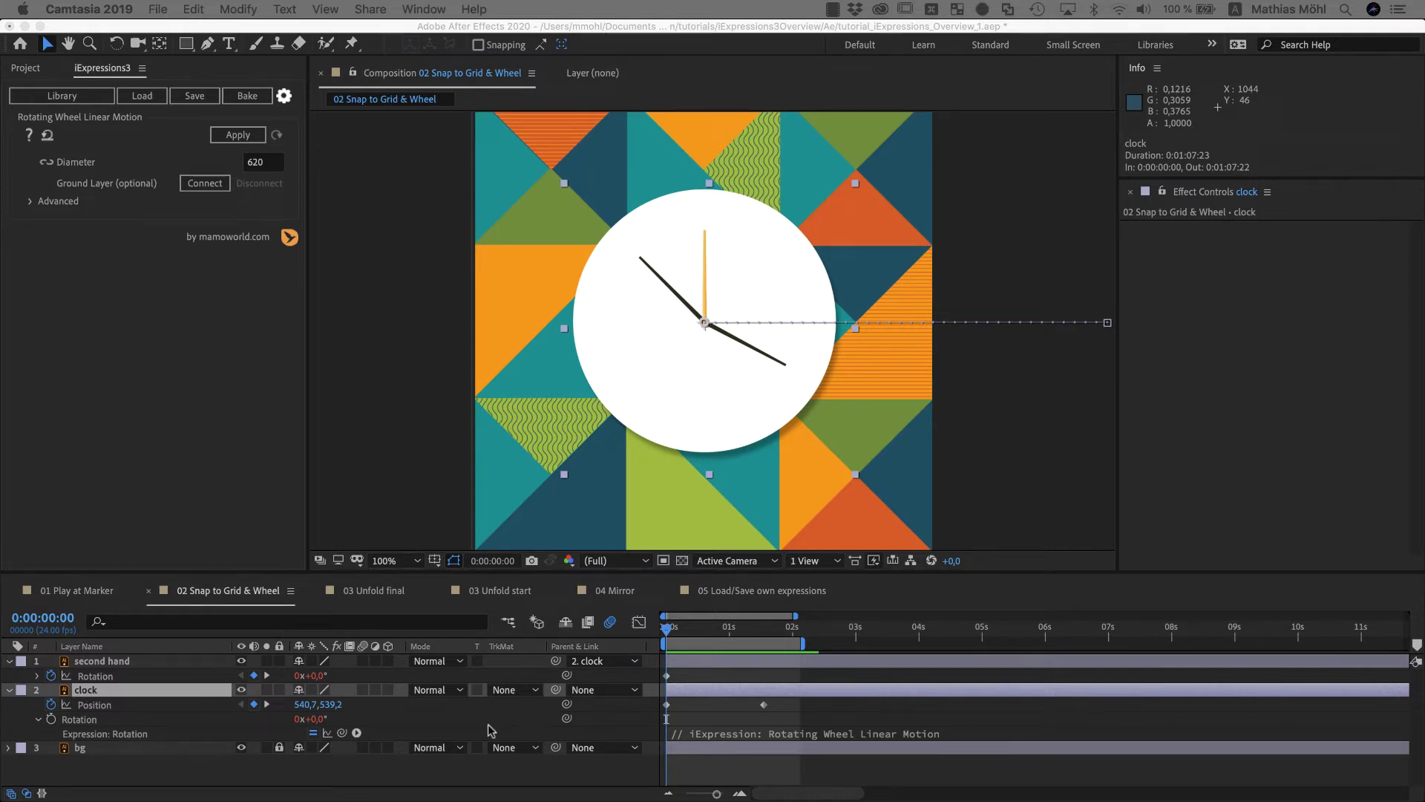
# - Apply Easy Ease to the clock's selected Position keyframes
pyautogui.click(786, 707)
pyautogui.moveTo(786, 706); pyautogui.dragTo(678, 714)
pyautogui.rightClick(667, 688)
pyautogui.moveTo(742, 801)
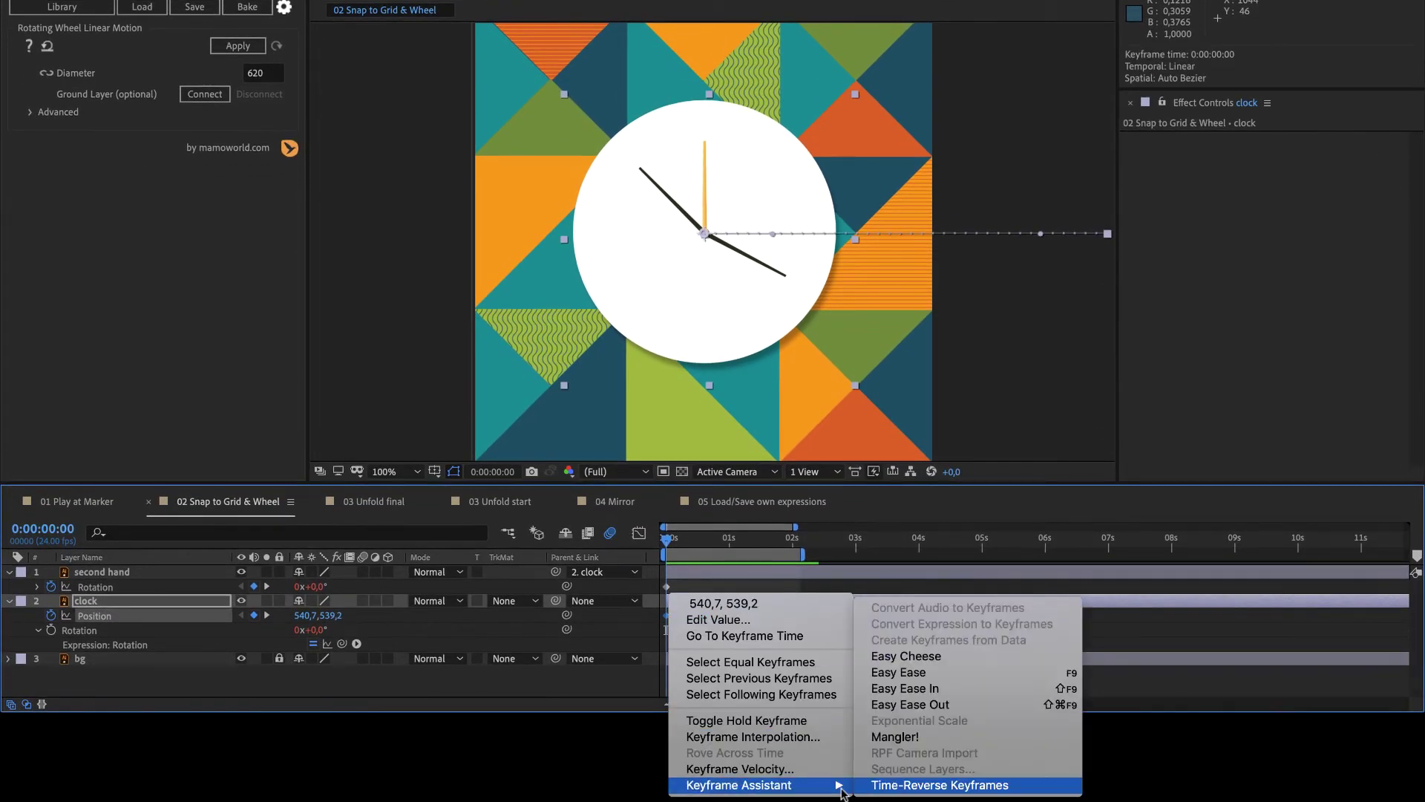
pyautogui.click(921, 677)
# - Preview the eased rolling motion from the start of the timeline
pyautogui.press('space')
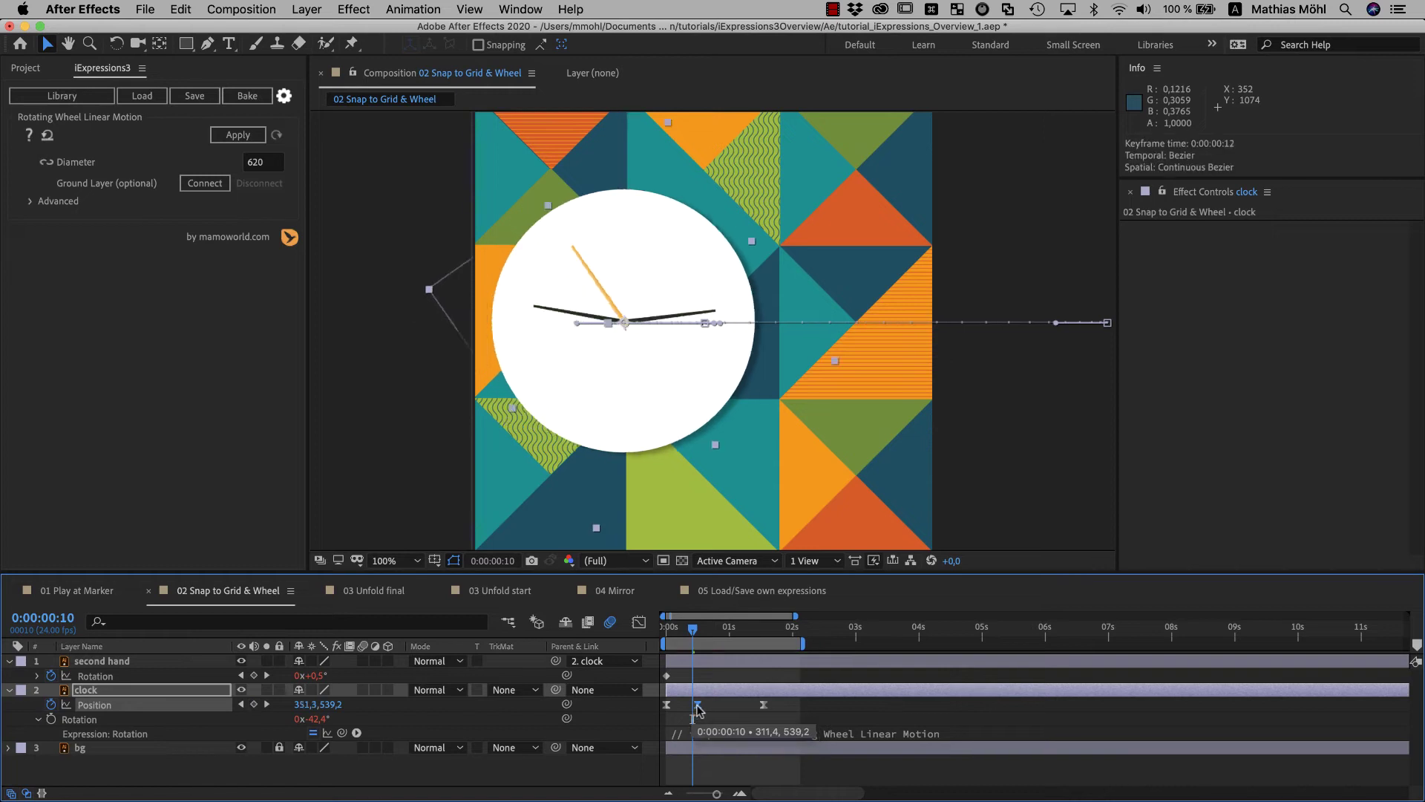
pyautogui.click(657, 629)
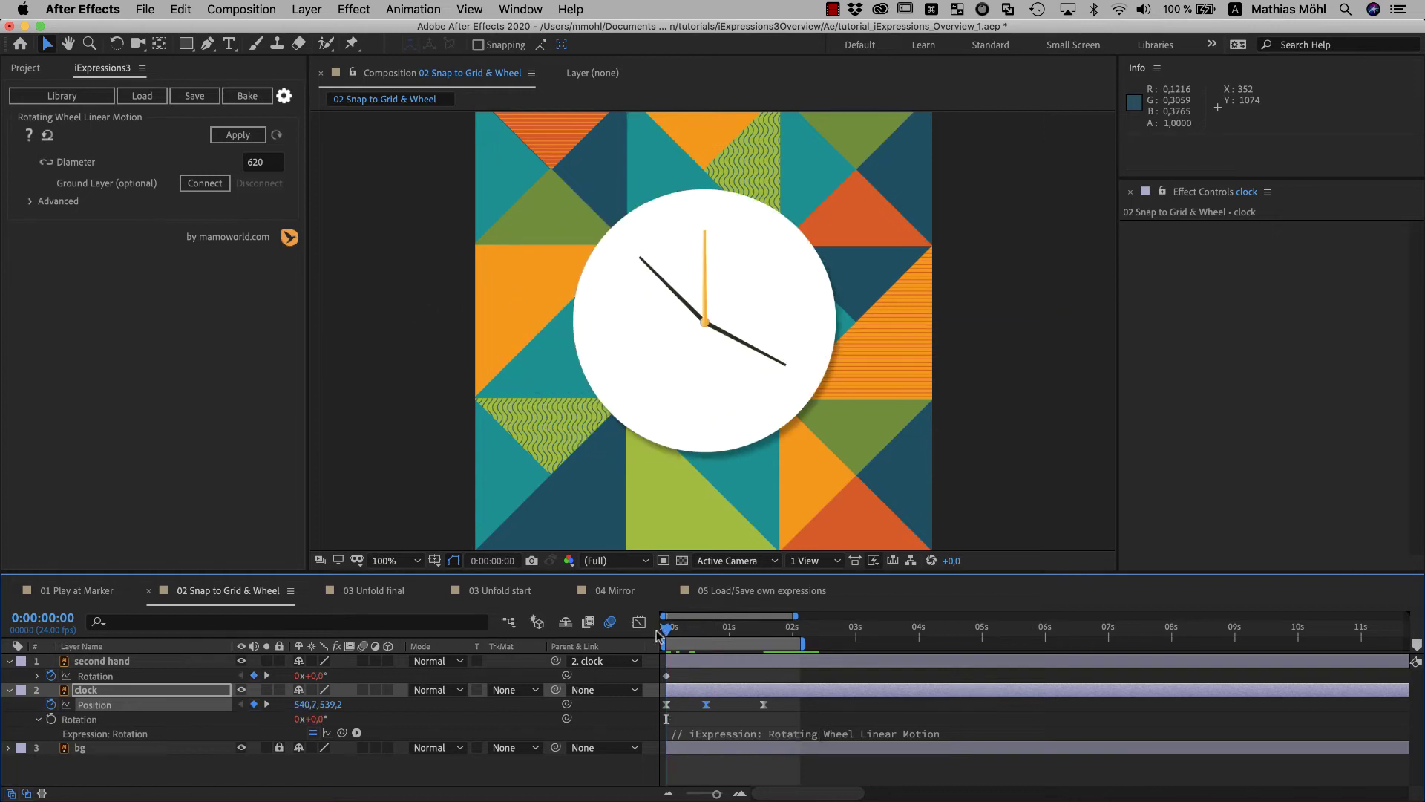
pyautogui.press('space')
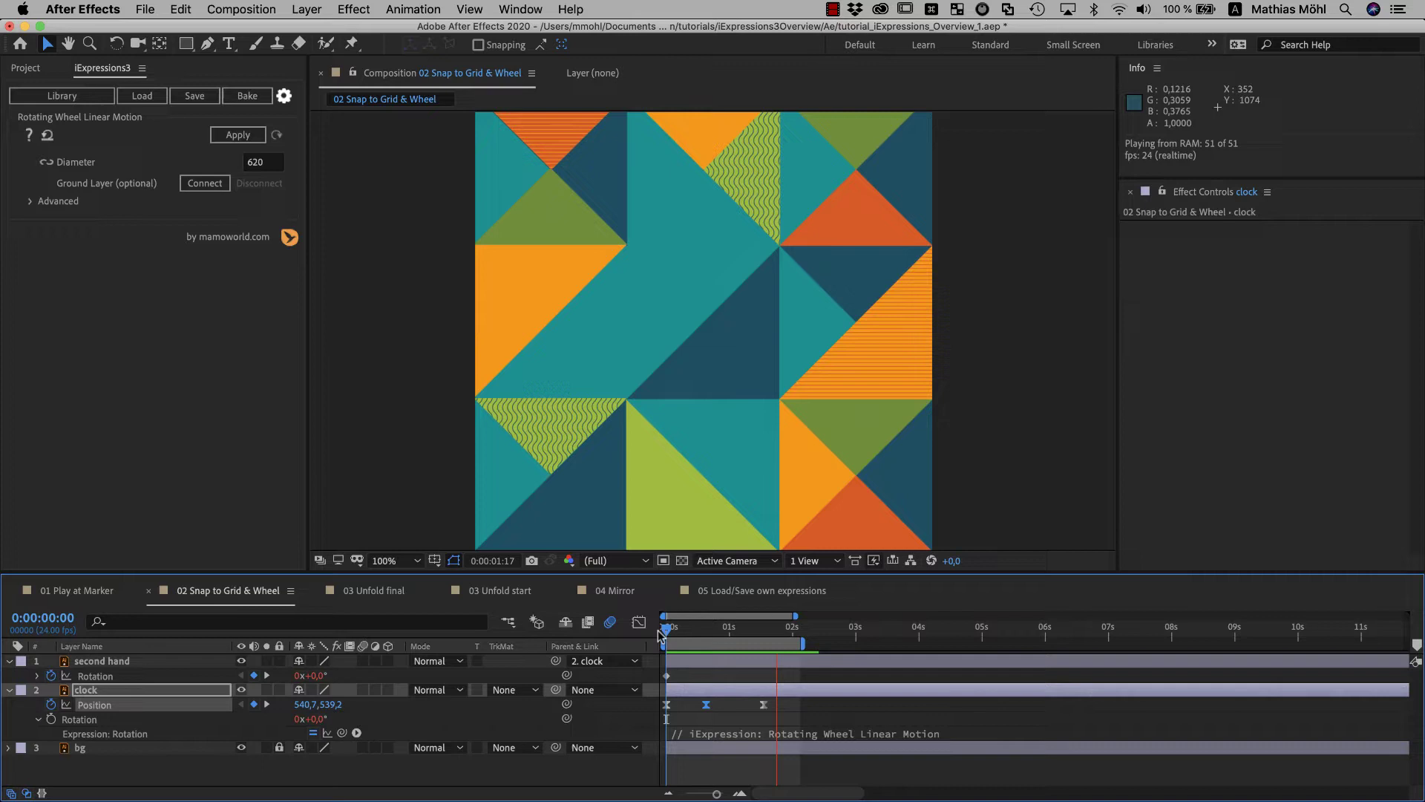
pyautogui.press('space')
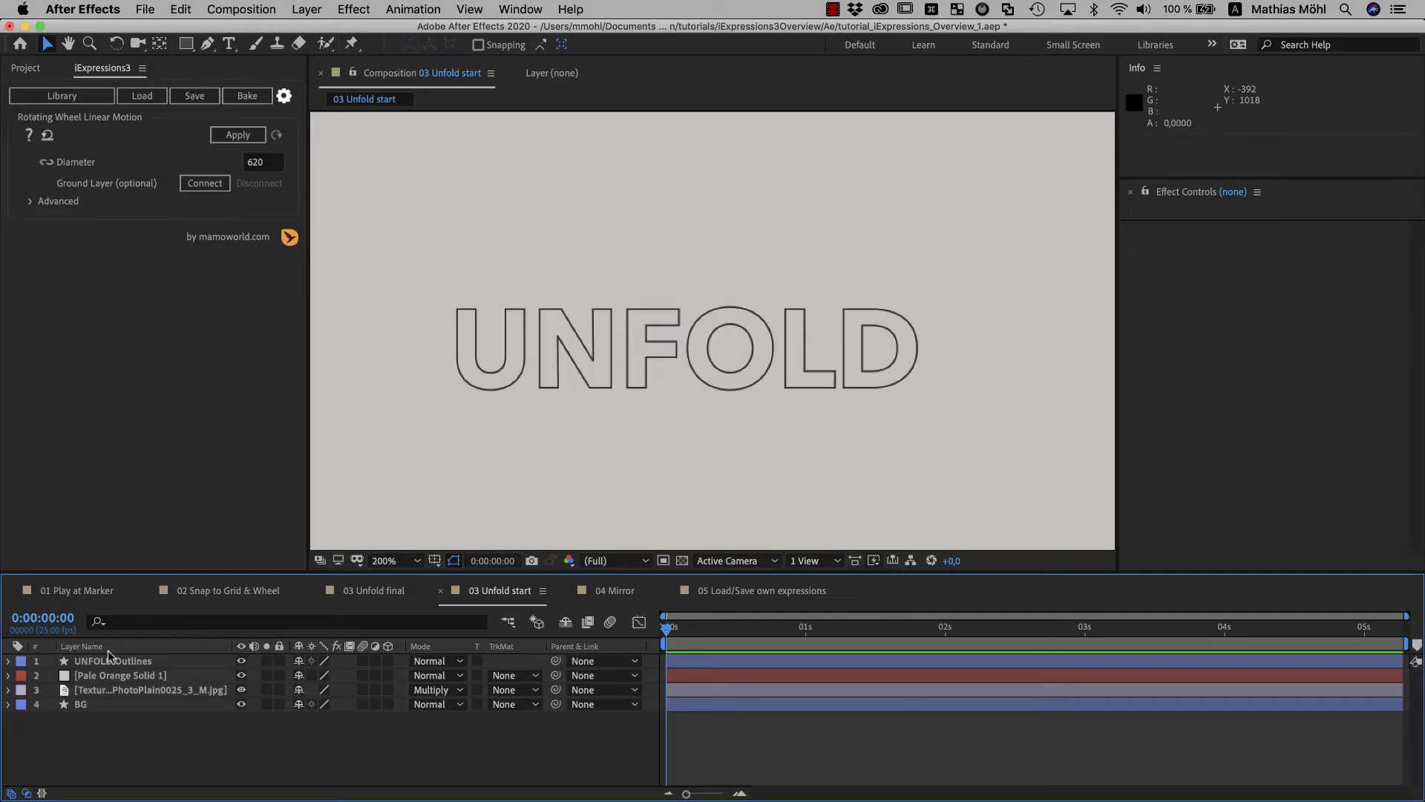
# - Select and deselect the UNFOLD Outlines layer, then open the Layer > Create submenu
pyautogui.click(119, 660)
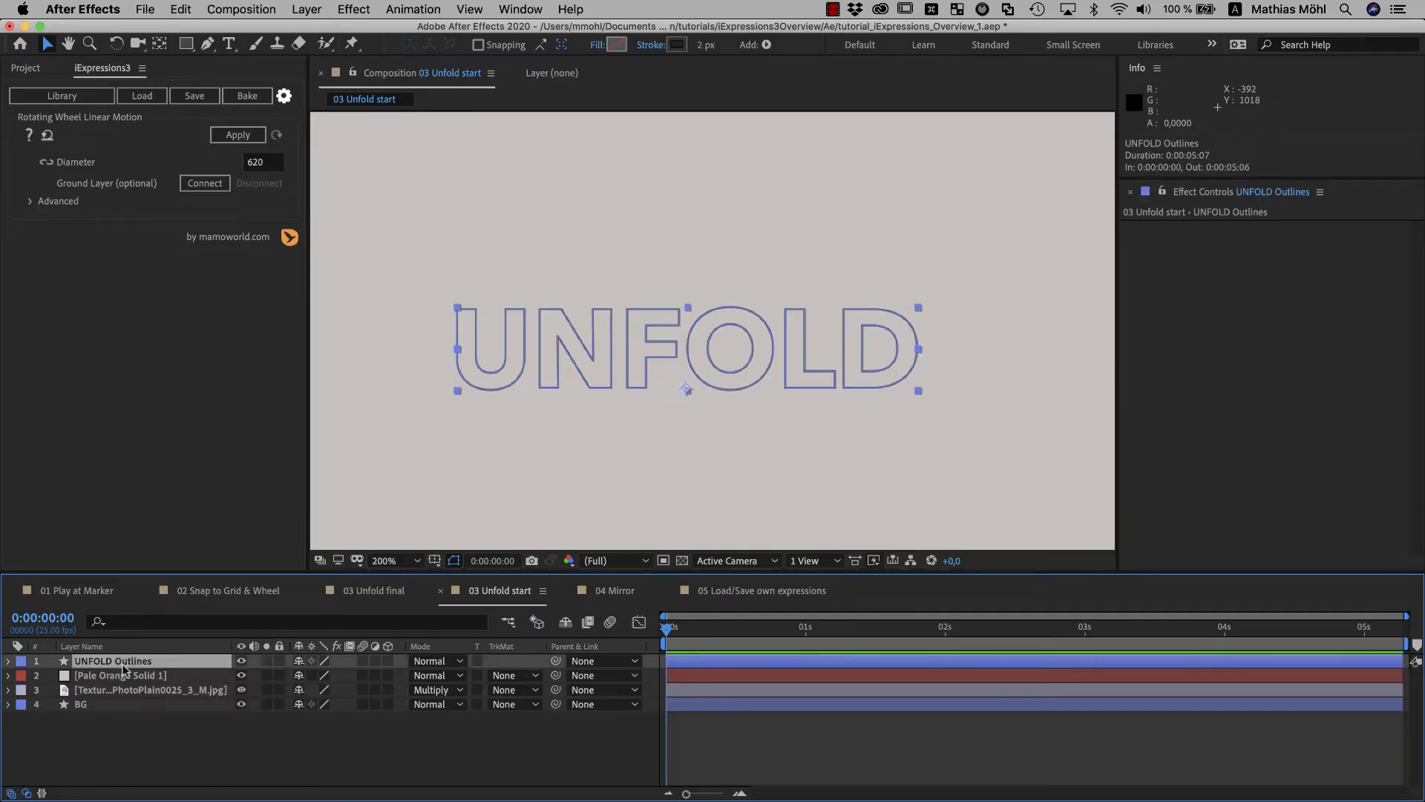
pyautogui.click(168, 719)
pyautogui.click(307, 9)
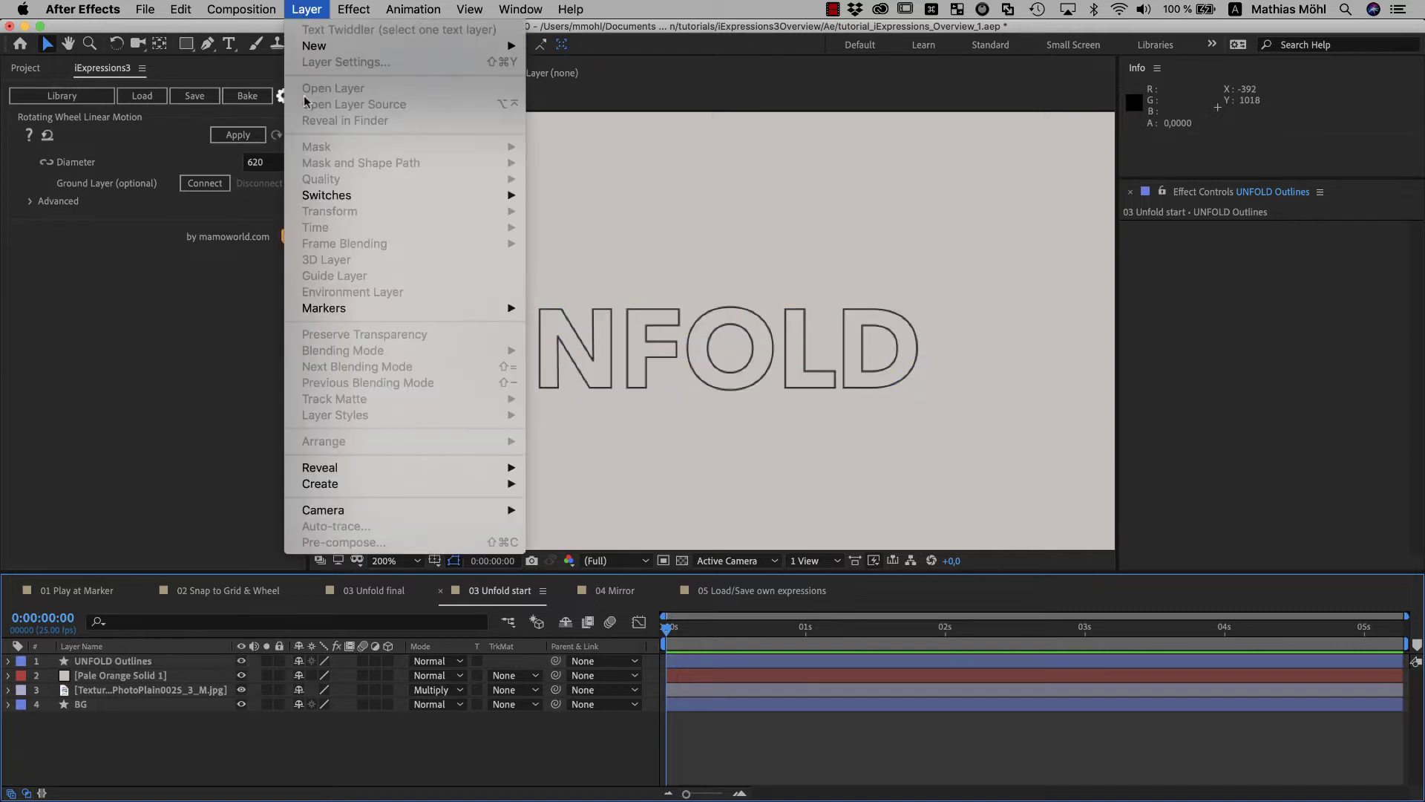
pyautogui.moveTo(322, 490)
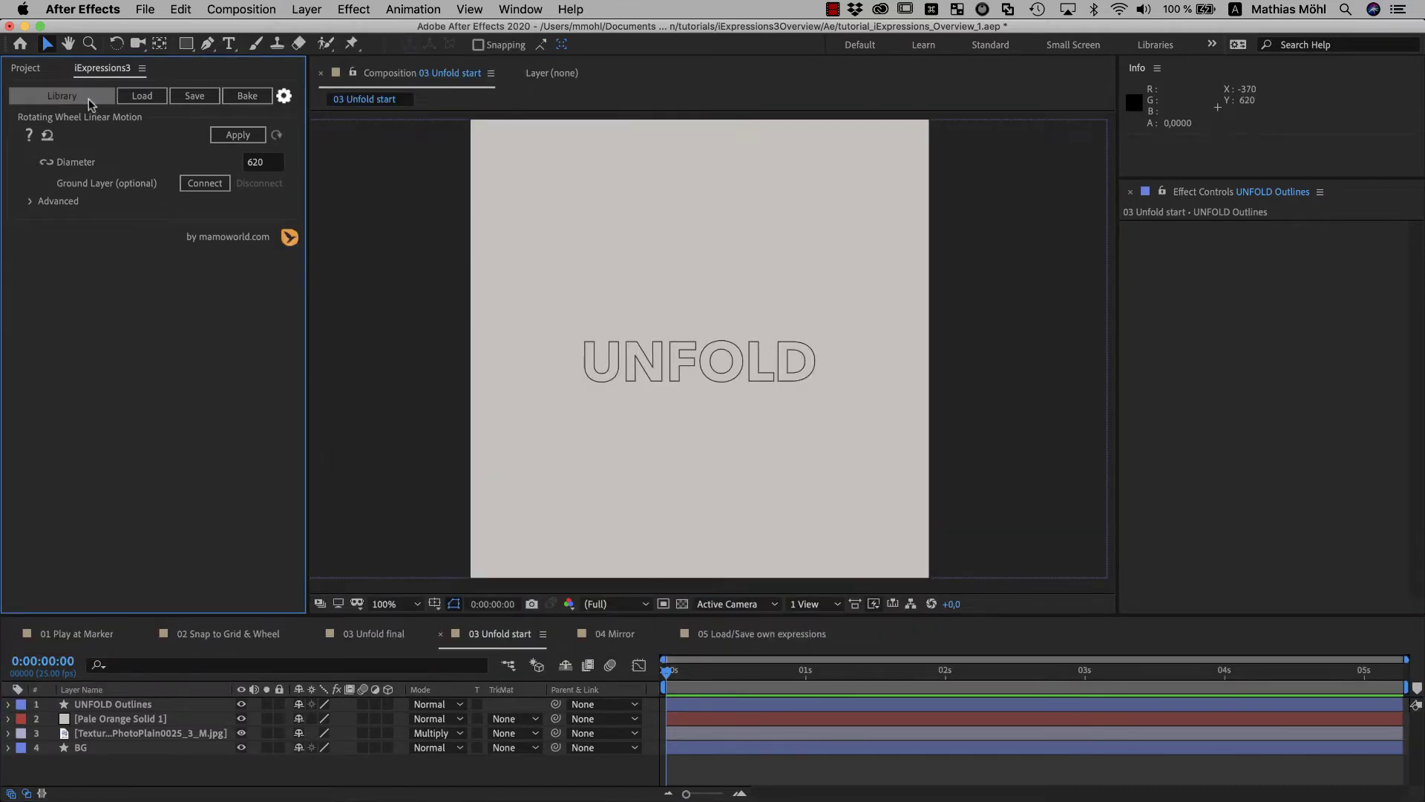
# - In the iExpressions library, expand Path > Create and select Sine Wave to read its description
pyautogui.click(89, 98)
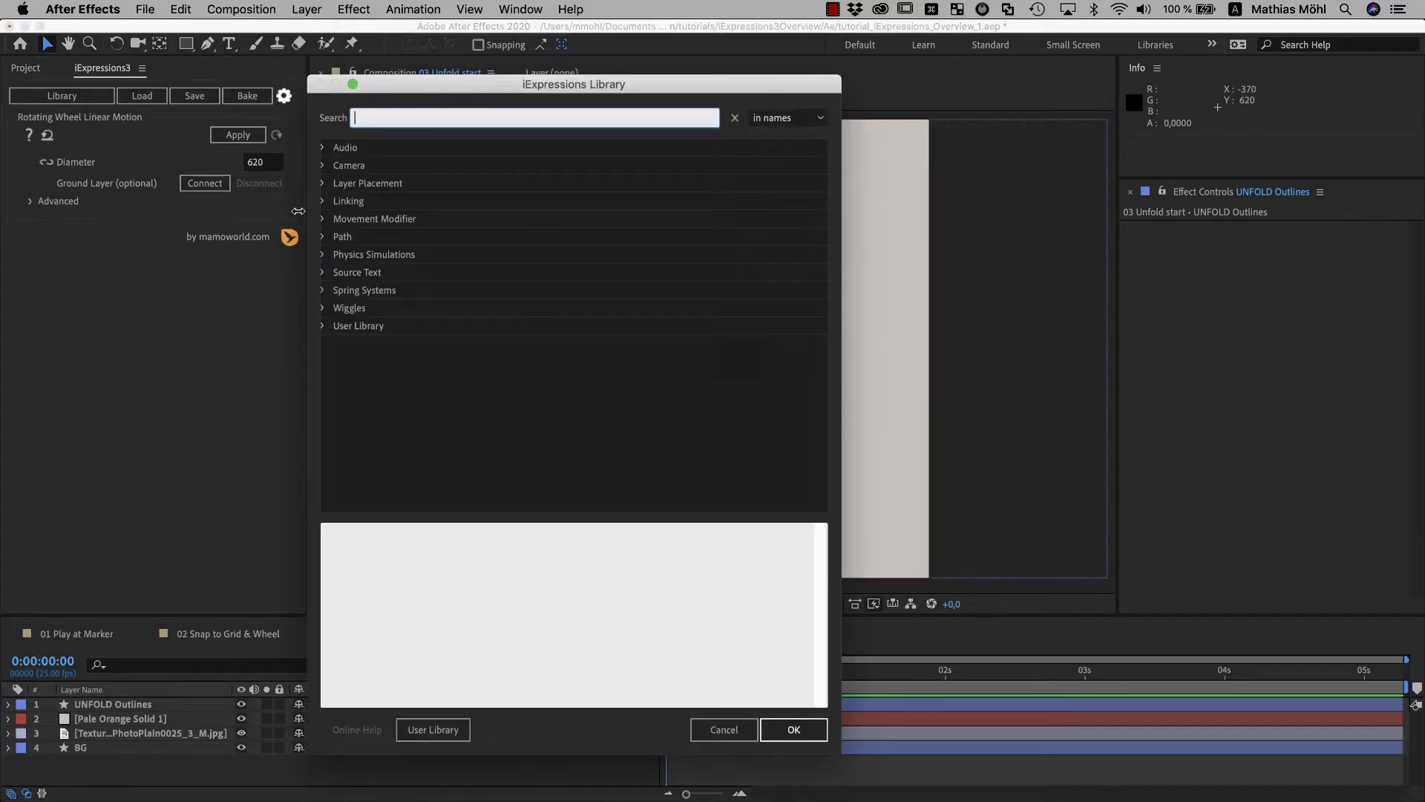
pyautogui.click(323, 238)
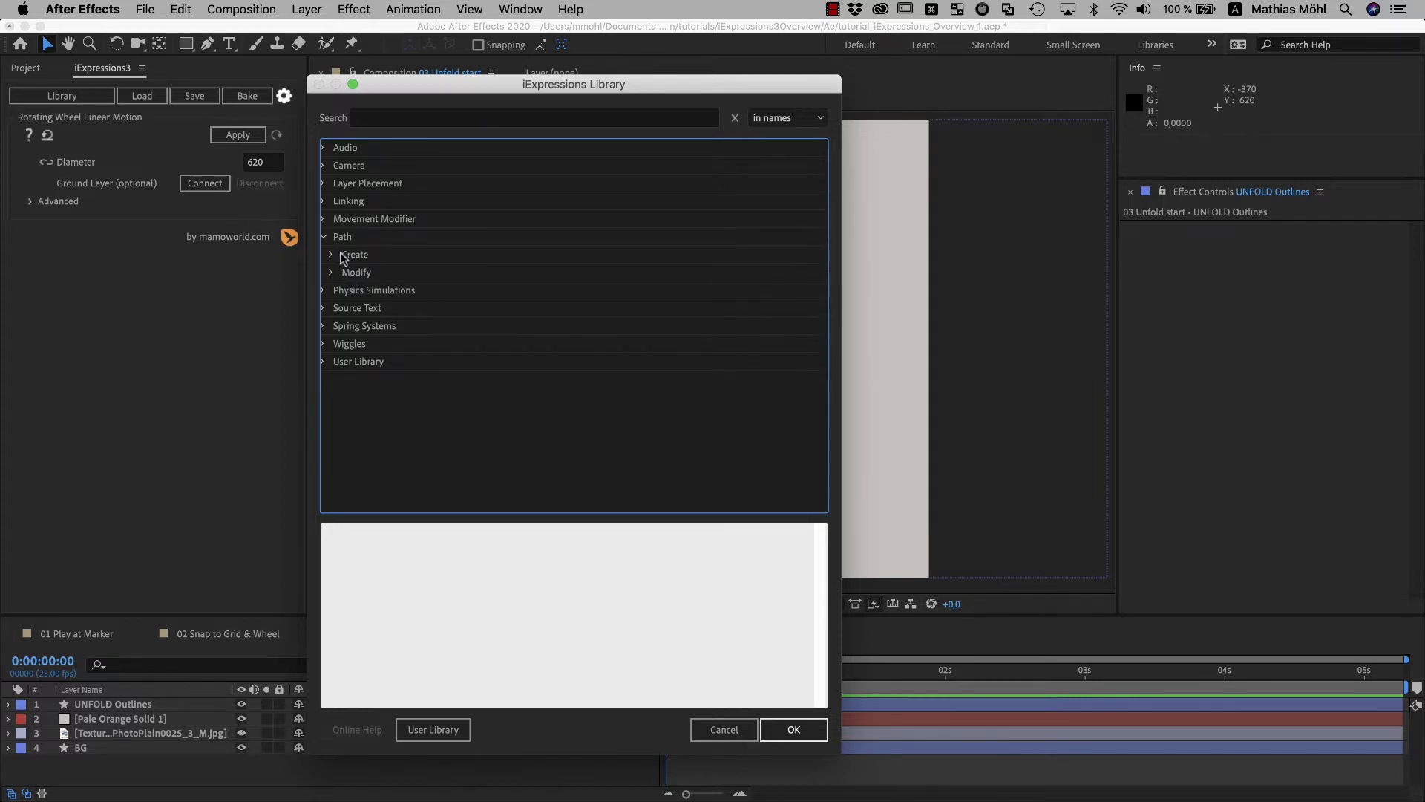
pyautogui.click(331, 254)
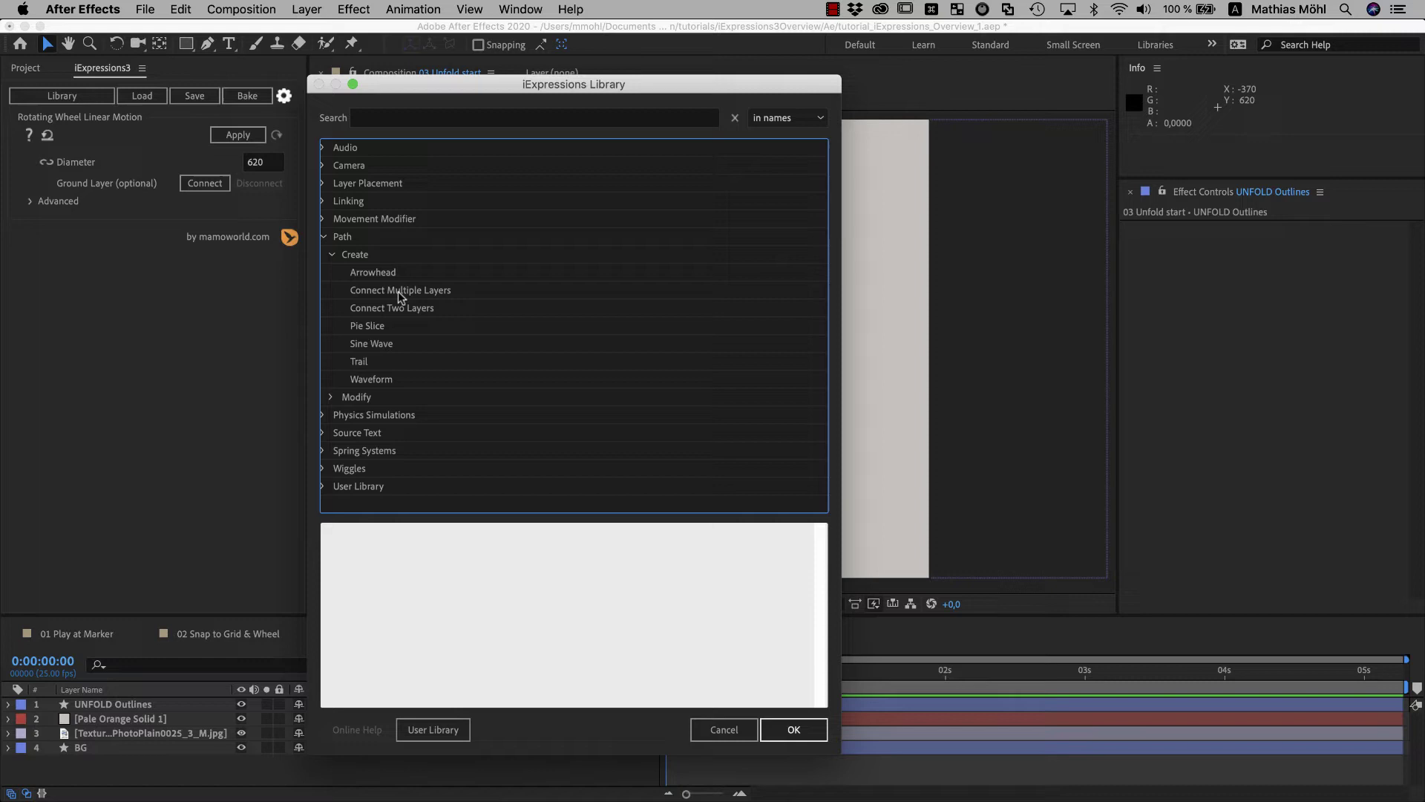
pyautogui.click(385, 349)
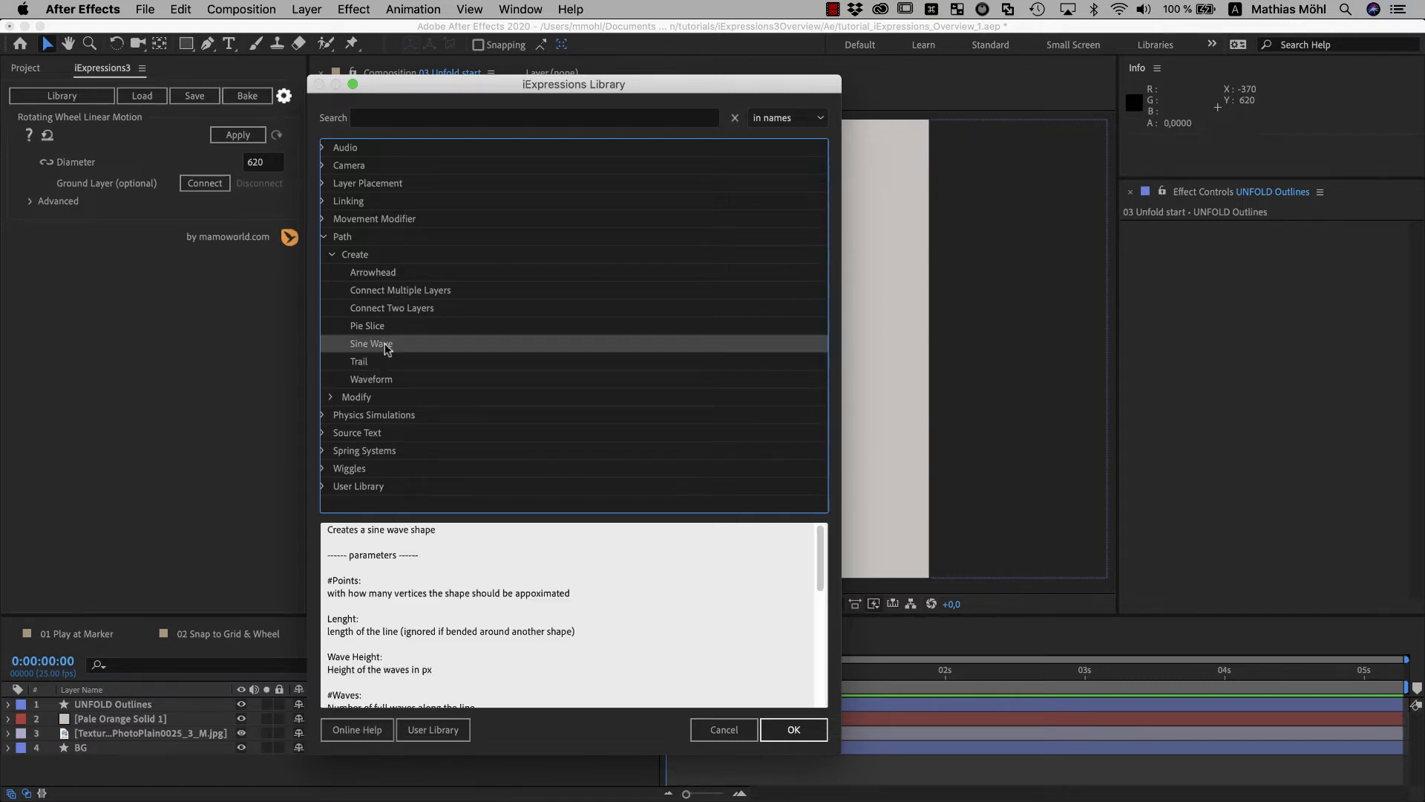
# - Open the Trail expression's online help page and scroll down toward its examples
pyautogui.click(368, 729)
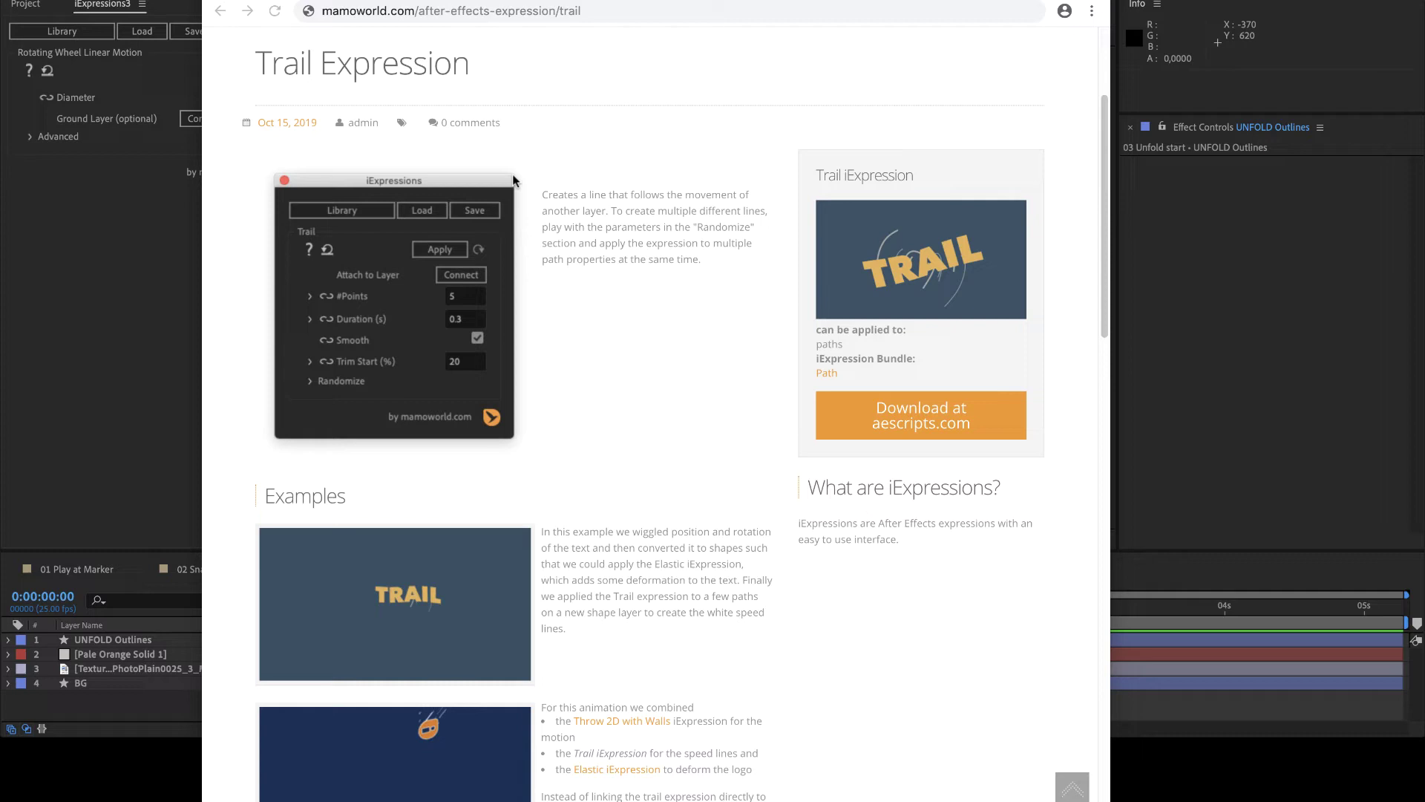
pyautogui.scroll(-5, 406, 535)
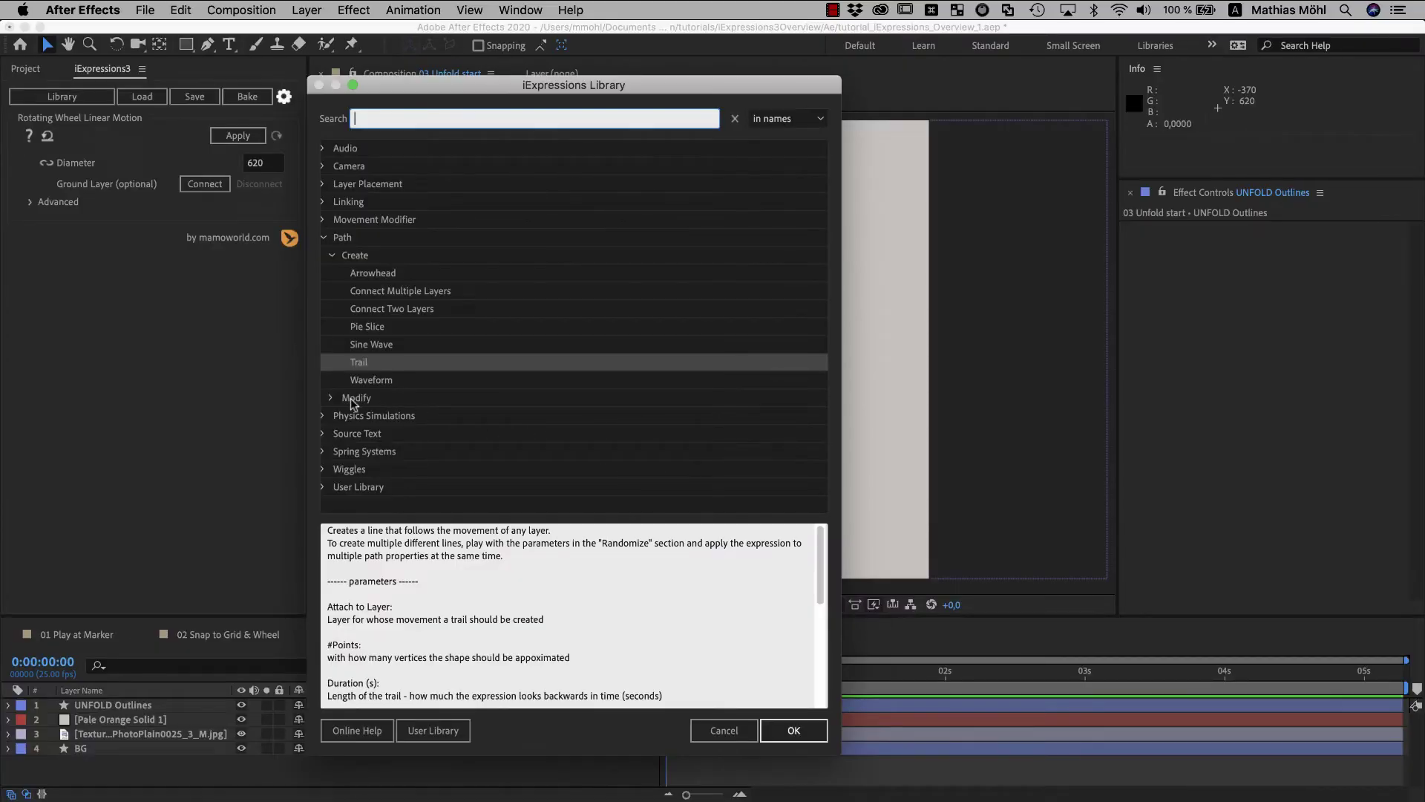
# - Expand Path > Modify in the expression list and select the Unfold expression
pyautogui.click(332, 402)
pyautogui.click(332, 398)
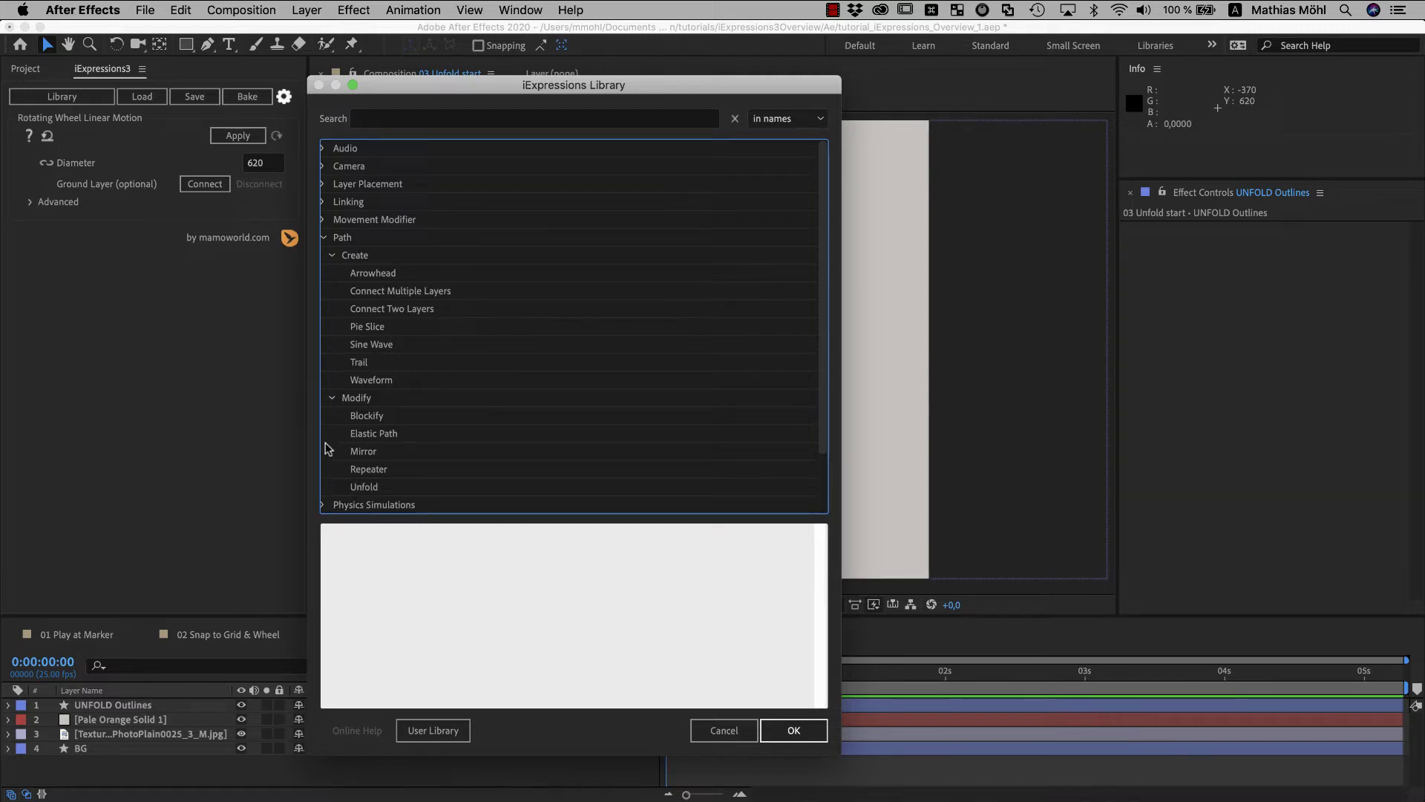
pyautogui.click(365, 488)
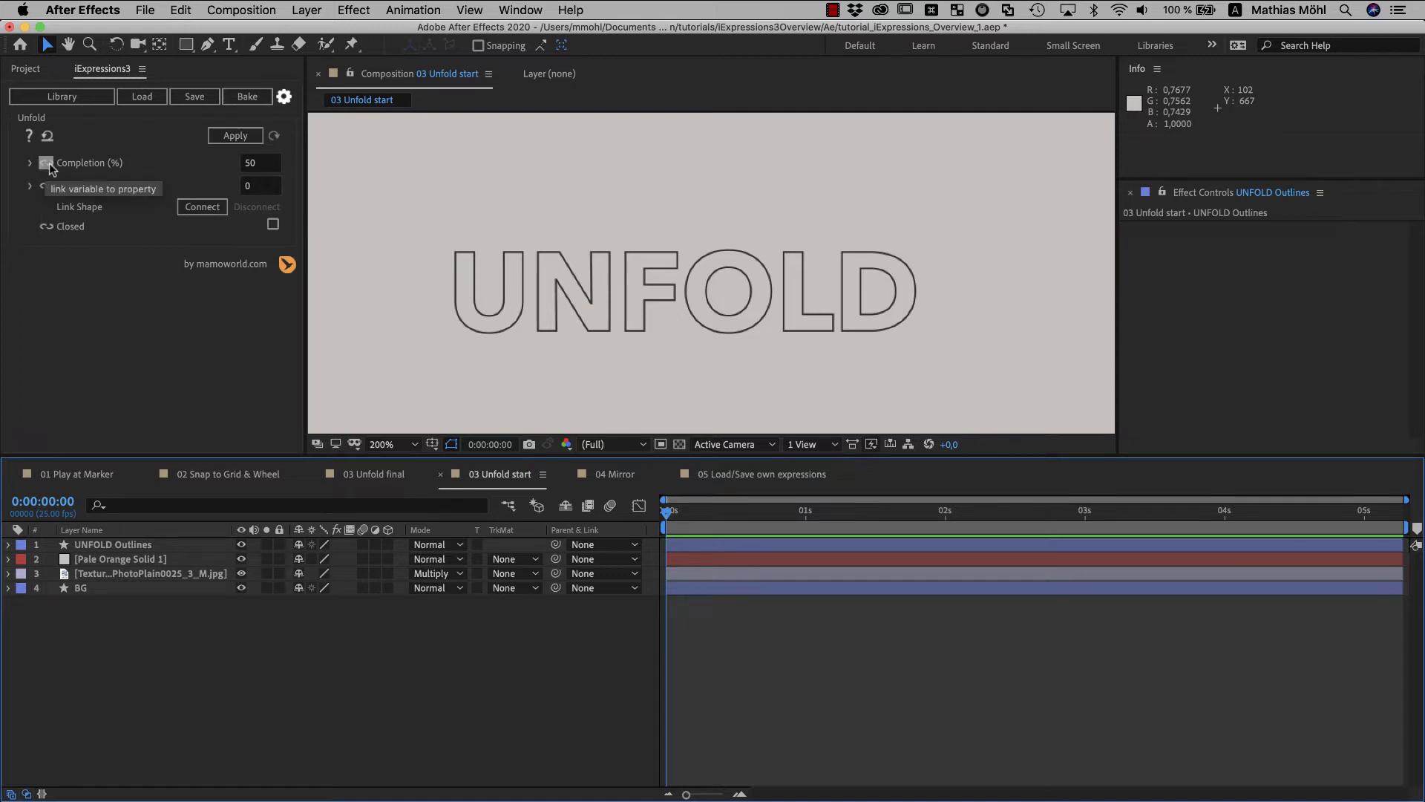
# - Select UNFOLD Outlines and link Completion (%) to a new slider control on the layer
pyautogui.click(95, 548)
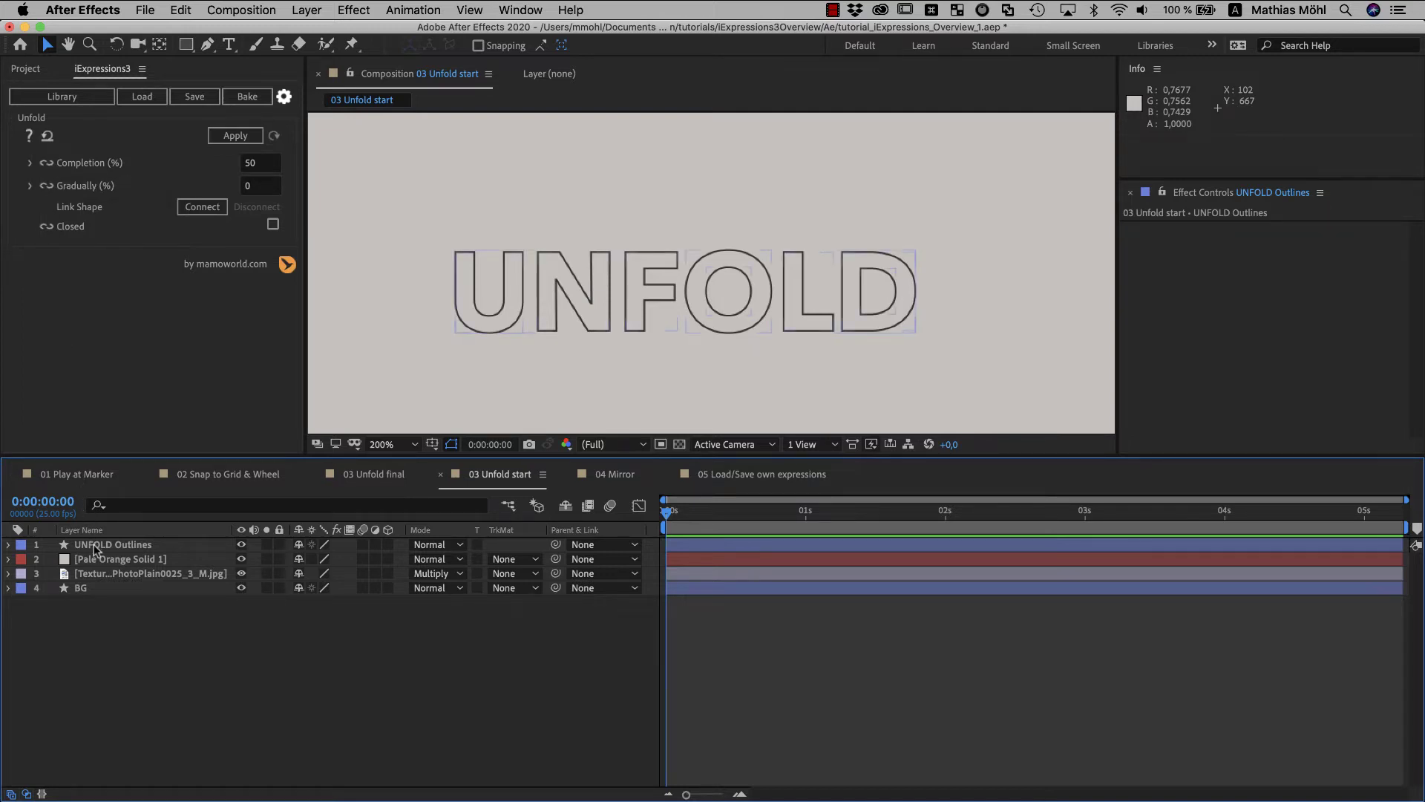
pyautogui.click(95, 546)
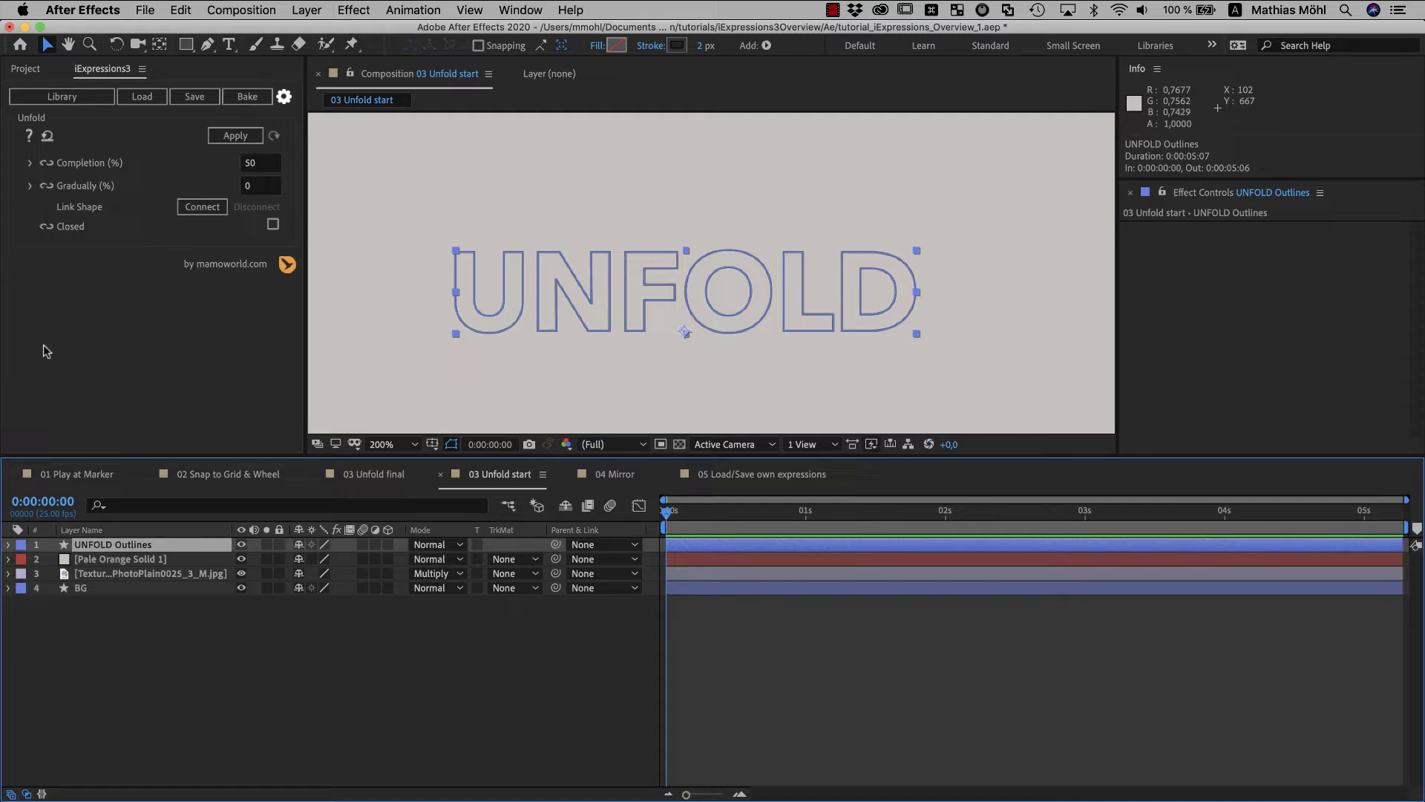
pyautogui.click(45, 162)
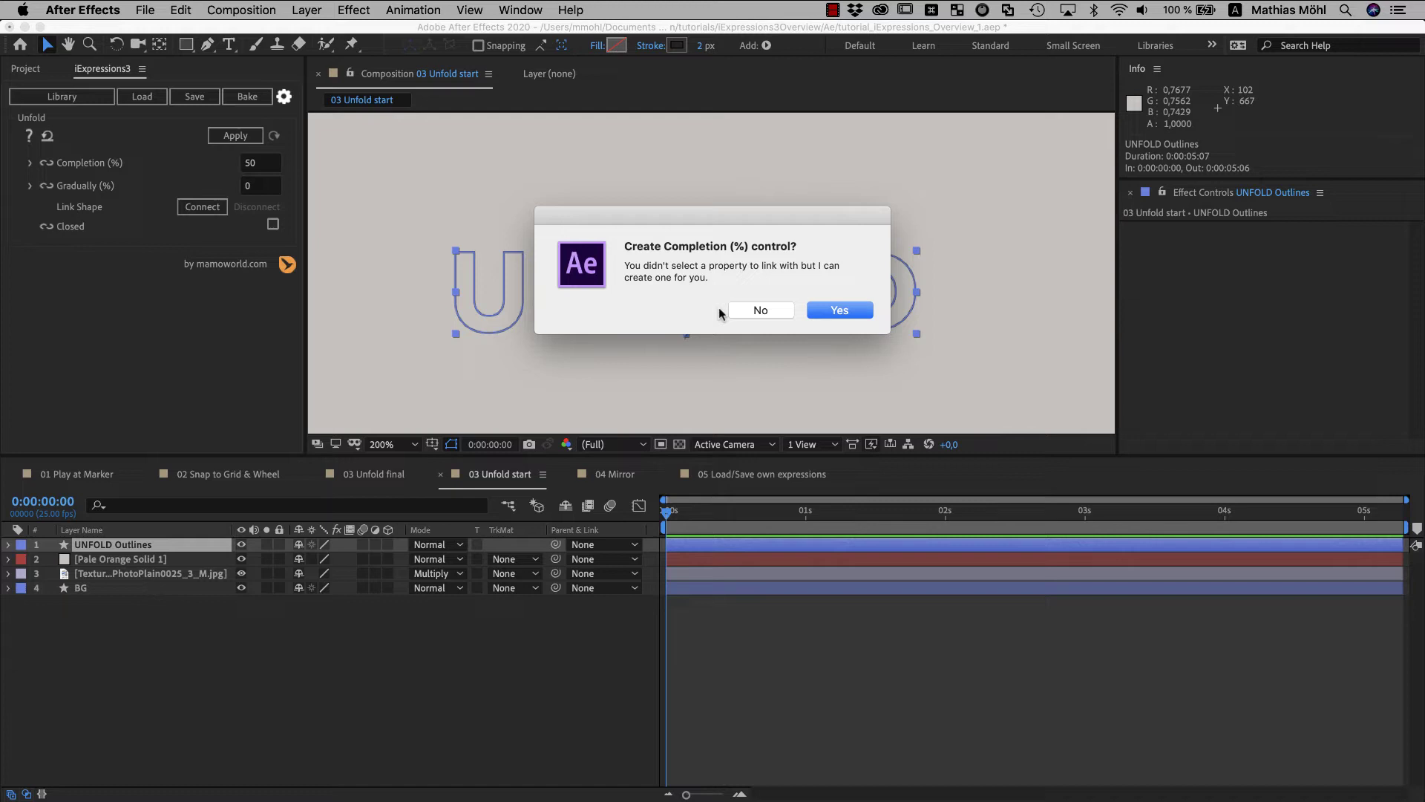
pyautogui.click(835, 314)
# - Expand the layer's Effects to show the Completion (%) slider, then start a property search
pyautogui.click(8, 545)
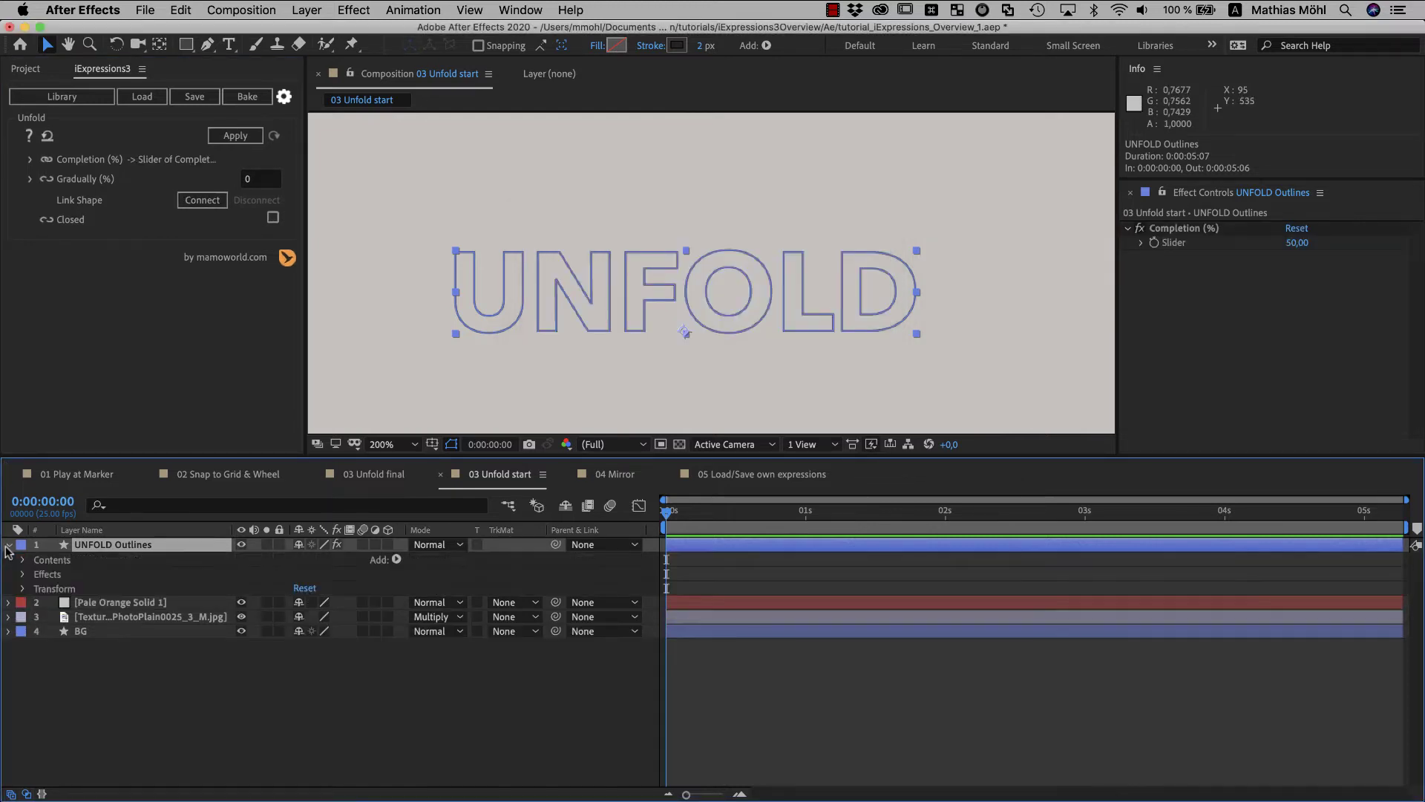
pyautogui.click(23, 574)
pyautogui.click(40, 589)
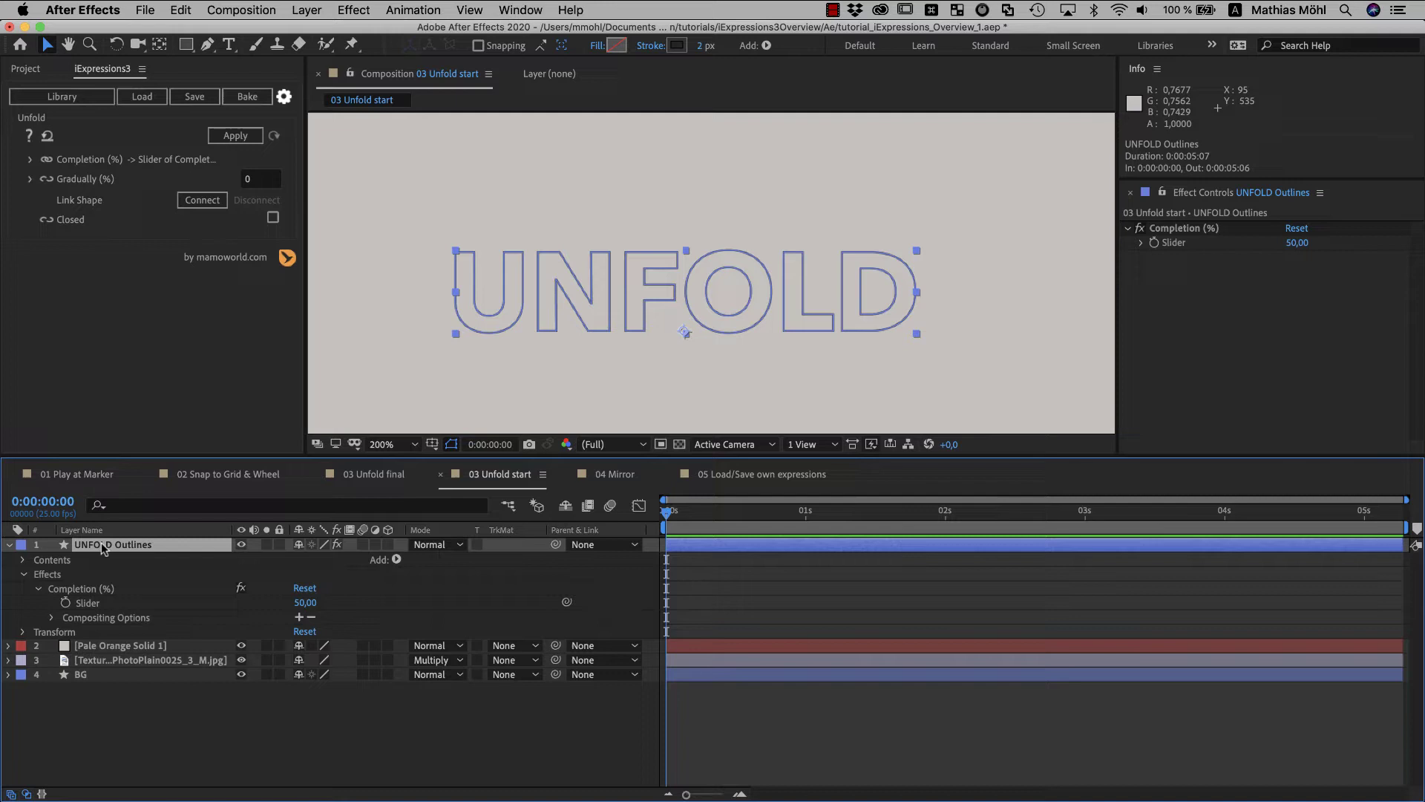
pyautogui.press('super+f')
# - Filter to the letter Path properties and apply Unfold to all of them with auto-reapply
pyautogui.write('path')
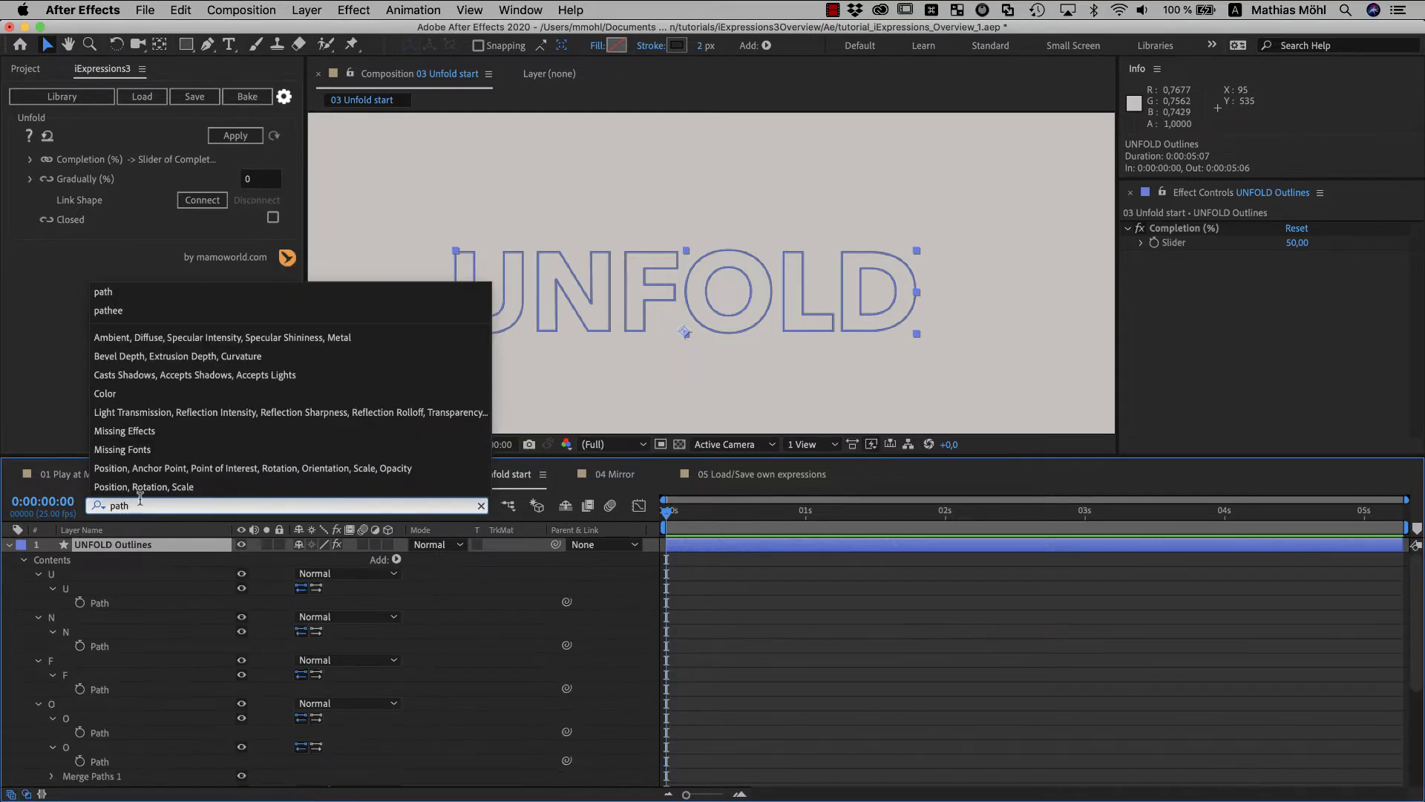
pyautogui.press('Return')
pyautogui.moveTo(103, 631); pyautogui.dragTo(147, 737)
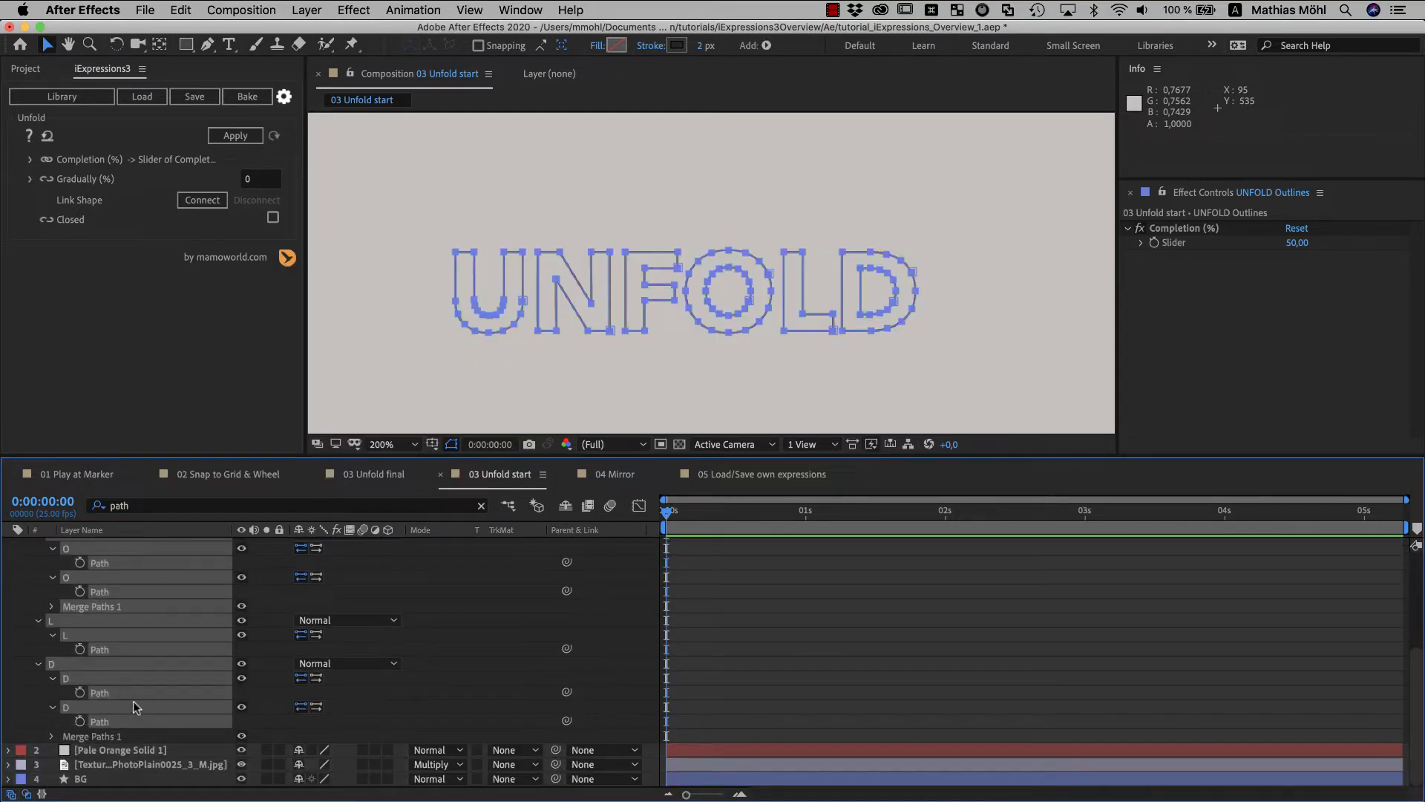
pyautogui.scroll(6, 113, 624)
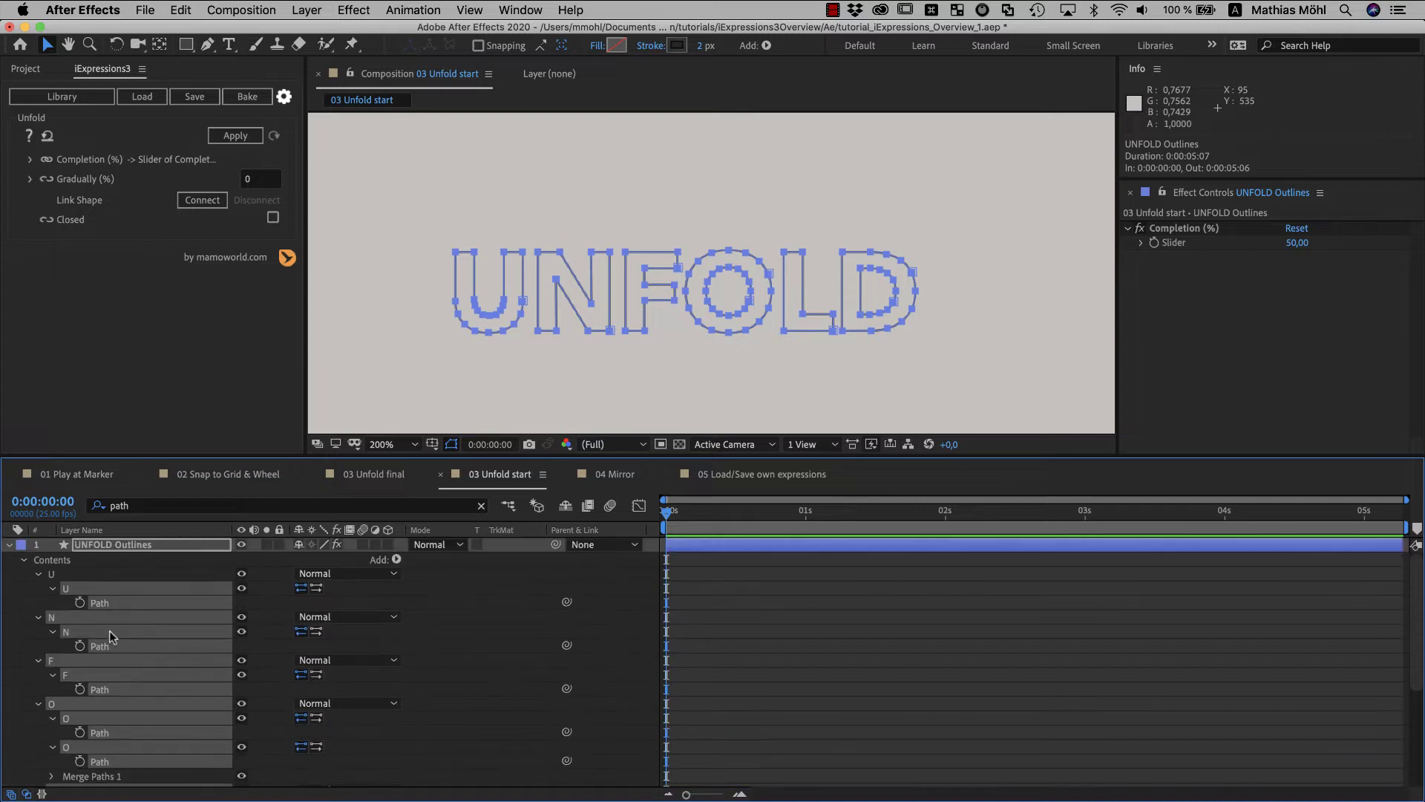
pyautogui.click(274, 139)
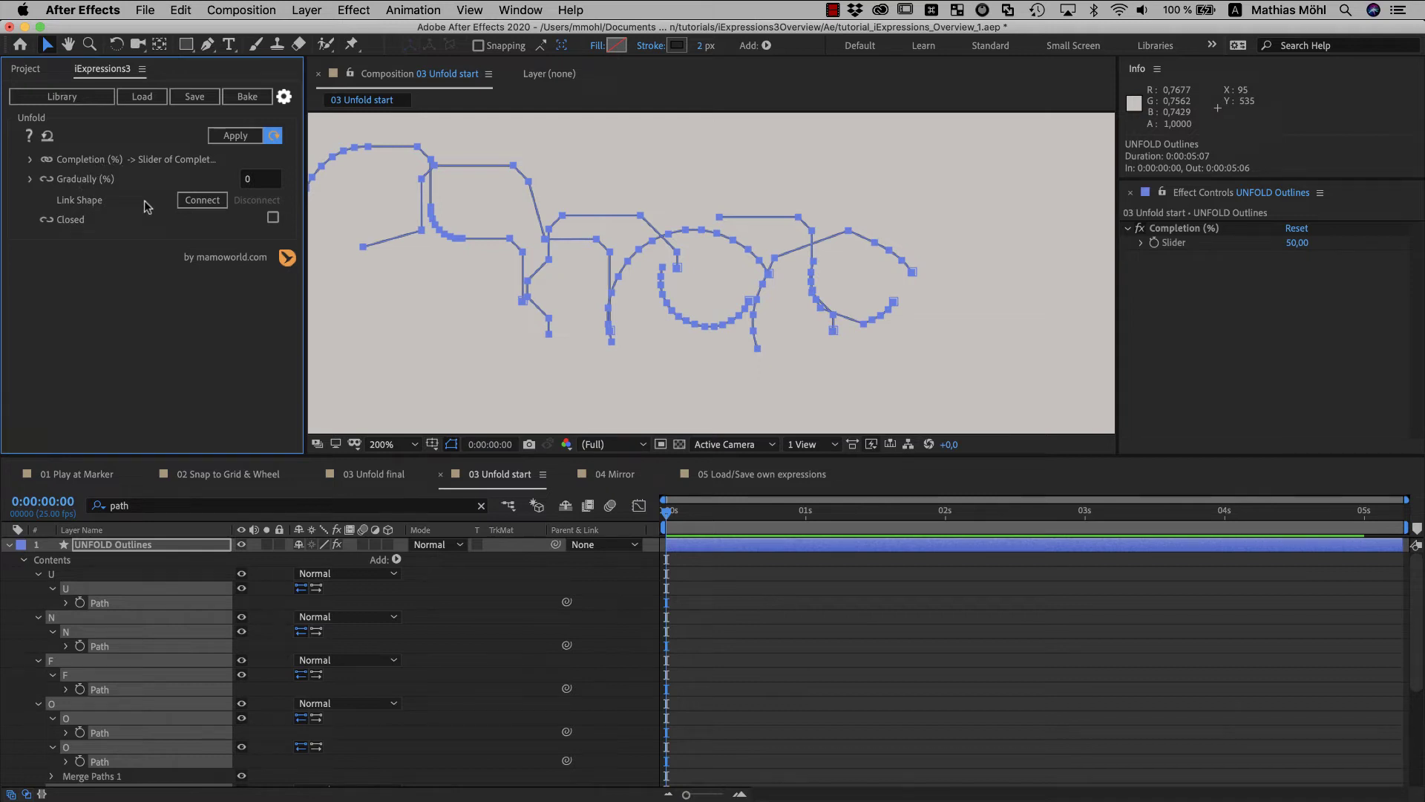
# - Clear the filter and scrub Completion to about 100, straightening the letters into lines
pyautogui.press('e')
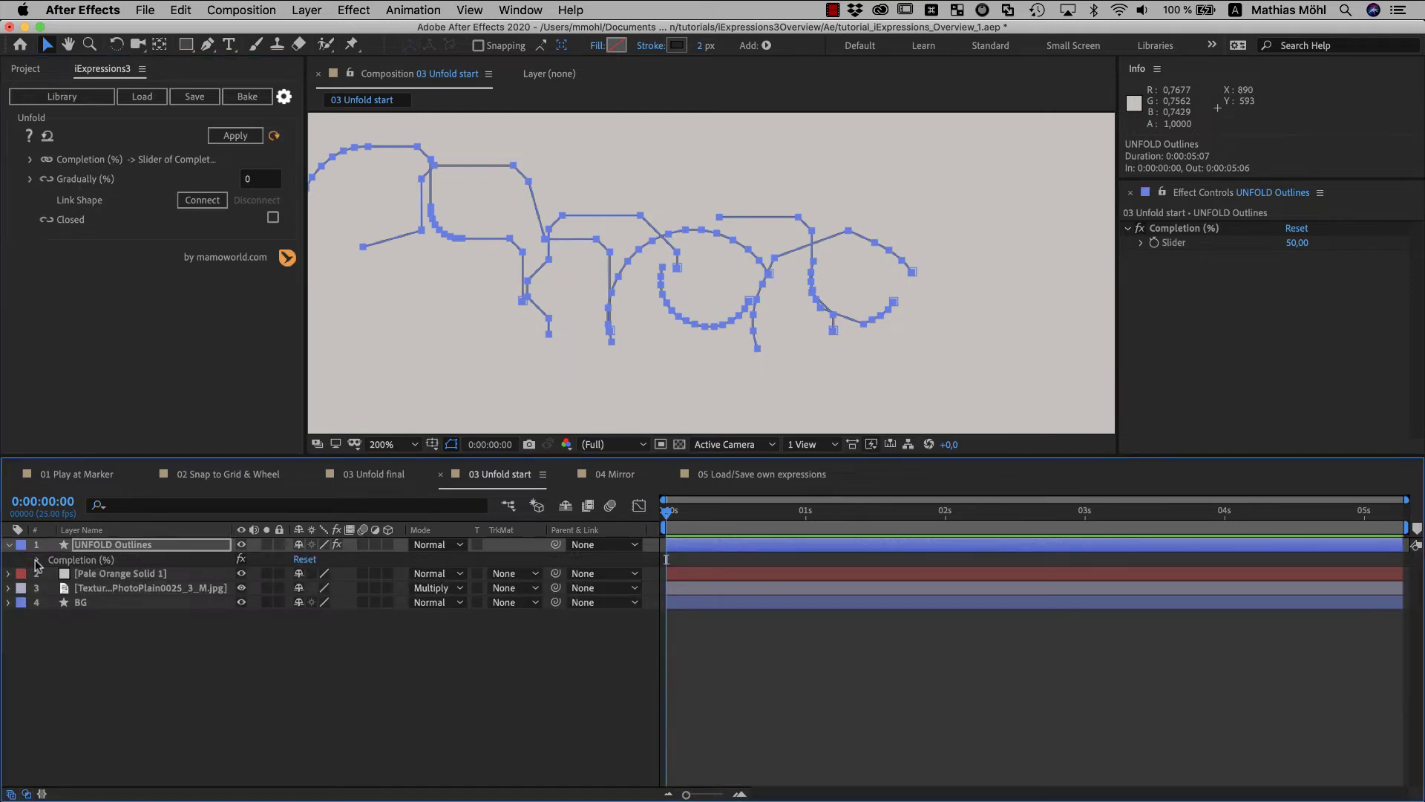
pyautogui.click(37, 560)
pyautogui.moveTo(306, 573)
pyautogui.mouseDown()
pyautogui.moveTo(264, 574)
pyautogui.moveTo(365, 582)
pyautogui.mouseUp()
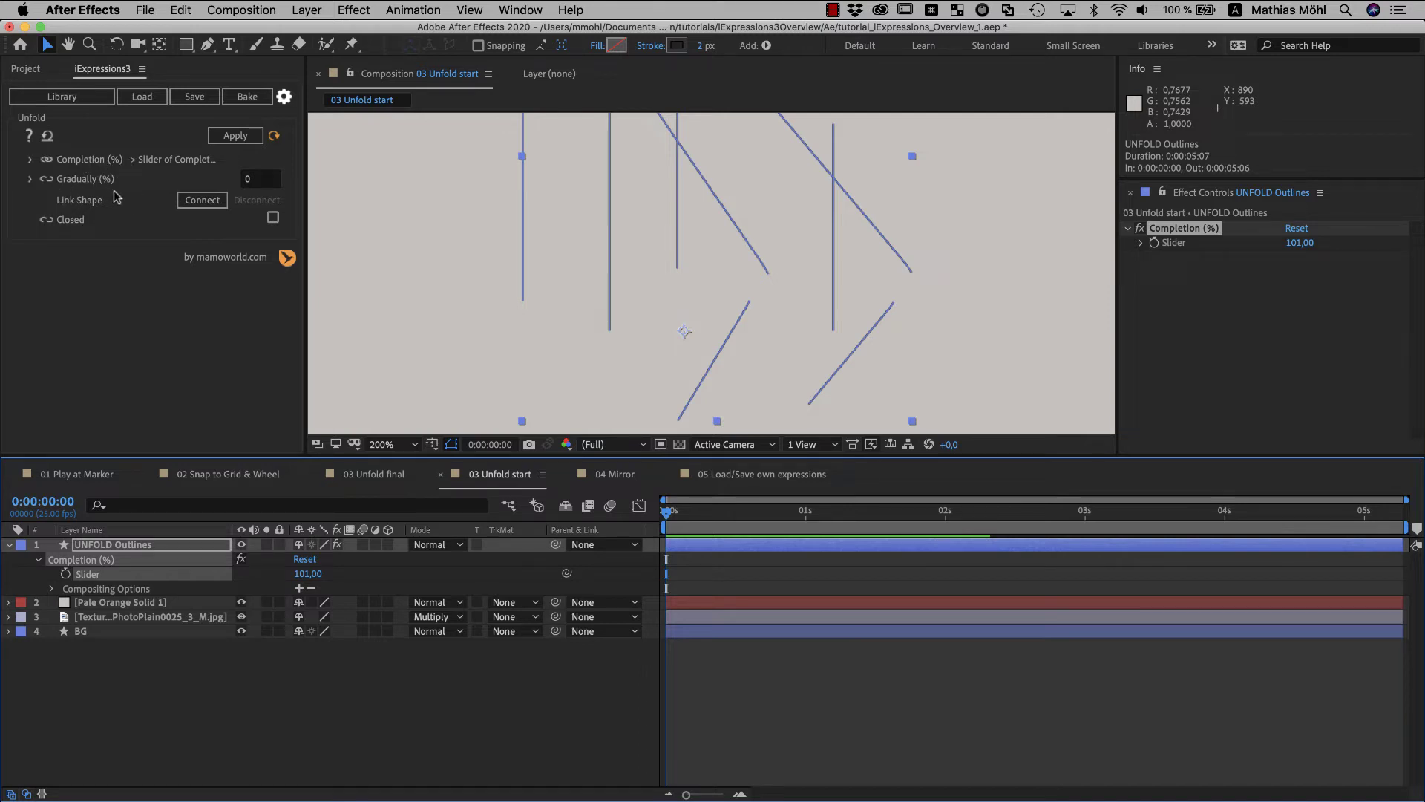
# - Keyframe Completion at 100 at 0 s and 0 at 1 s
pyautogui.click(308, 573)
pyautogui.write('100')
pyautogui.press('Return')
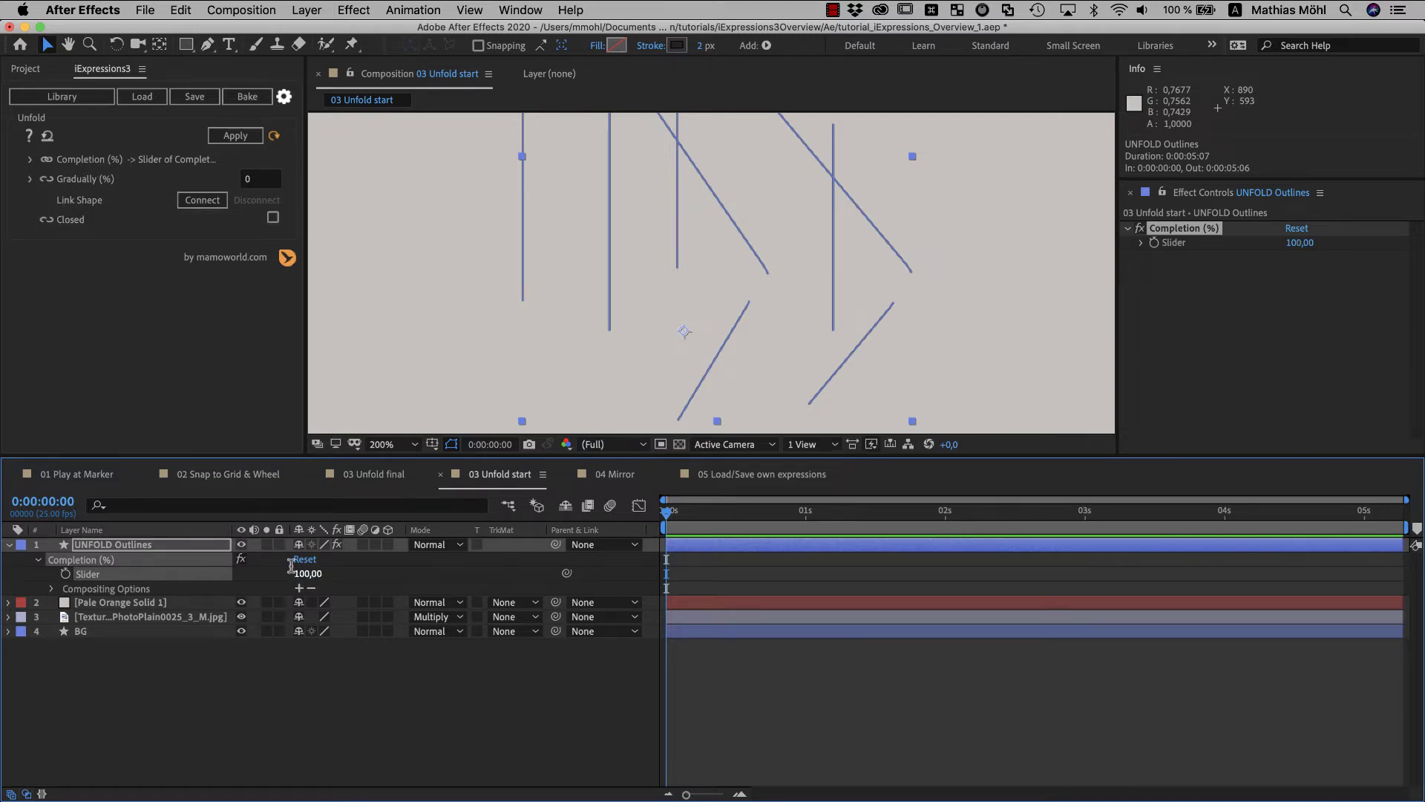
pyautogui.click(66, 574)
pyautogui.moveTo(666, 512)
pyautogui.mouseDown()
pyautogui.moveTo(807, 512)
pyautogui.moveTo(643, 516)
pyautogui.mouseUp()
pyautogui.click(308, 573)
pyautogui.write('0')
pyautogui.press('Return')
# - Preview the unfold, raise Gradually to 80.48, and preview the animation again
pyautogui.press('space')
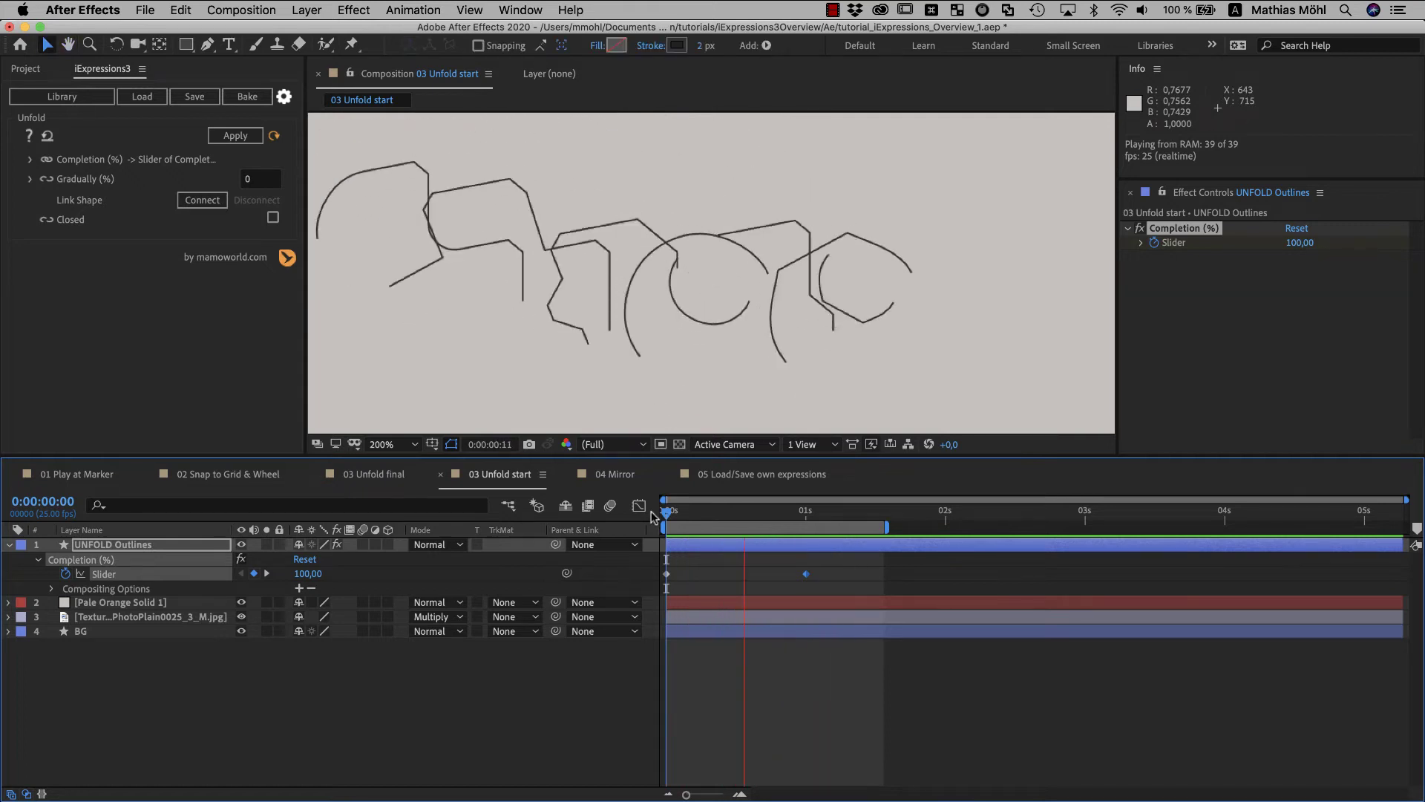
pyautogui.press('space')
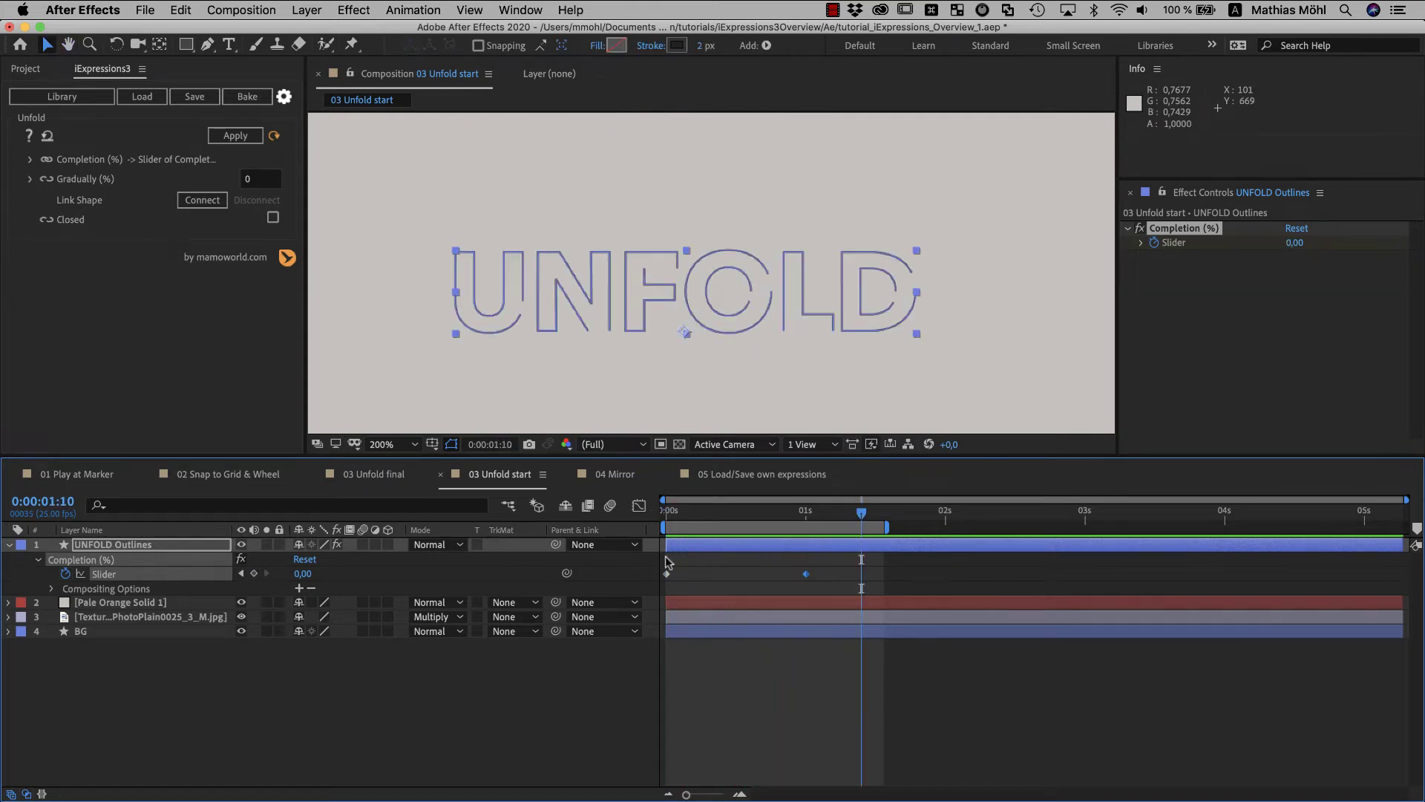
pyautogui.click(30, 179)
pyautogui.moveTo(162, 198); pyautogui.dragTo(253, 200)
pyautogui.press('space')
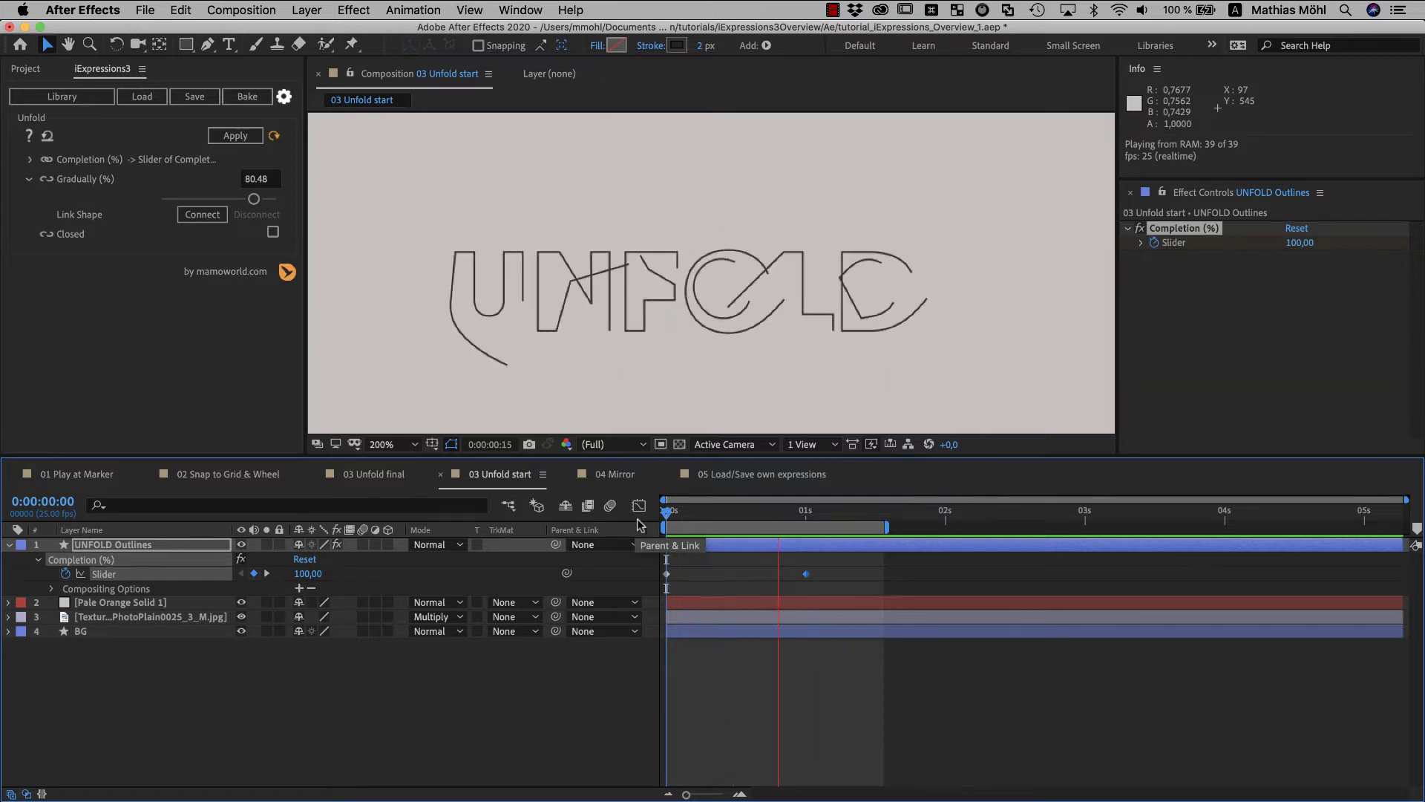
pyautogui.press('super+s')
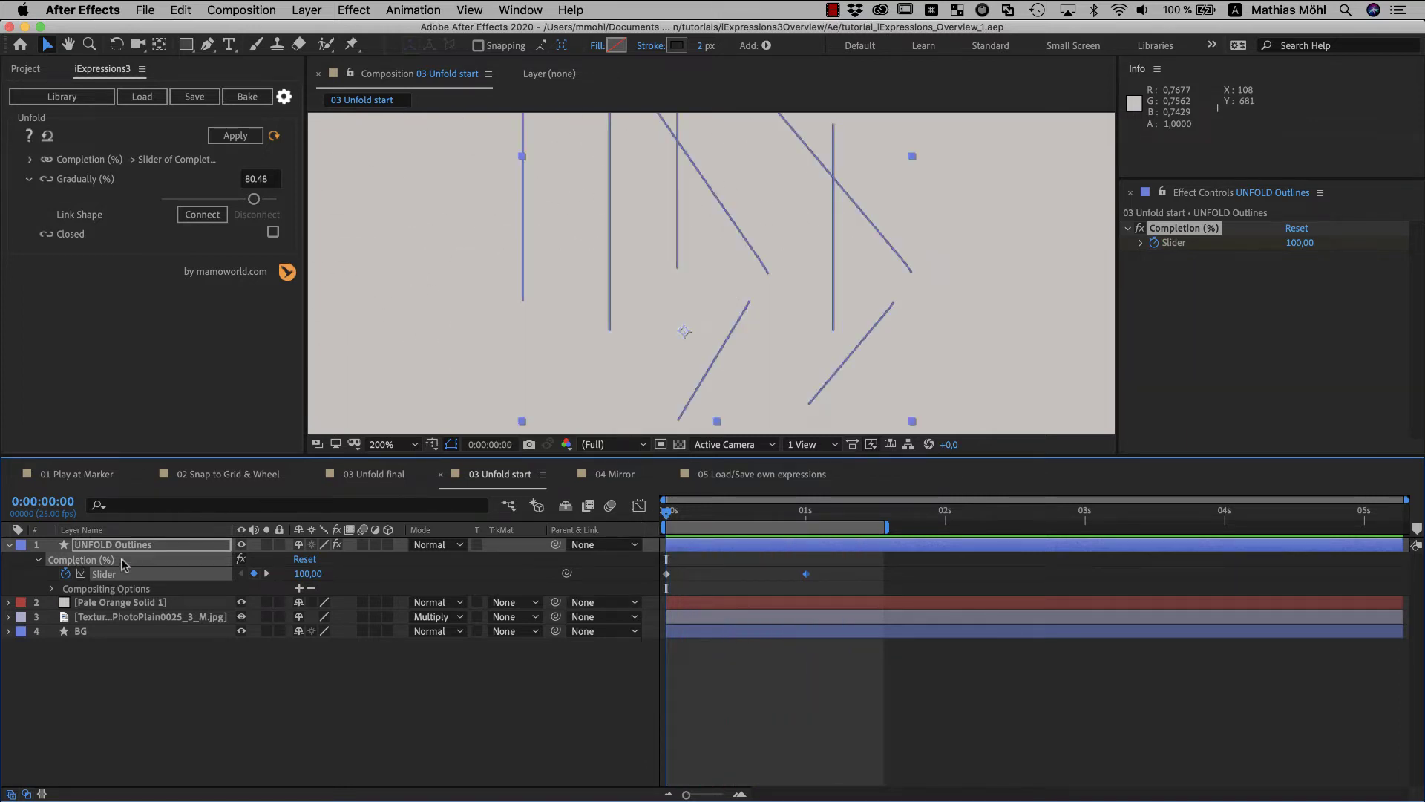
# - Link Gradually (%) to a new slider effect at 80.48 on the UNFOLD Outlines layer
pyautogui.click(120, 661)
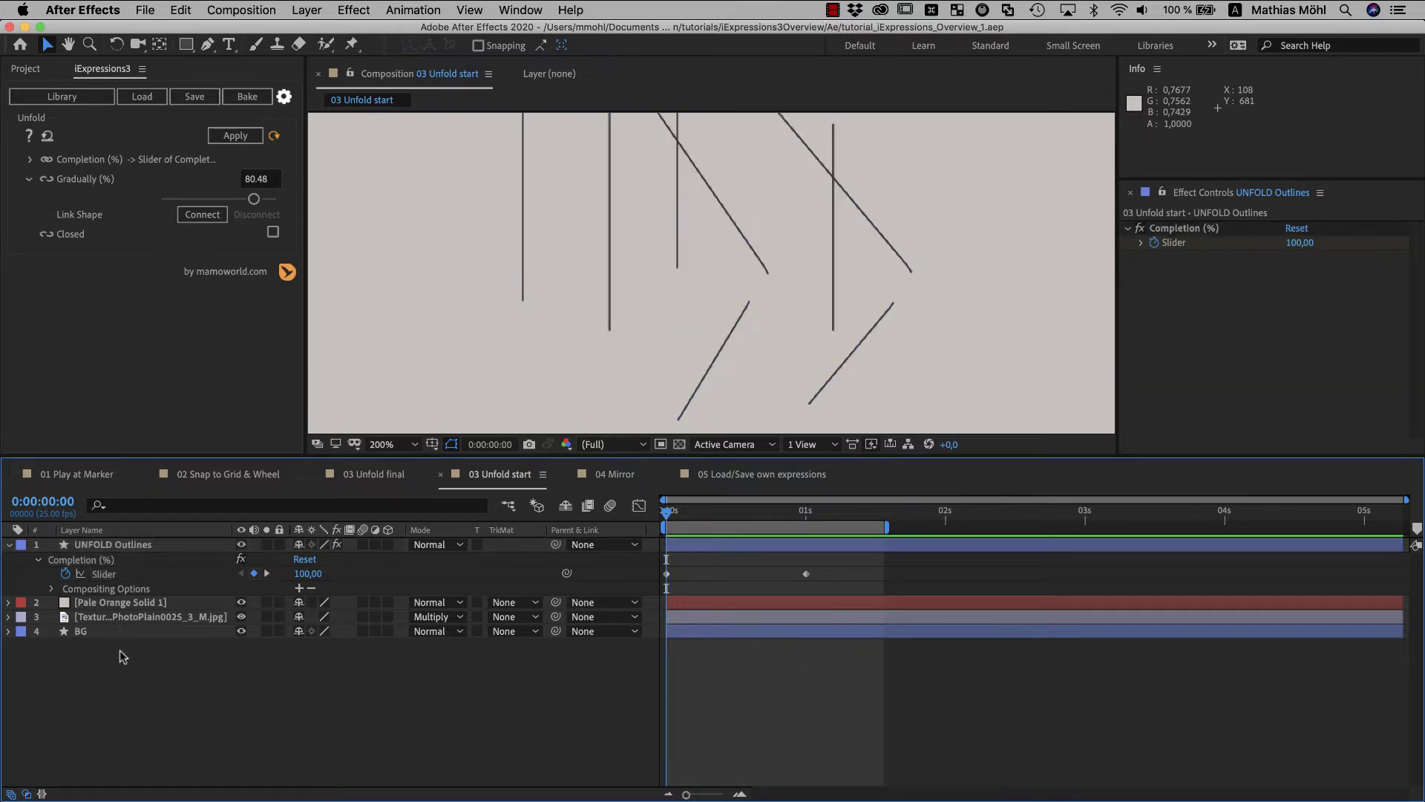
pyautogui.click(127, 550)
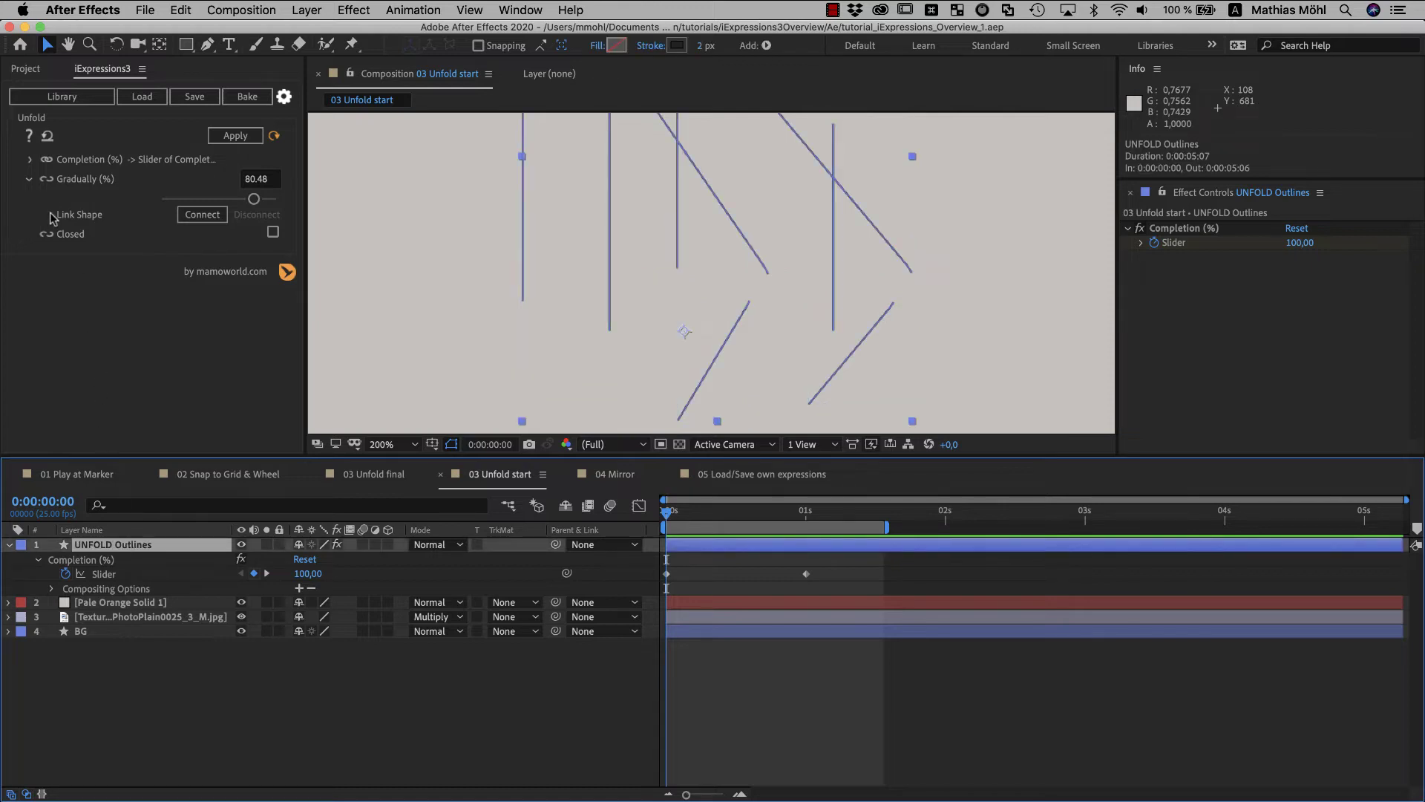
pyautogui.click(46, 179)
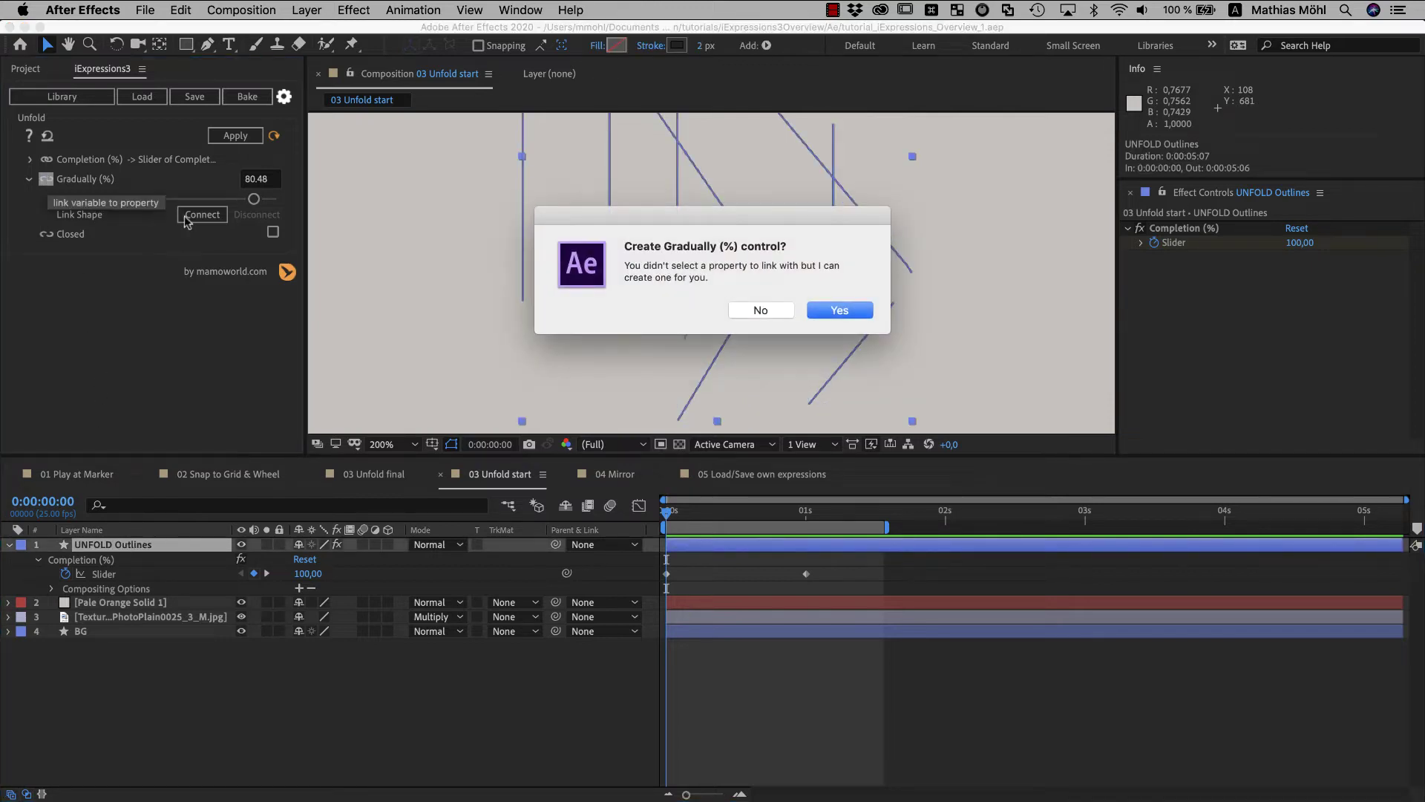
pyautogui.click(822, 316)
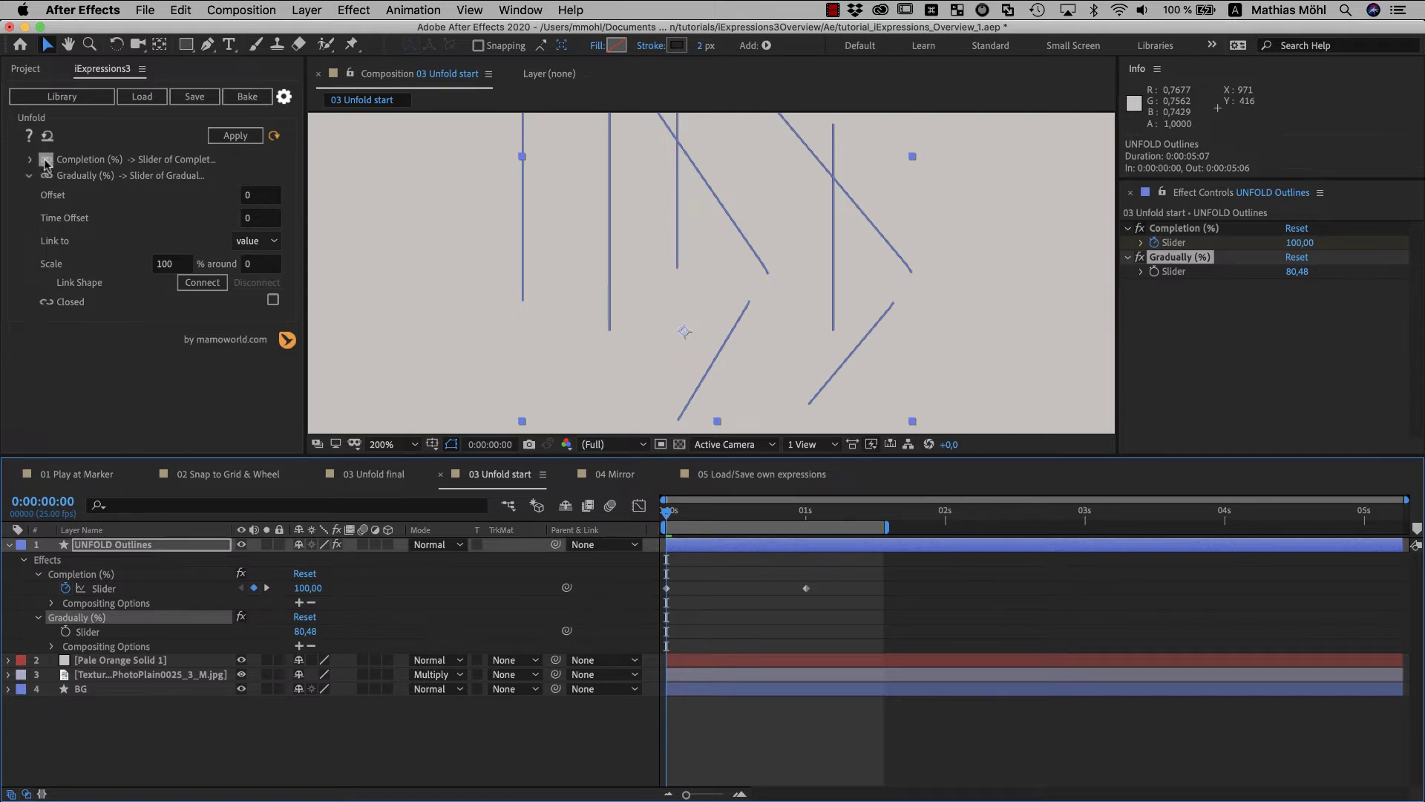
pyautogui.click(230, 154)
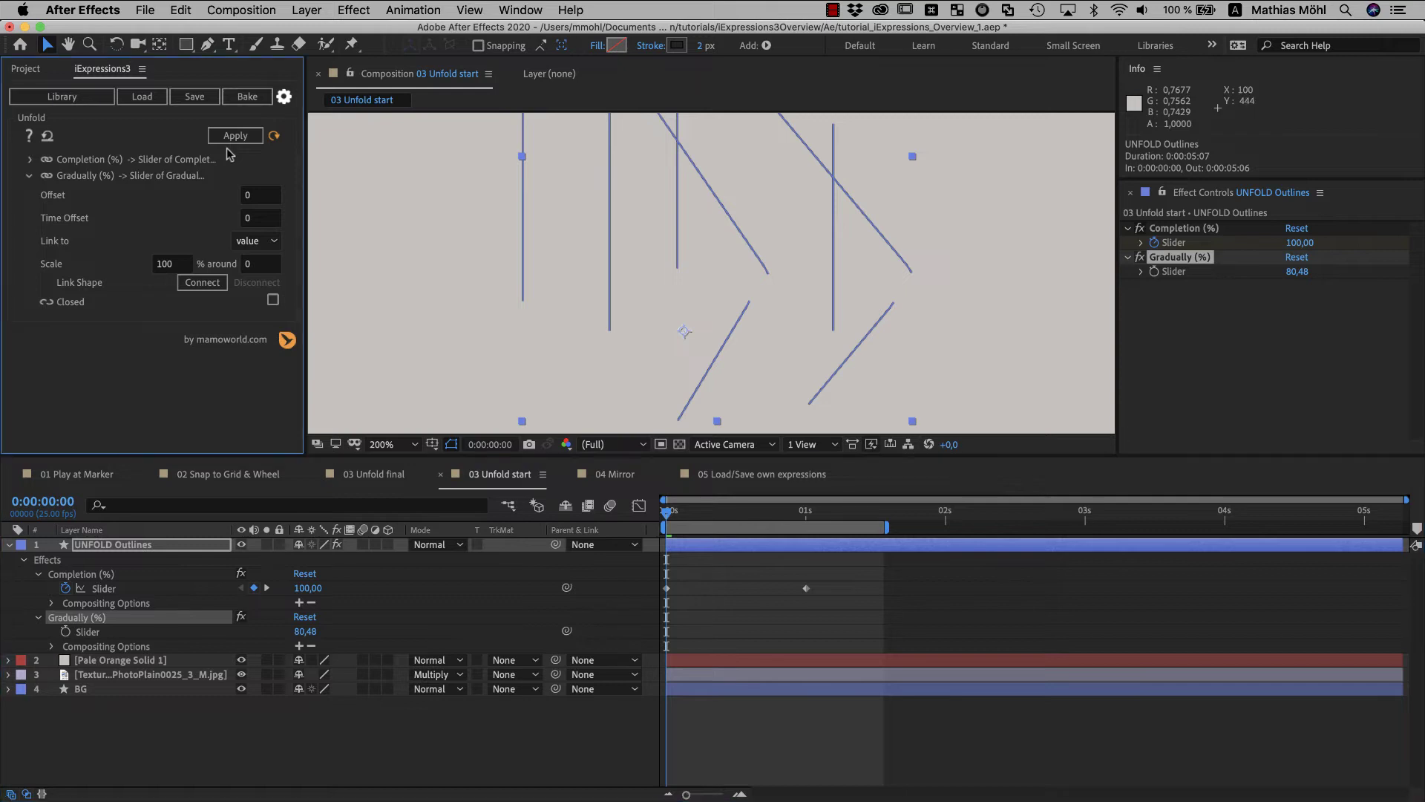
# - At the 1-second mark, enable Closed in the Unfold expression and preview the closed letter paths
pyautogui.click(30, 177)
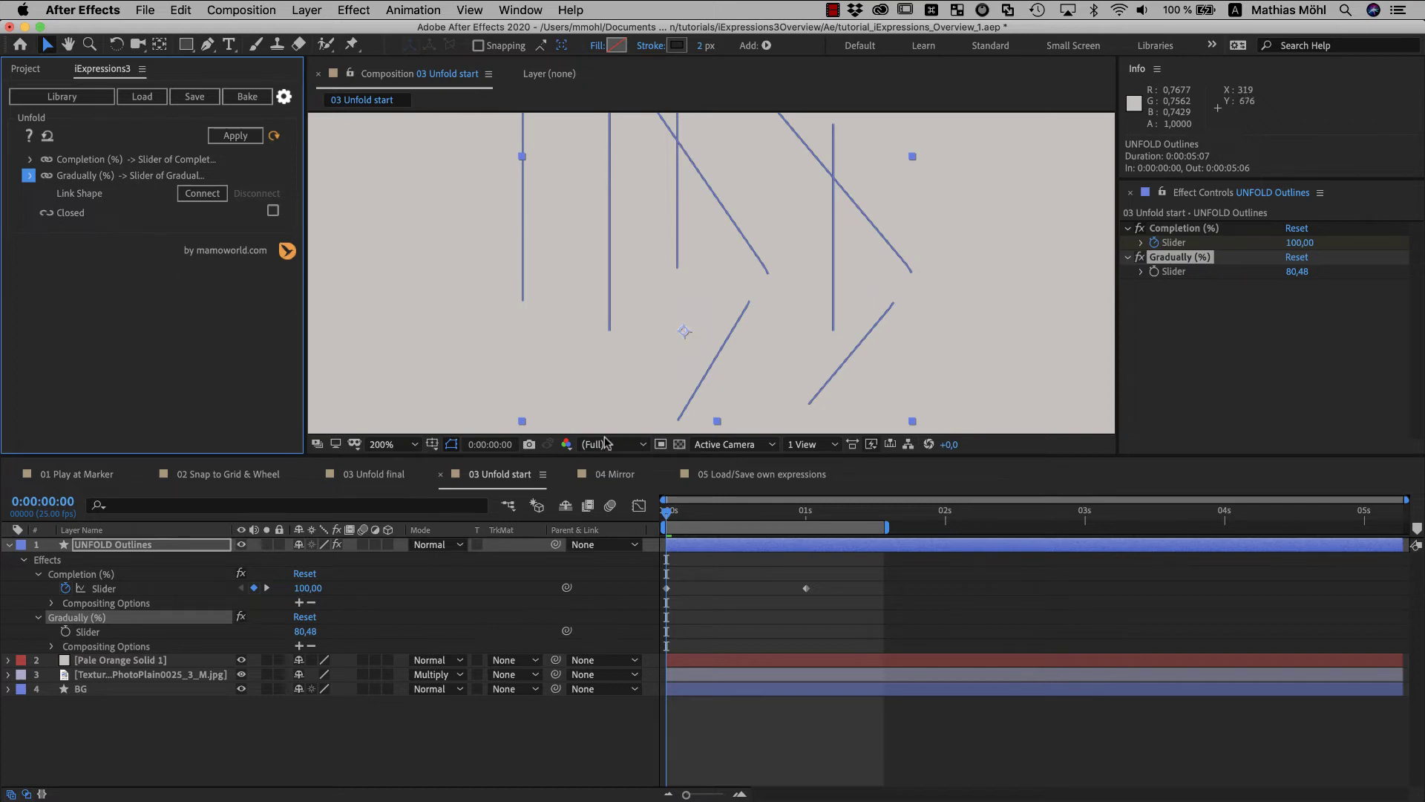
pyautogui.click(670, 514)
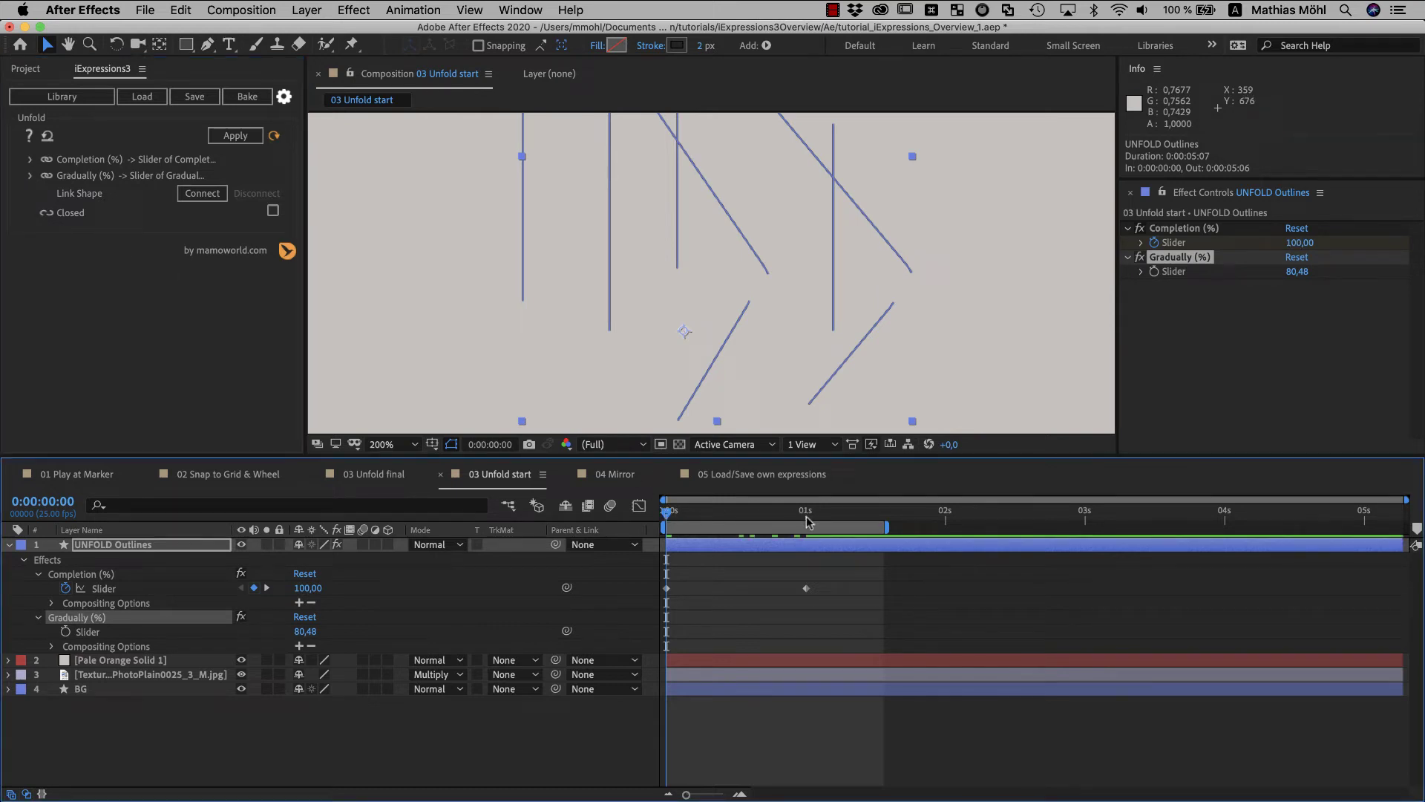
pyautogui.click(807, 519)
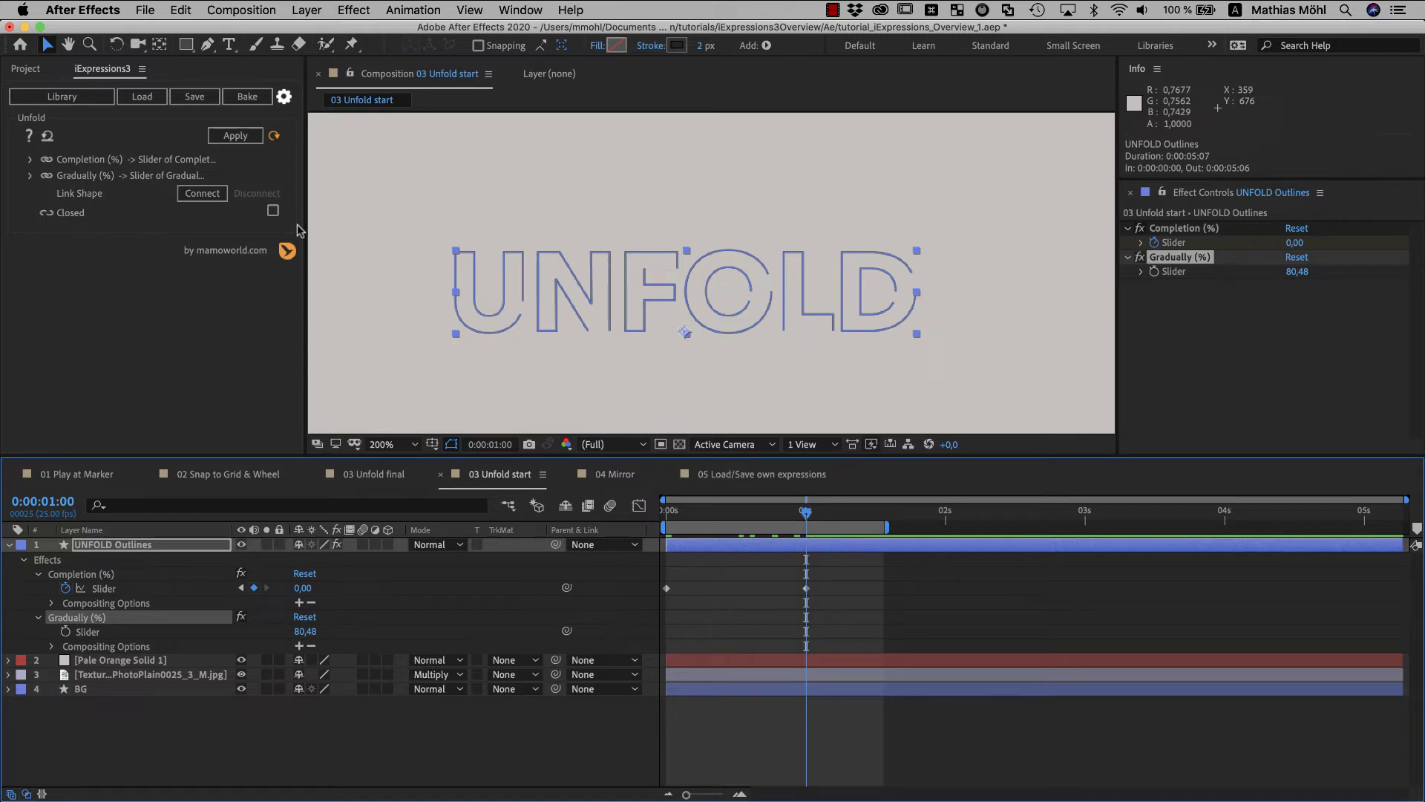
pyautogui.click(274, 212)
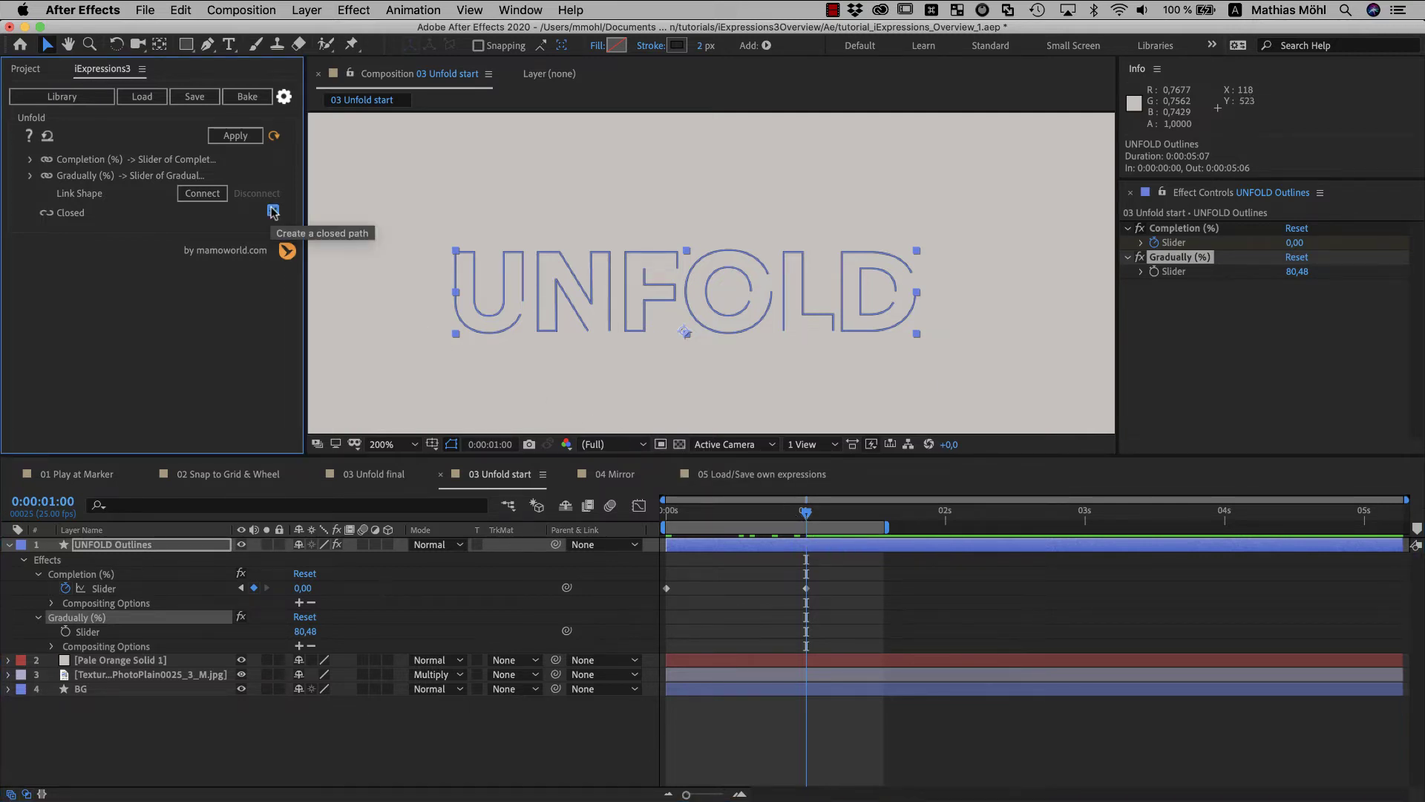
pyautogui.press('space')
pyautogui.press('space')
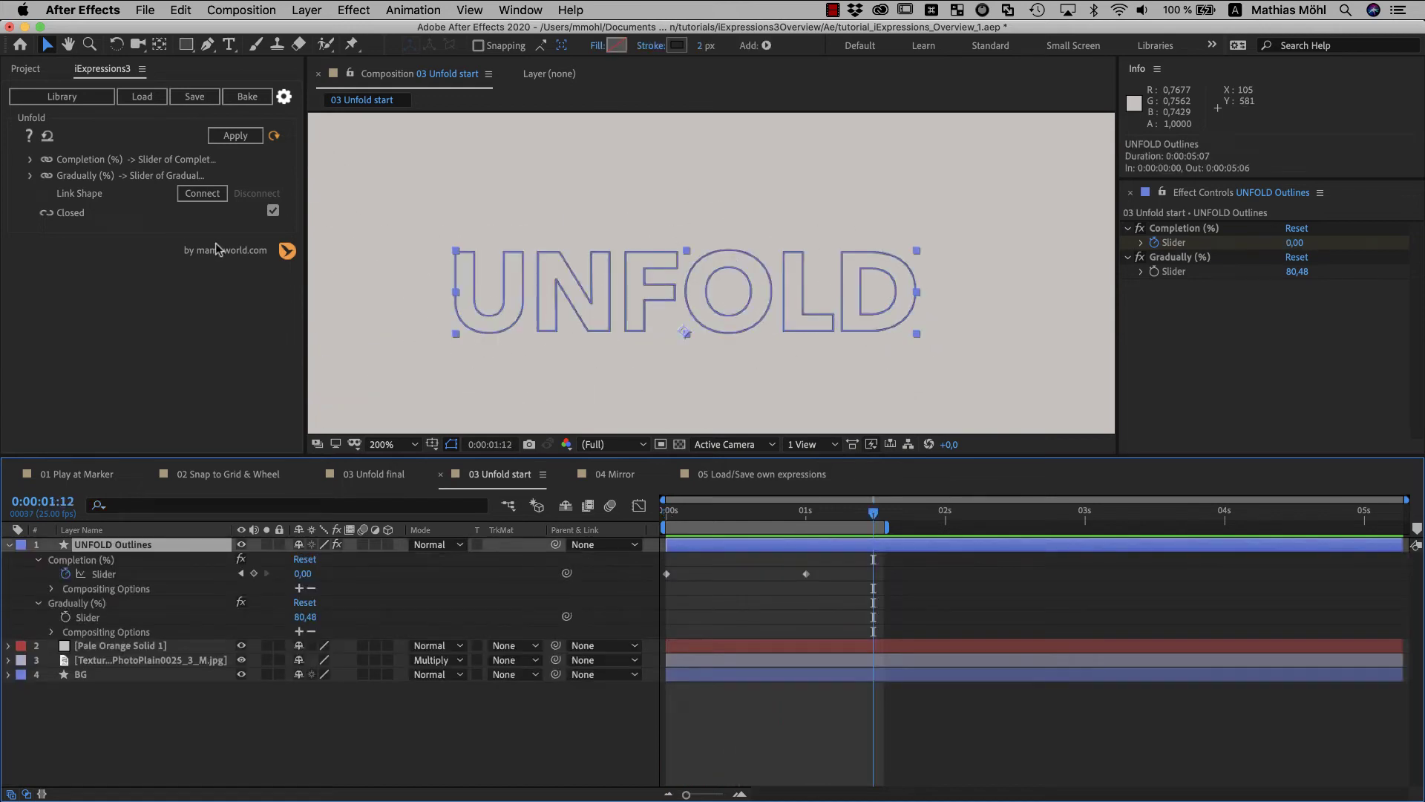
pyautogui.click(29, 160)
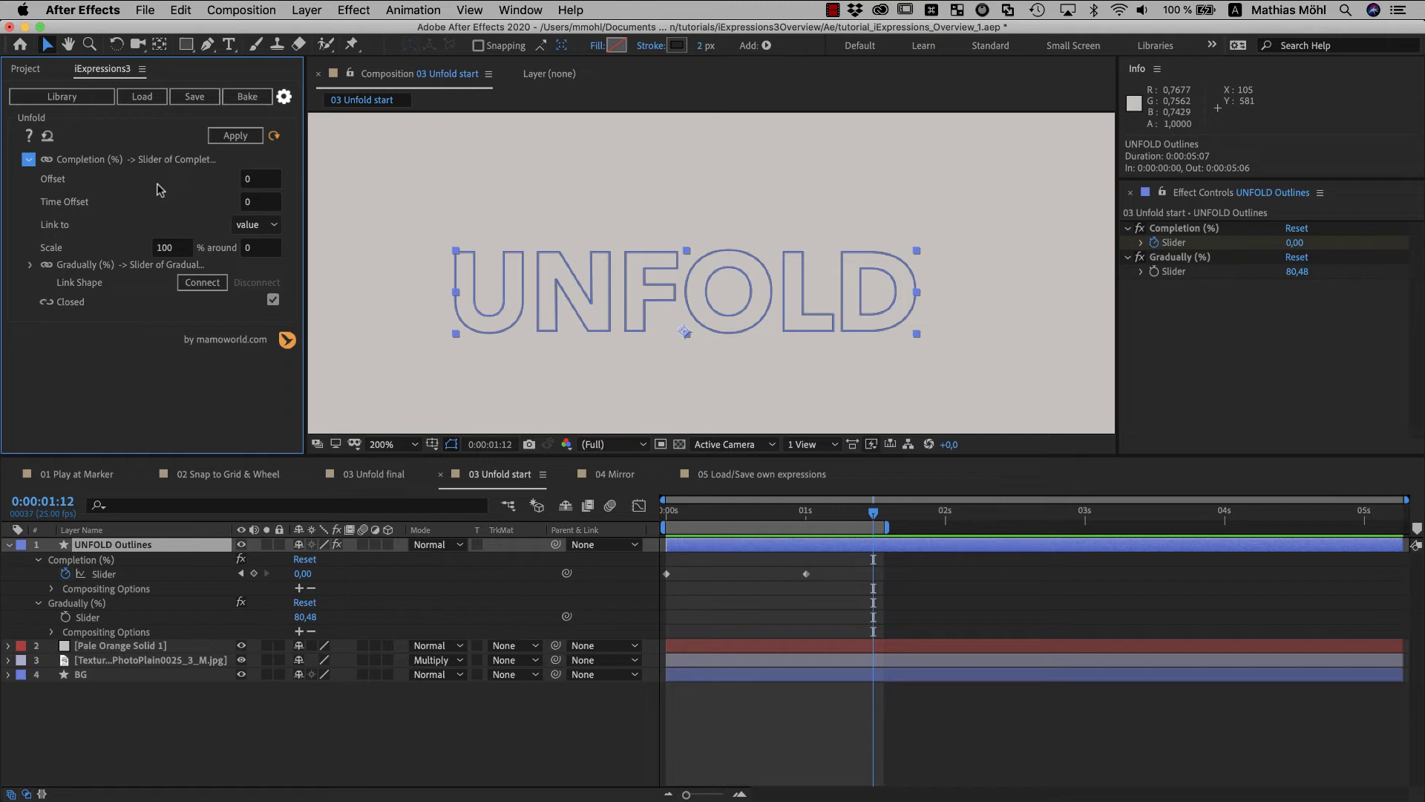
# - Turn on auto-reapply and set the Completion link's Time Offset to 25 frames
pyautogui.moveTo(248, 183)
pyautogui.click(273, 135)
pyautogui.click(257, 202)
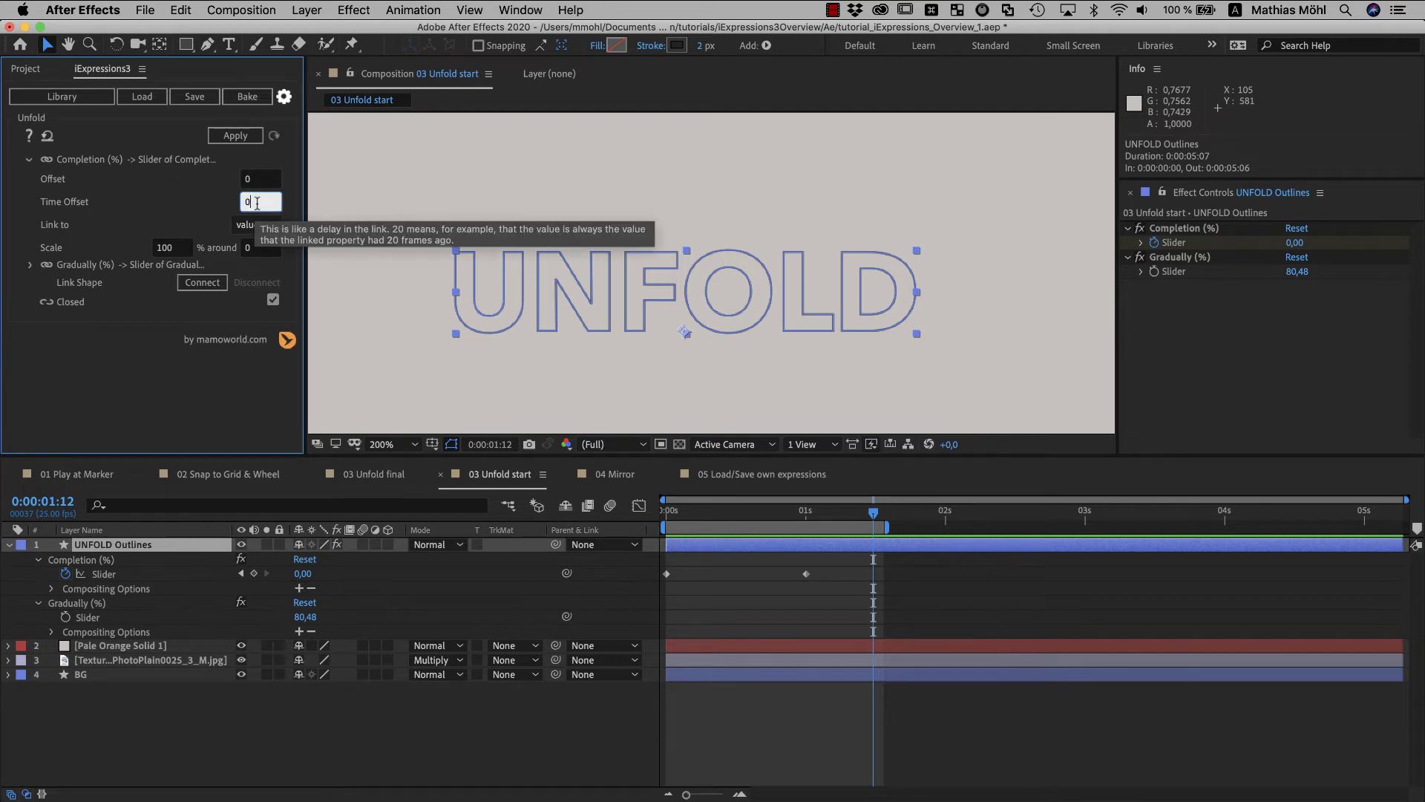
pyautogui.write('25')
pyautogui.press('Return')
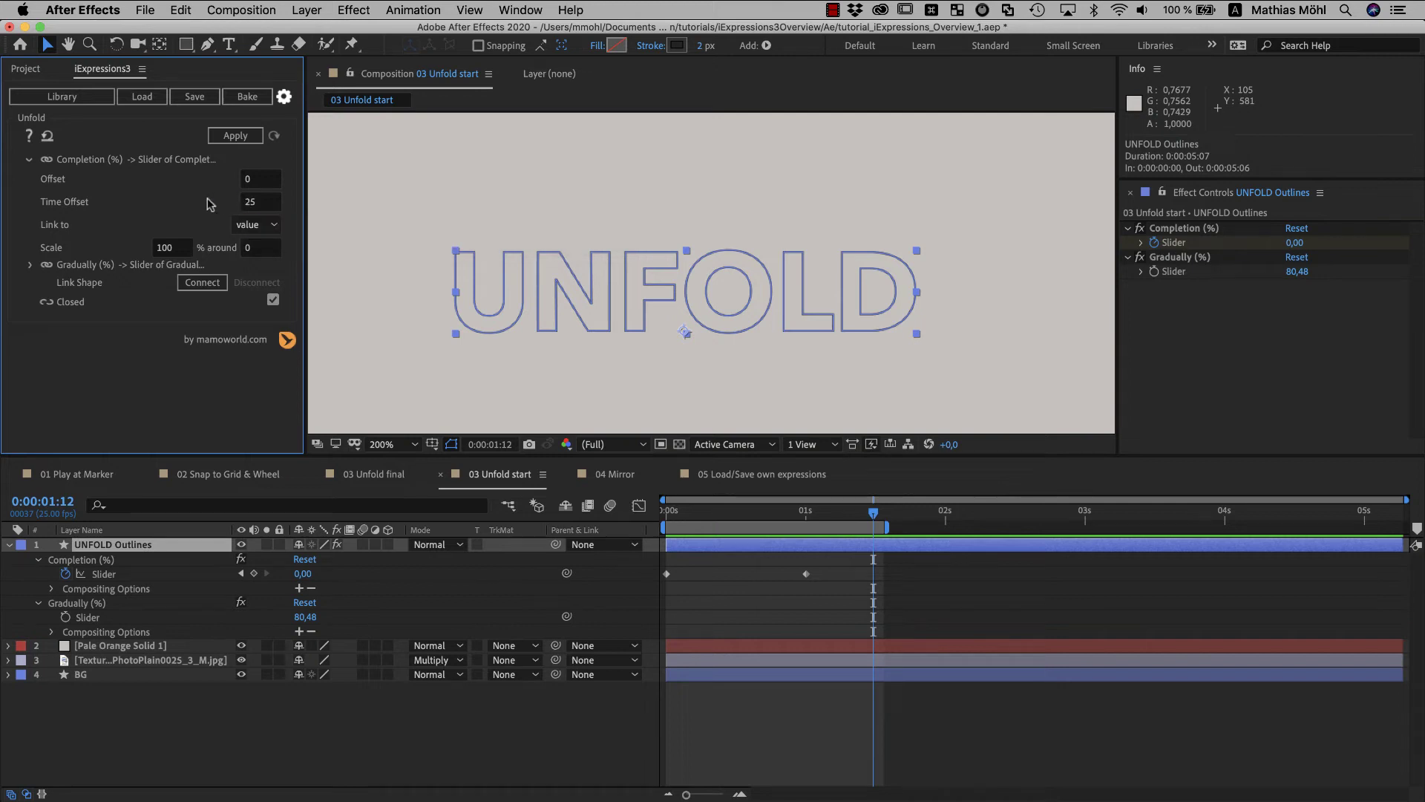
# - Reapply Unfold to the letter Path properties and preview about 2.6 seconds of the staggered unfold
pyautogui.click(130, 506)
pyautogui.write('path')
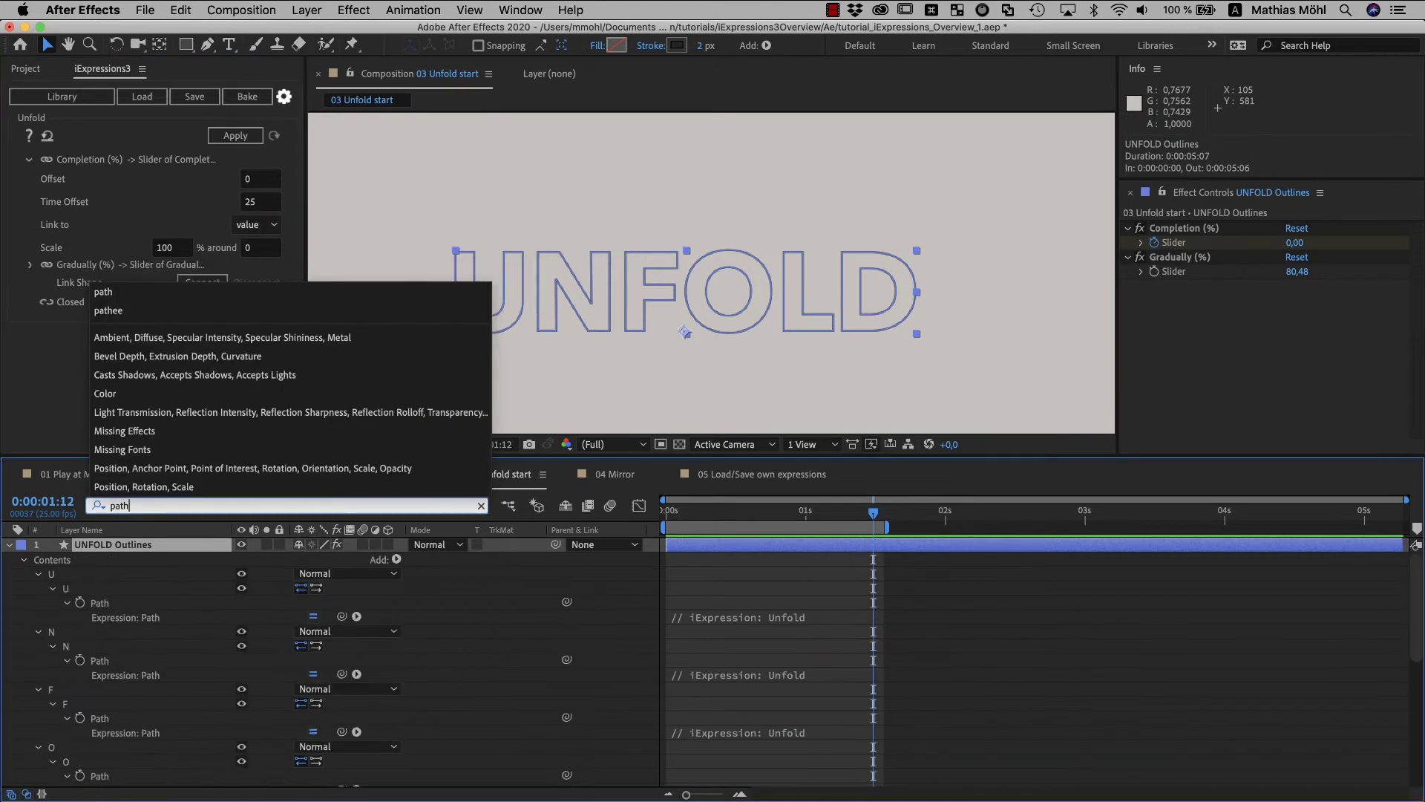
pyautogui.click(108, 602)
pyautogui.click(235, 135)
pyautogui.moveTo(887, 527); pyautogui.dragTo(1026, 527)
pyautogui.press('space')
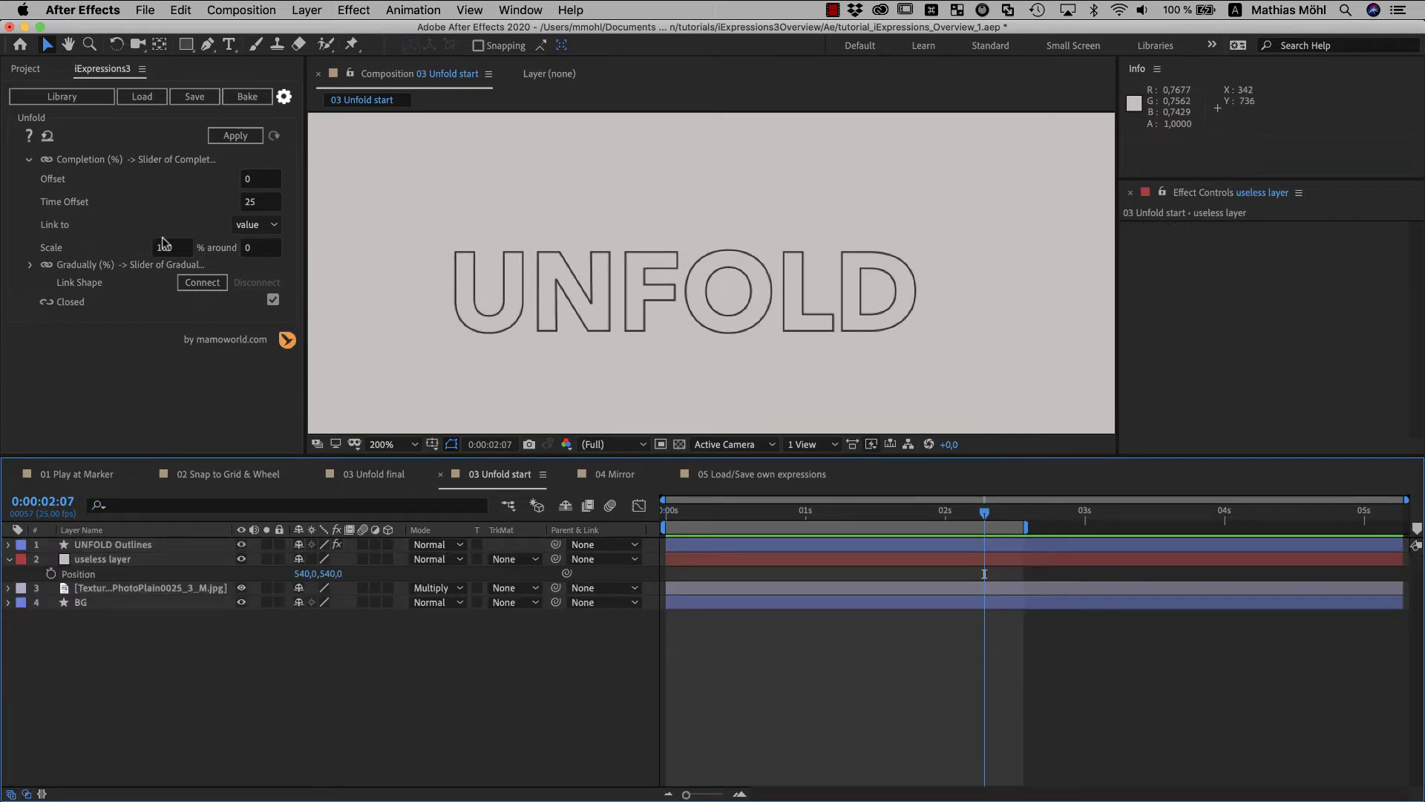
# - Link Completion to the useless layer's Position x value with a 200% scale
pyautogui.click(250, 225)
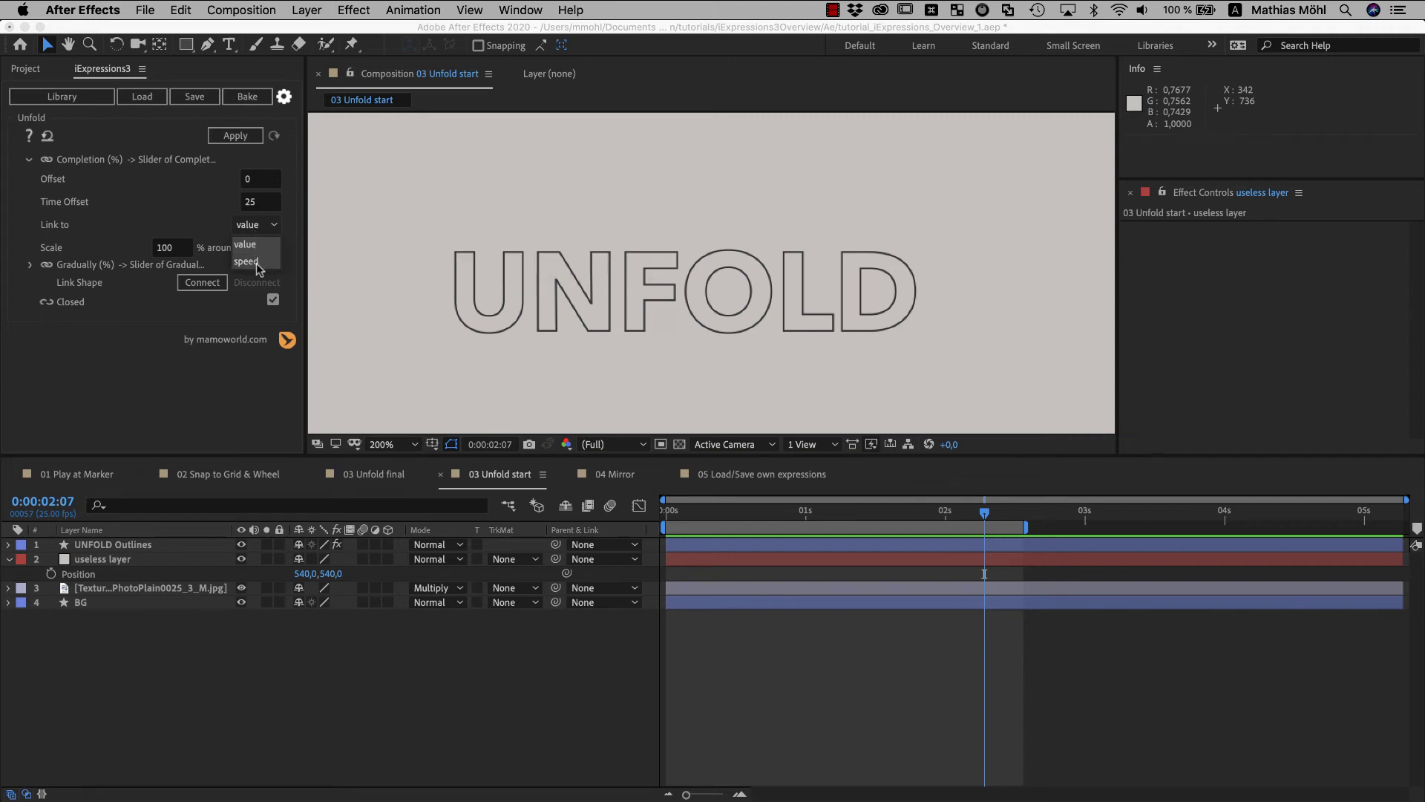
pyautogui.click(213, 232)
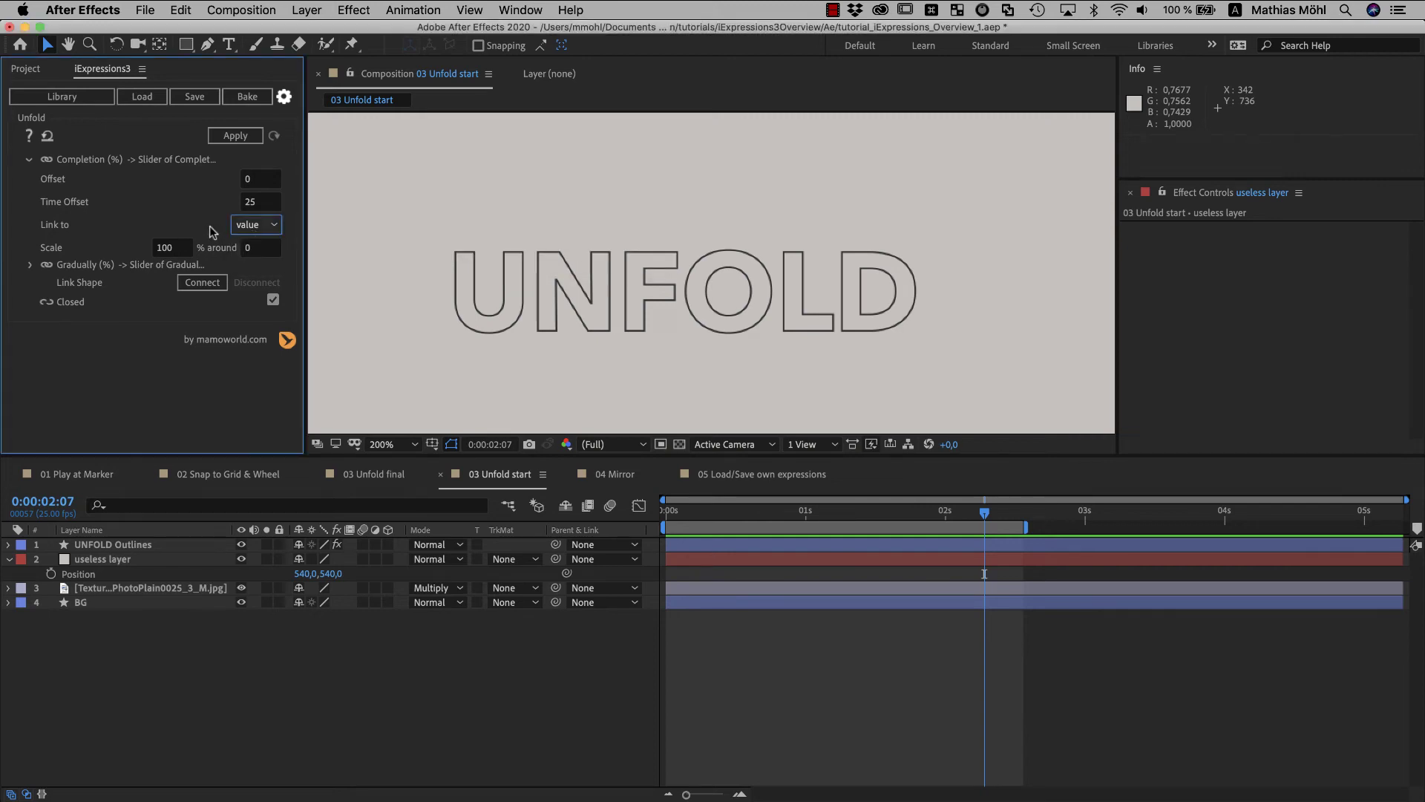
pyautogui.click(46, 160)
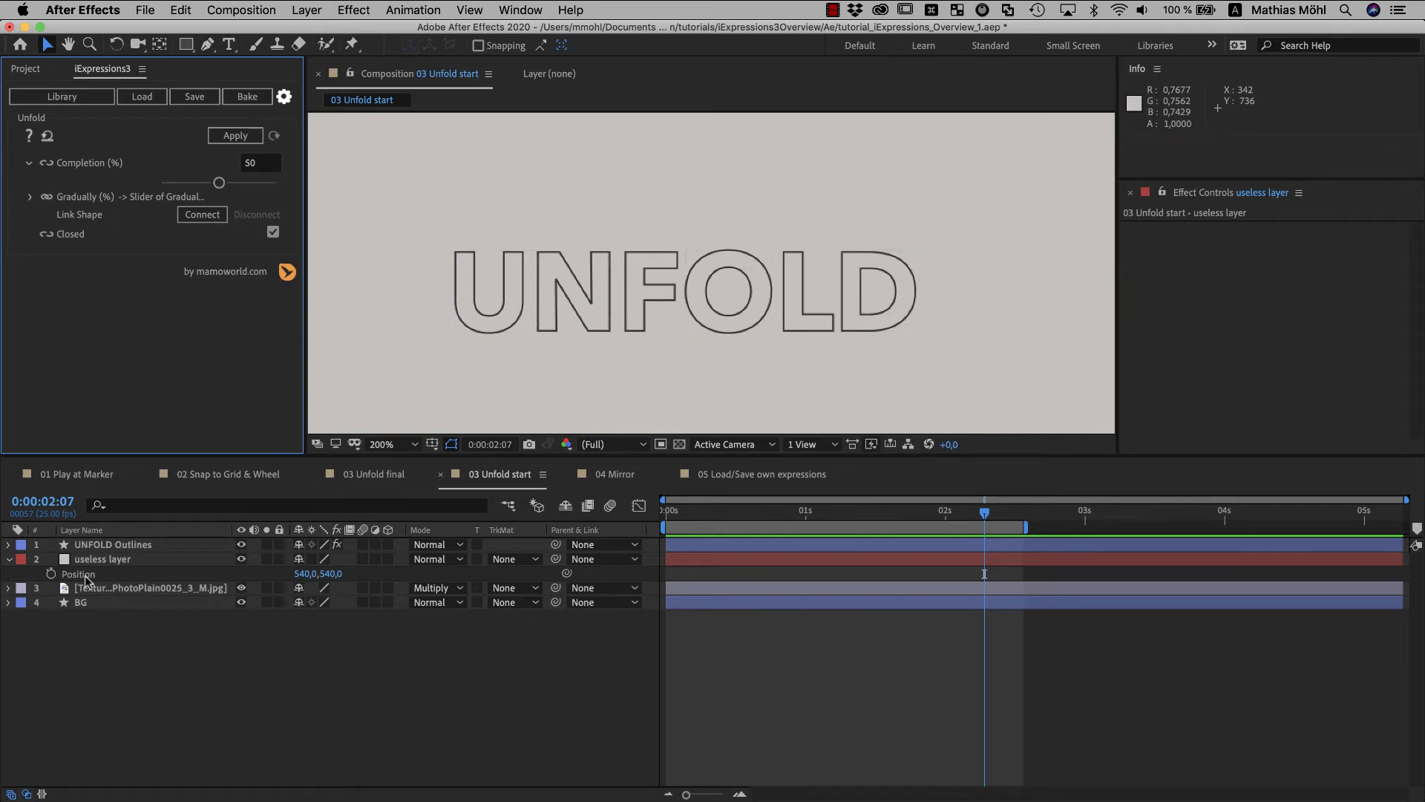
pyautogui.click(80, 575)
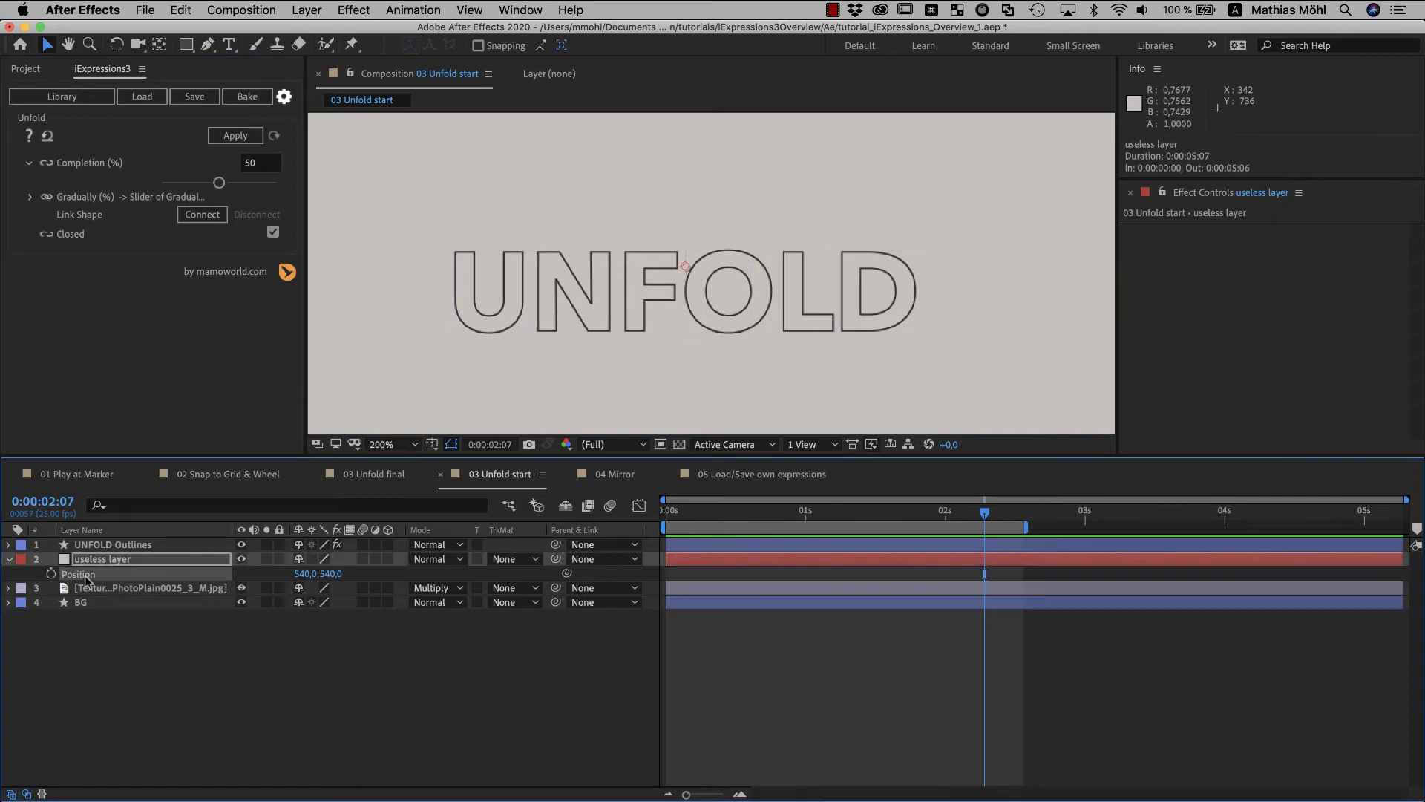
pyautogui.click(46, 160)
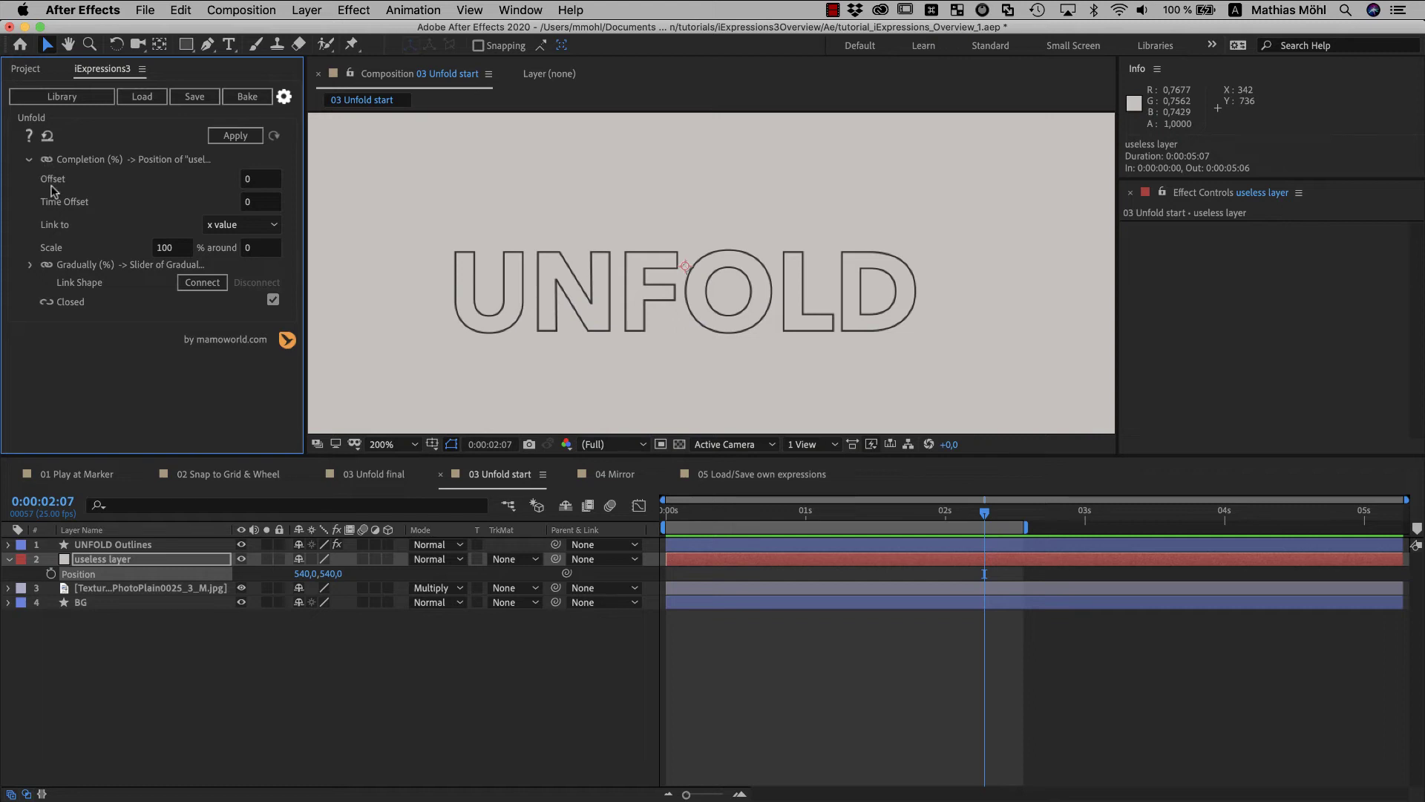
pyautogui.click(231, 226)
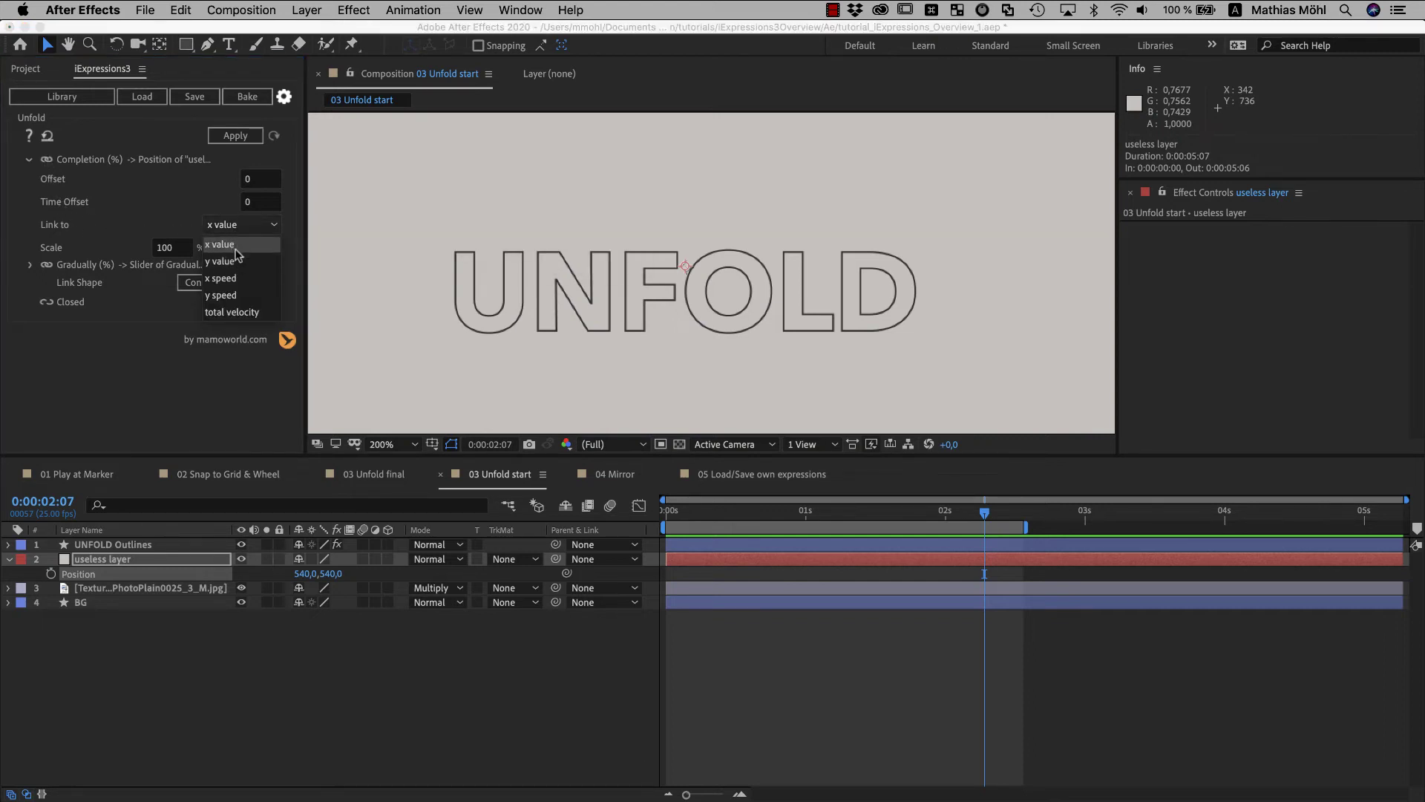
pyautogui.click(190, 232)
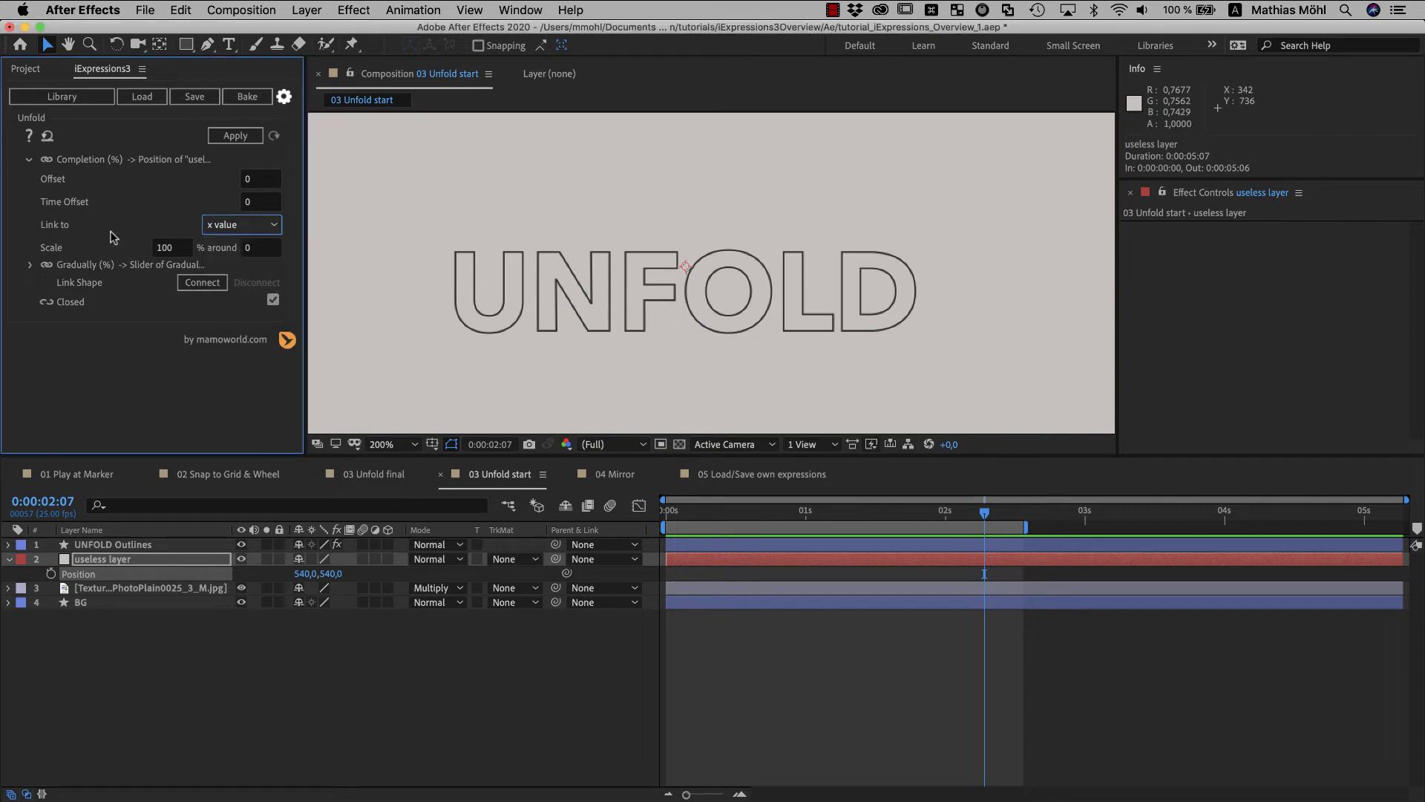
pyautogui.click(175, 248)
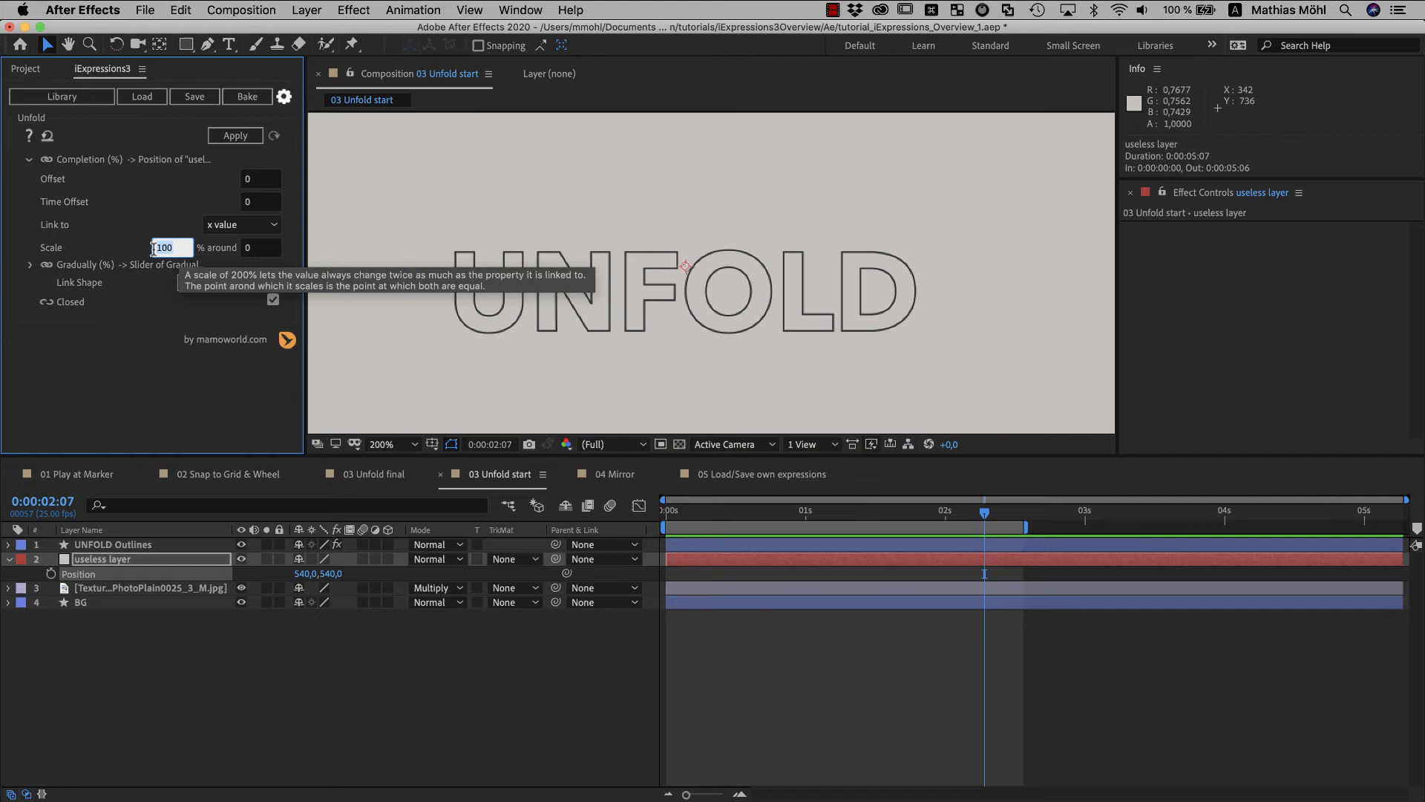
pyautogui.write('2')
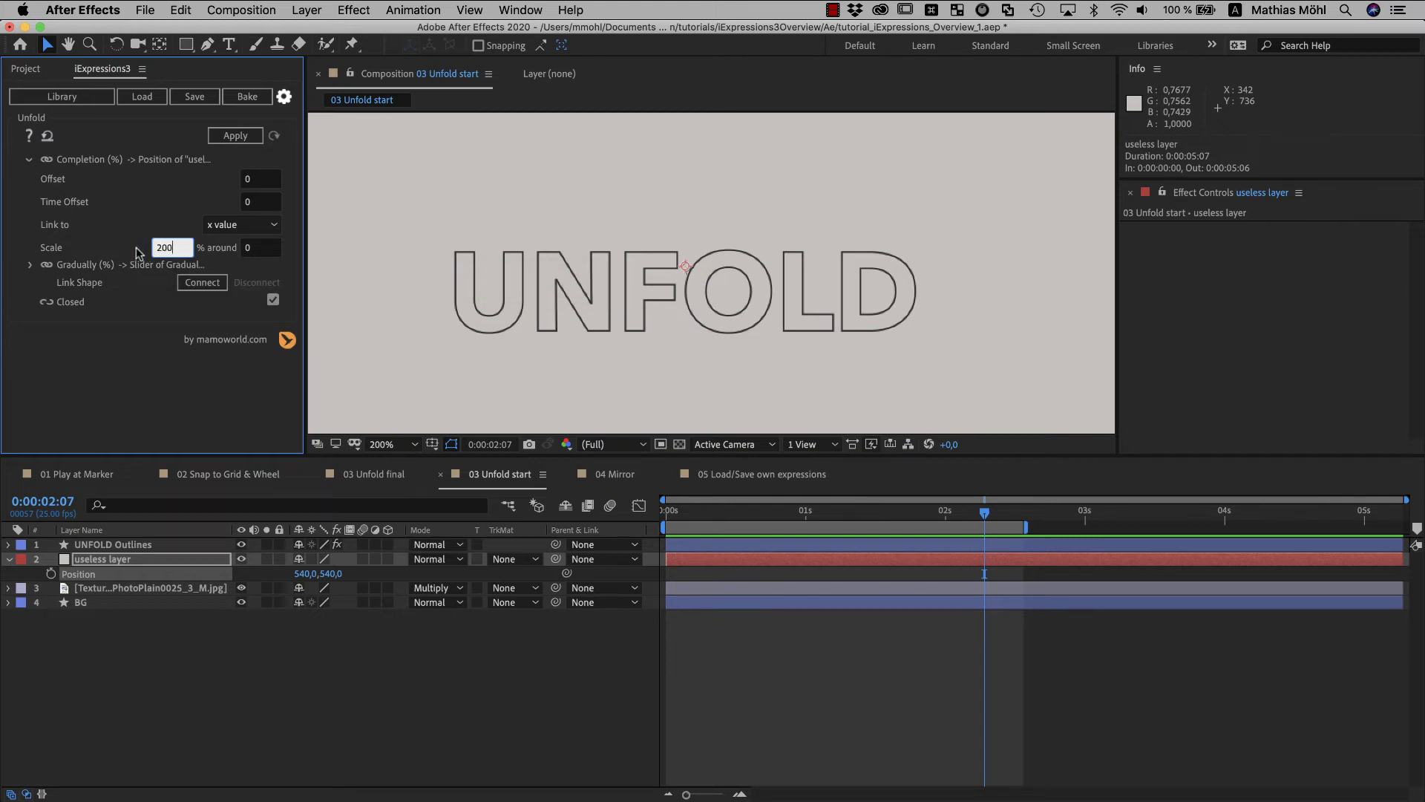
pyautogui.write('00')
pyautogui.press('Return')
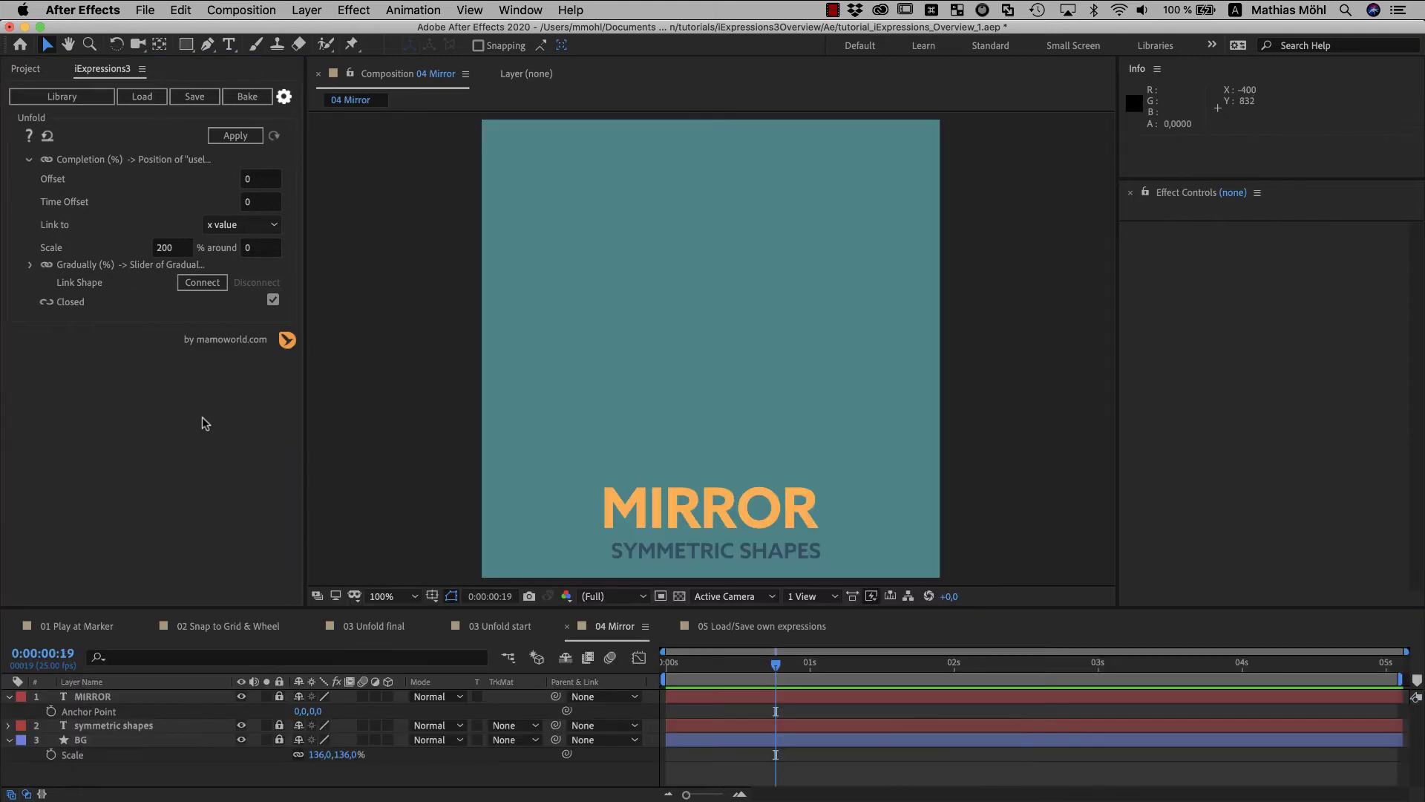
# - Load the Mirror expression from the library's Path > Modify category
pyautogui.click(61, 97)
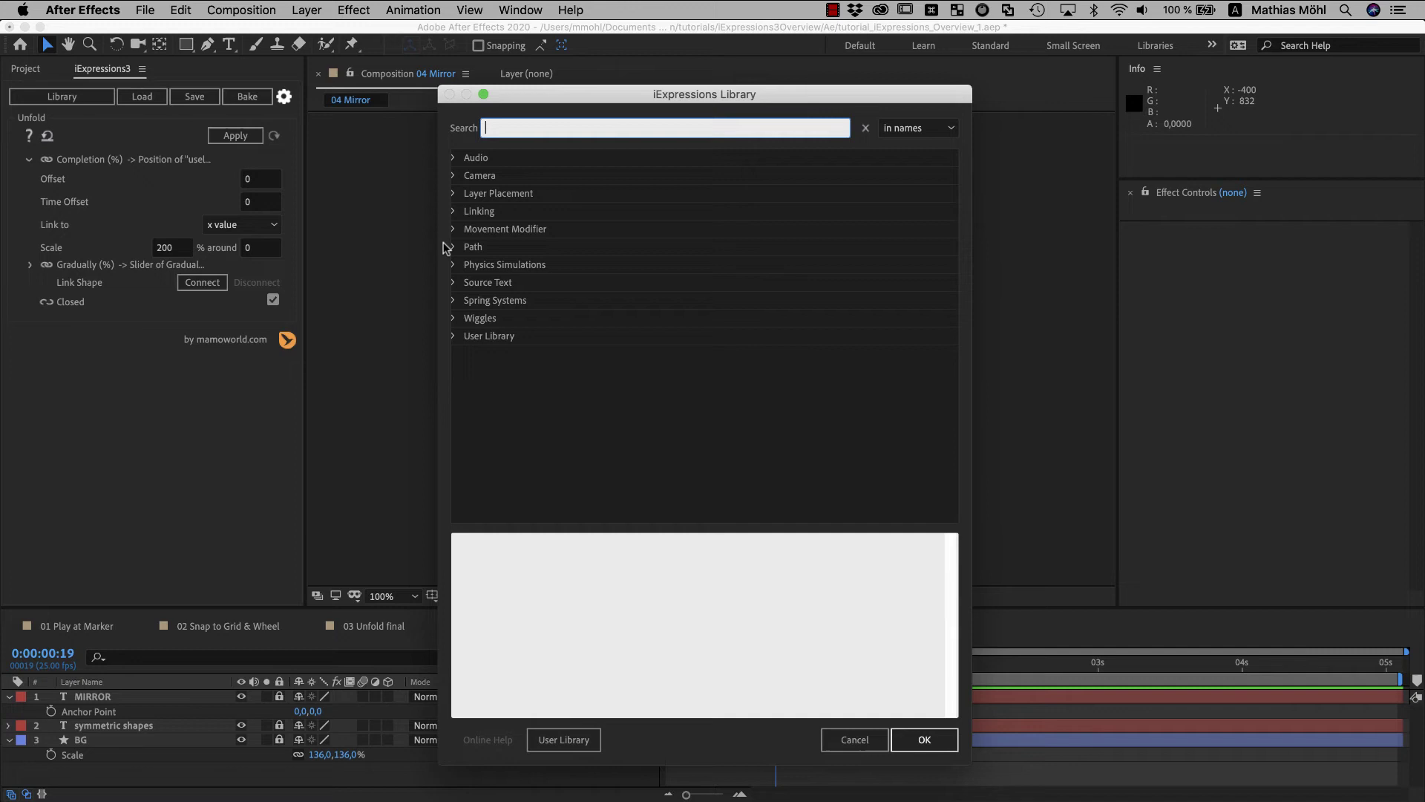
pyautogui.click(452, 247)
pyautogui.click(461, 283)
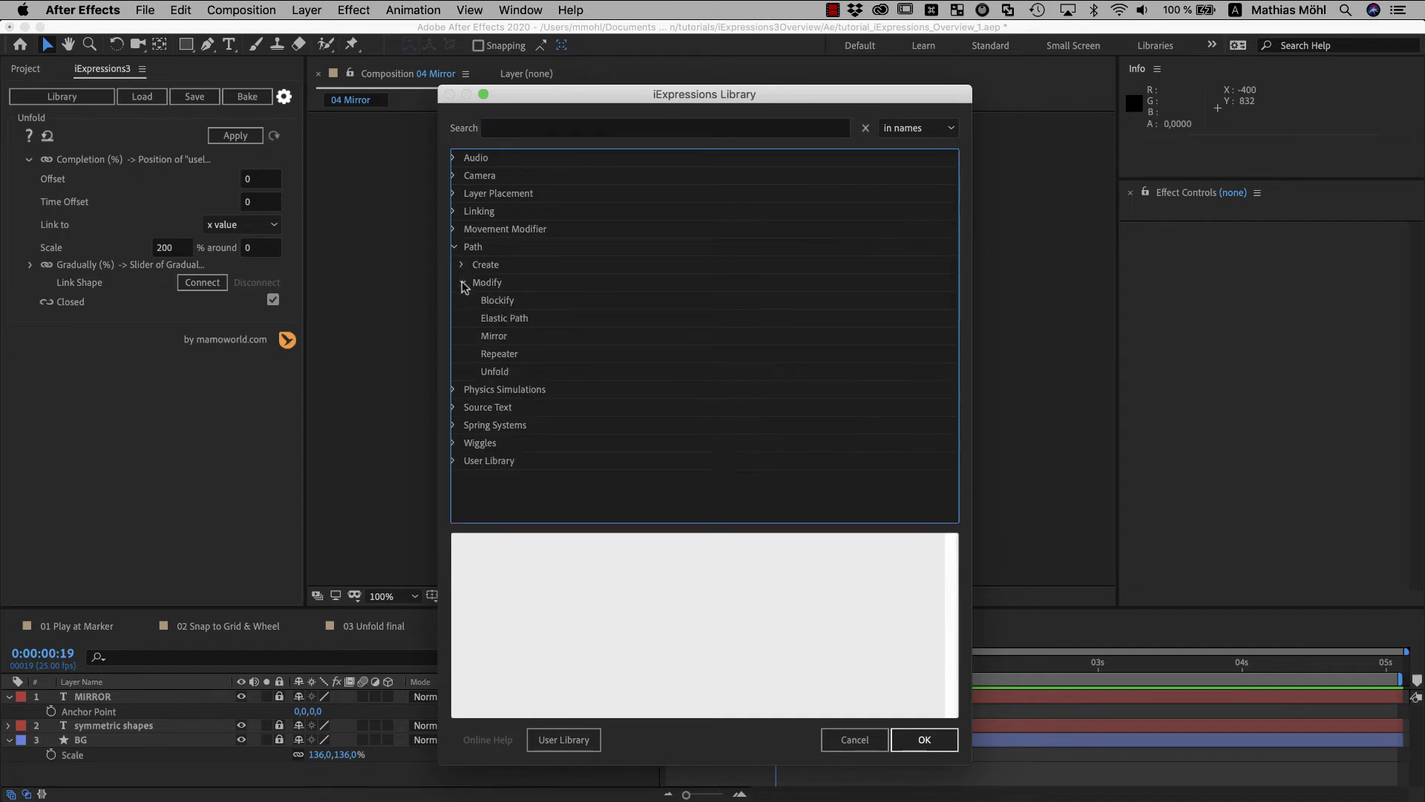
pyautogui.click(492, 336)
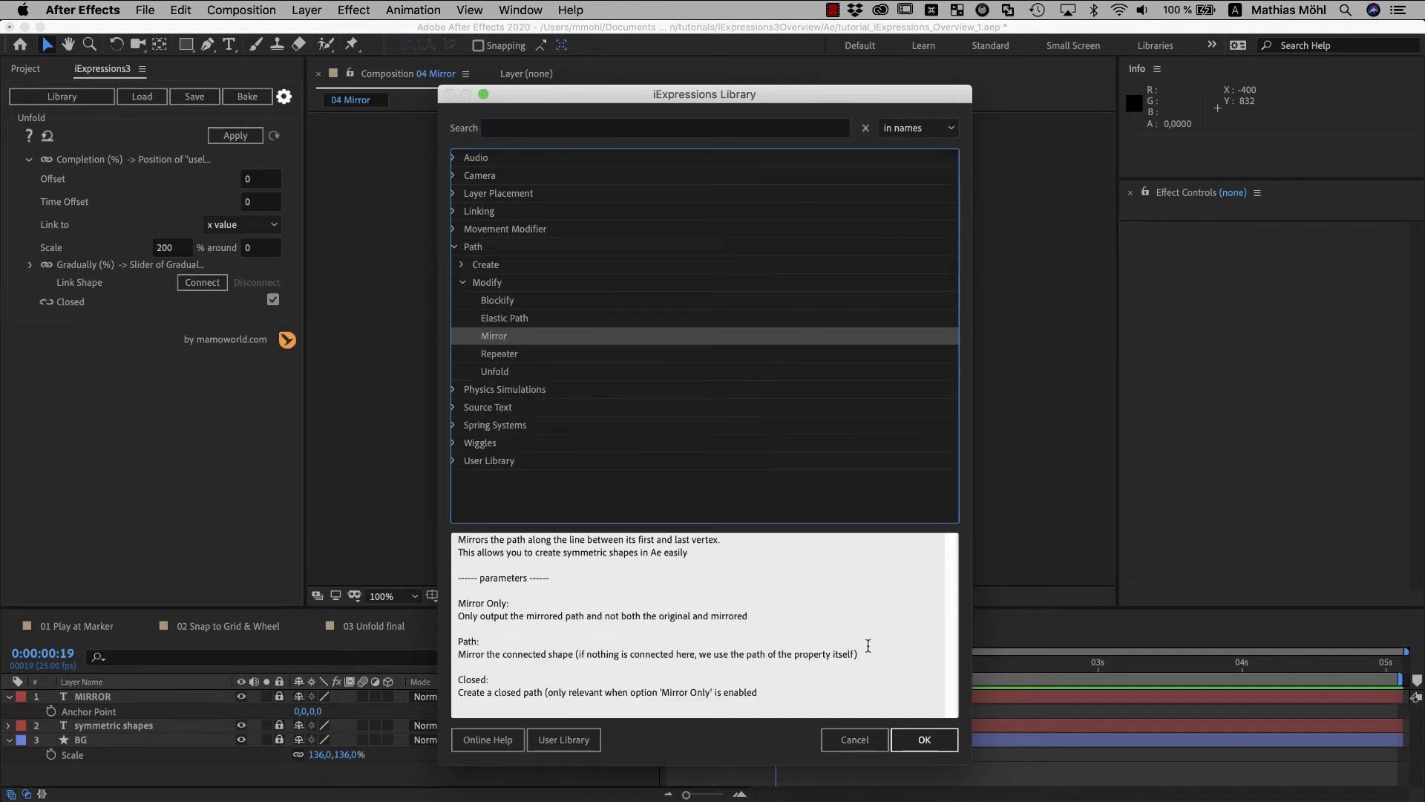
pyautogui.click(923, 739)
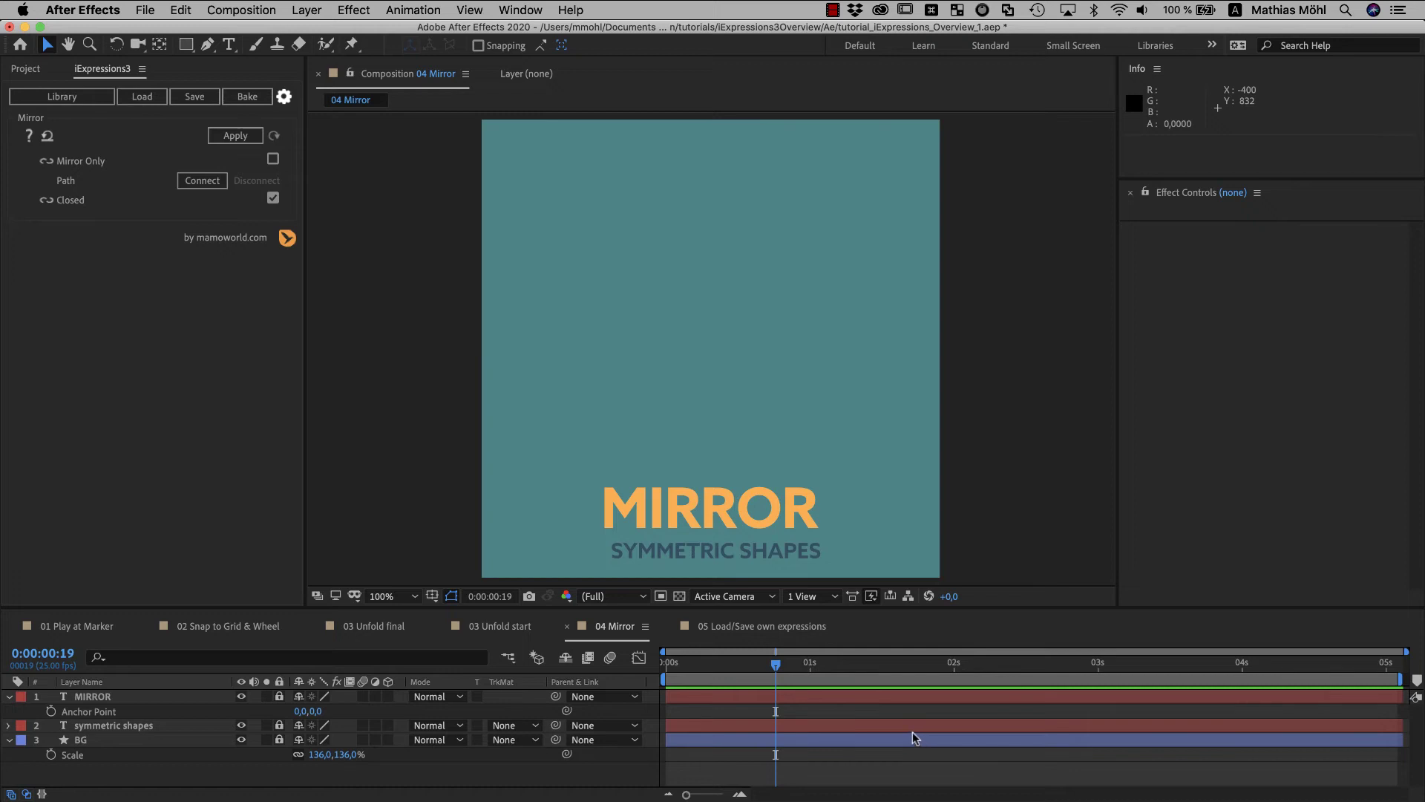
# - Draw a five-point half-arrow outline with the Pen tool
pyautogui.click(206, 46)
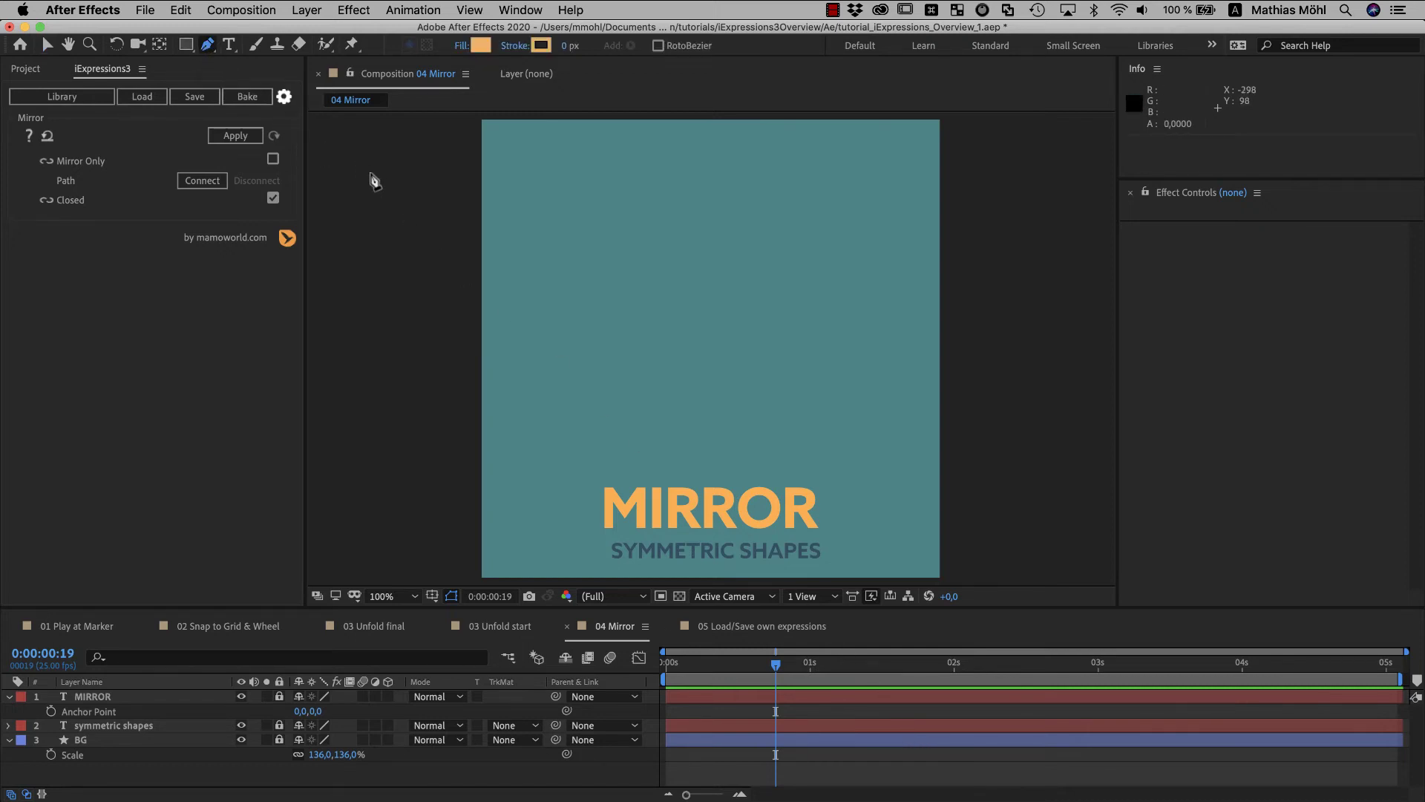
pyautogui.click(572, 205)
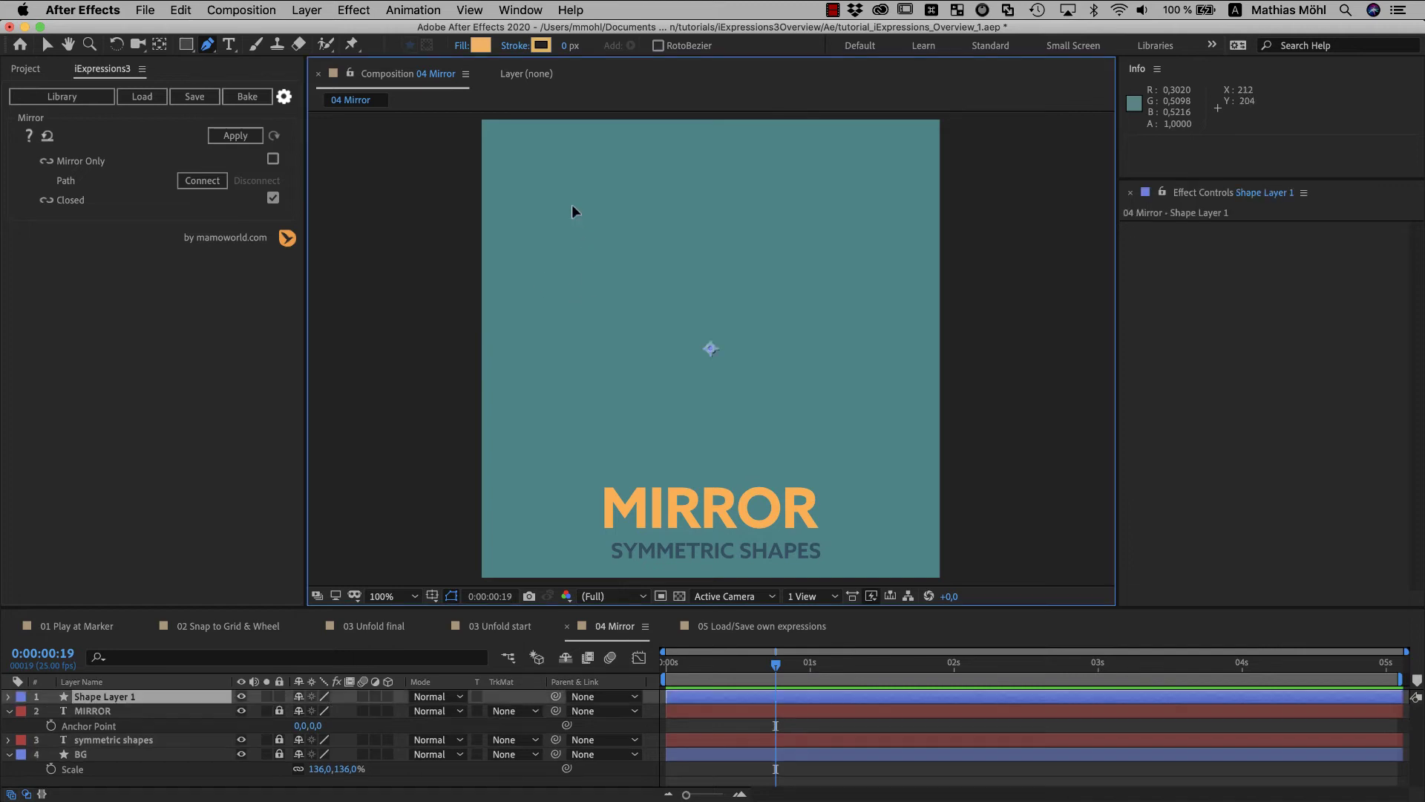
pyautogui.click(595, 366)
pyautogui.click(637, 335)
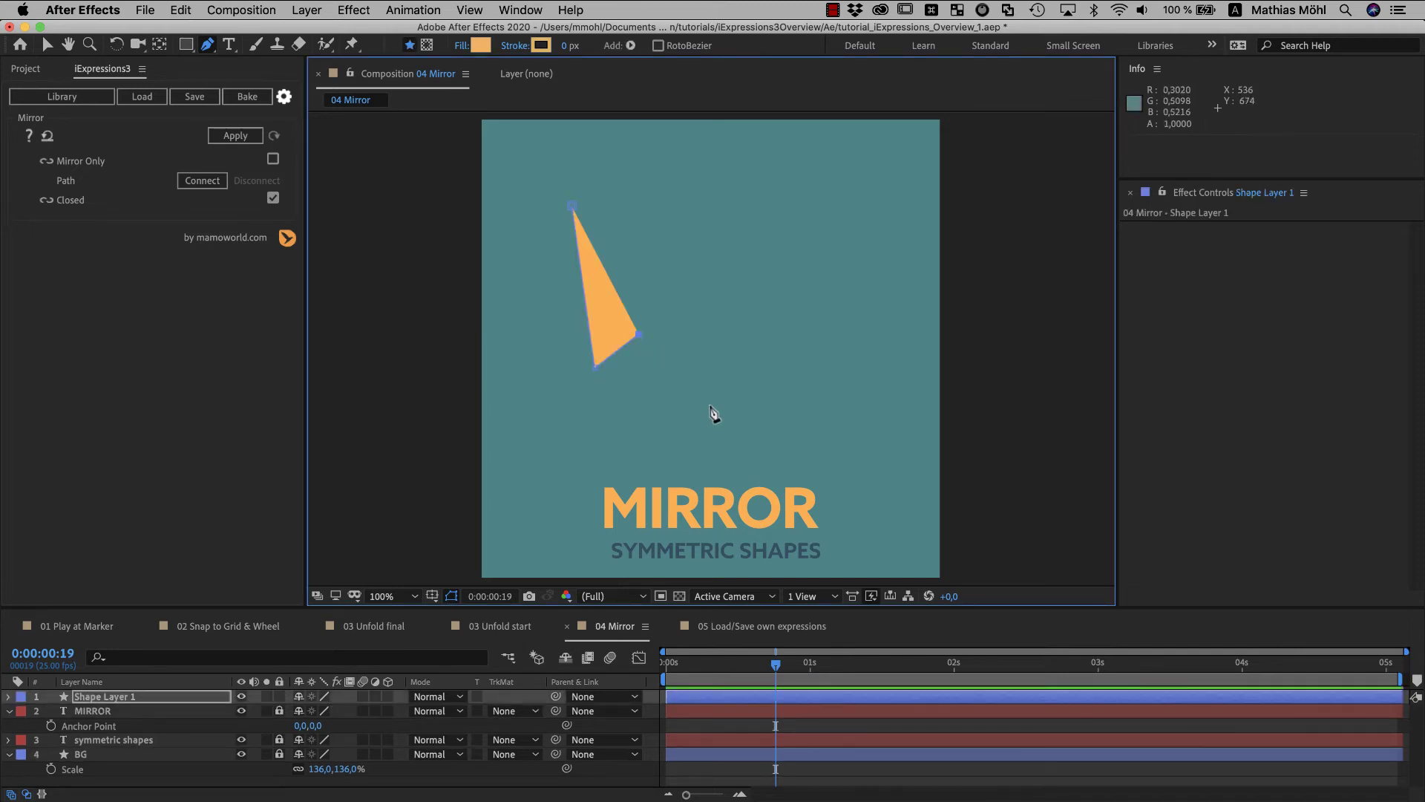
pyautogui.click(709, 406)
pyautogui.click(733, 383)
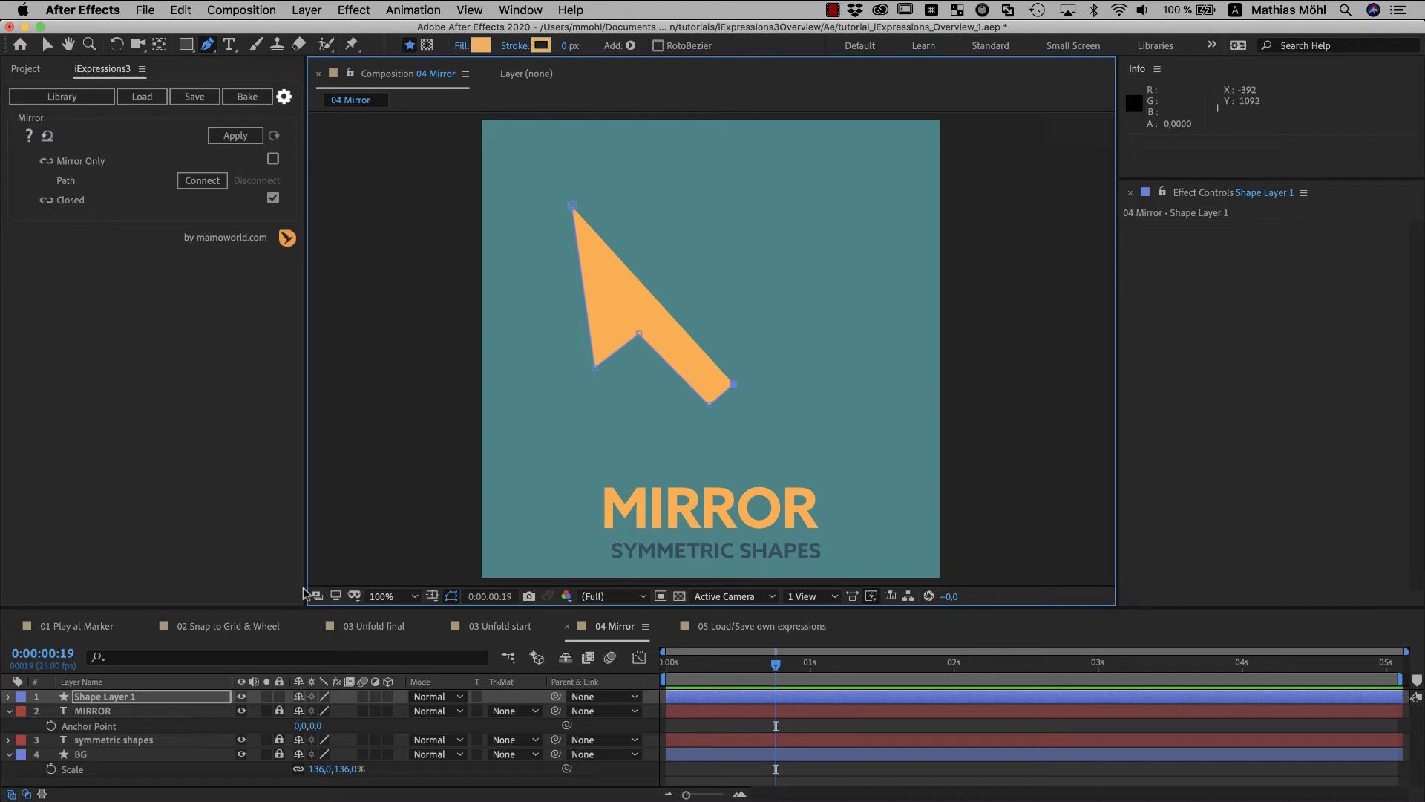
# - Apply the Mirror expression to the shape's Path property
pyautogui.click(169, 658)
pyautogui.write('path')
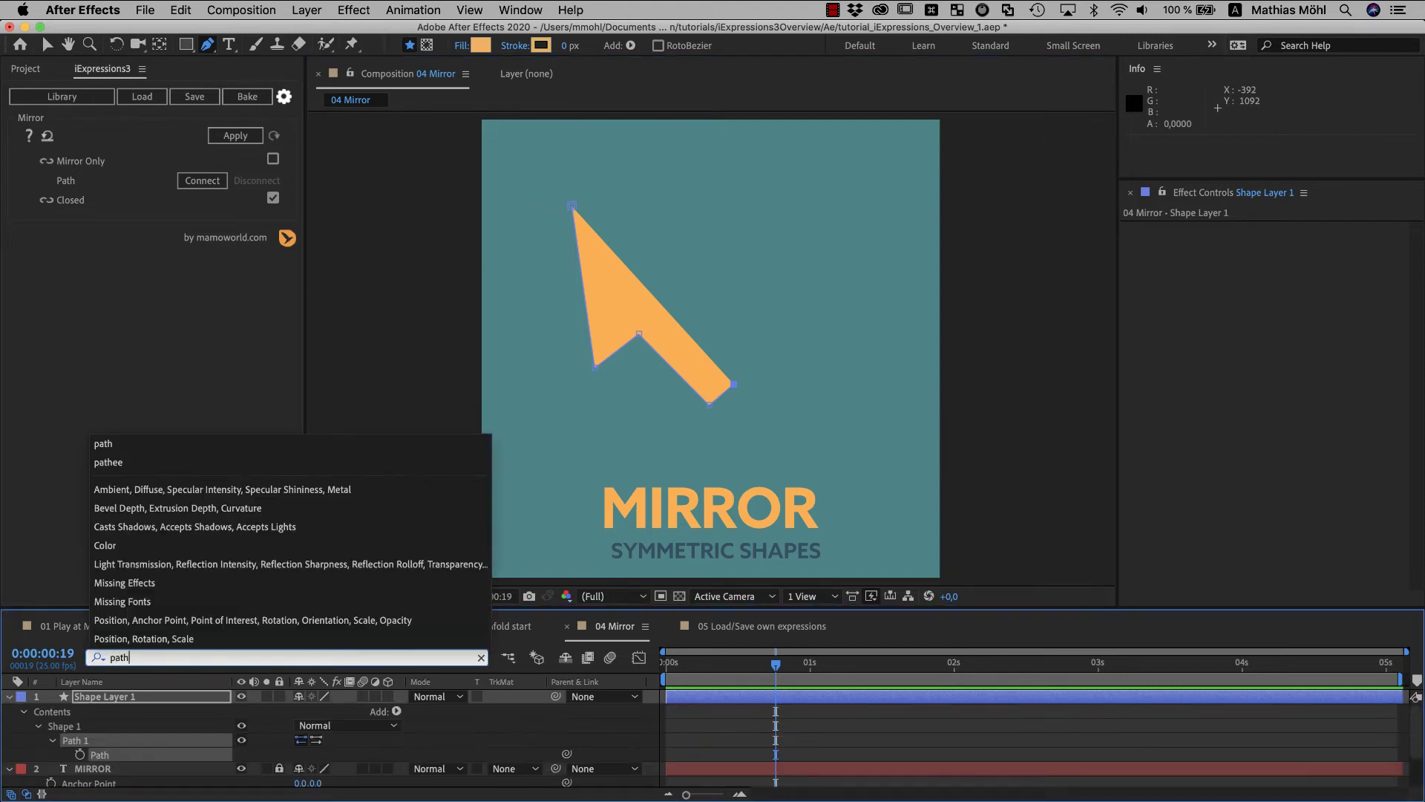
pyautogui.click(105, 756)
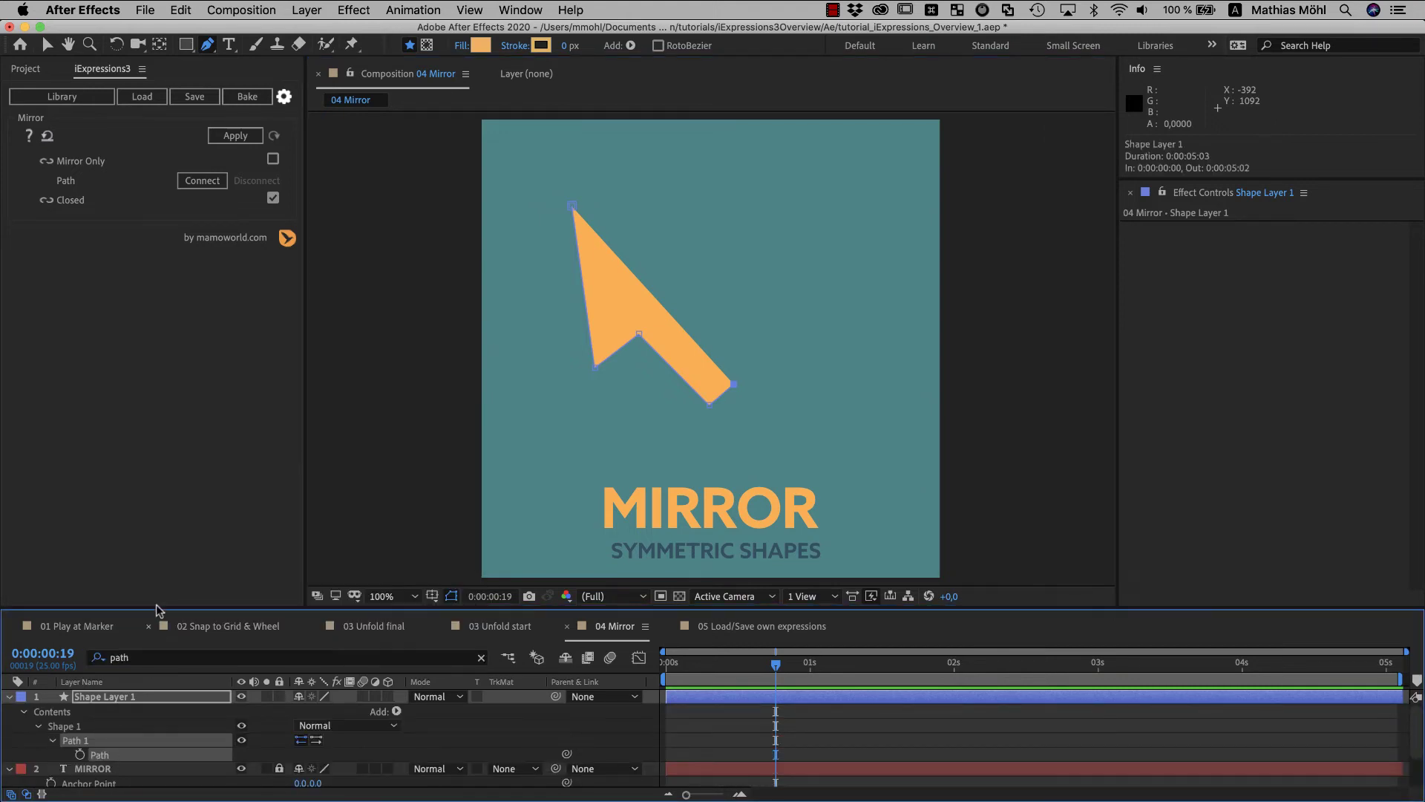
pyautogui.click(235, 136)
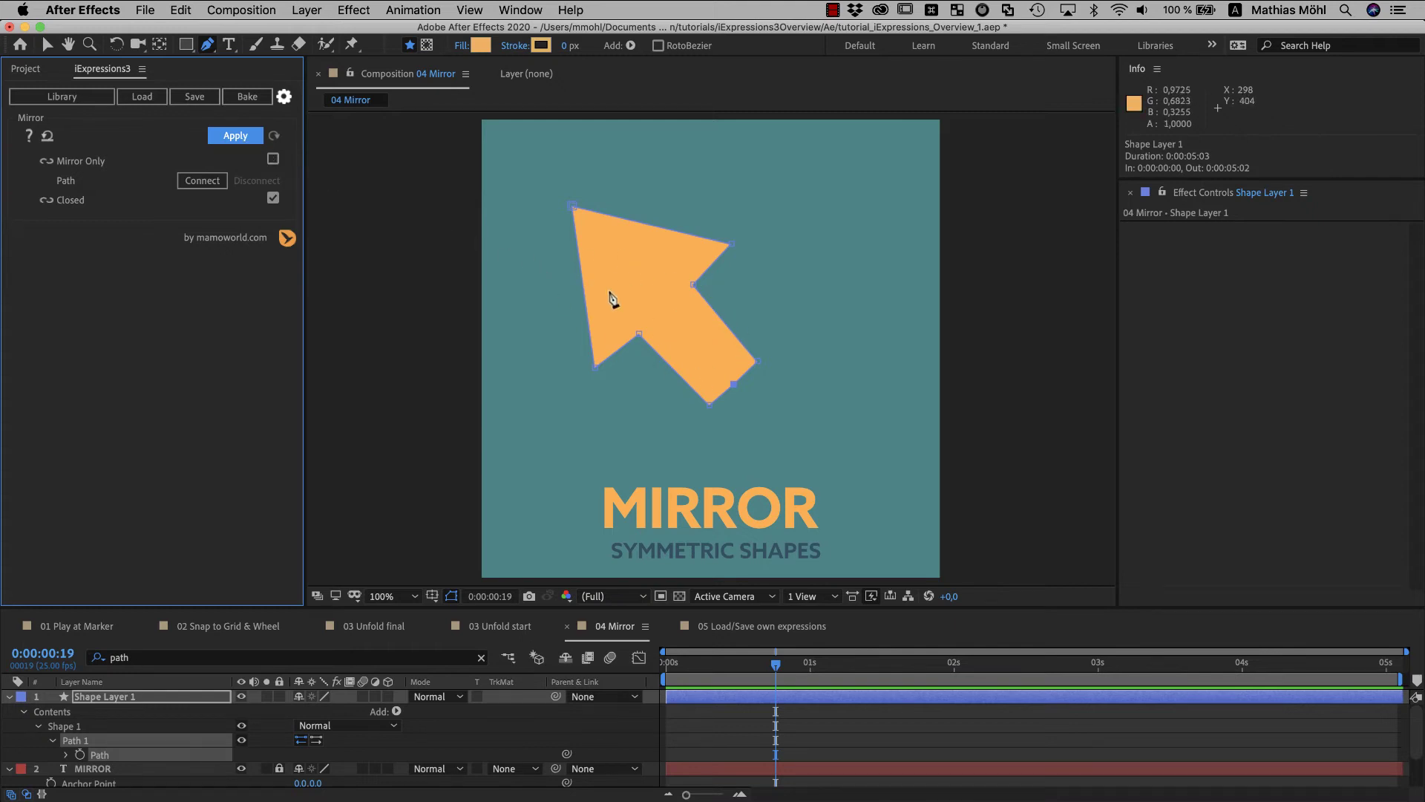
# - Toggle the mirror expression off to nudge the inner notch point, then re-enable it
pyautogui.click(47, 45)
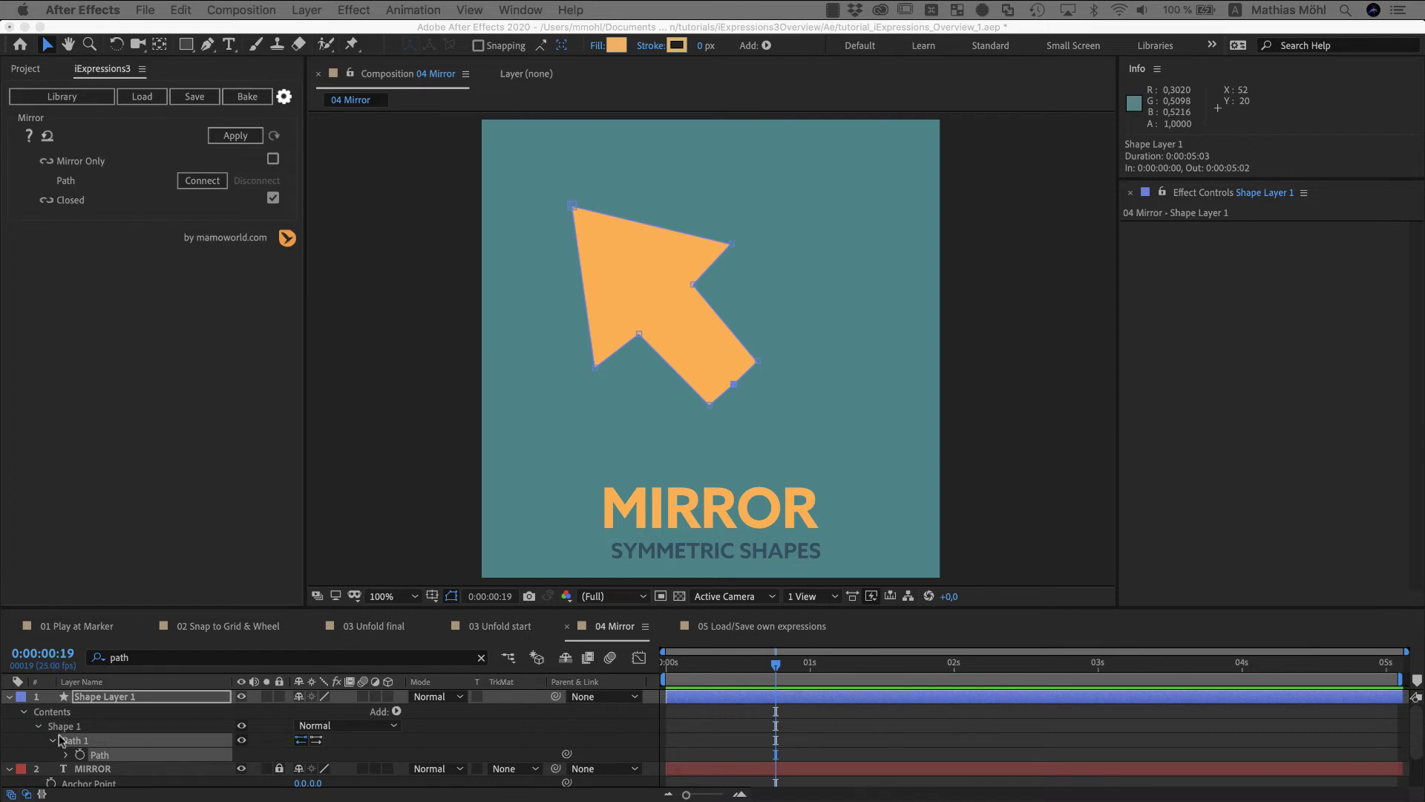
pyautogui.click(65, 758)
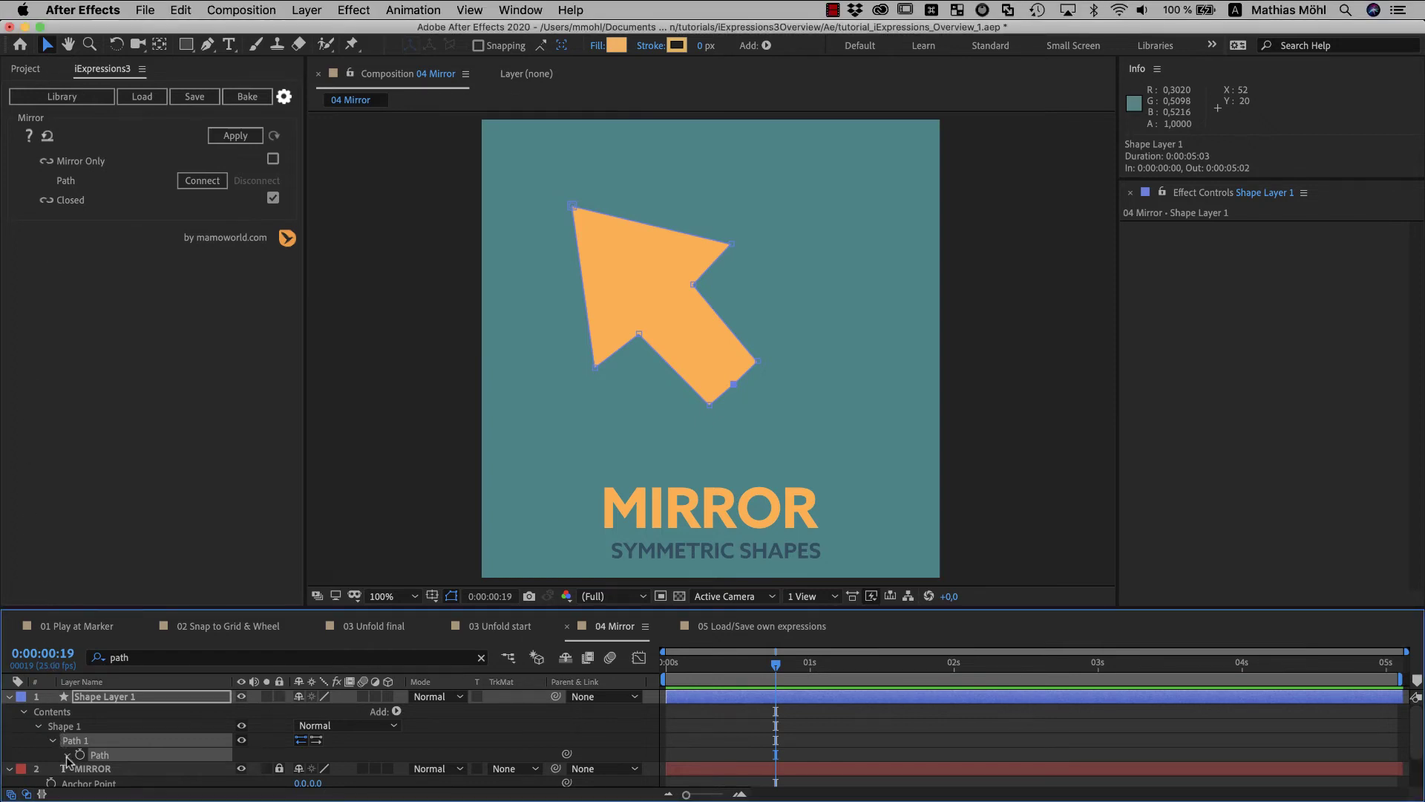
pyautogui.click(67, 757)
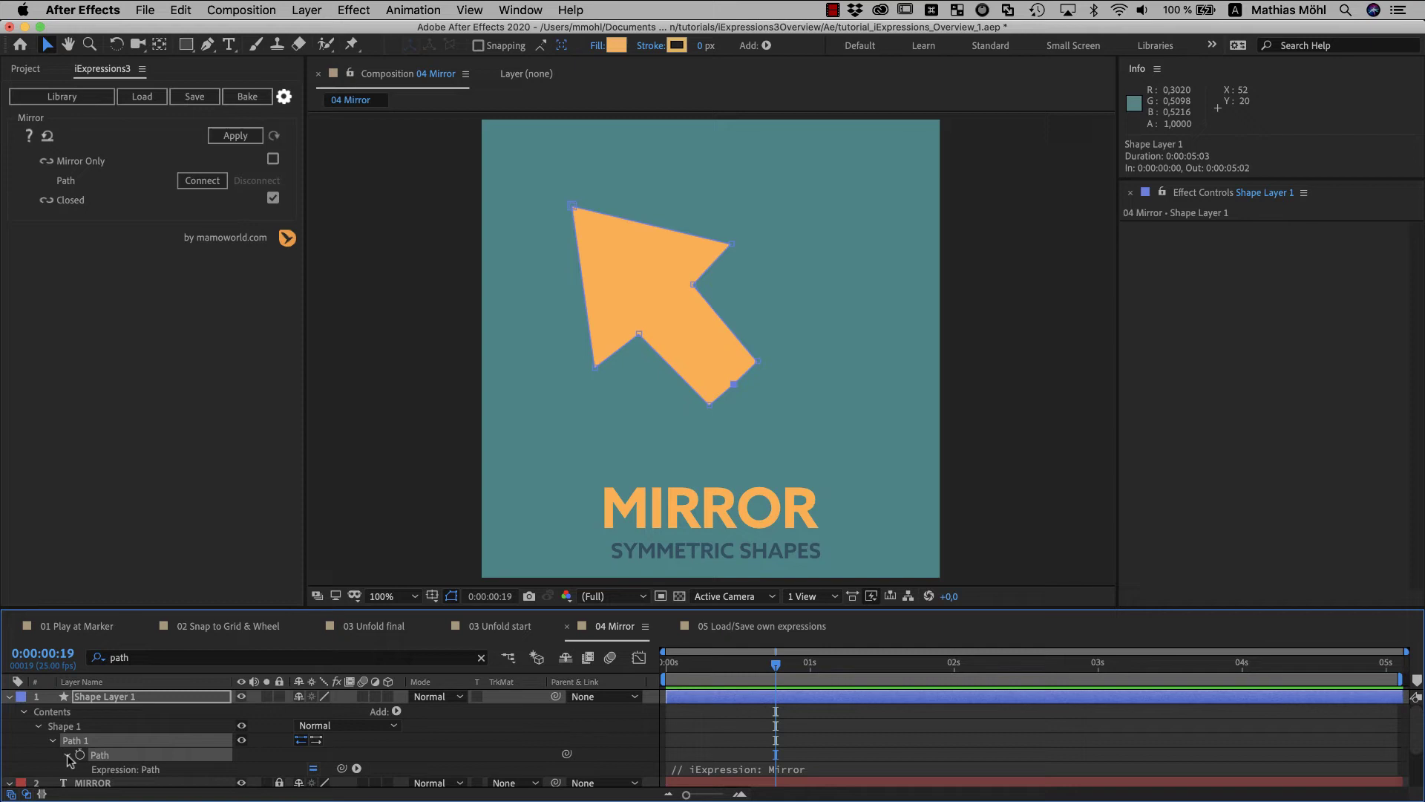
pyautogui.click(637, 338)
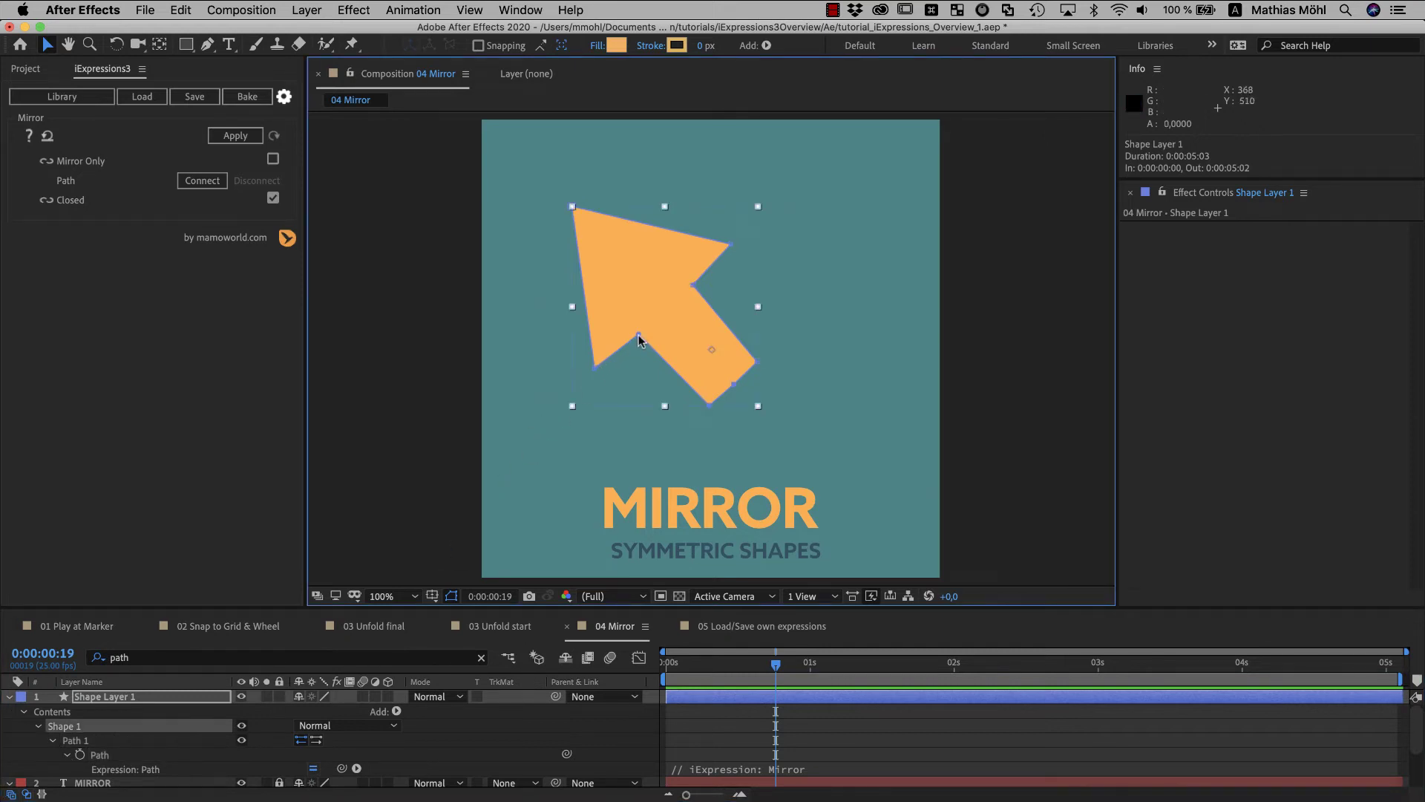
pyautogui.click(313, 770)
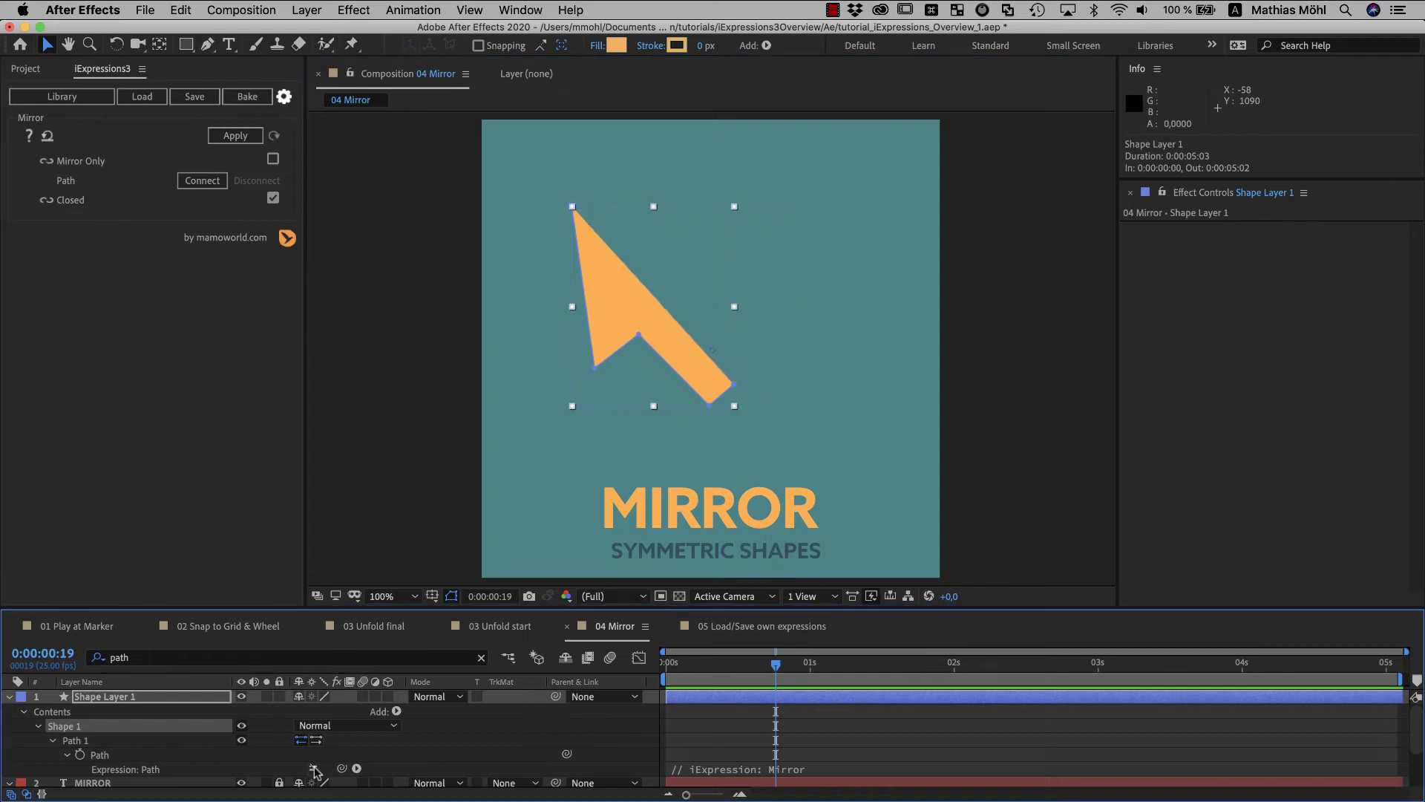
pyautogui.moveTo(638, 335); pyautogui.dragTo(622, 312)
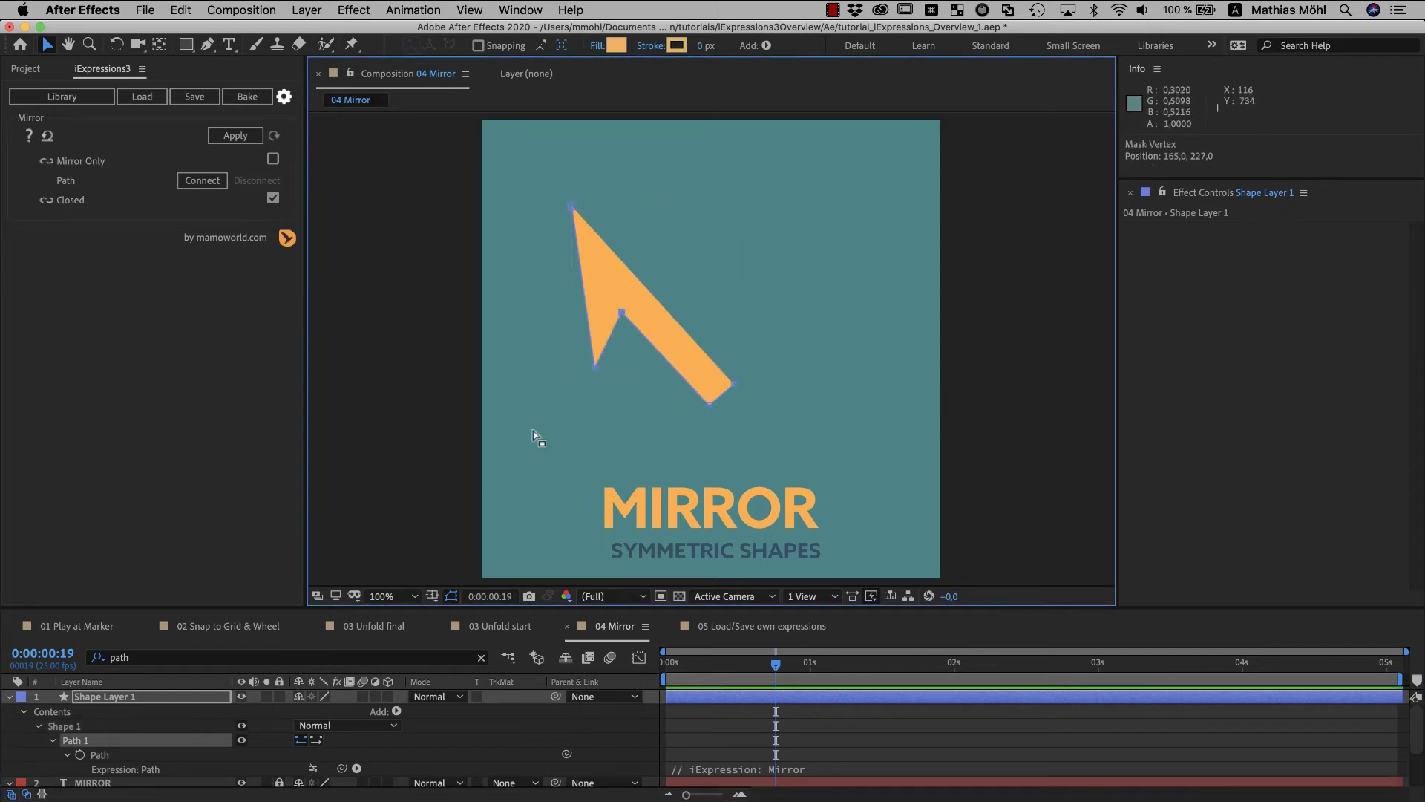
pyautogui.click(314, 768)
pyautogui.moveTo(325, 607); pyautogui.dragTo(328, 444)
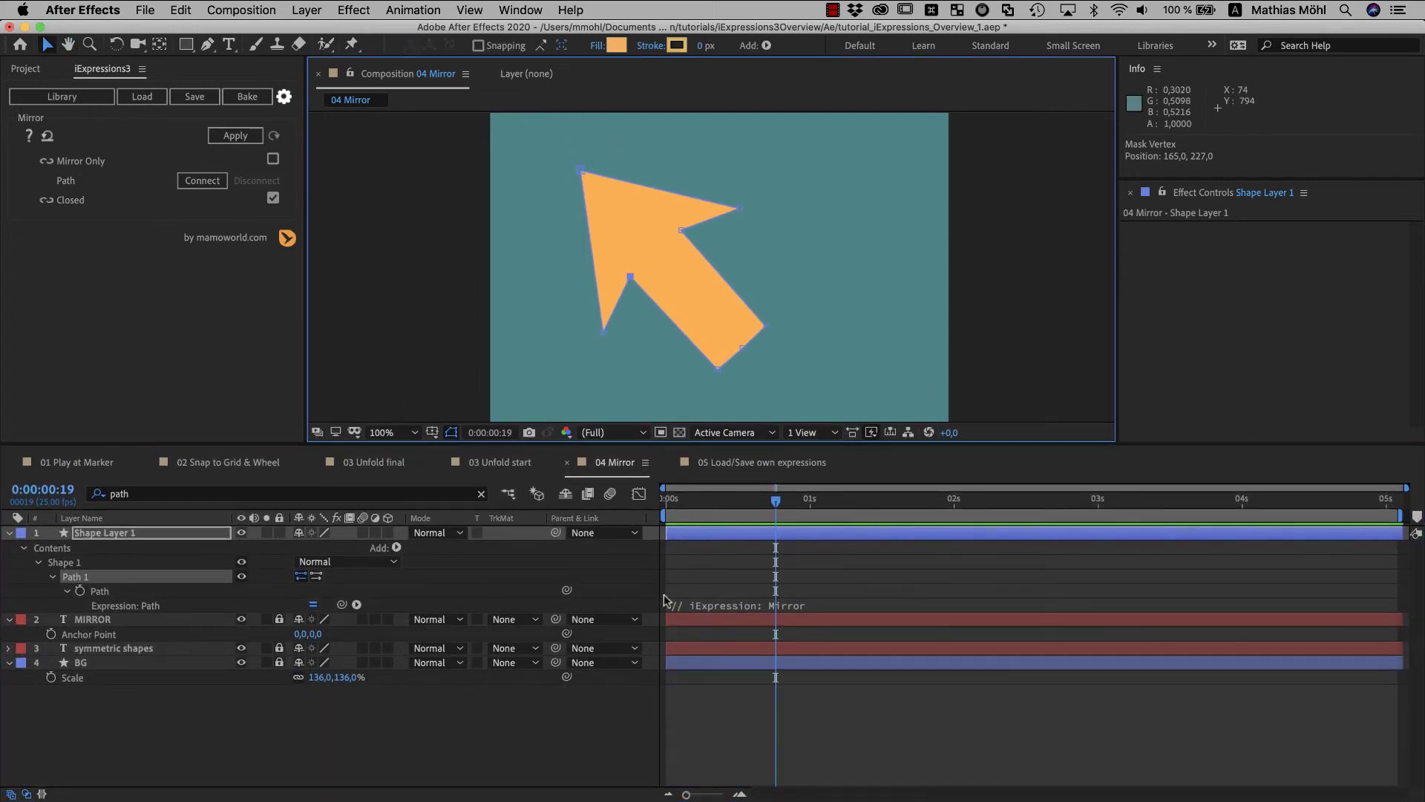
# - Remove the old expression from the path and duplicate Path 1 into Path 2
pyautogui.click(668, 605)
pyautogui.press('BackSpace')
pyautogui.click(614, 616)
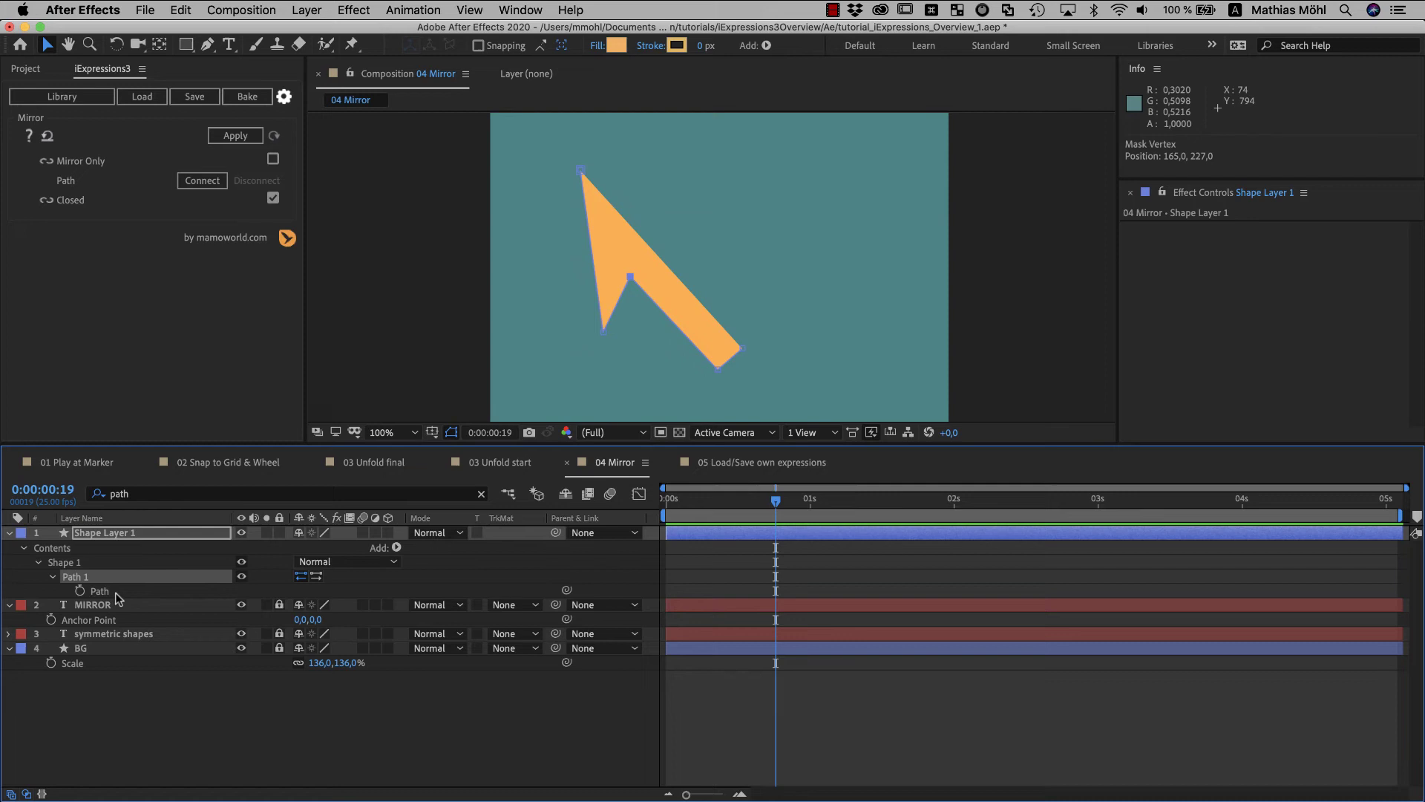
pyautogui.click(83, 578)
pyautogui.click(180, 9)
pyautogui.click(213, 228)
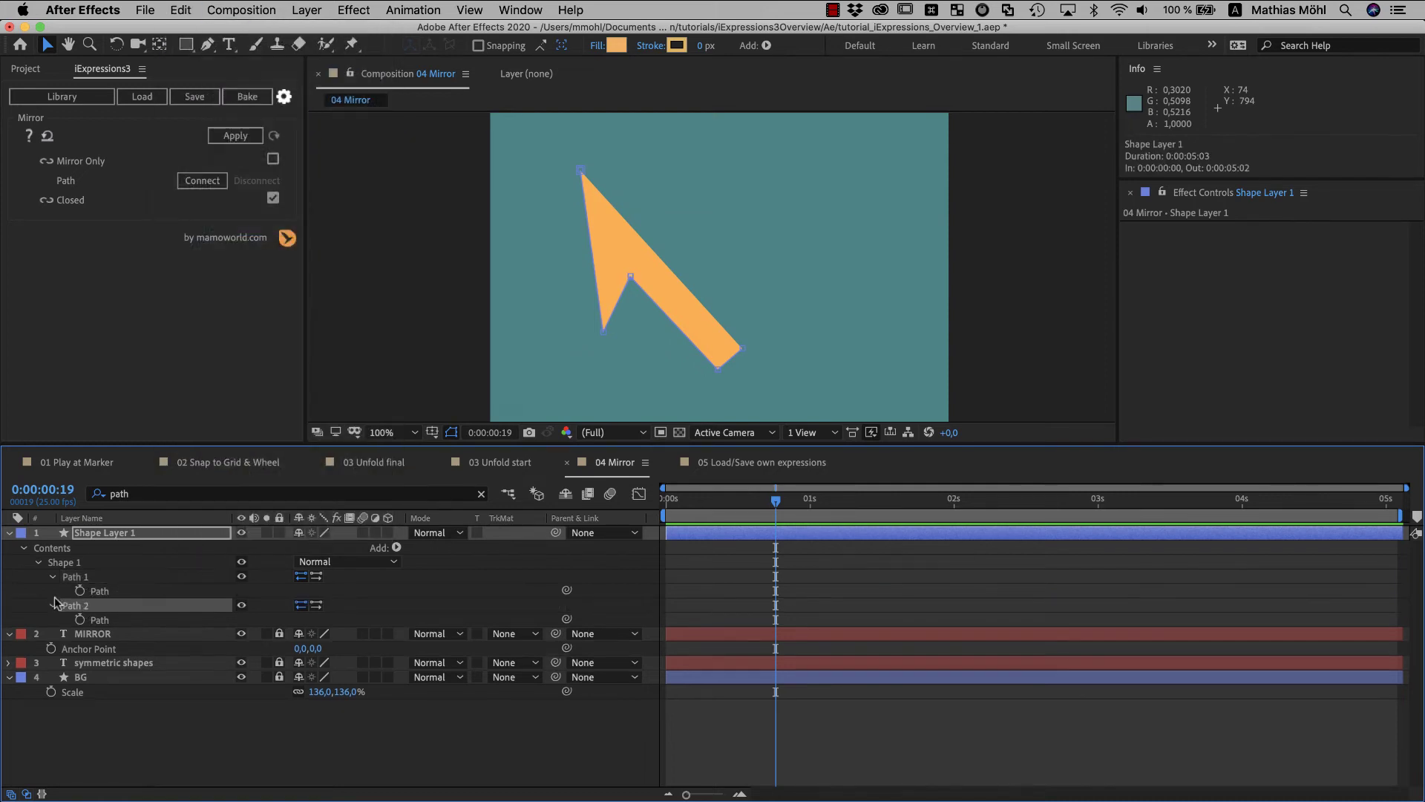
# - Connect Path 1 as the Mirror source, apply Mirror to Path 2, and reposition an inner vertex
pyautogui.click(96, 591)
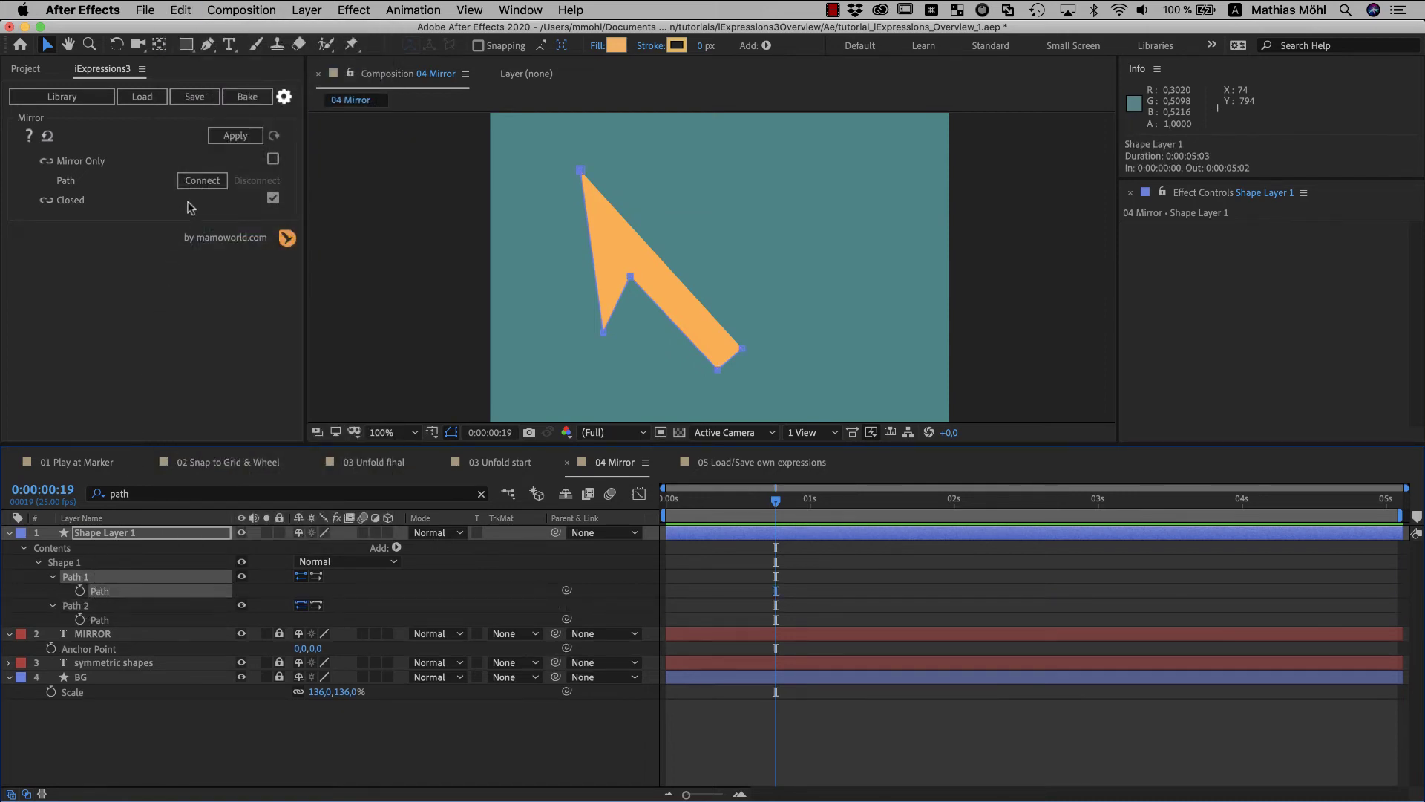
pyautogui.click(202, 181)
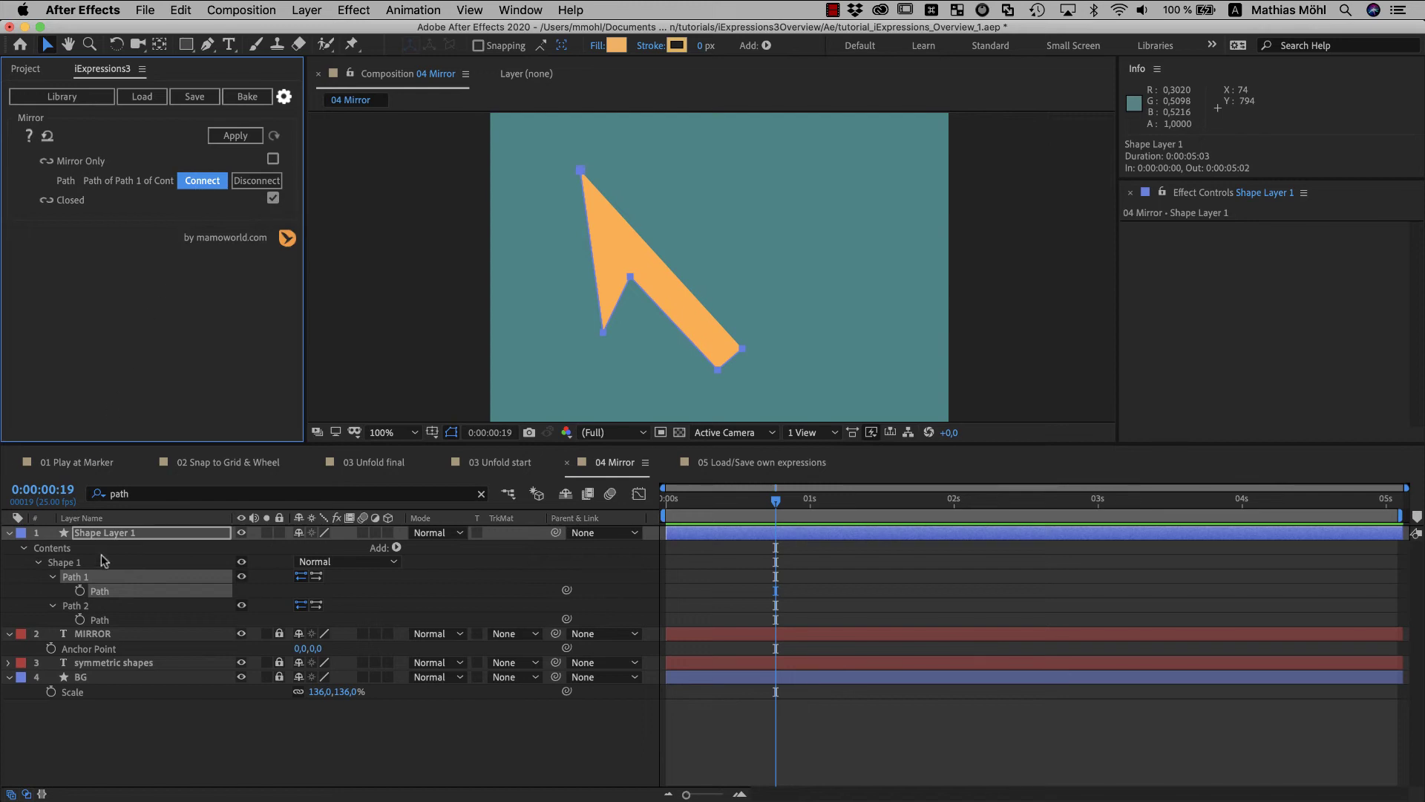
pyautogui.click(100, 619)
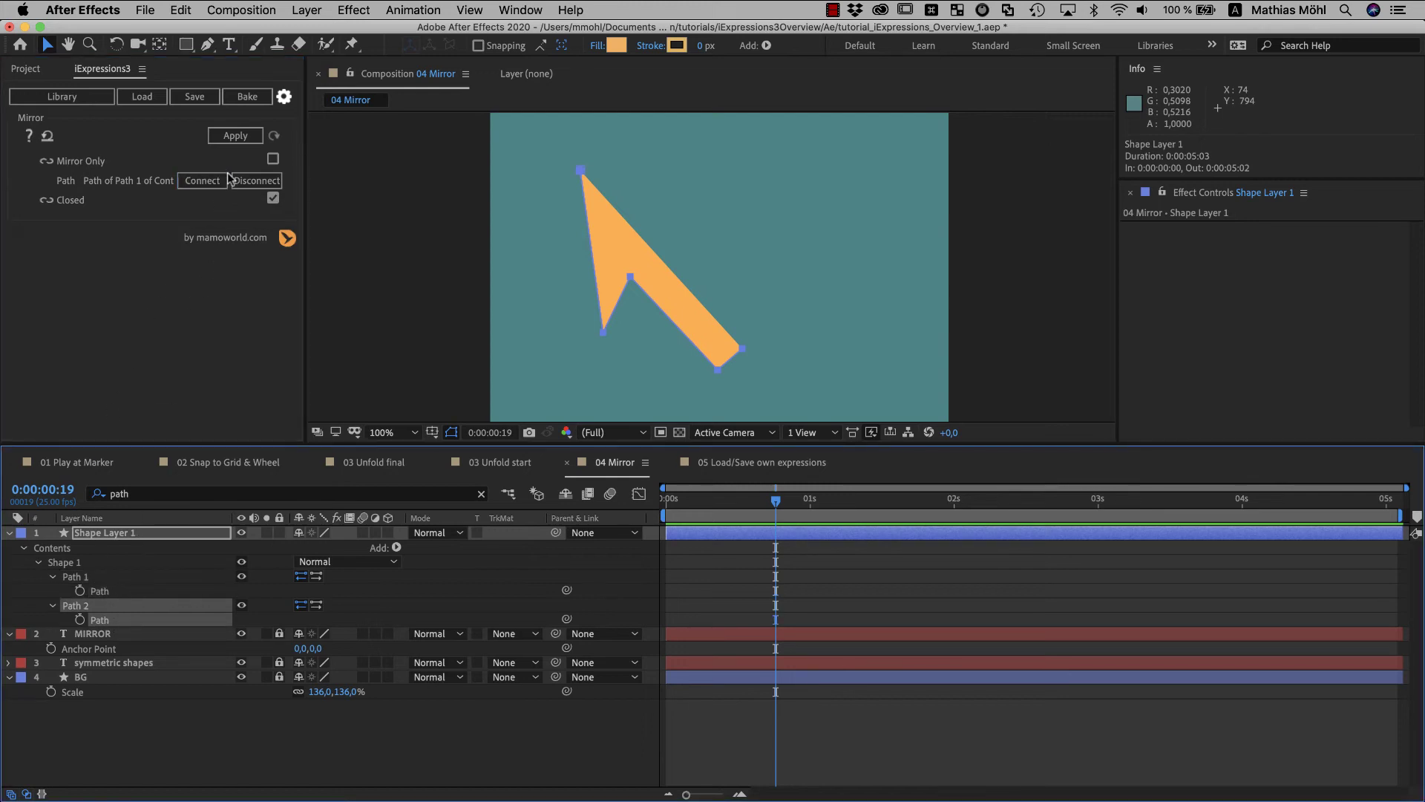
pyautogui.click(237, 140)
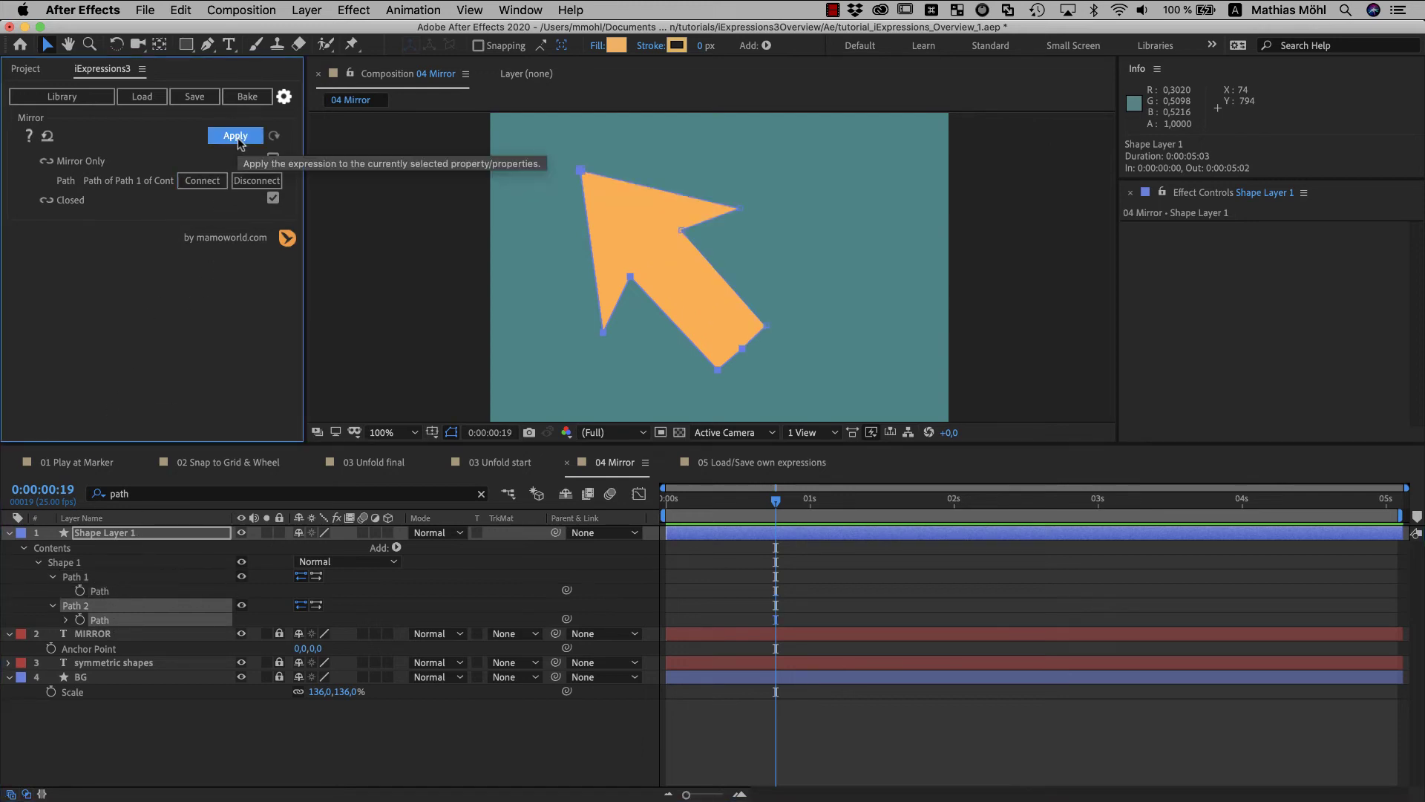
pyautogui.click(66, 620)
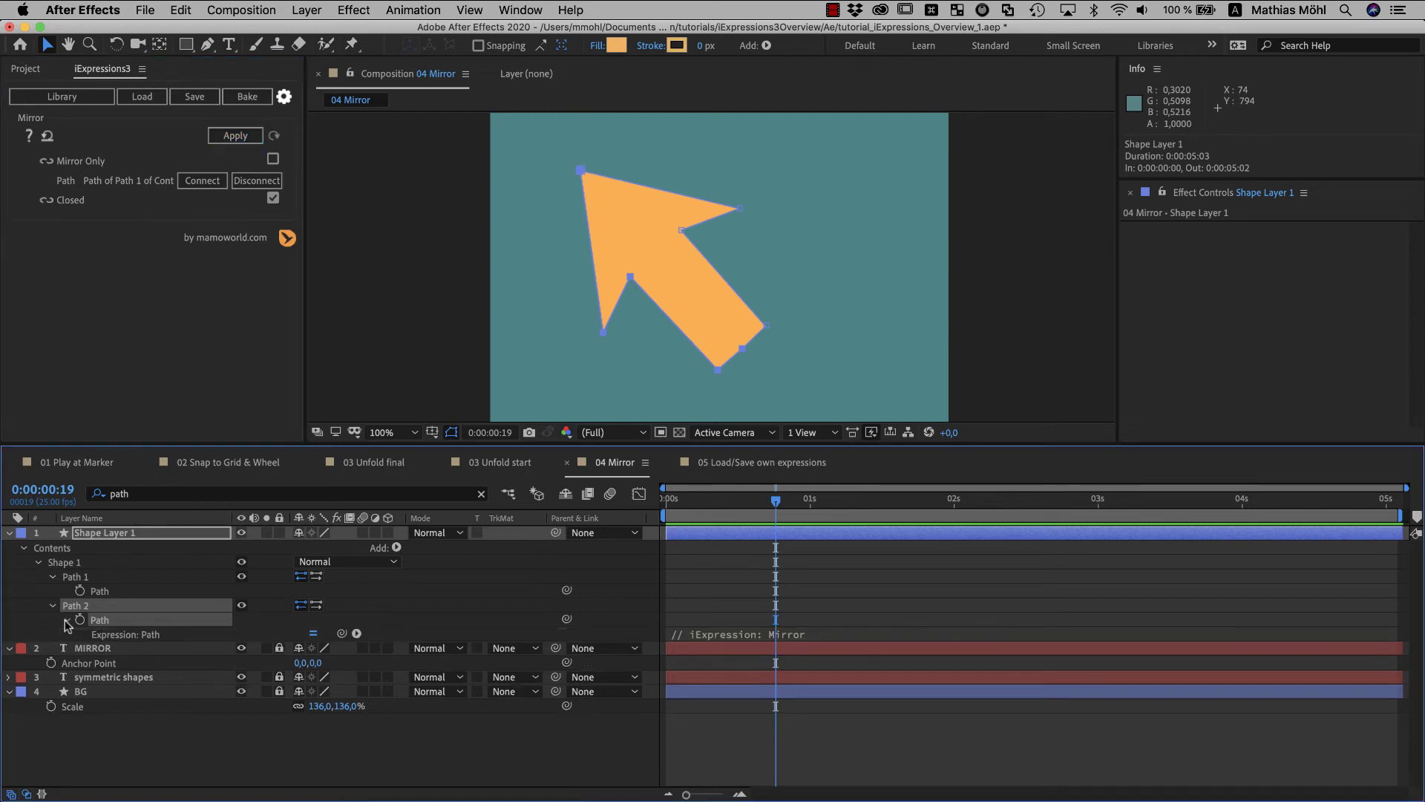
pyautogui.click(104, 592)
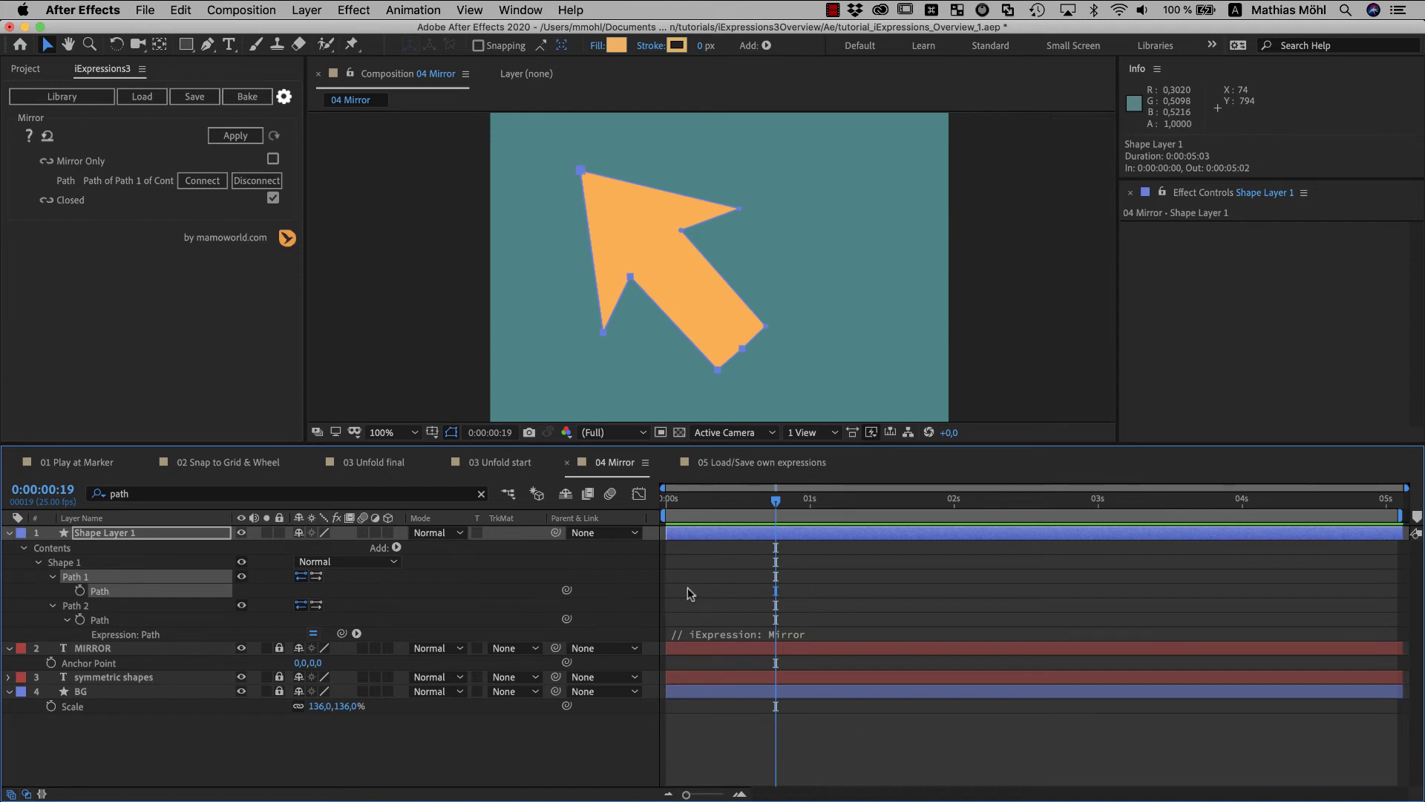
pyautogui.moveTo(630, 278); pyautogui.dragTo(614, 333)
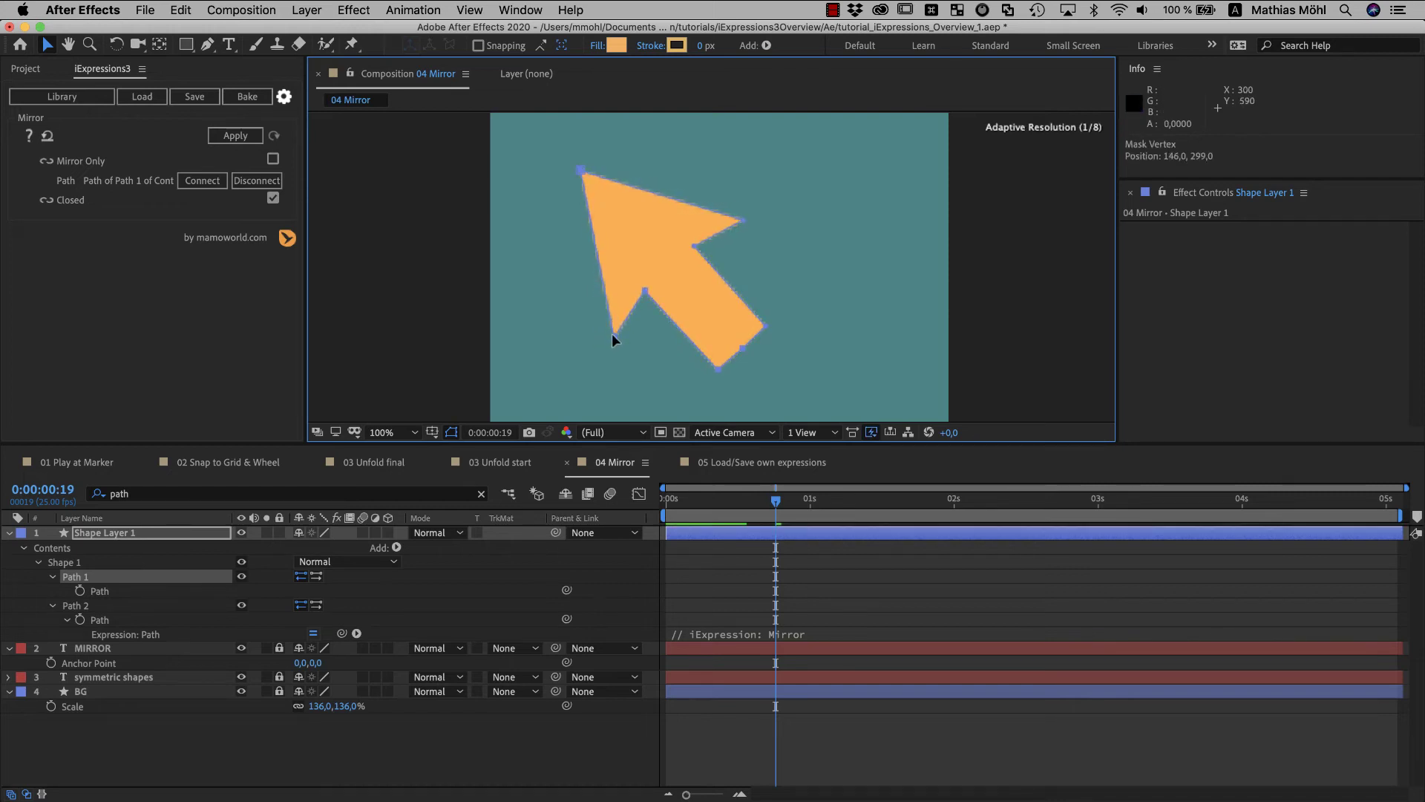
# - Keyframe Path 1 so the arrow grows from a thin line at 0:00 to full shape at 0:08, then preview
pyautogui.click(80, 590)
pyautogui.click(712, 513)
pyautogui.moveTo(718, 369); pyautogui.dragTo(652, 292)
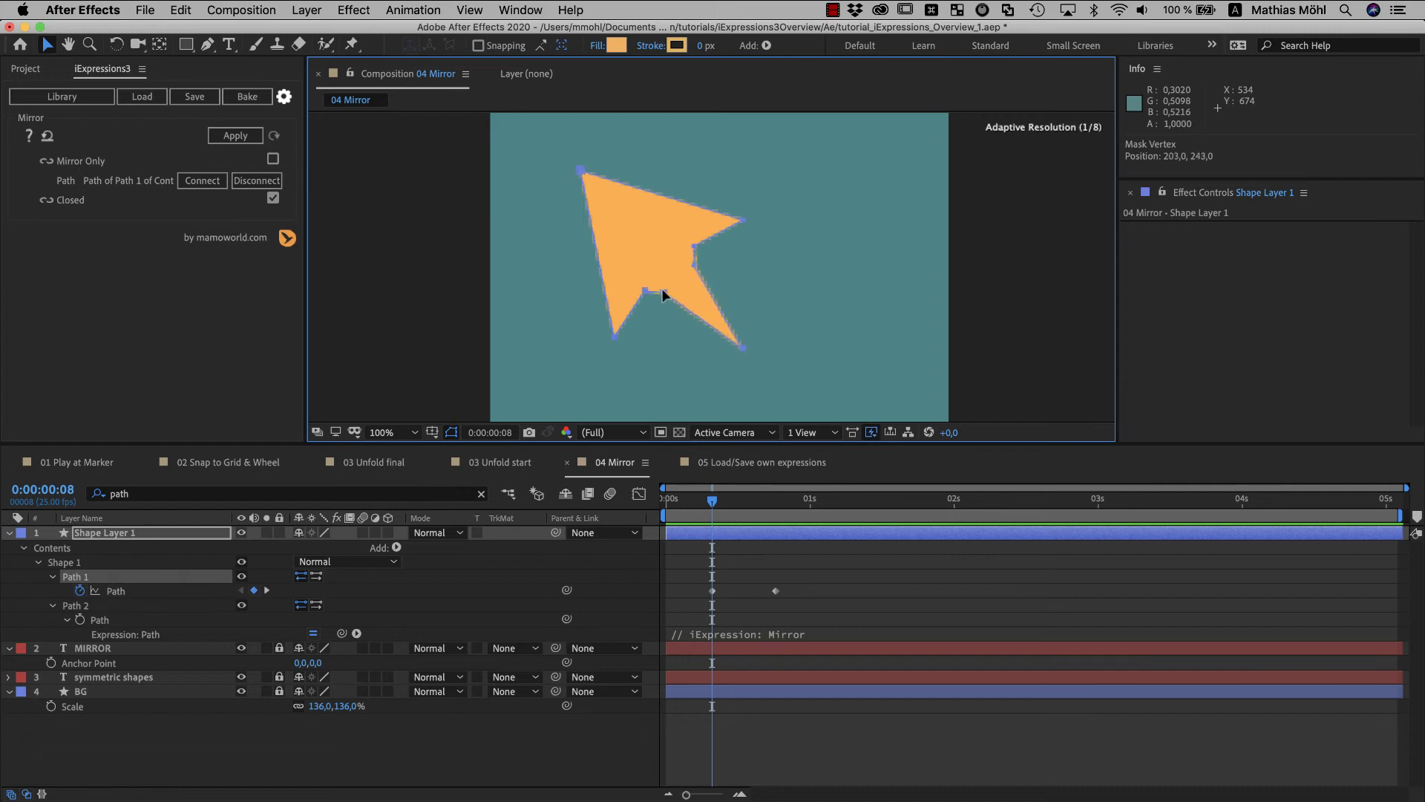
pyautogui.moveTo(732, 344); pyautogui.dragTo(666, 277)
pyautogui.press('Home')
pyautogui.moveTo(615, 334); pyautogui.dragTo(649, 267)
pyautogui.click(652, 267)
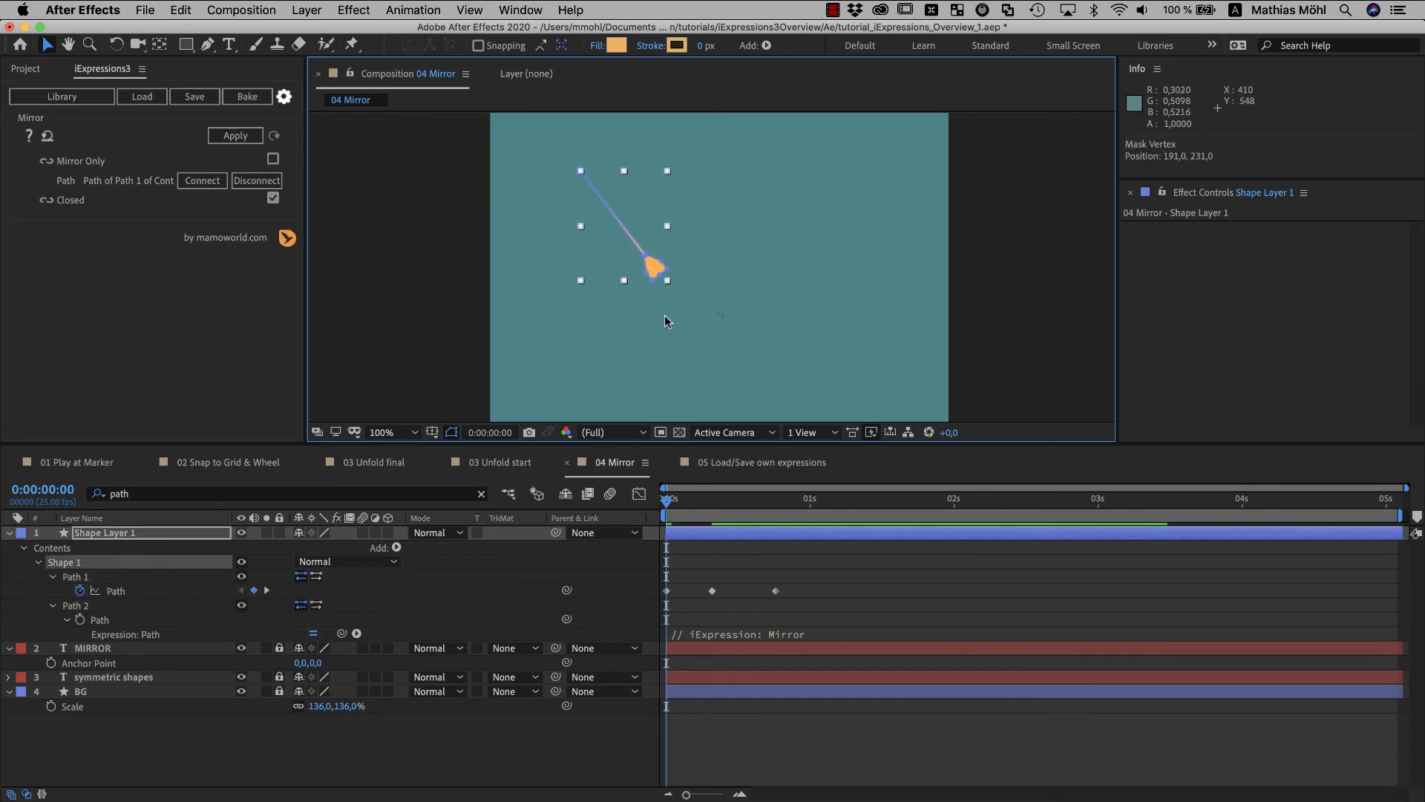
pyautogui.press('space')
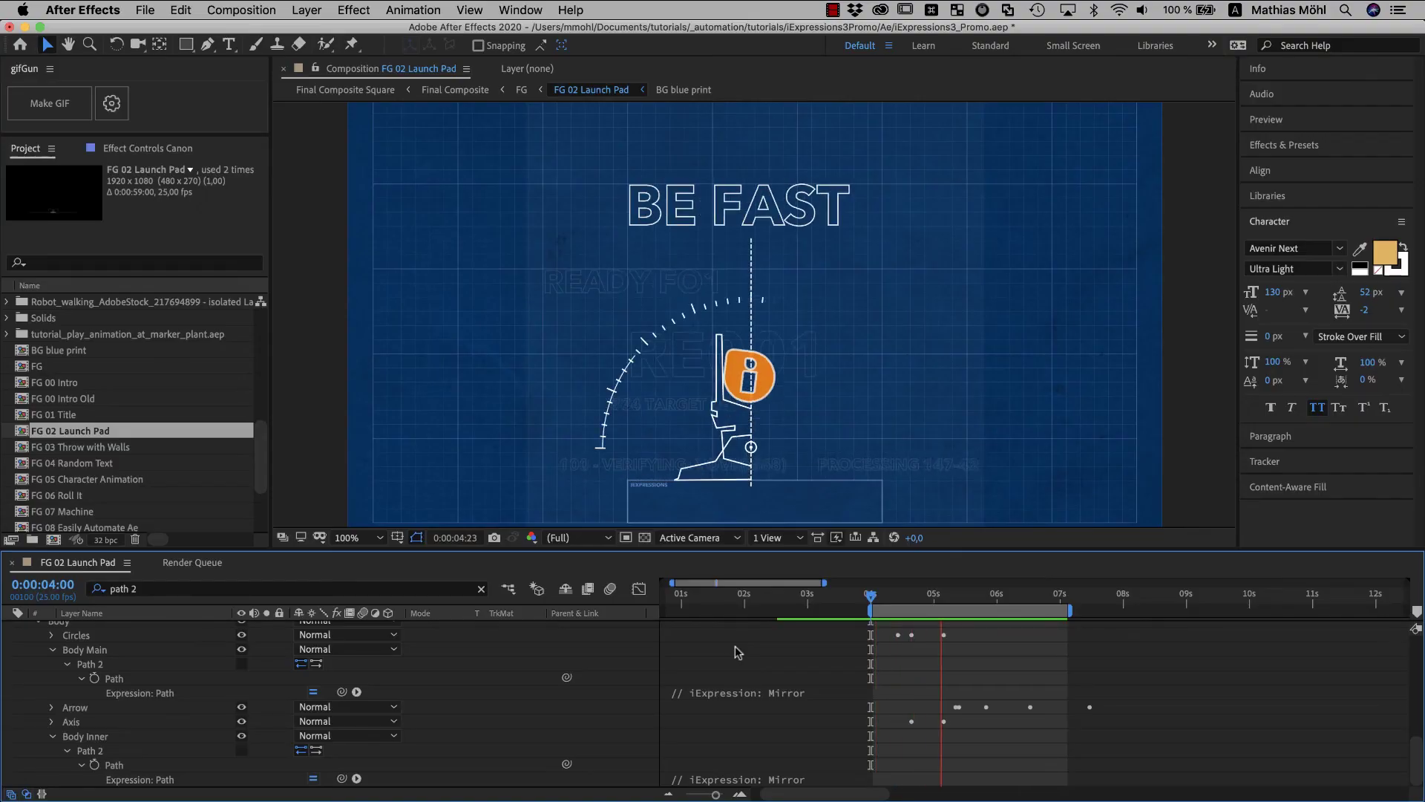
# - Stop the preview and show the Path 2 copies in Body Main and Body Inner
pyautogui.press('space')
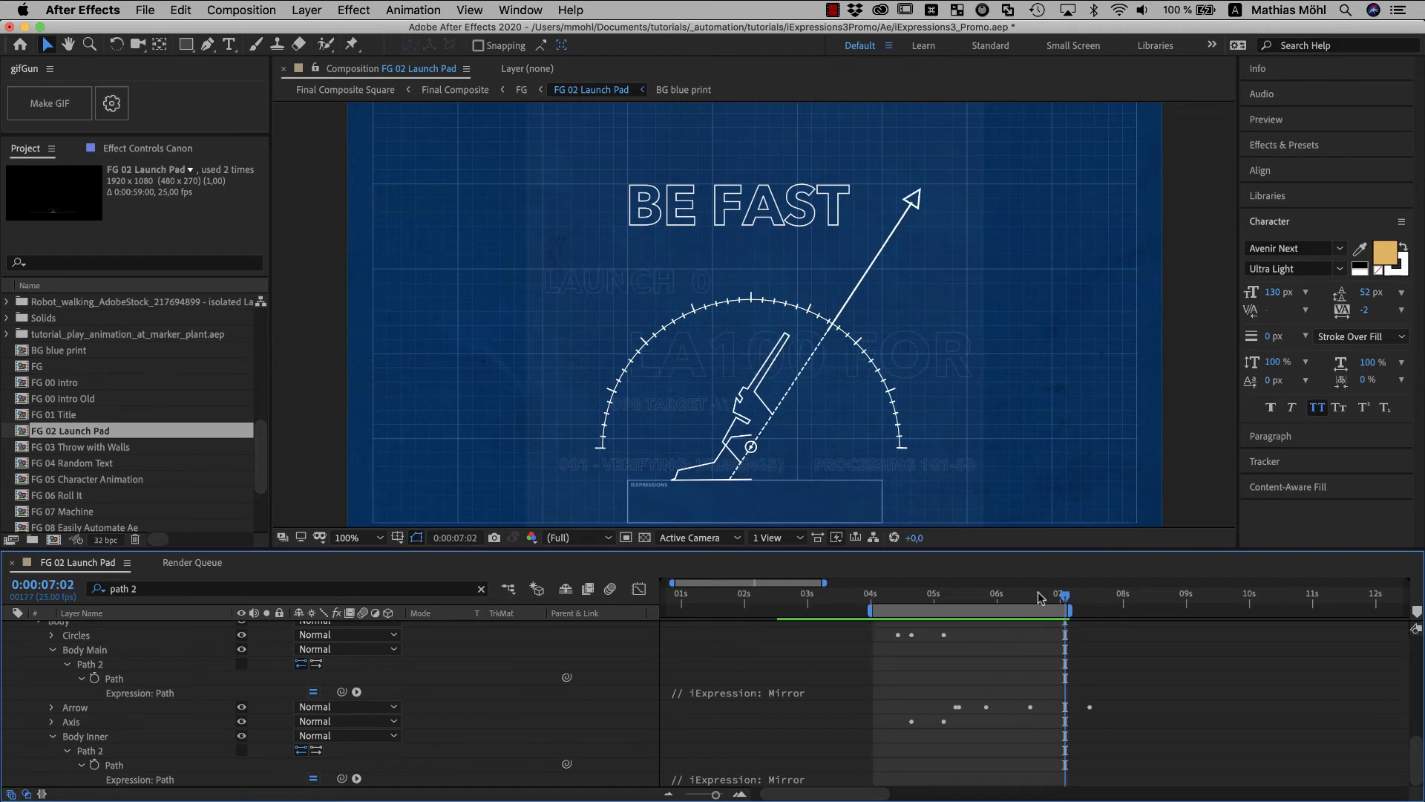
pyautogui.click(242, 664)
pyautogui.click(242, 751)
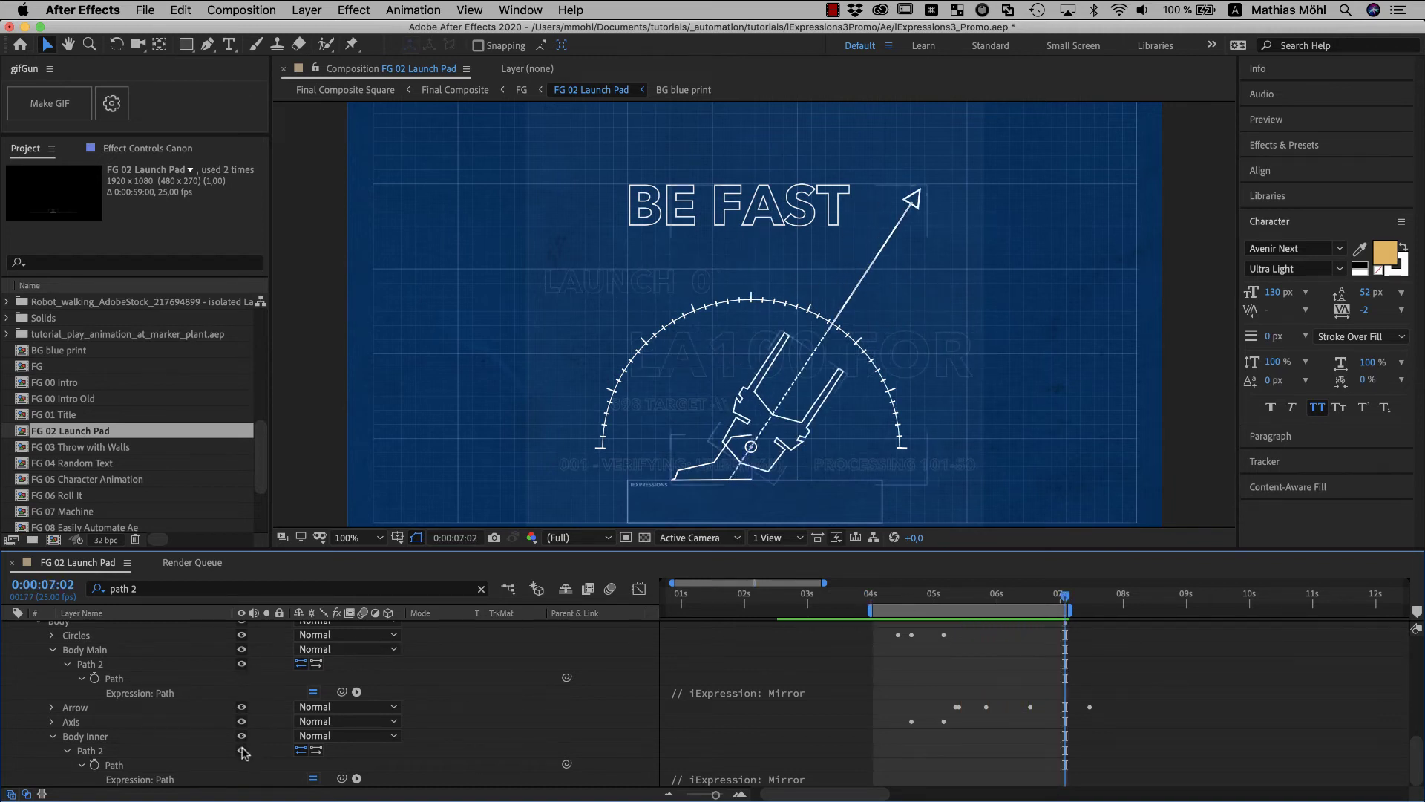
pyautogui.scroll(3, 252, 751)
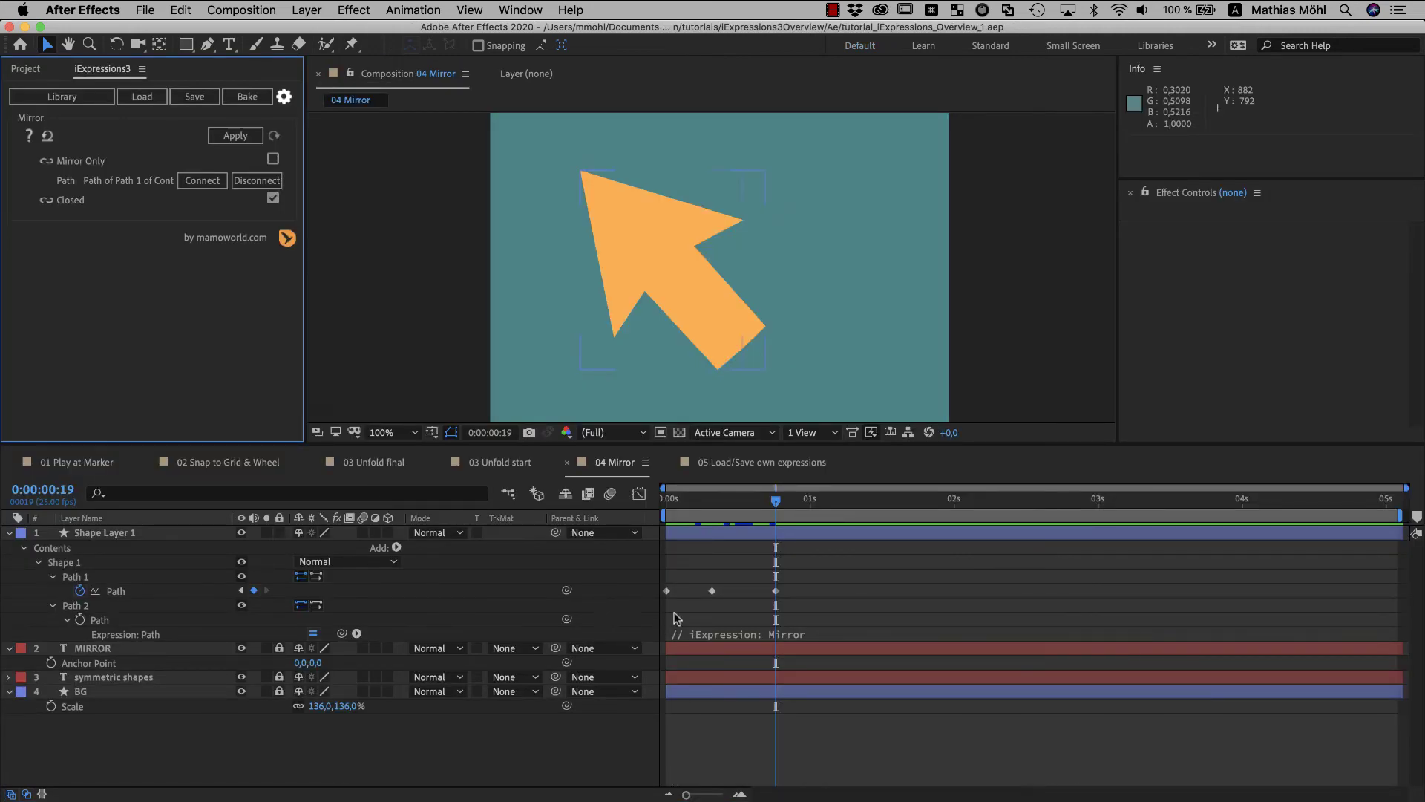
# - Shorten the work area to two seconds and bake Path 2's mirror expression into keyframes
pyautogui.click(670, 611)
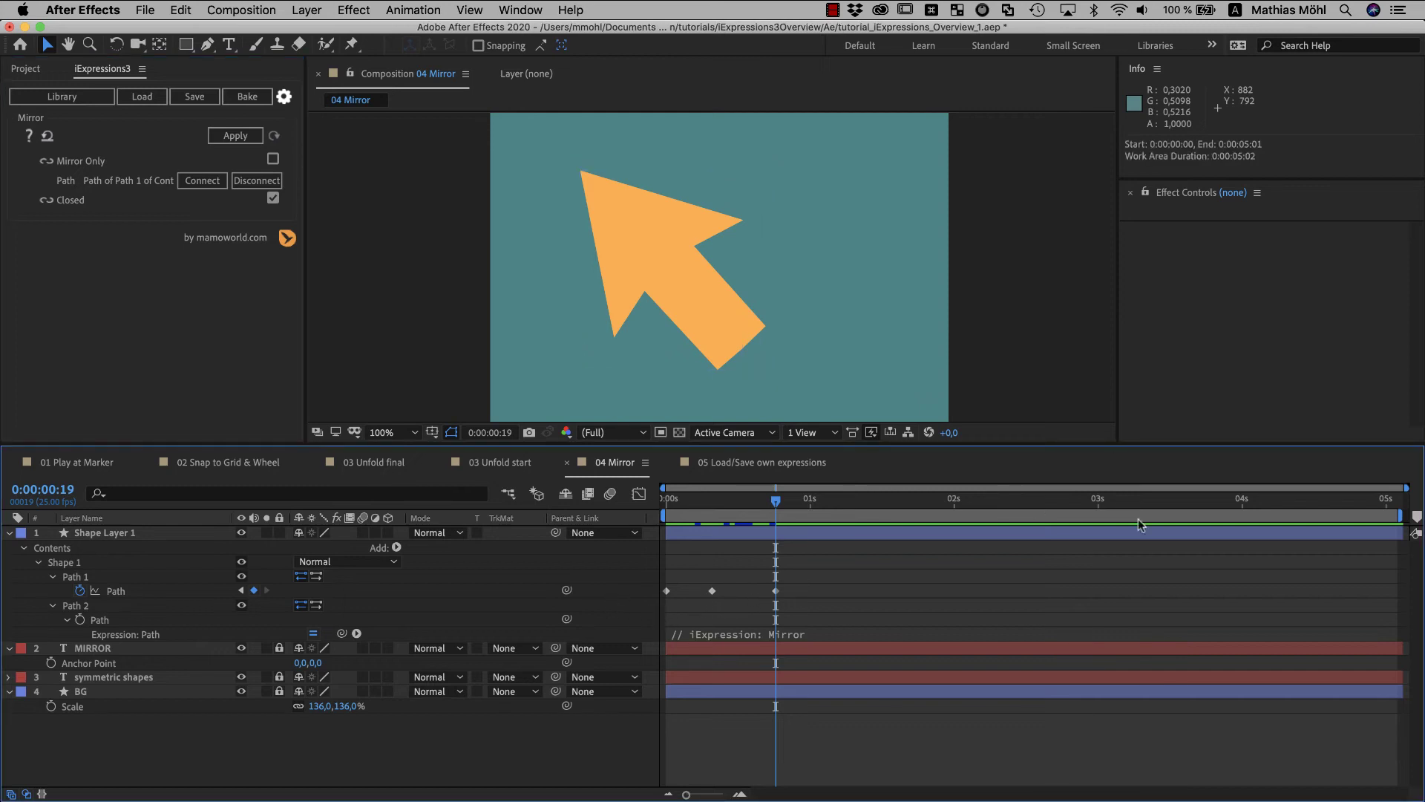
pyautogui.moveTo(1402, 516); pyautogui.dragTo(958, 520)
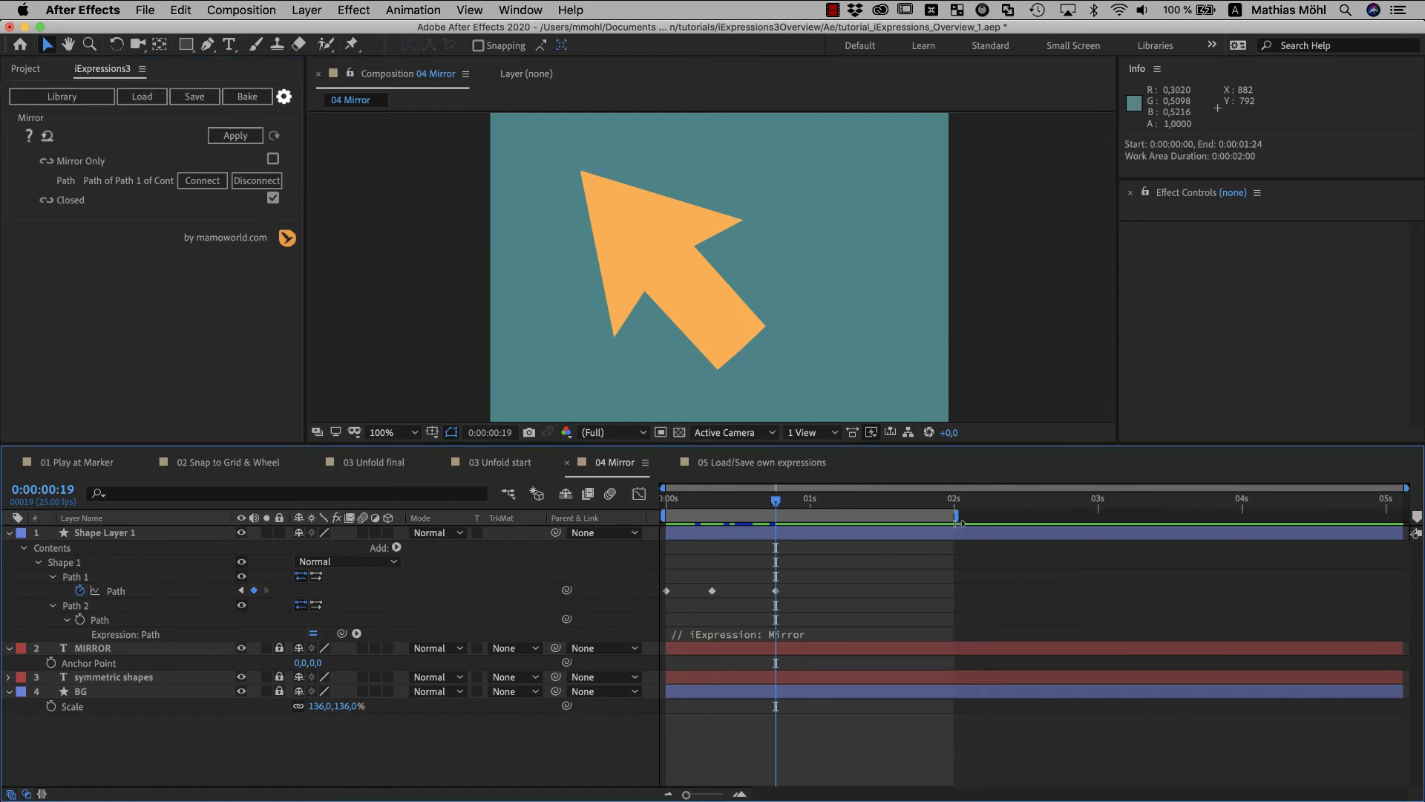
pyautogui.click(101, 620)
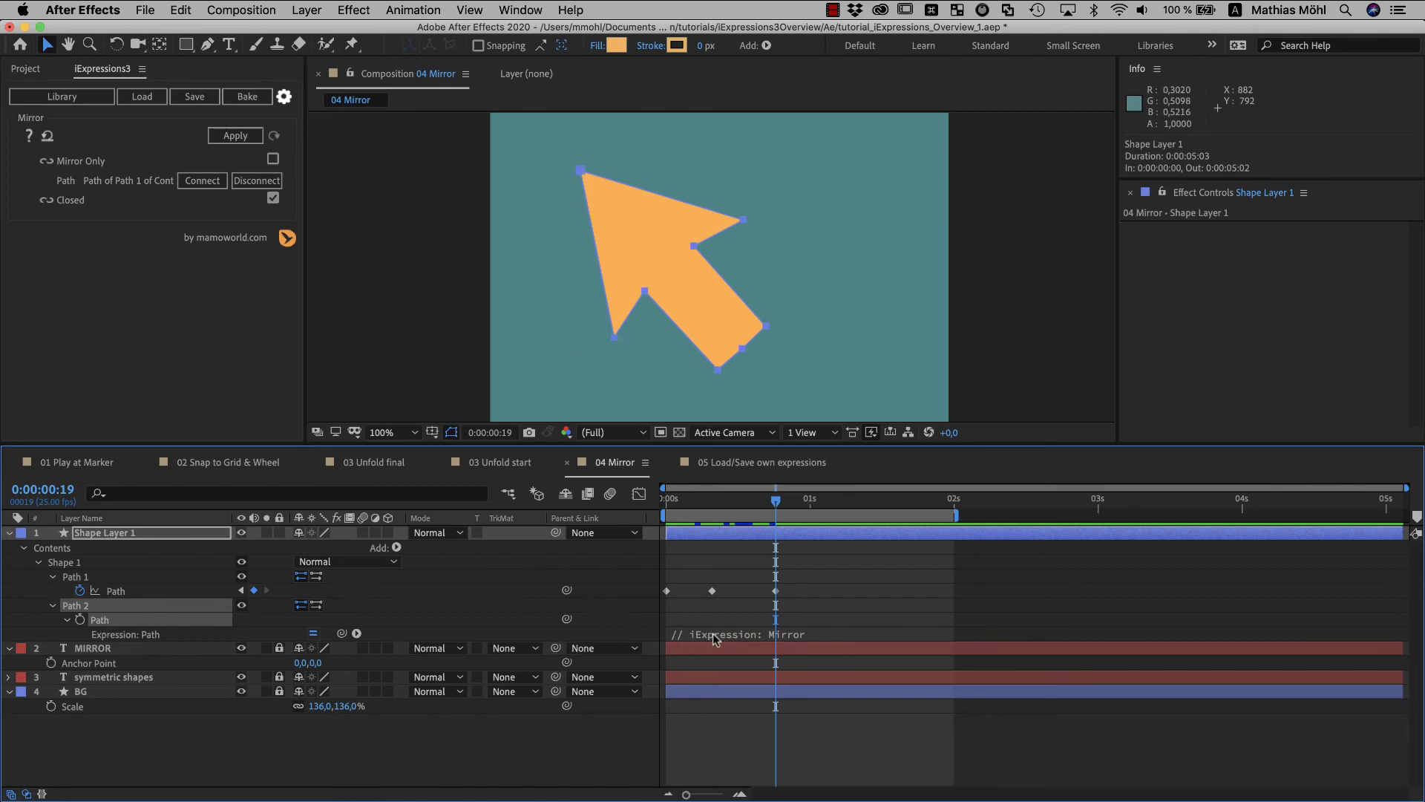
pyautogui.click(256, 98)
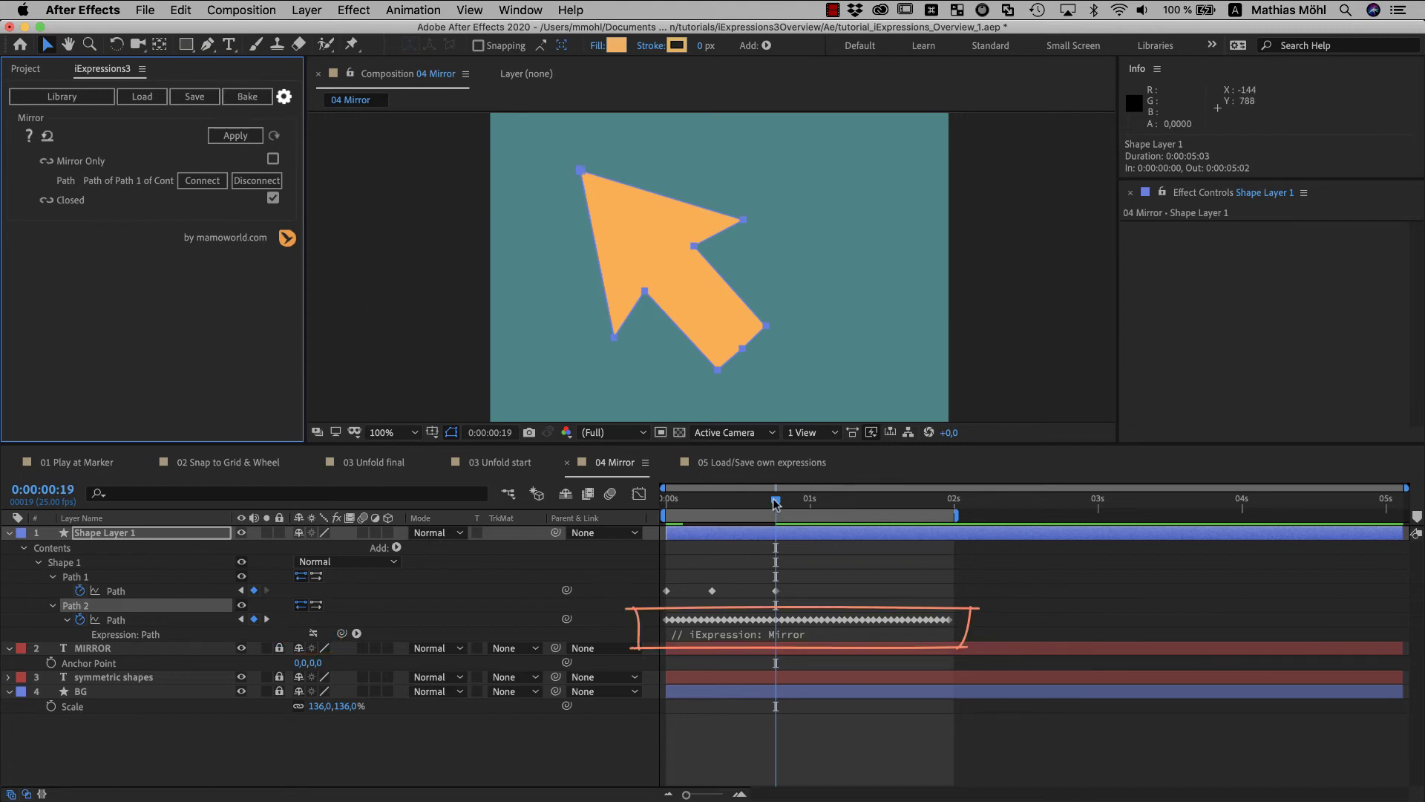
pyautogui.moveTo(776, 504)
pyautogui.mouseDown()
pyautogui.moveTo(668, 512)
pyautogui.moveTo(752, 535)
pyautogui.mouseUp()
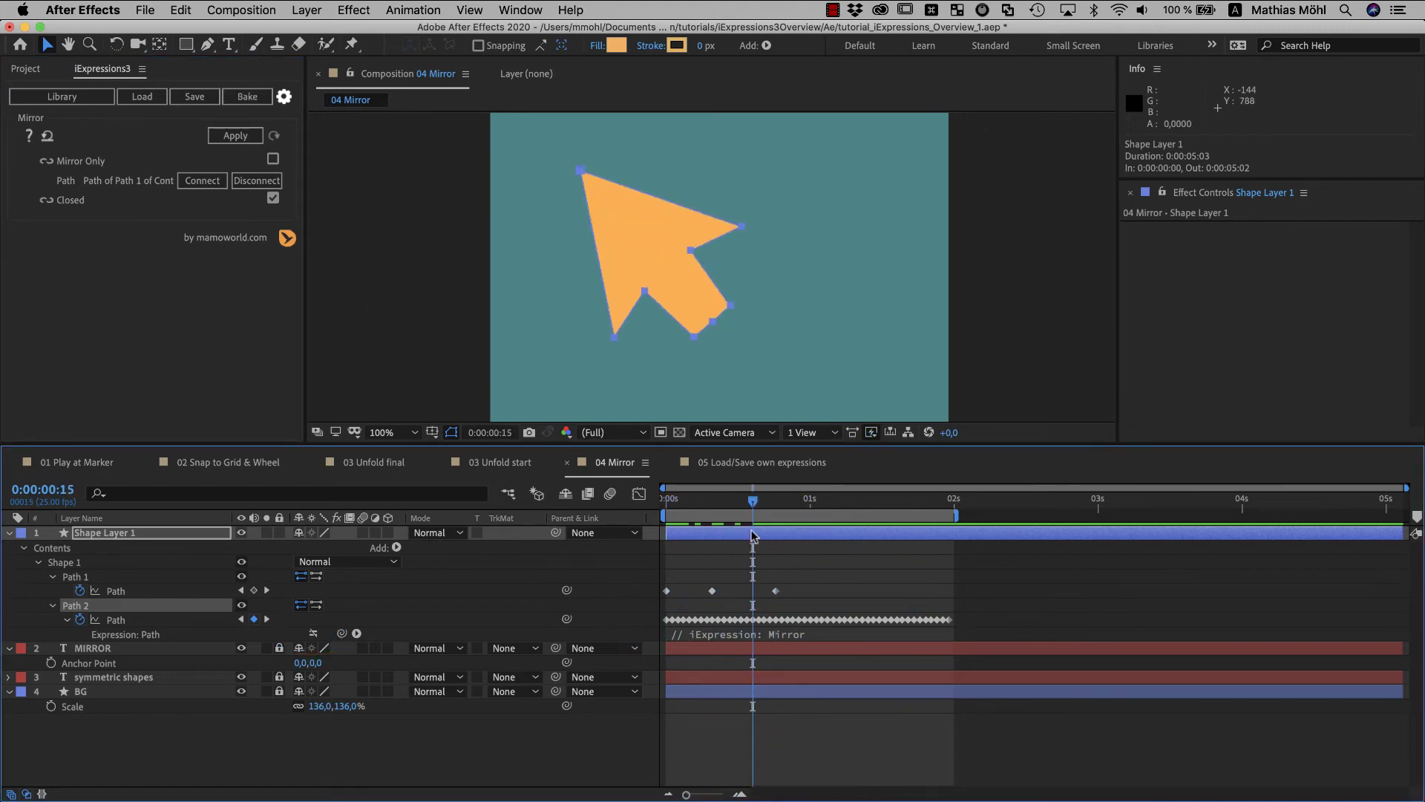
# - Undo the baked keyframes and bake Path 2 as a single static mirrored shape instead
pyautogui.click(181, 10)
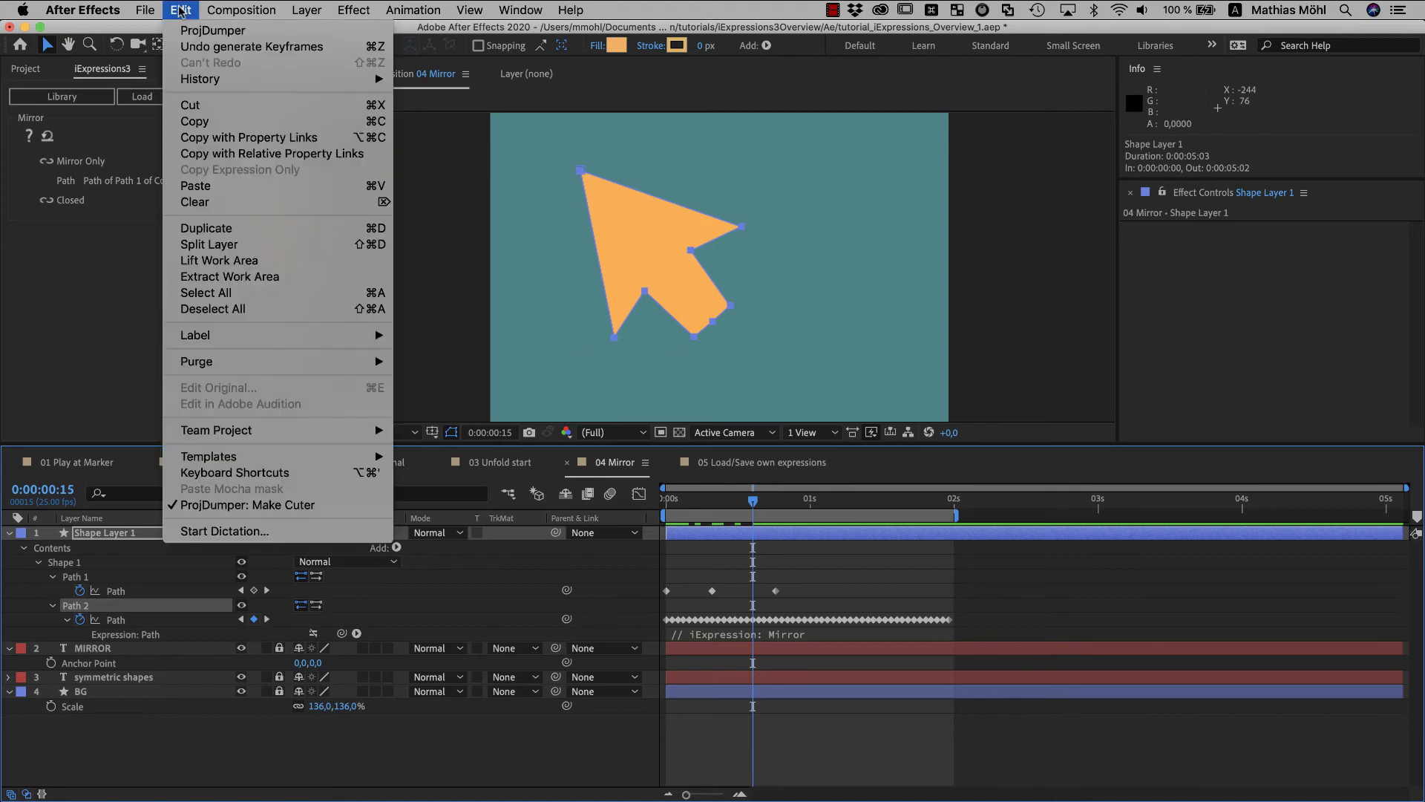
pyautogui.click(189, 47)
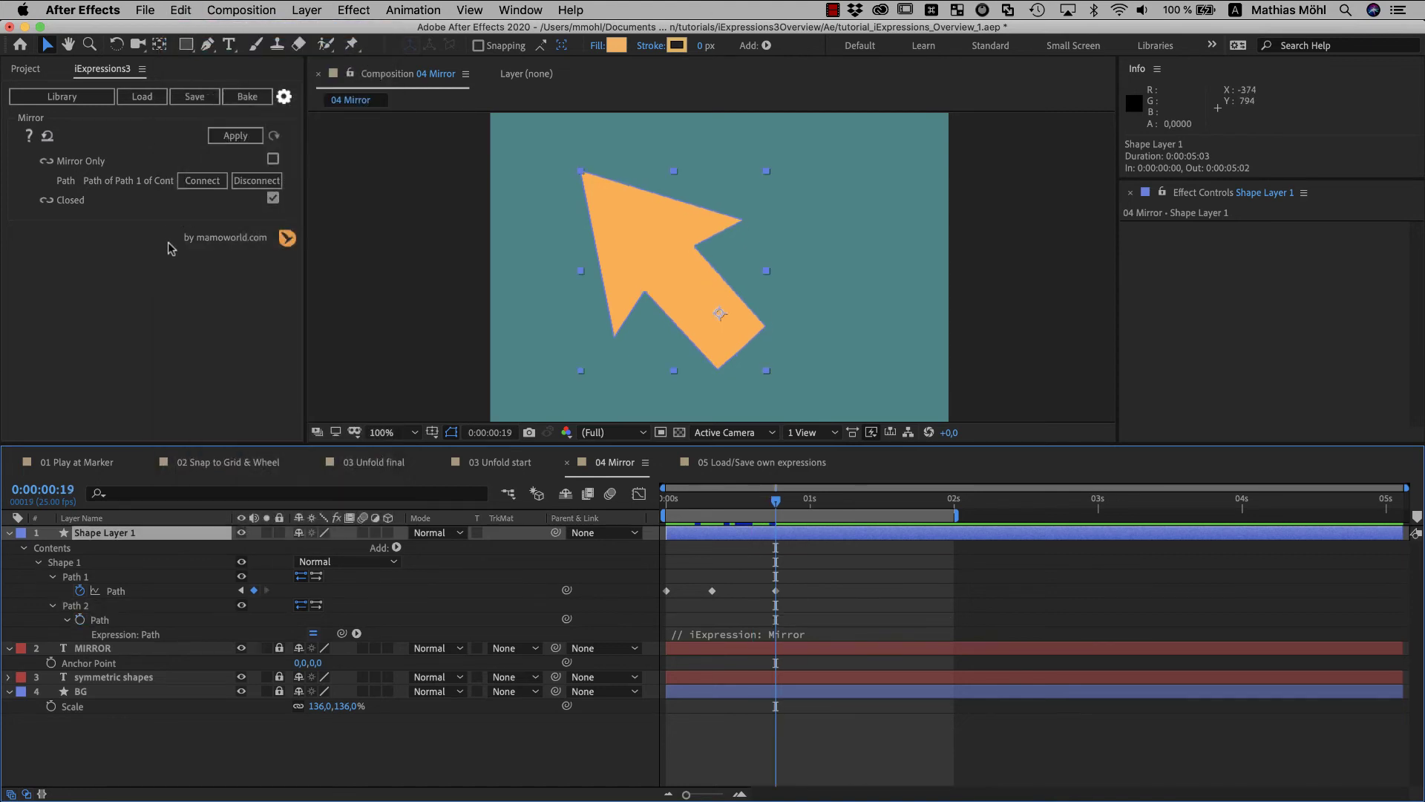
pyautogui.click(105, 608)
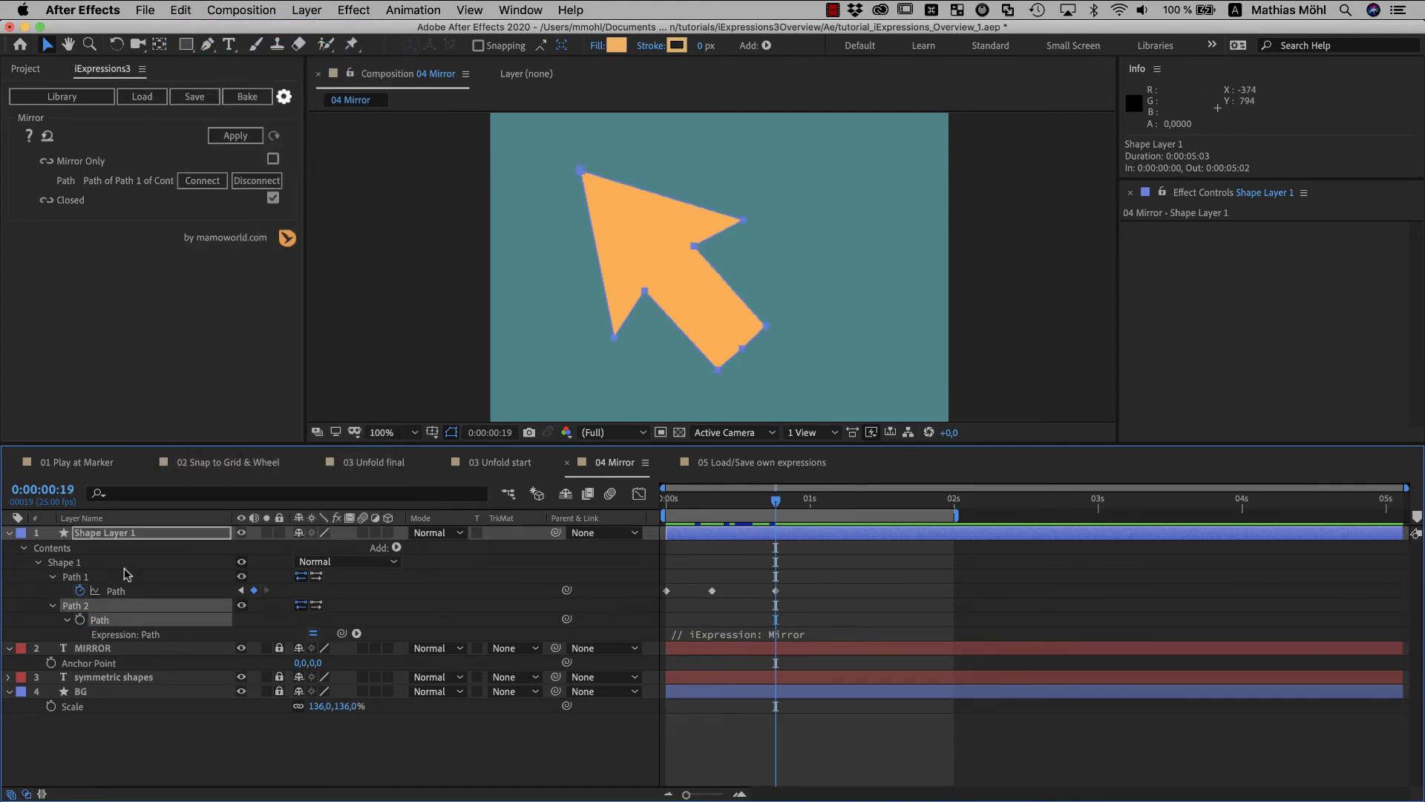
pyautogui.keyDown('shift'); pyautogui.click(257, 100); pyautogui.keyUp('shift')
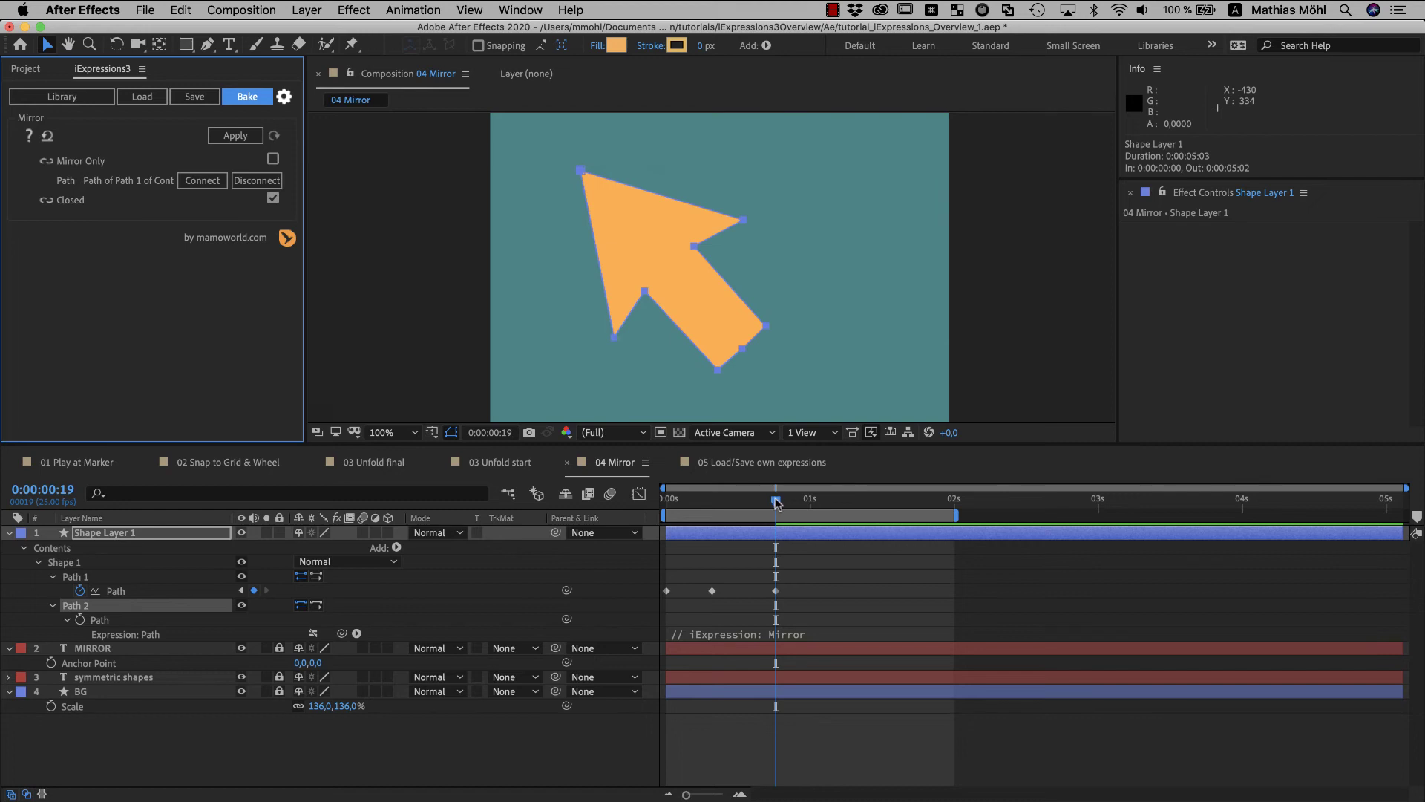
pyautogui.moveTo(776, 502); pyautogui.dragTo(626, 571)
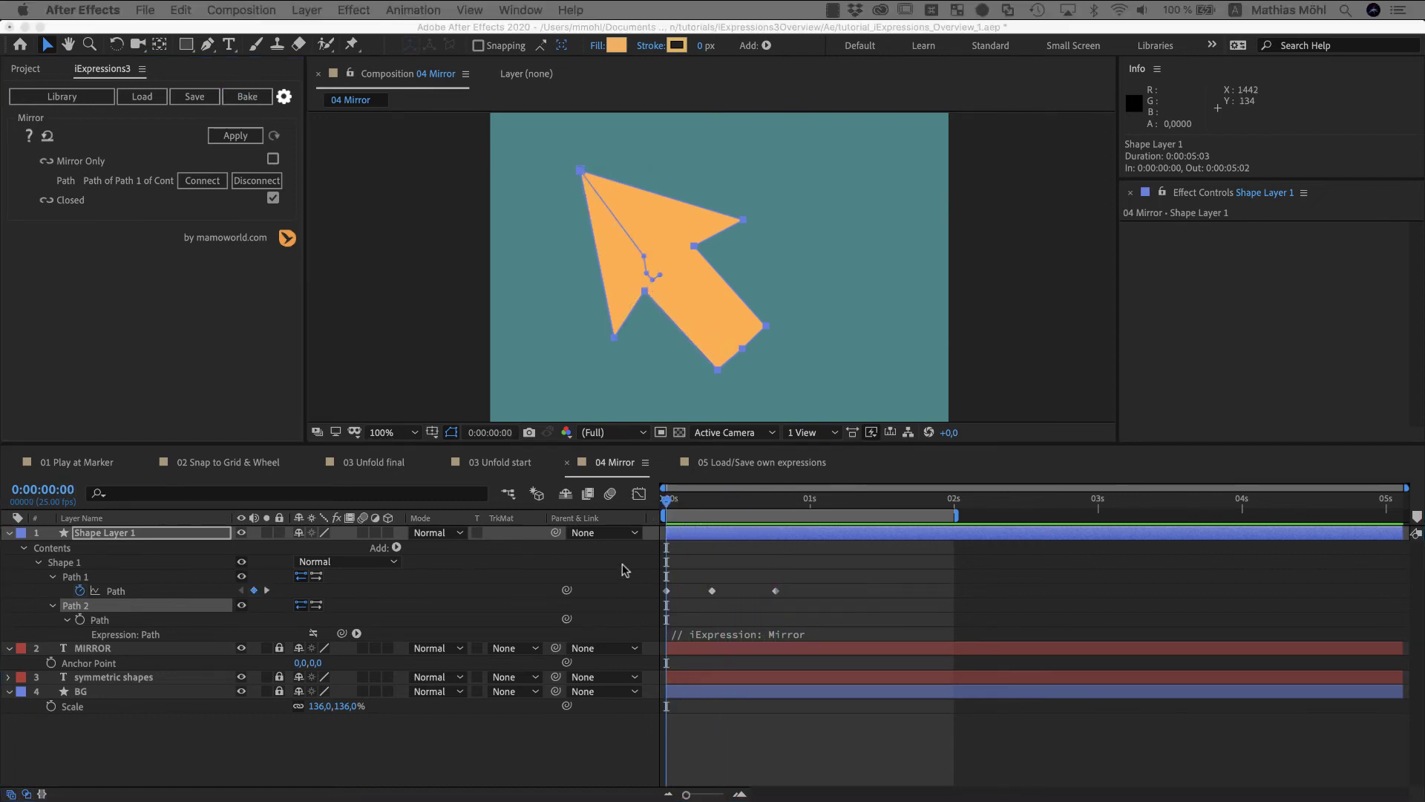
# - Delete Path 1, then drag the arrow's notch vertex on Path 2 slightly left in the viewer
pyautogui.click(80, 578)
pyautogui.press('Delete')
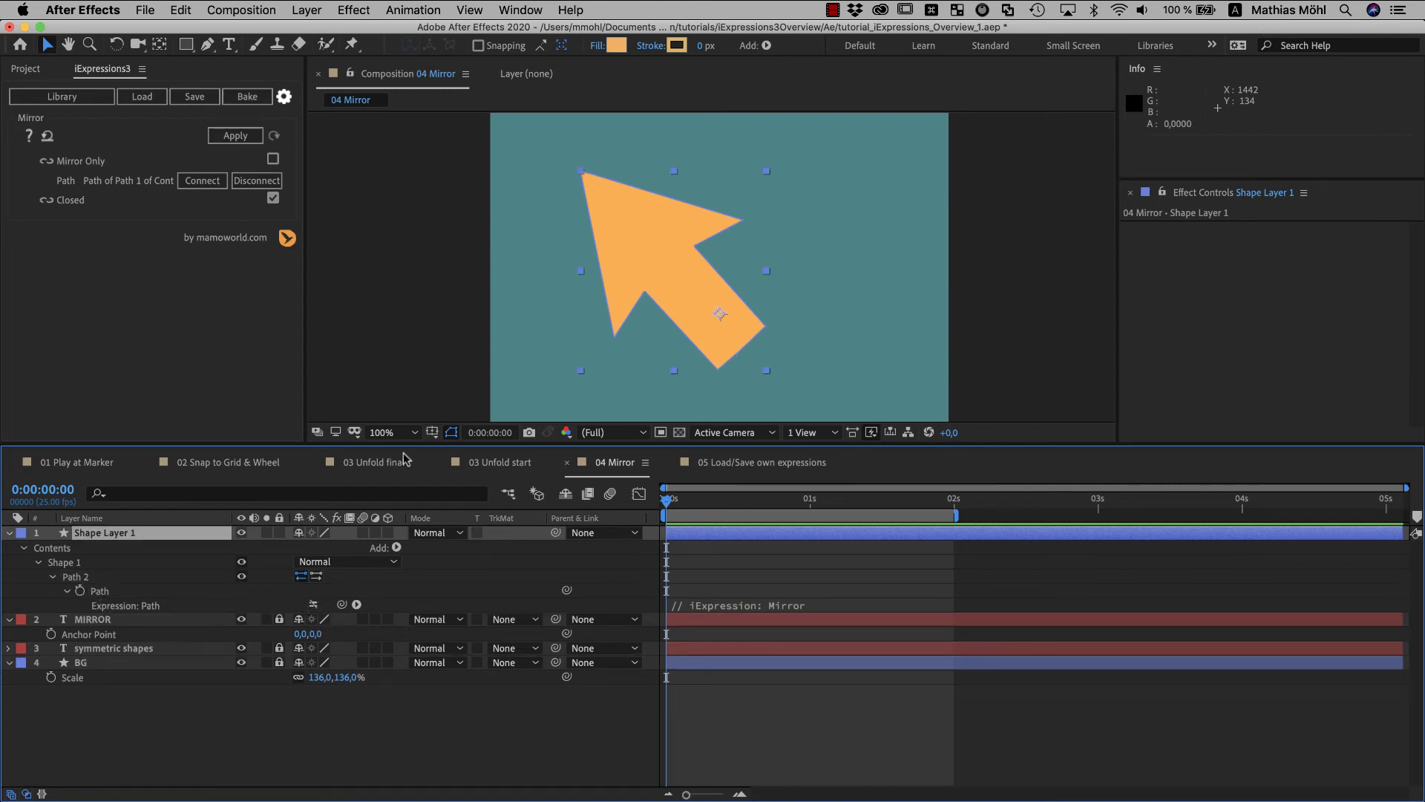
pyautogui.click(622, 247)
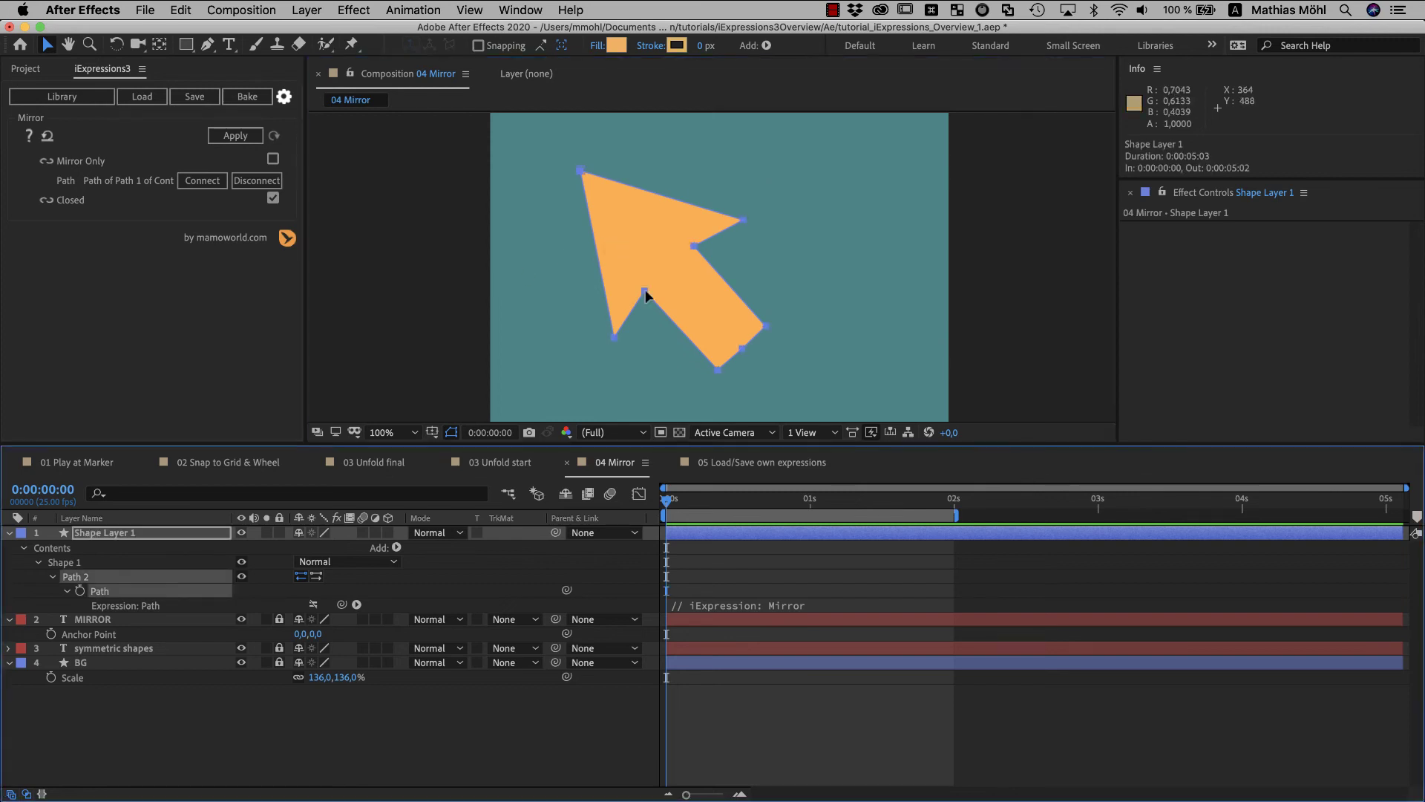
pyautogui.doubleClick(645, 297)
pyautogui.doubleClick(646, 297)
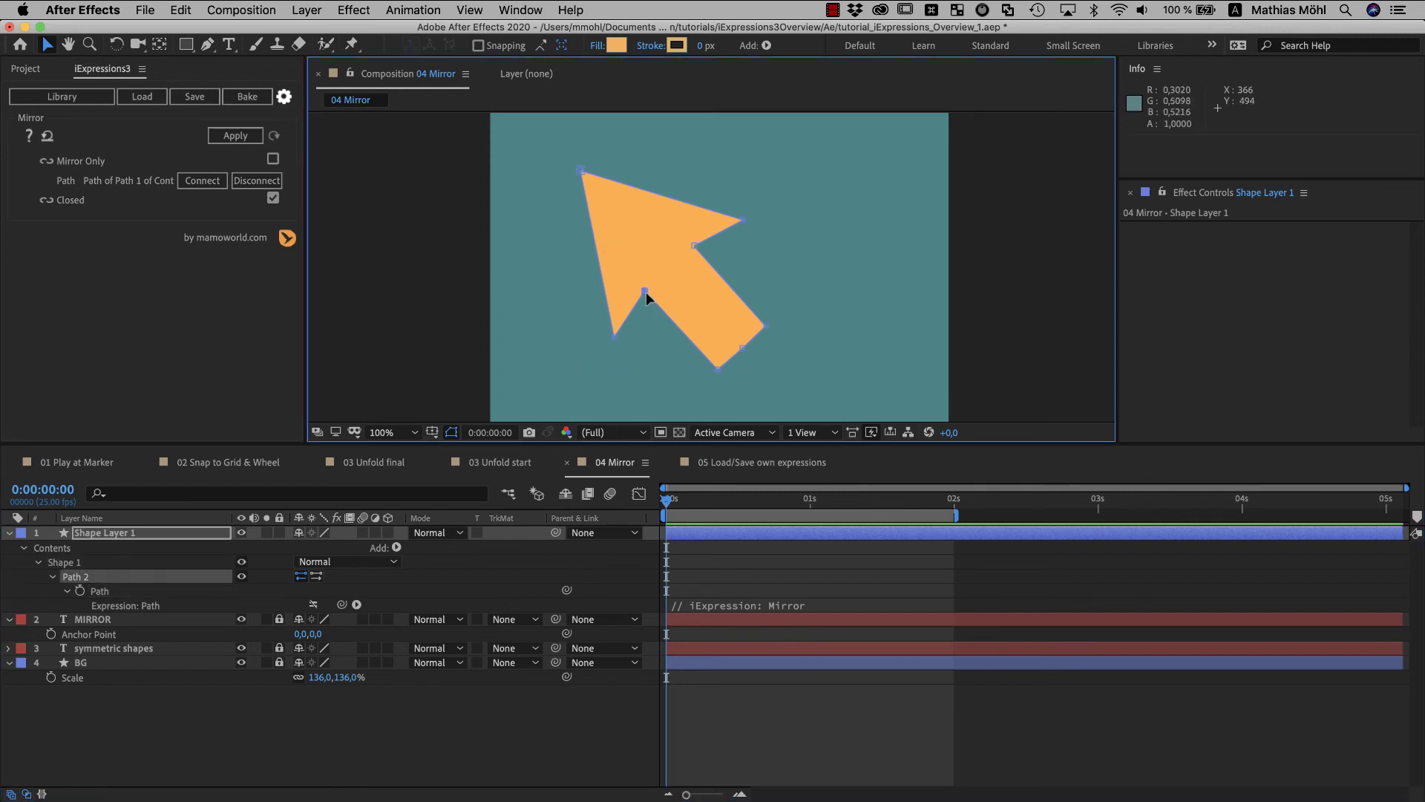
pyautogui.moveTo(645, 297)
pyautogui.mouseDown()
pyautogui.moveTo(652, 343)
pyautogui.moveTo(638, 253)
pyautogui.moveTo(649, 308)
pyautogui.moveTo(668, 300)
pyautogui.moveTo(636, 297)
pyautogui.mouseUp()
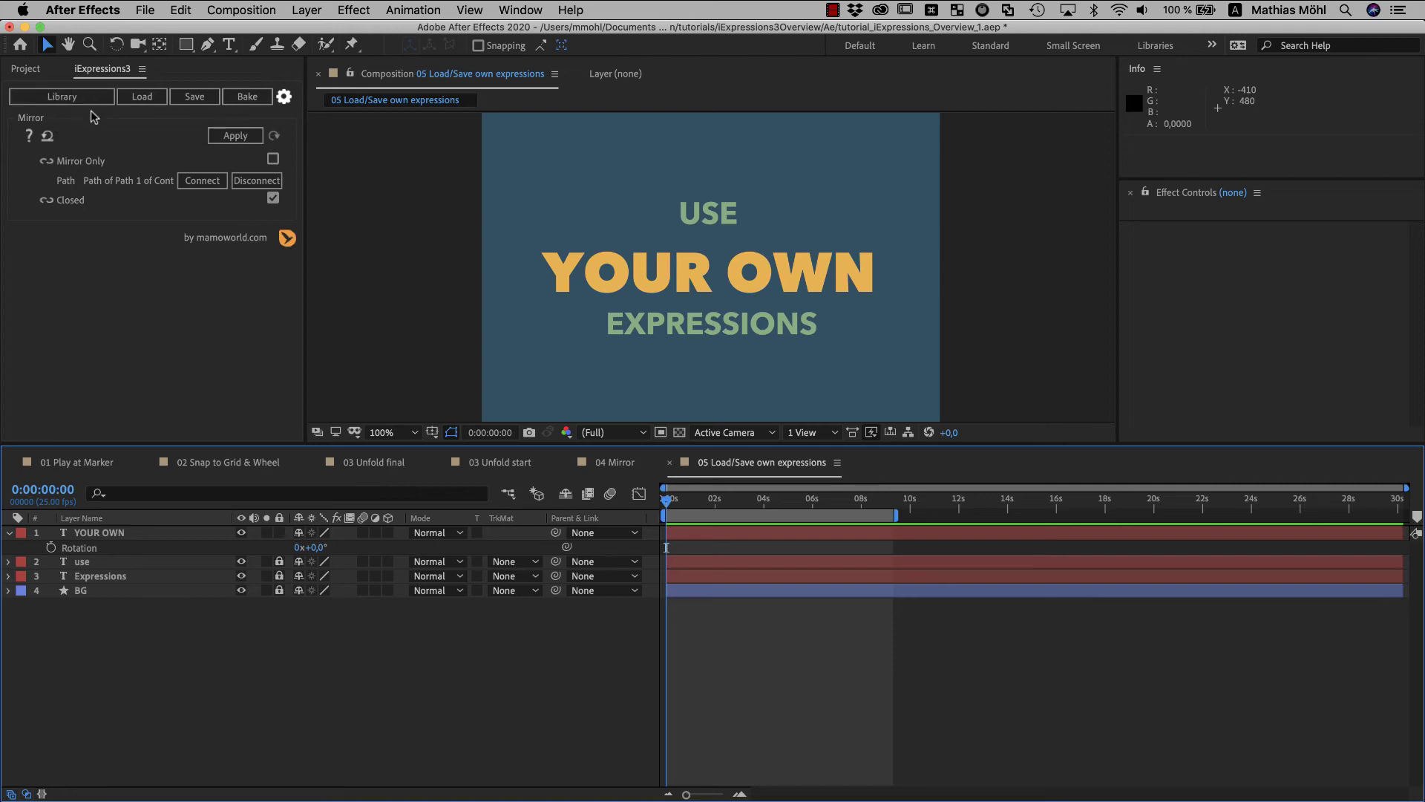
# - Copy the decaying pendulum expression code from the Firefox expressions lab page
pyautogui.press('super+Tab')
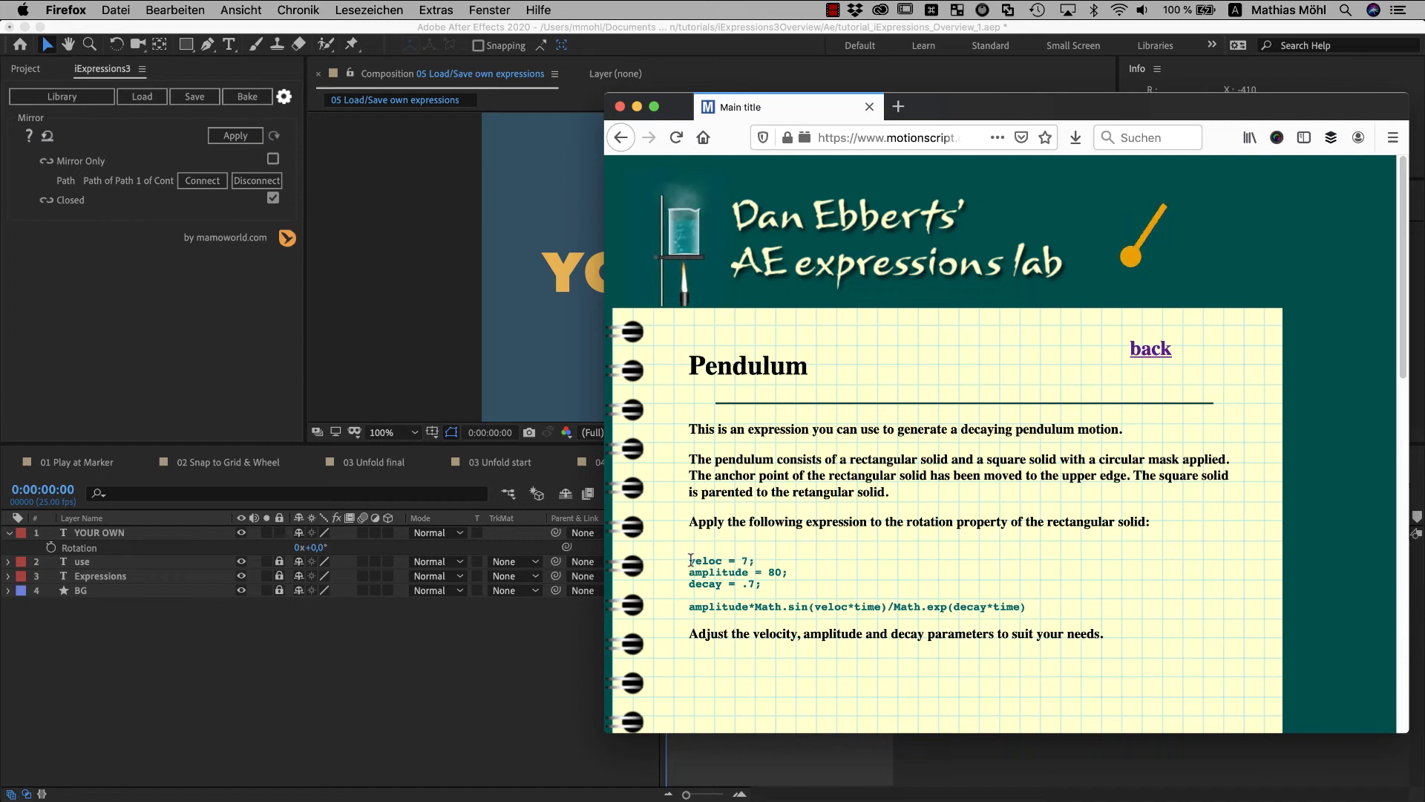
pyautogui.moveTo(685, 558); pyautogui.dragTo(1081, 616)
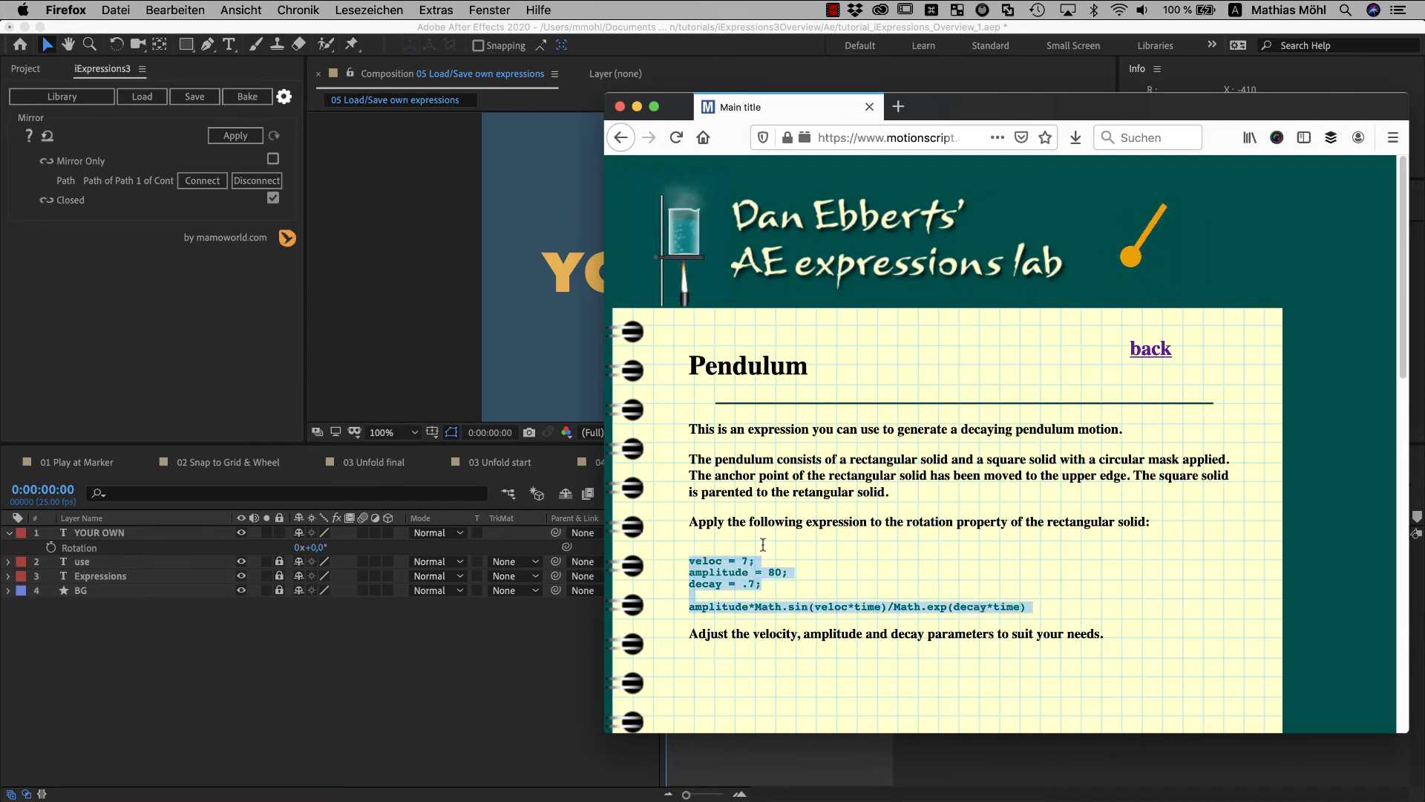
pyautogui.rightClick(740, 561)
pyautogui.click(749, 570)
pyautogui.press('super+Tab')
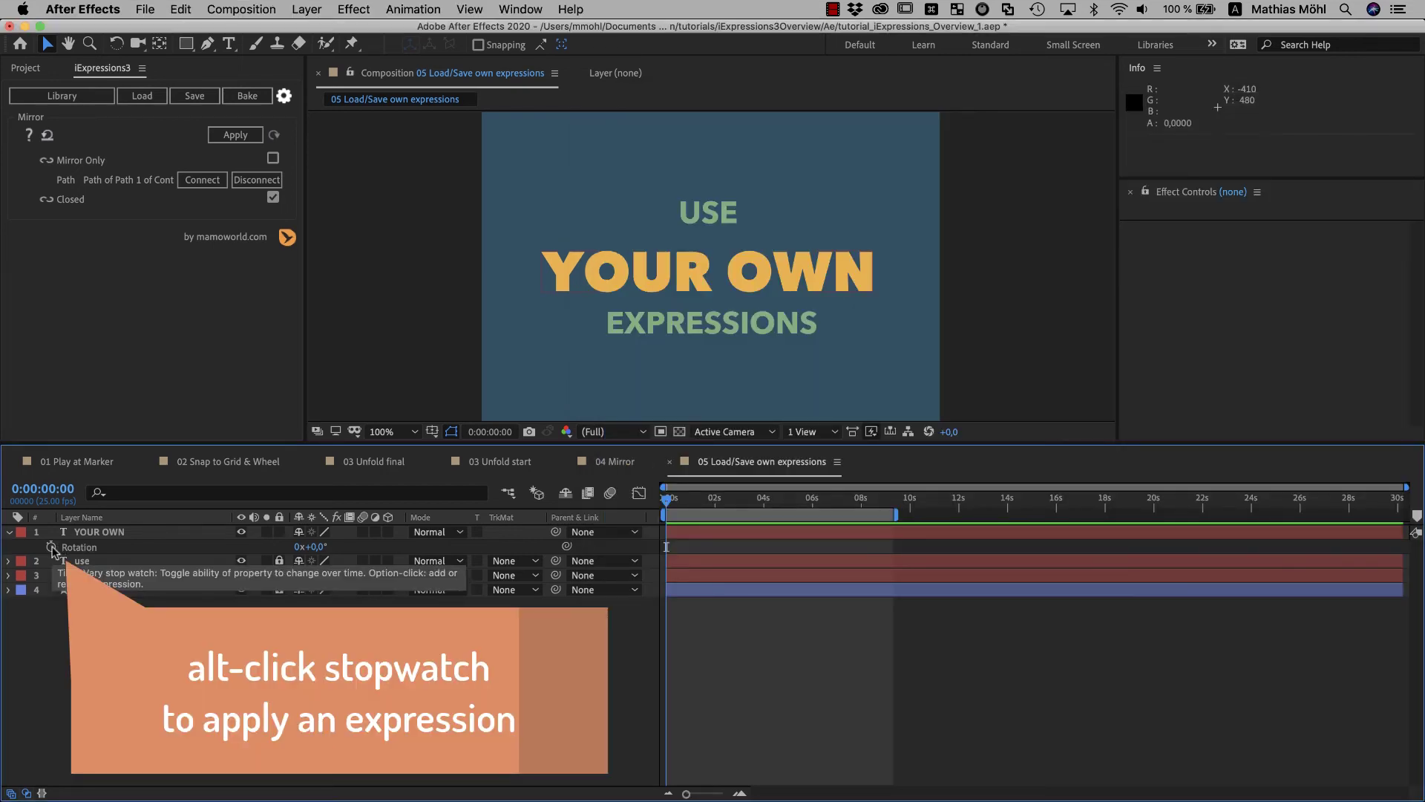
# - Paste the pendulum code as YOUR OWN's Rotation expression and preview the swinging text
pyautogui.keyDown('alt'); pyautogui.click(51, 547); pyautogui.keyUp('alt')
pyautogui.press('super+v')
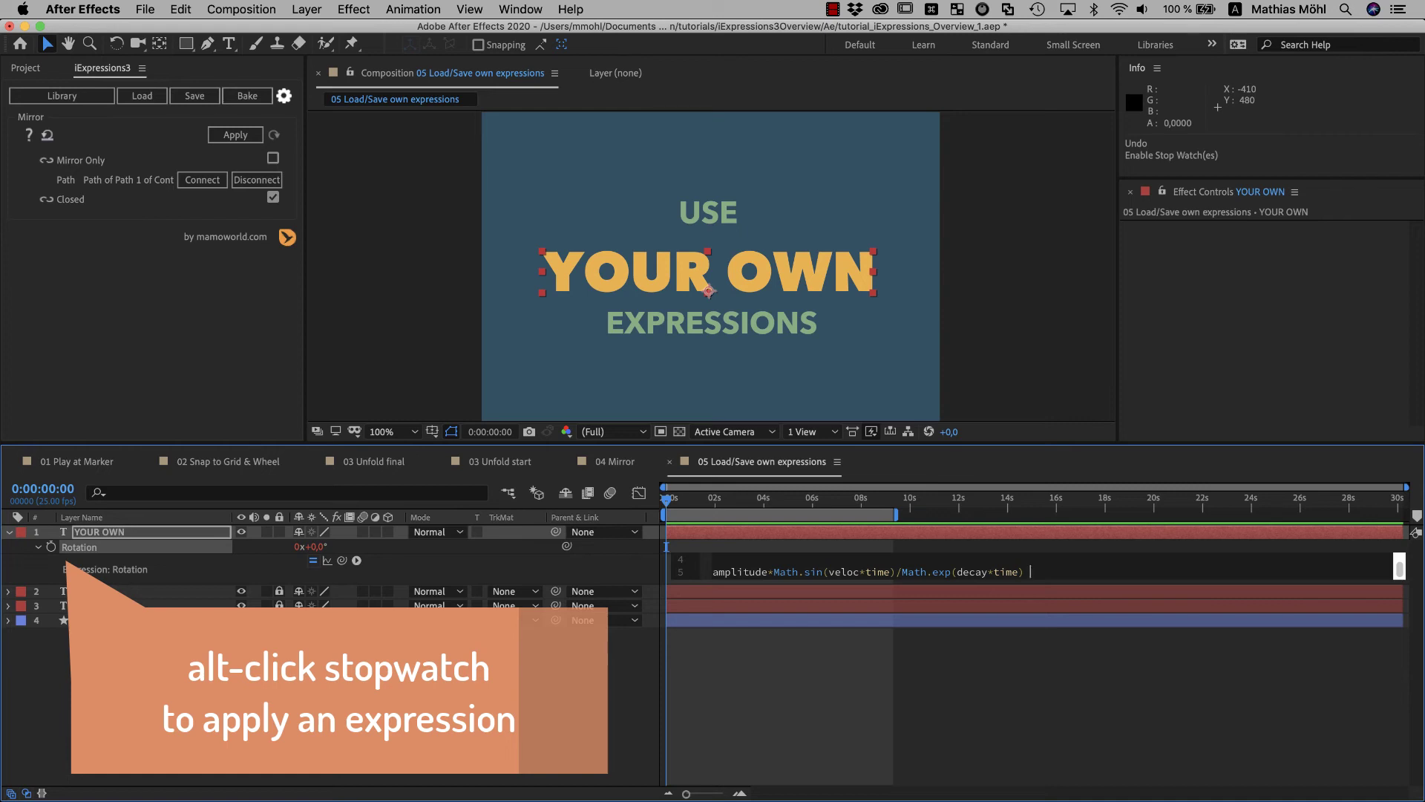
pyautogui.click(671, 505)
pyautogui.press('space')
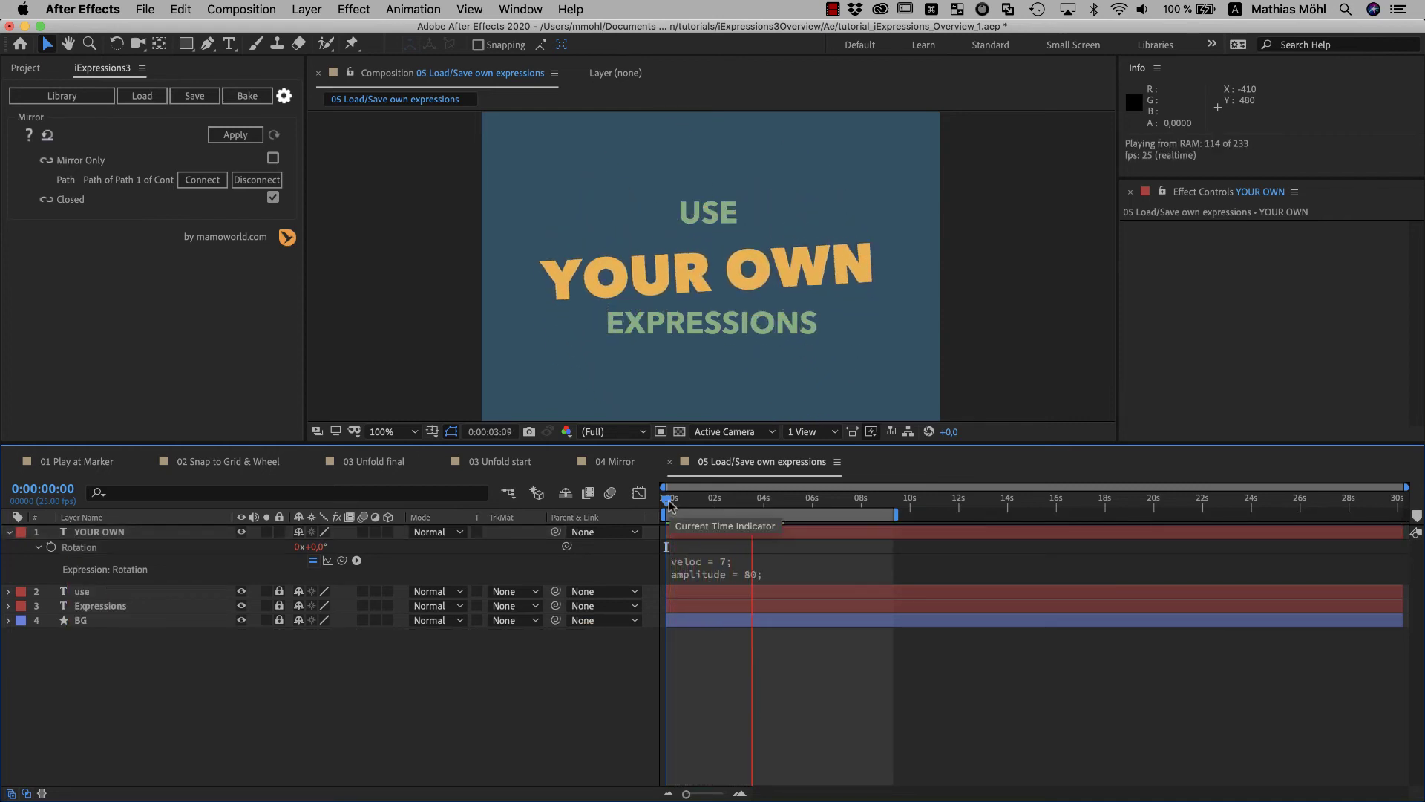
pyautogui.press('space')
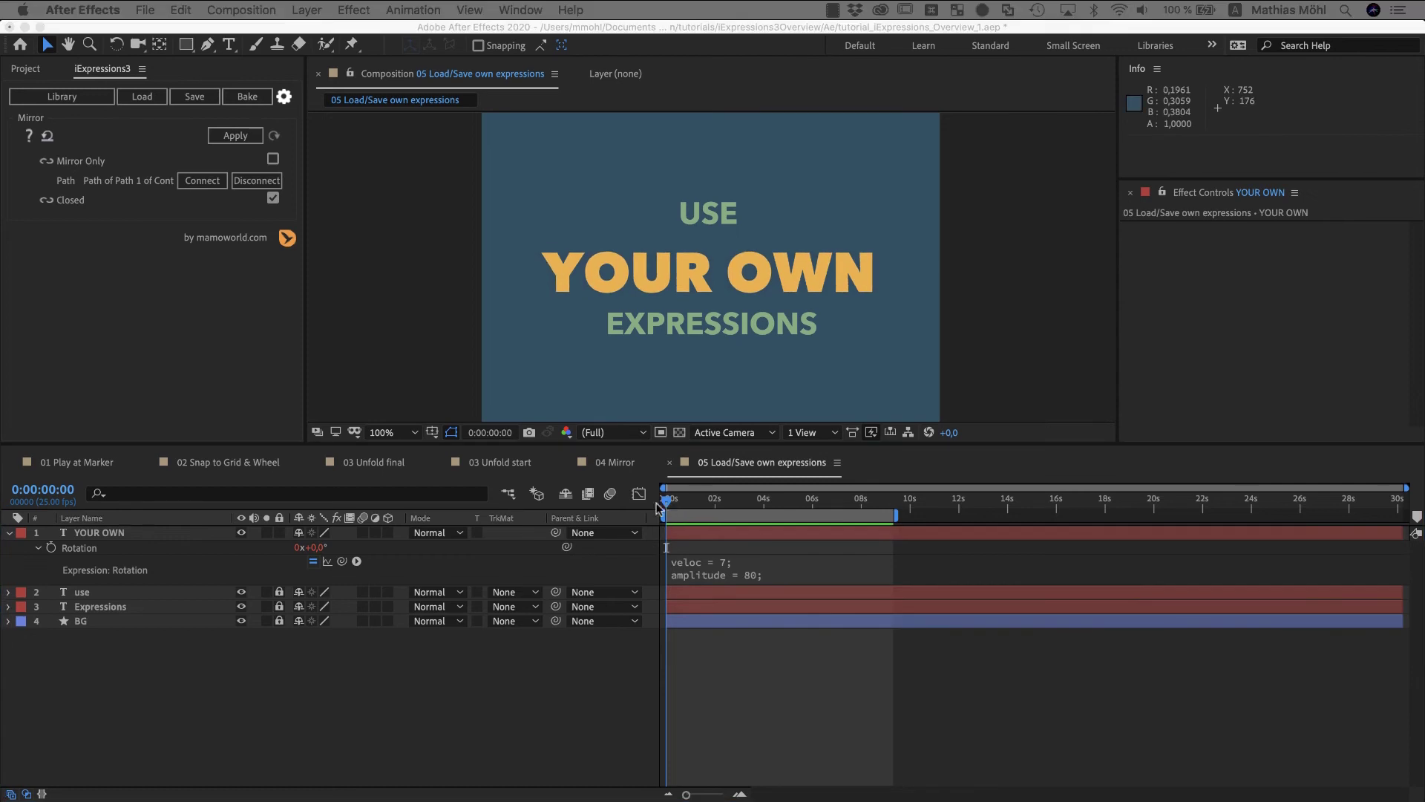
pyautogui.click(71, 551)
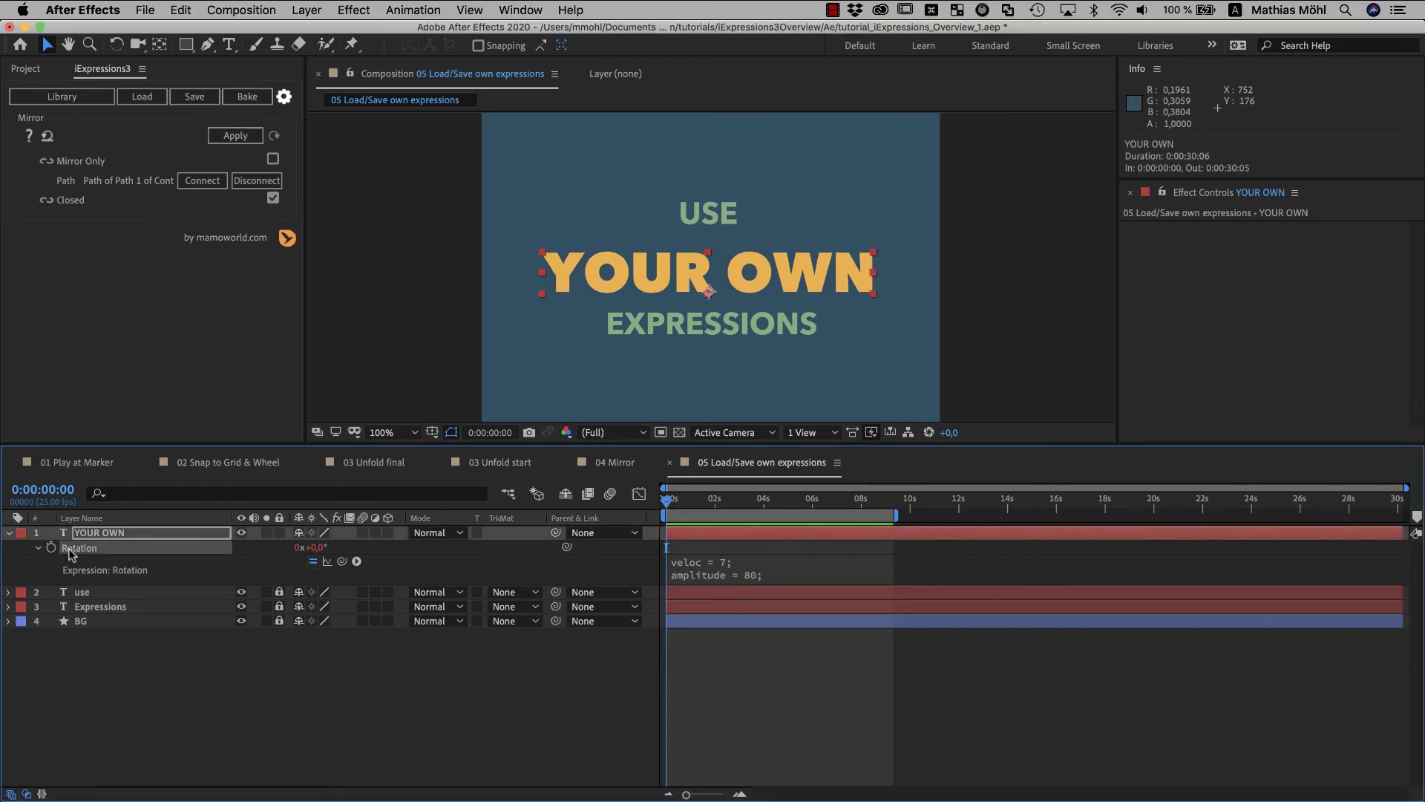
# - Load the Rotation expression into iExpressions3, change amplitude to 10, and apply it
pyautogui.click(145, 101)
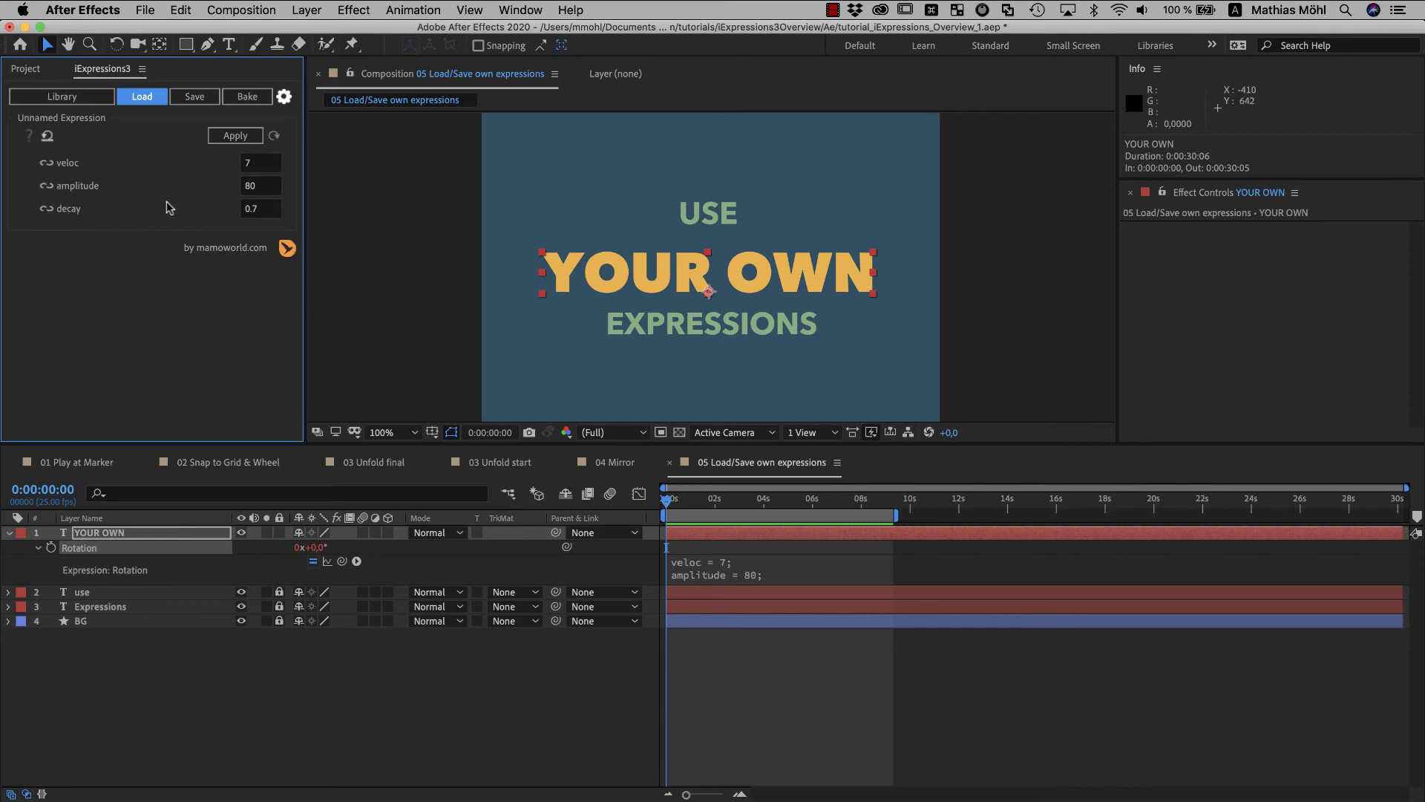
pyautogui.click(250, 188)
pyautogui.write('1')
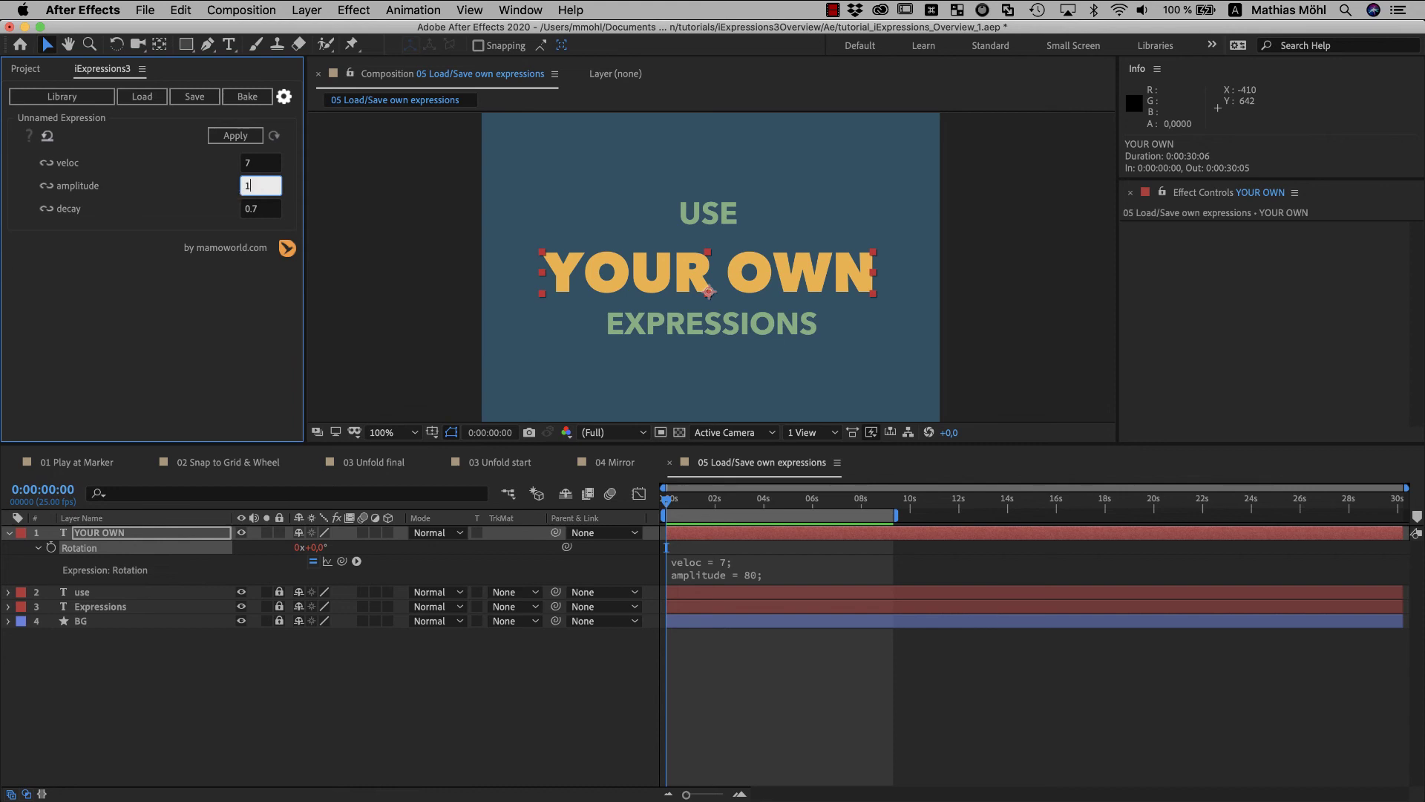
pyautogui.write('0')
pyautogui.click(193, 187)
pyautogui.click(235, 136)
# - Preview the gentler pendulum swing on the timeline
pyautogui.click(668, 483)
pyautogui.press('space')
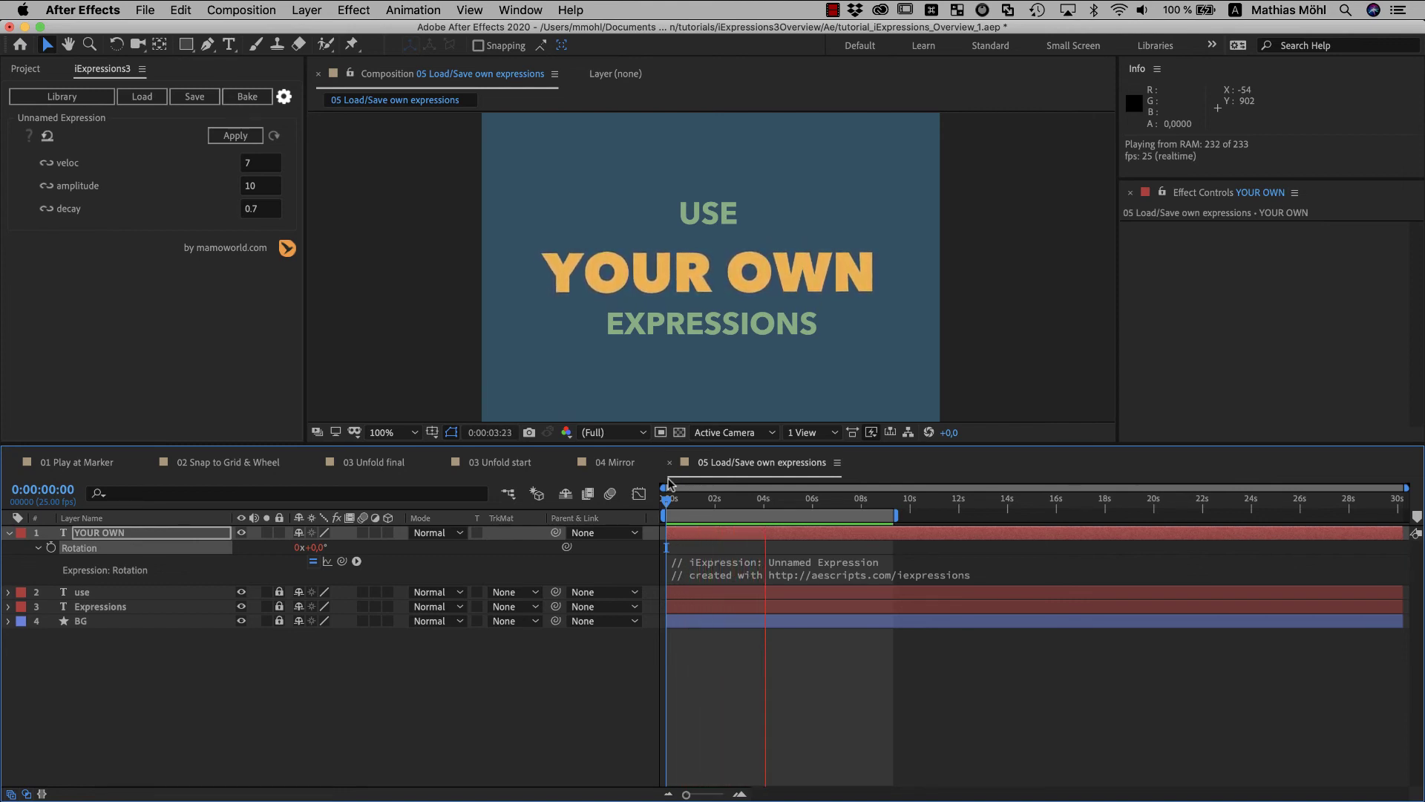
pyautogui.press('space')
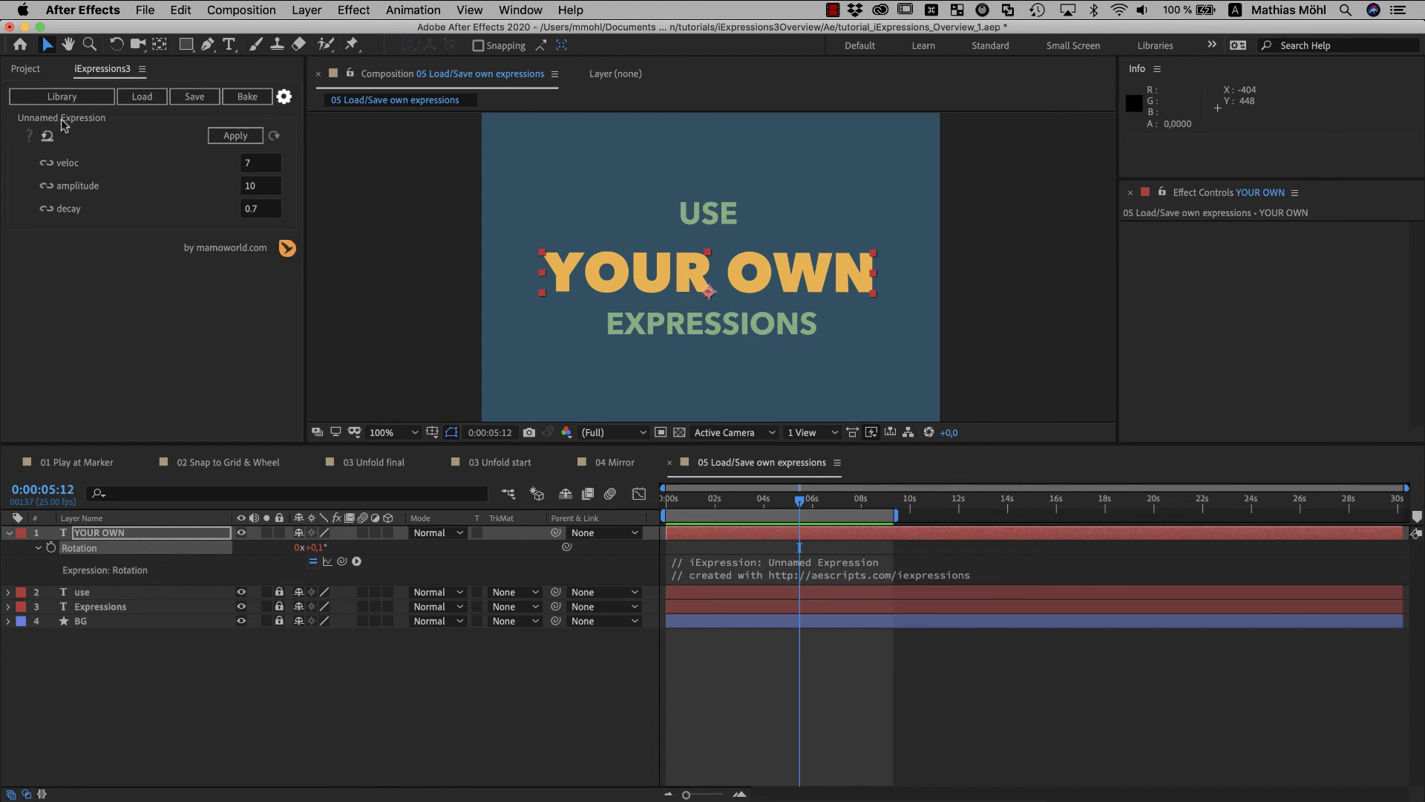
# - Save the expression as Pendulum inside a new folder in the User Library
pyautogui.click(196, 101)
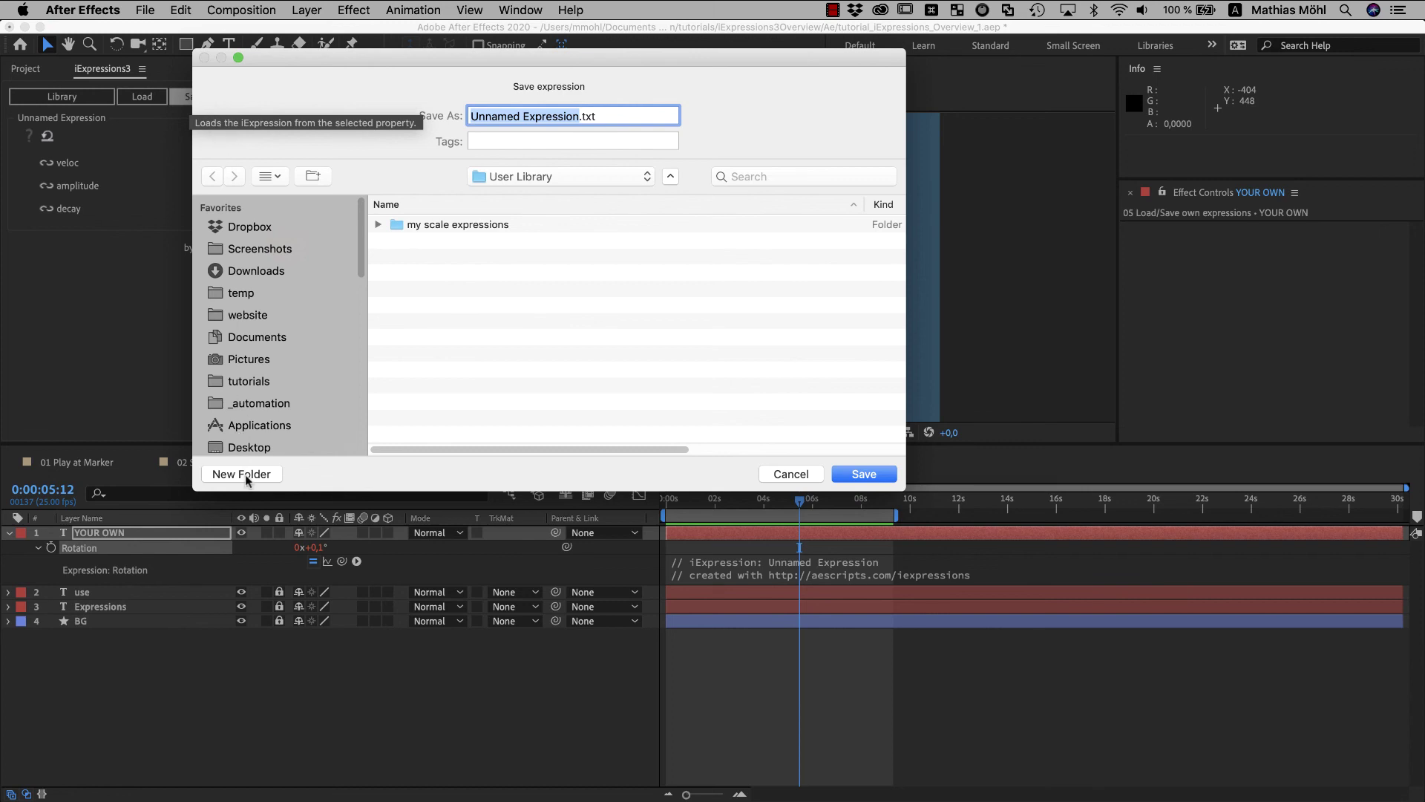
pyautogui.click(246, 475)
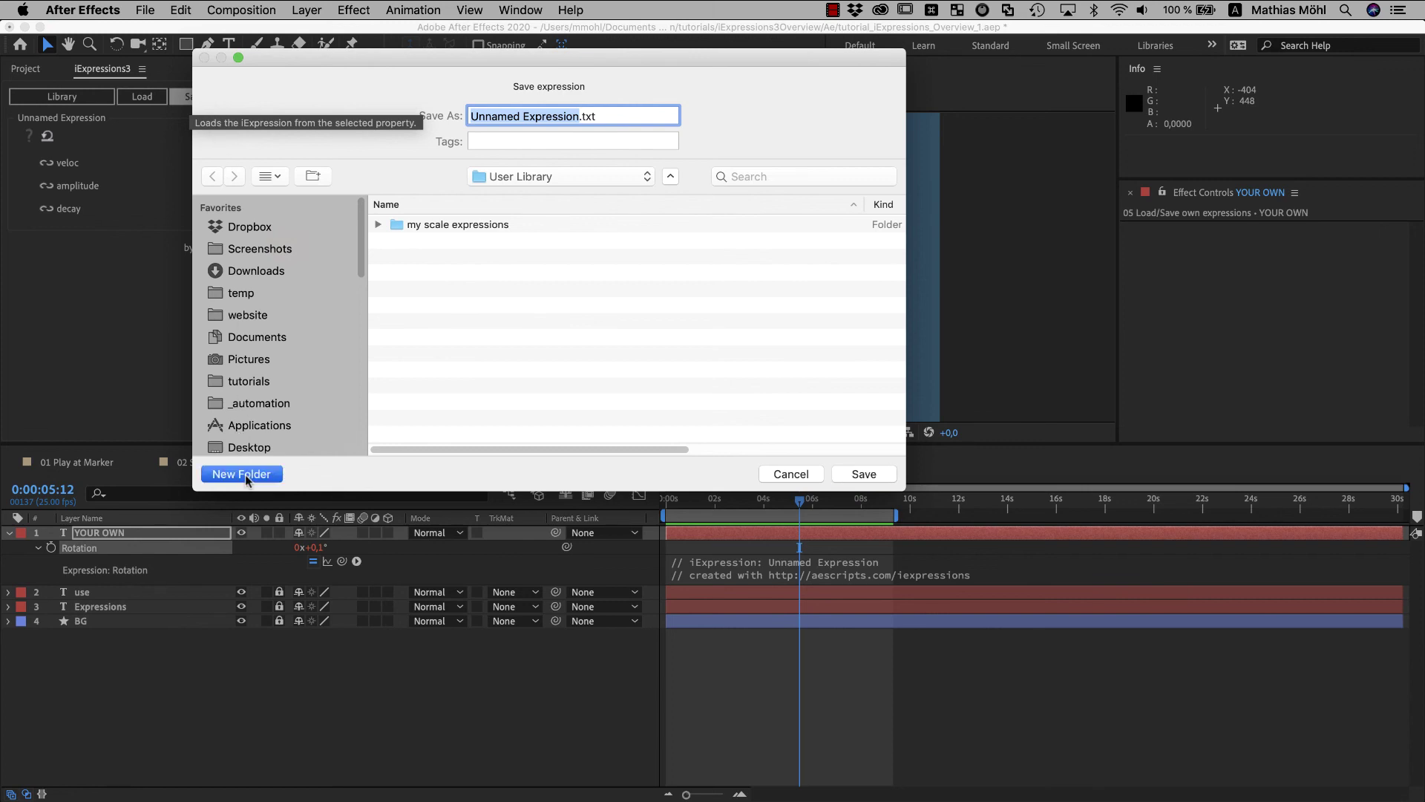
pyautogui.write('Dan')
pyautogui.press('Return')
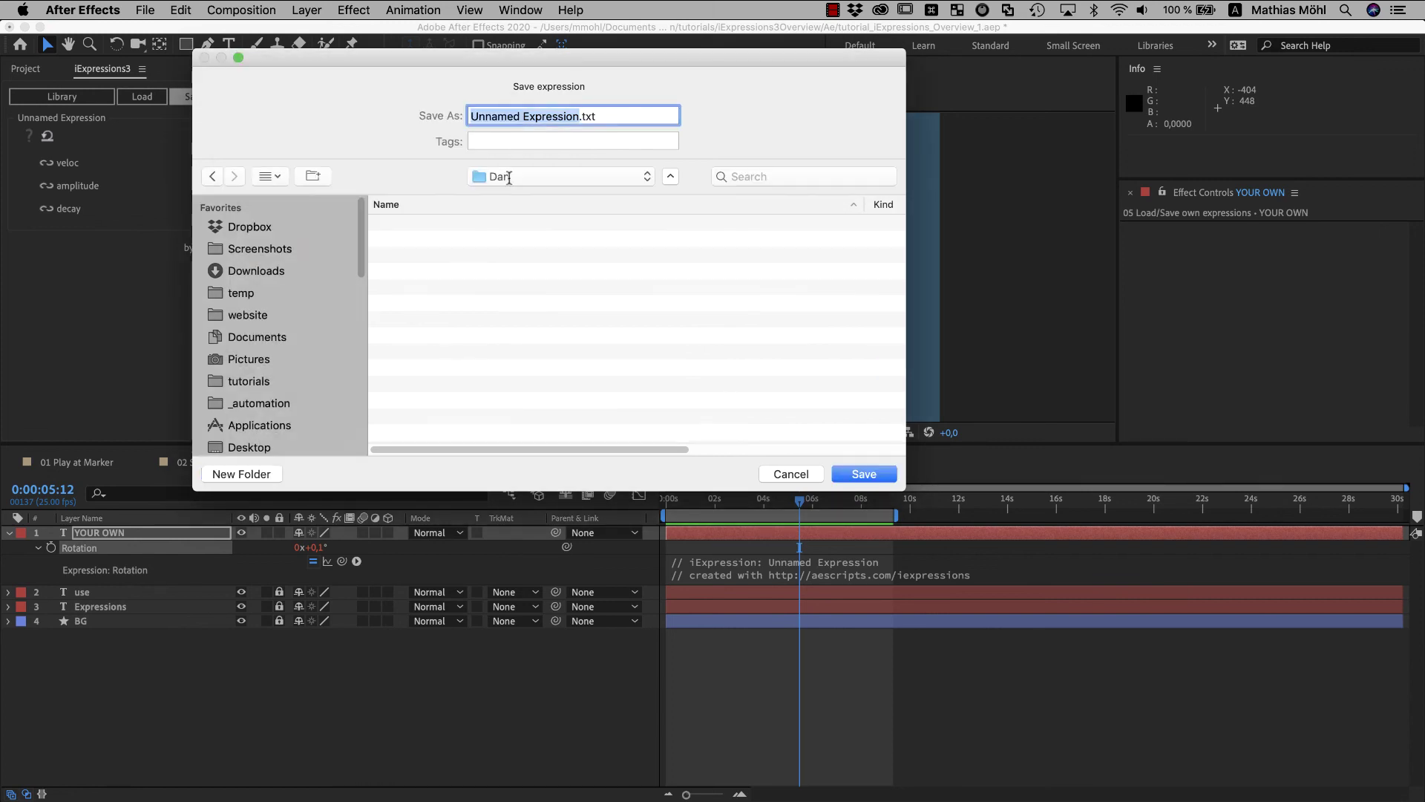
pyautogui.write('Pendulum')
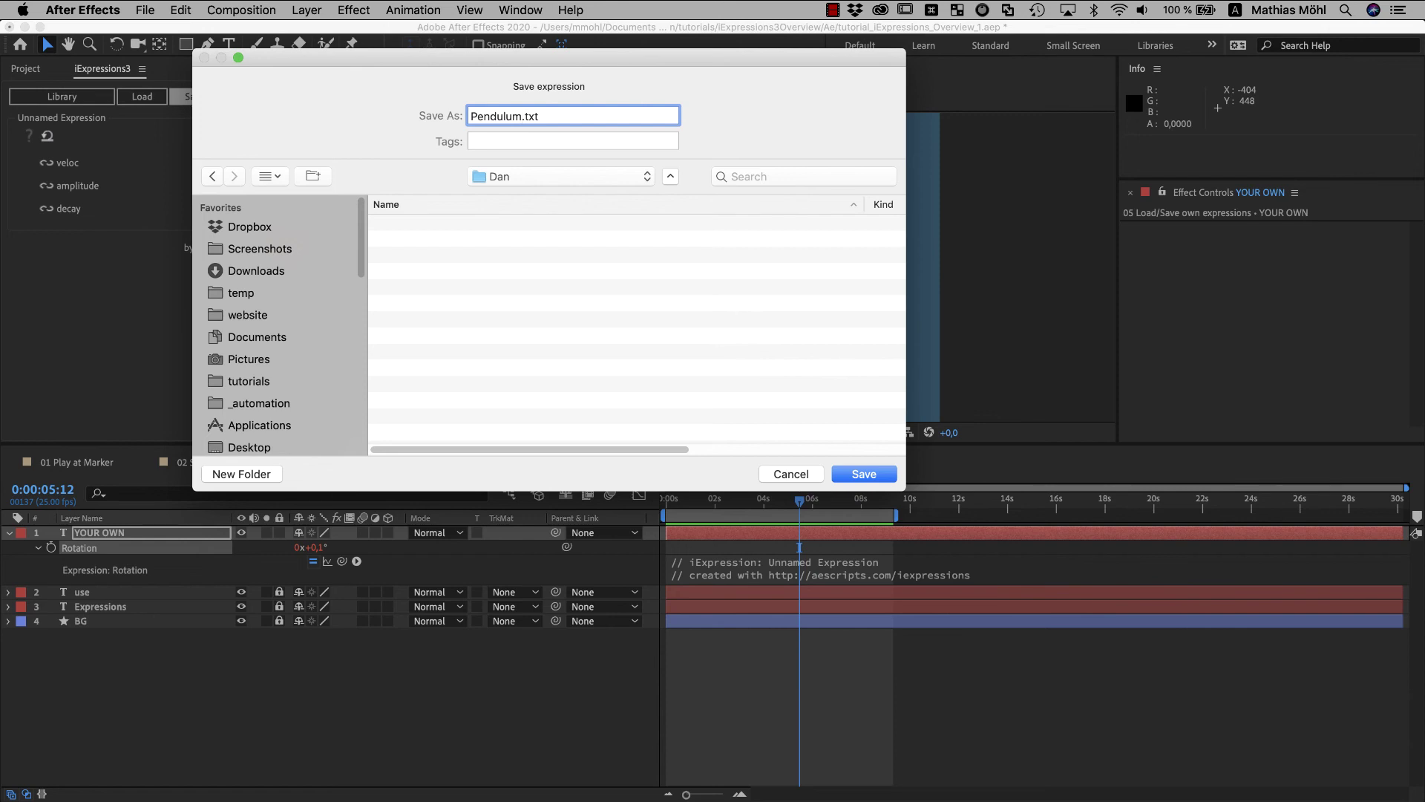
pyautogui.click(841, 472)
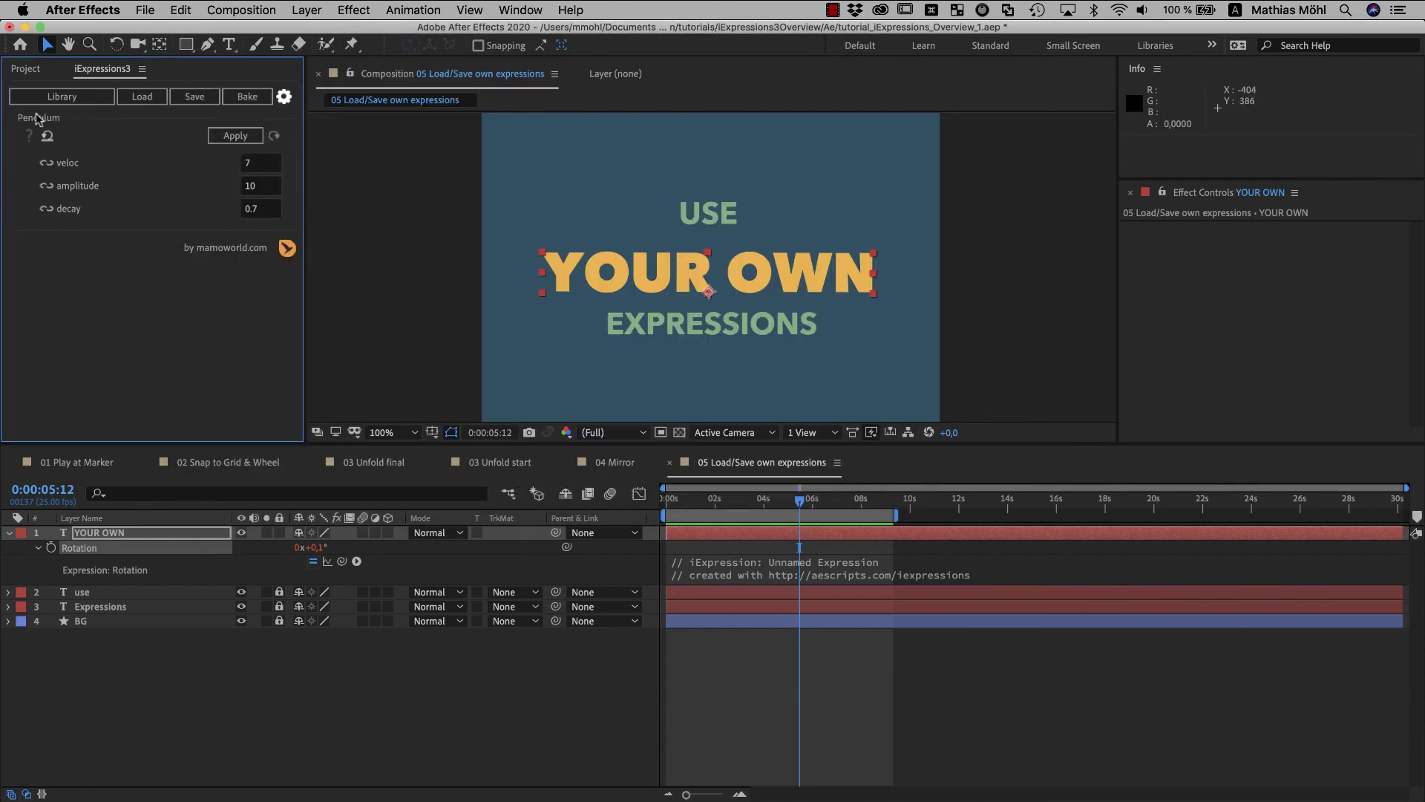
# - Open the iExpressions library and expand User Library and the new folder to find Pendulum
pyautogui.click(62, 97)
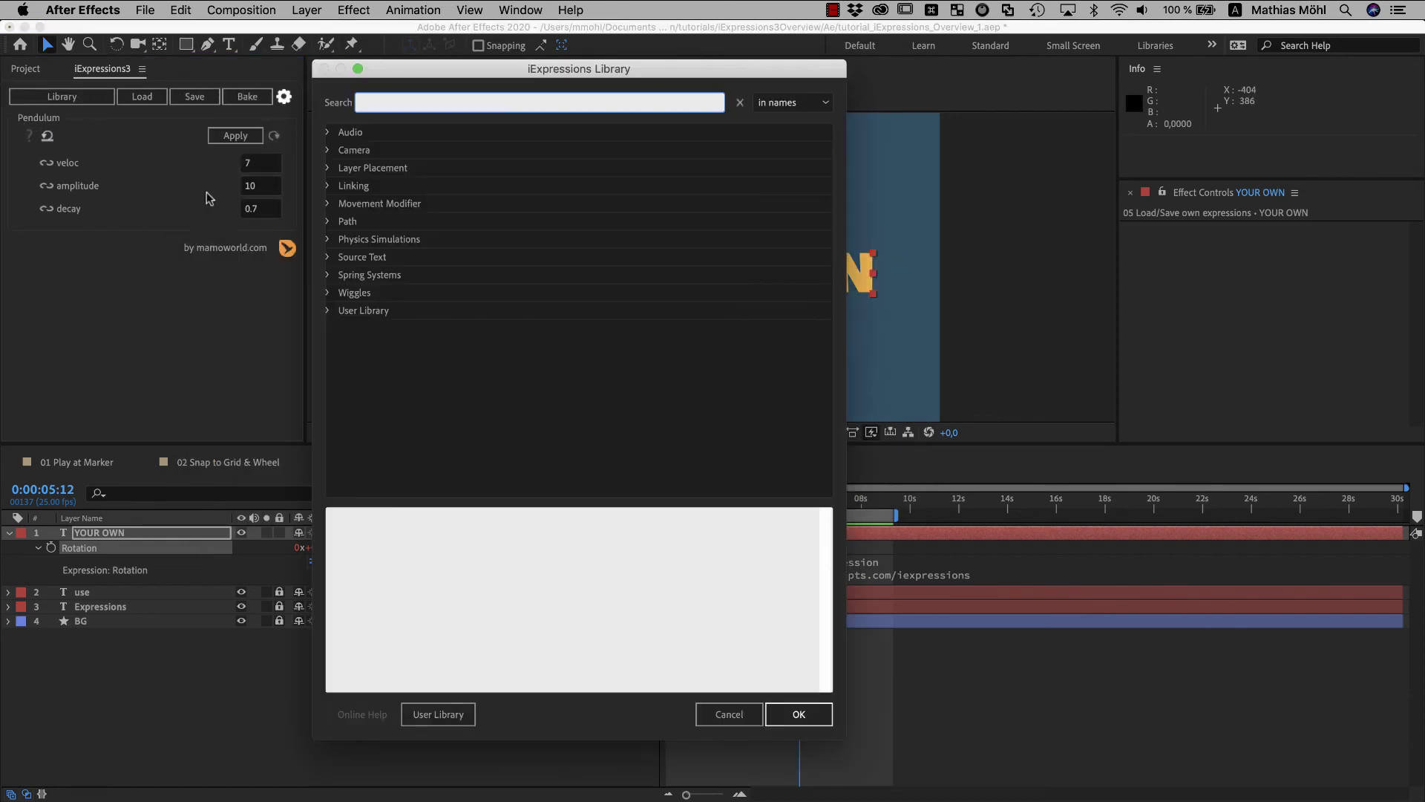
pyautogui.click(328, 311)
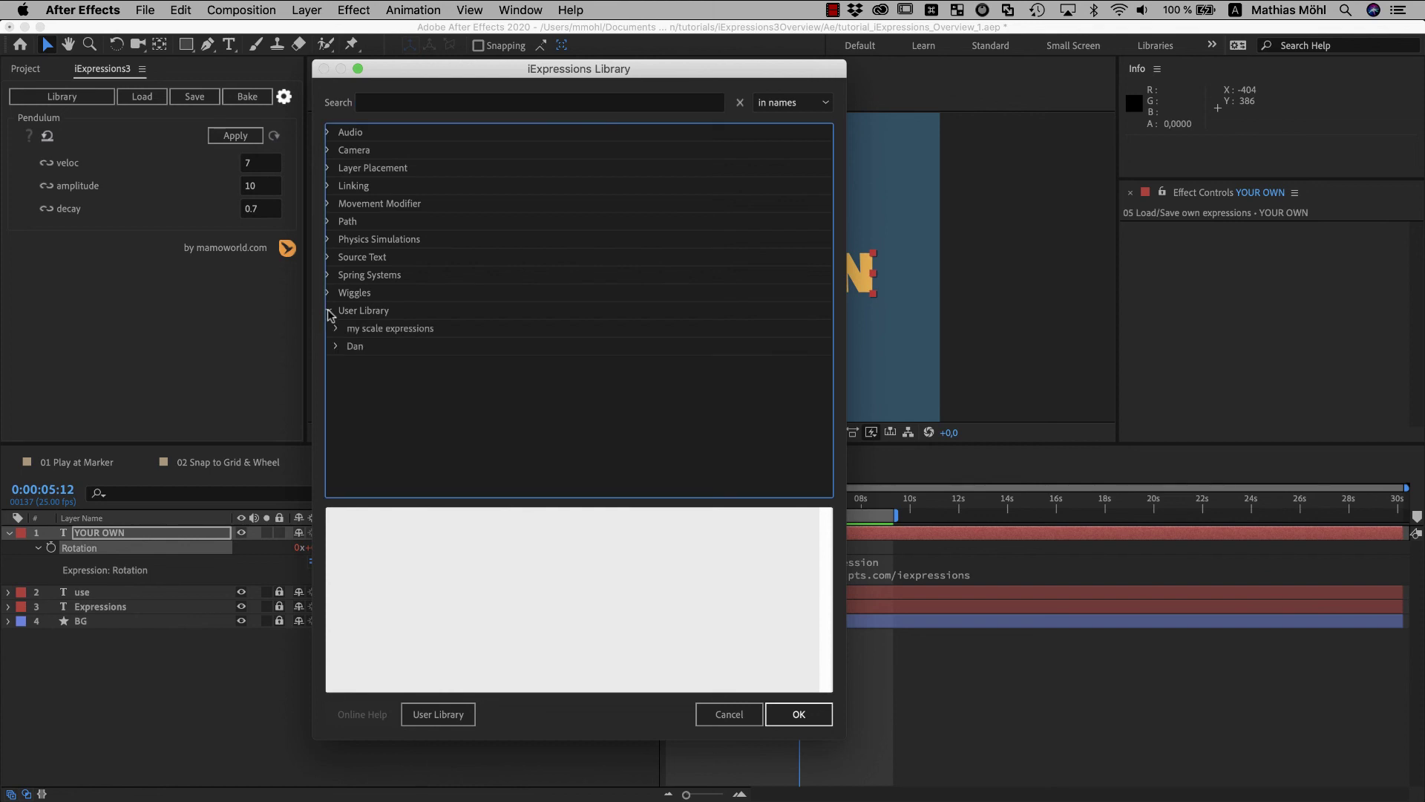
pyautogui.click(336, 347)
# - Rename Pendulum.txt to Pendulum Test.txt in Finder, then close the folder window
pyautogui.click(442, 713)
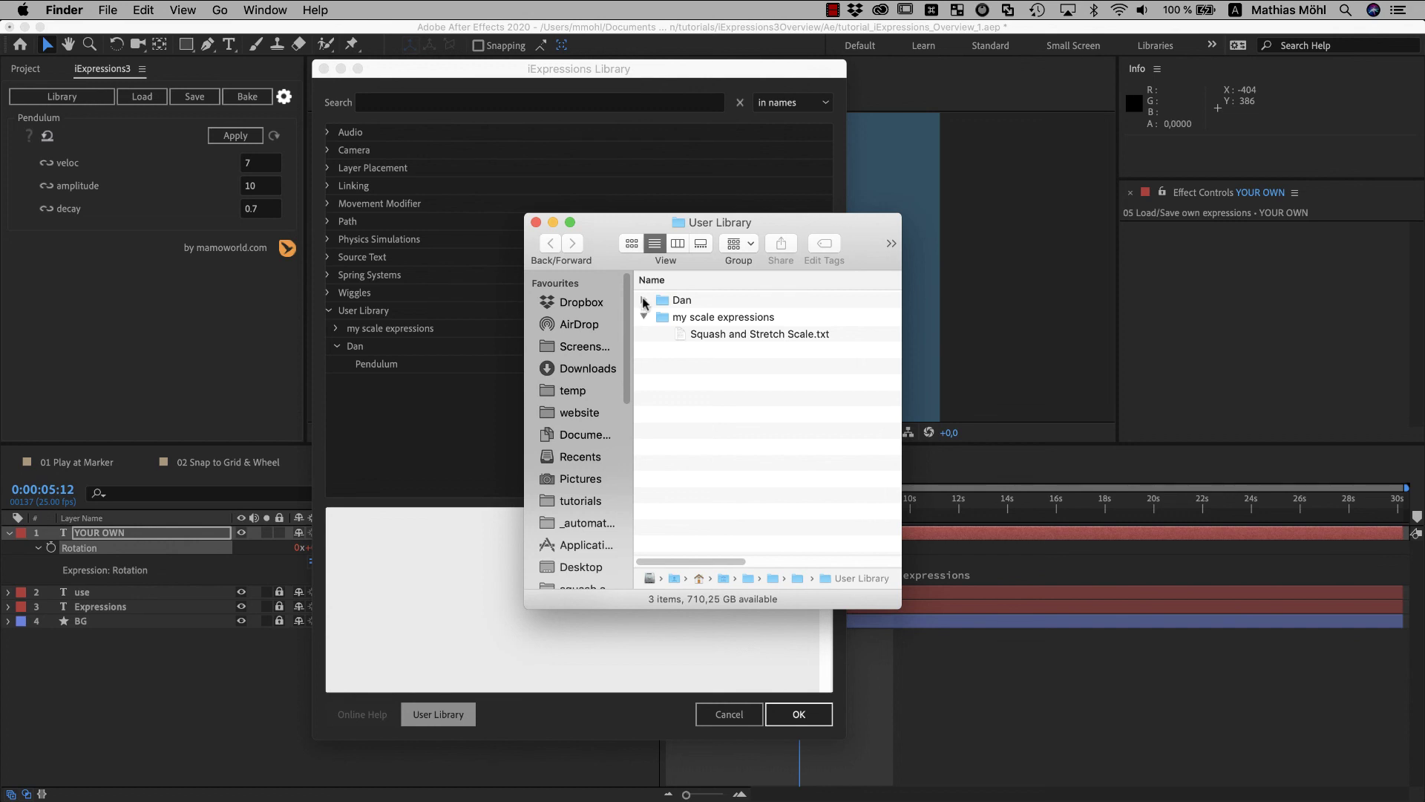
pyautogui.click(643, 300)
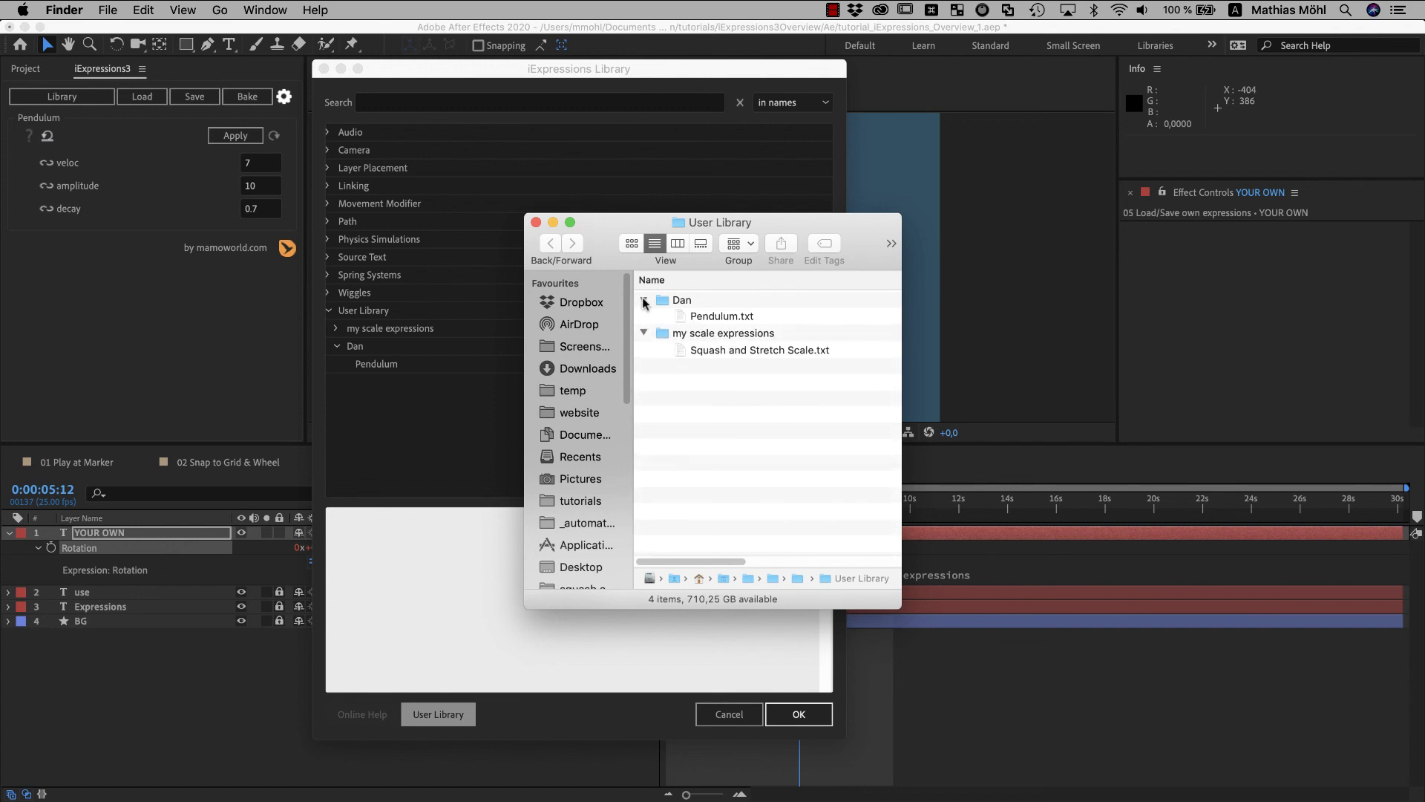
pyautogui.click(717, 319)
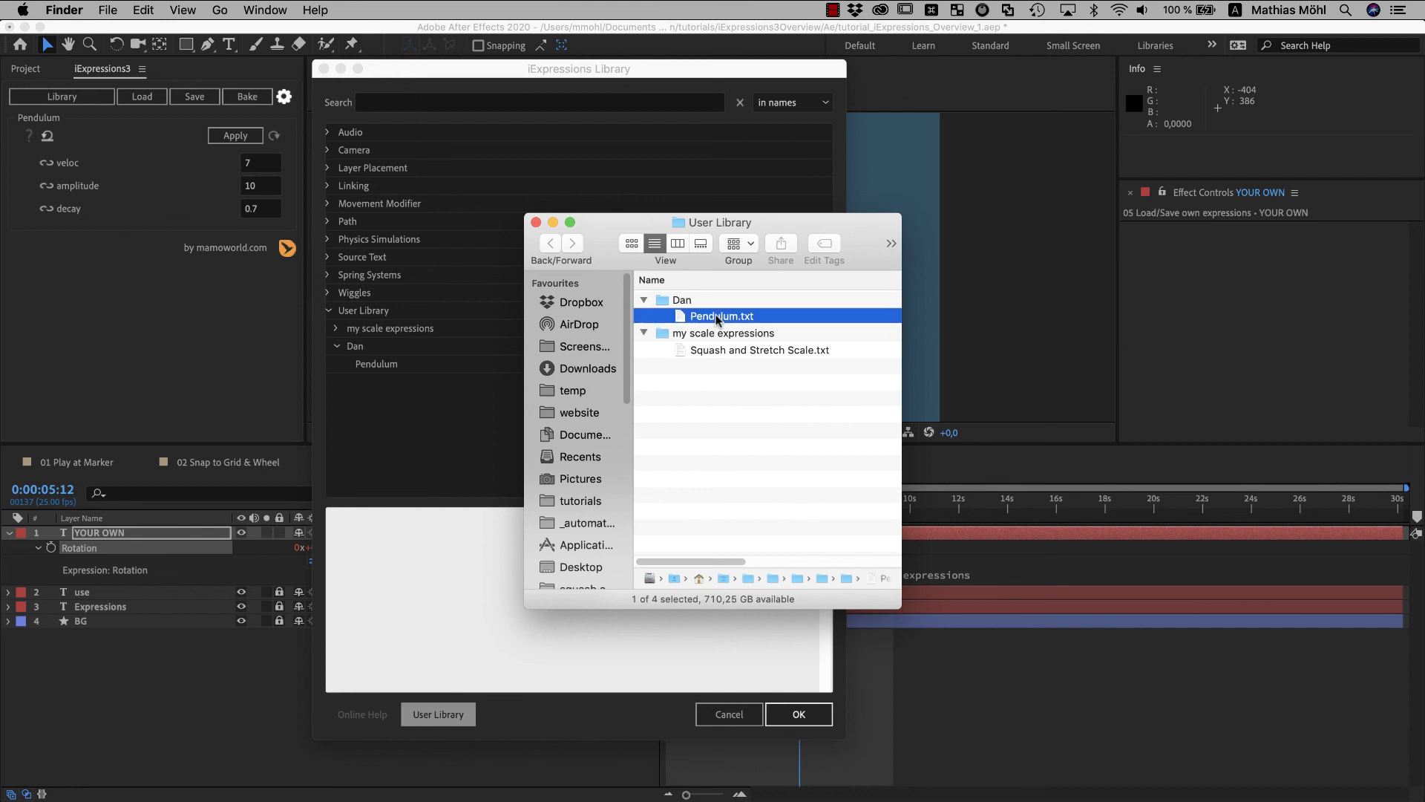
pyautogui.click(717, 318)
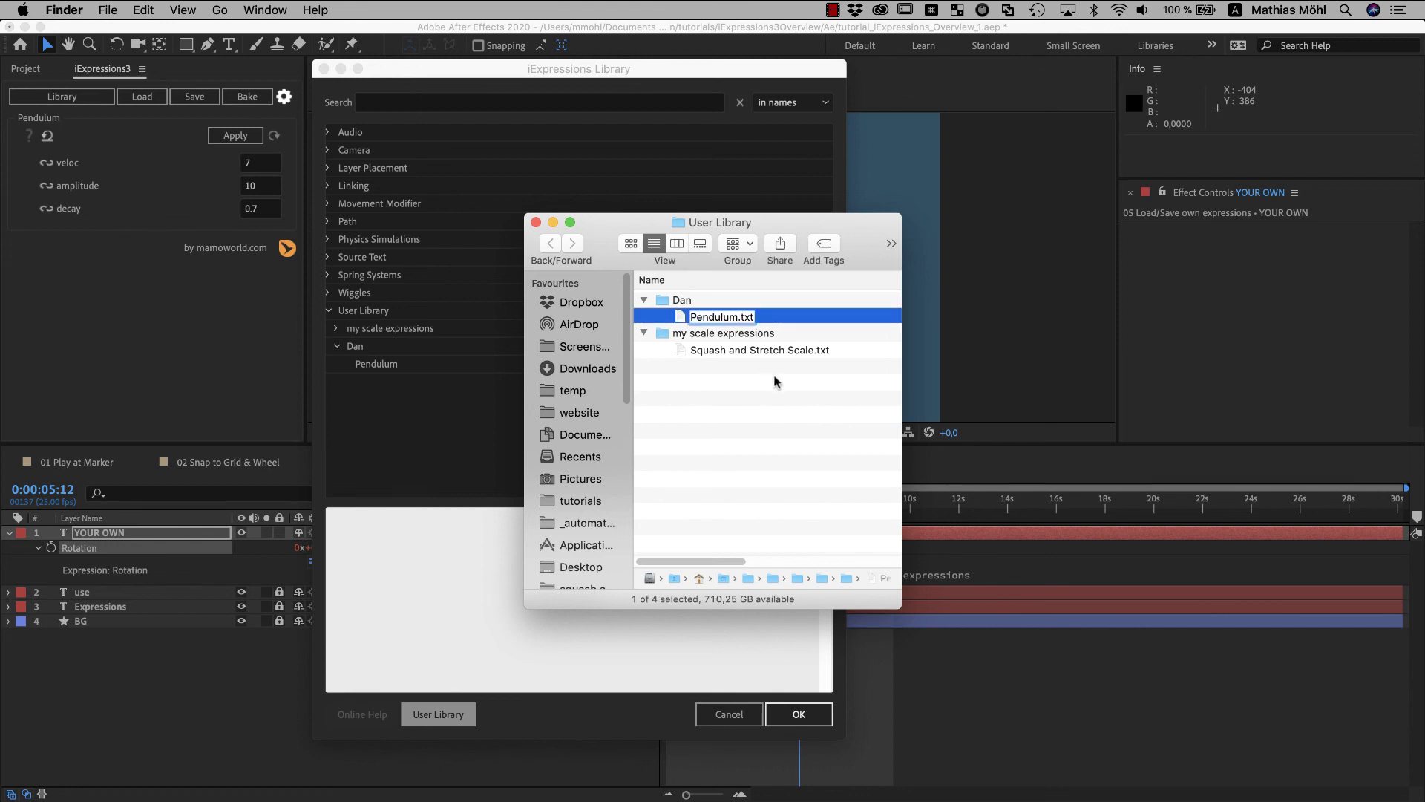
pyautogui.write('Pendulum Test')
pyautogui.press('Return')
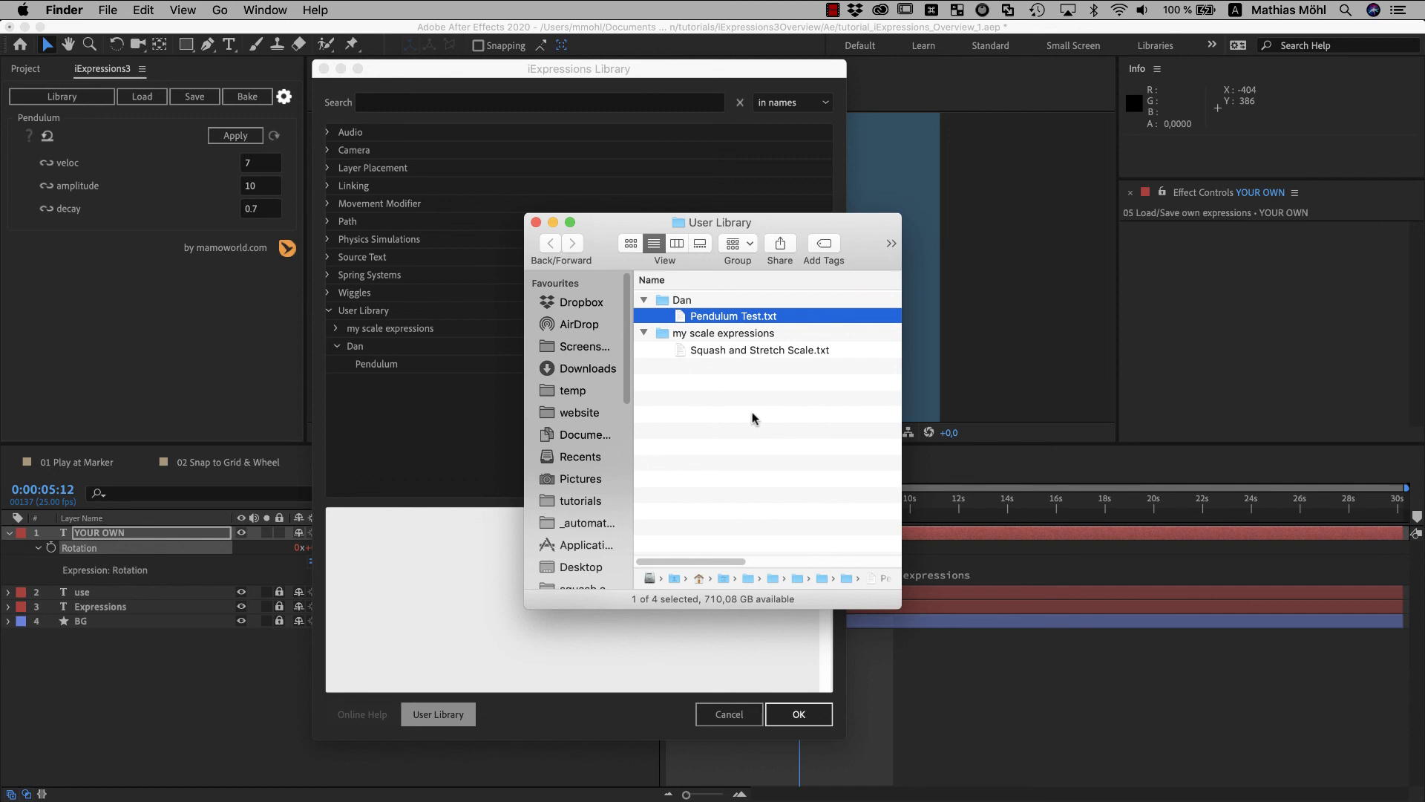
pyautogui.click(535, 223)
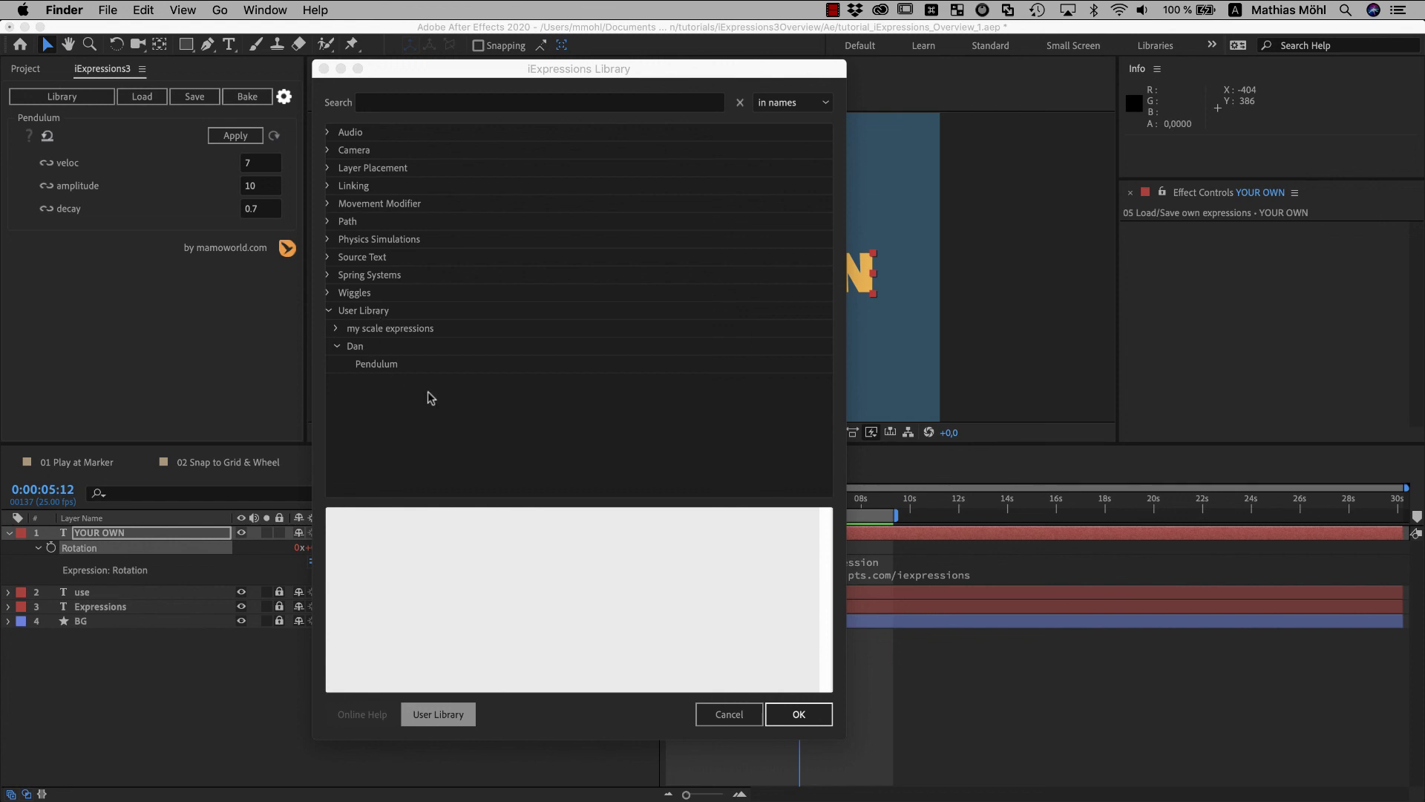
# - Reopen the iExpressions library and expand User Library to locate the Pendulum Test entry
pyautogui.click(726, 715)
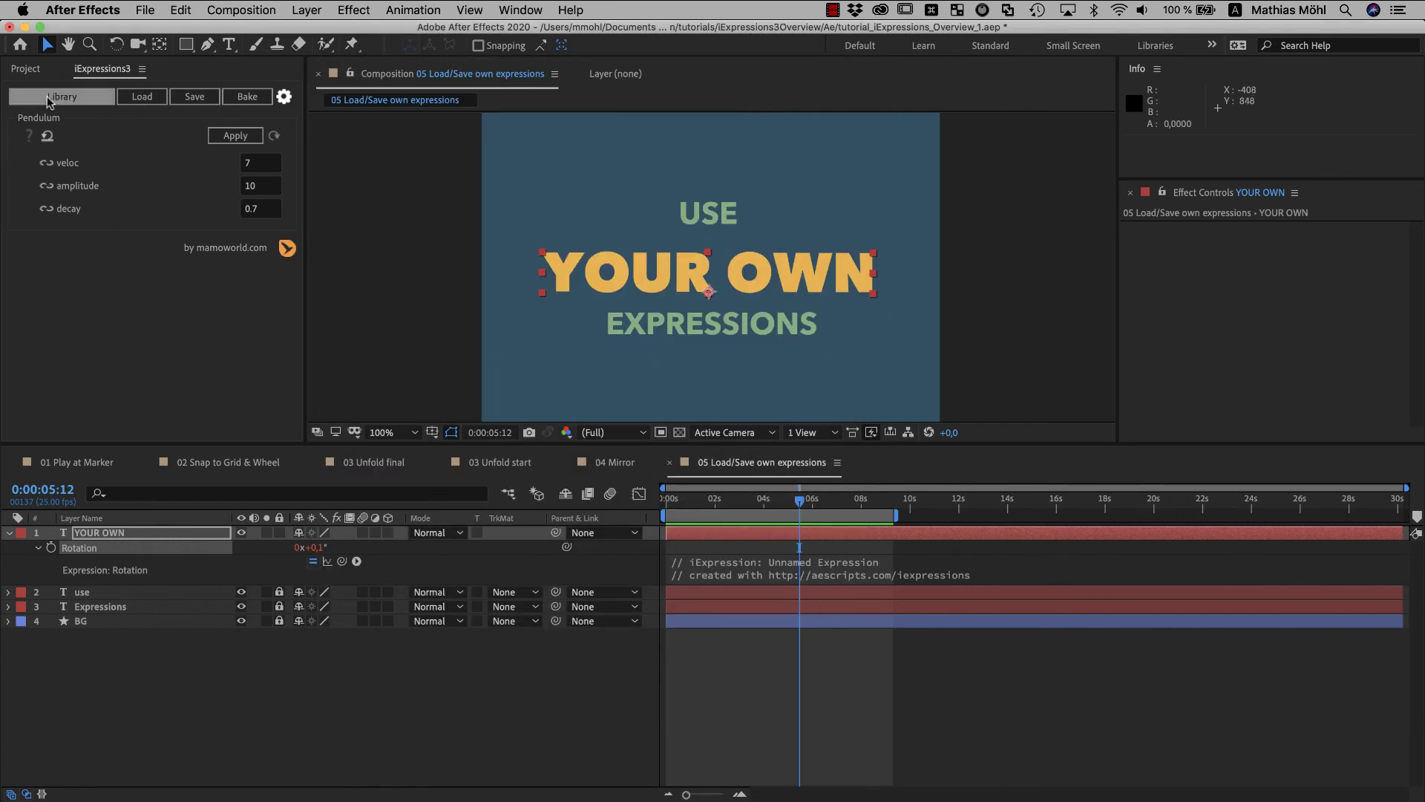
pyautogui.click(41, 99)
pyautogui.click(301, 325)
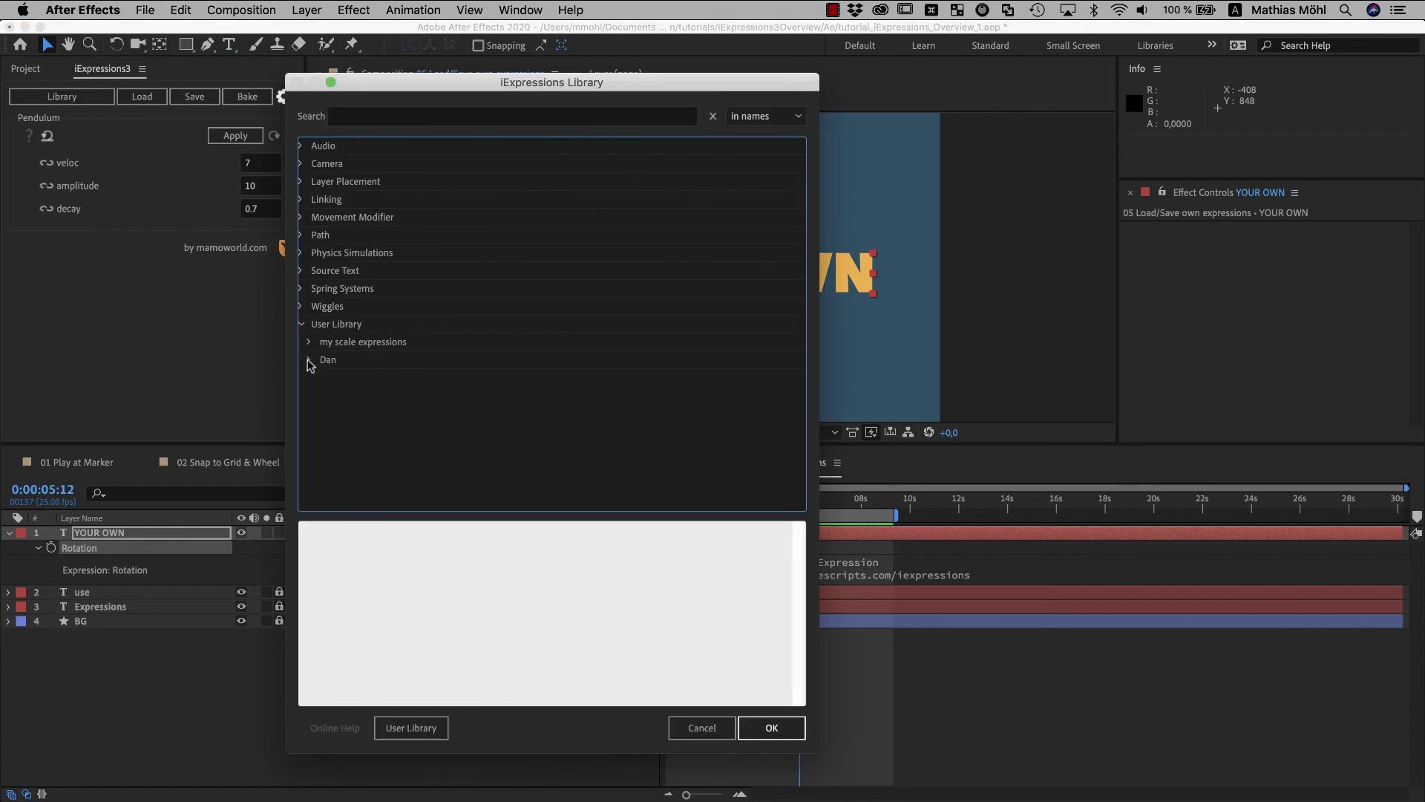
pyautogui.click(309, 360)
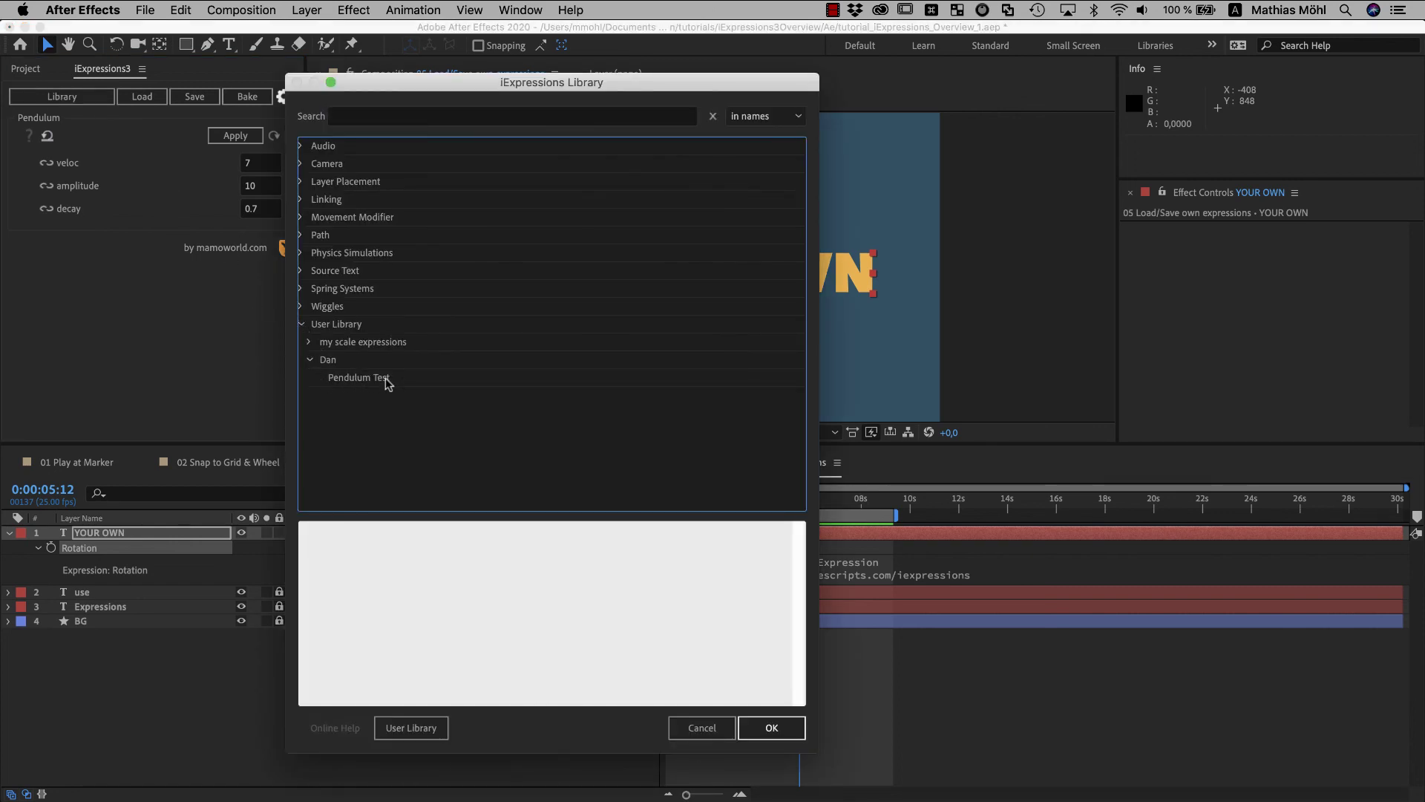